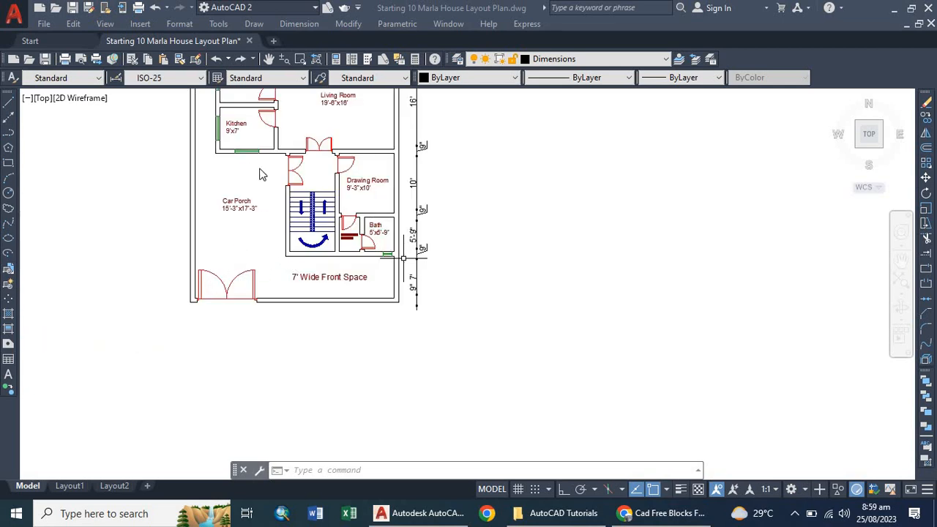
# Step: Examine the floor plan's rooms, doors and windows, especially around the kitchen, dining and living room
pyautogui.scroll(-3, 262, 174)
pyautogui.scroll(5, 252, 147)
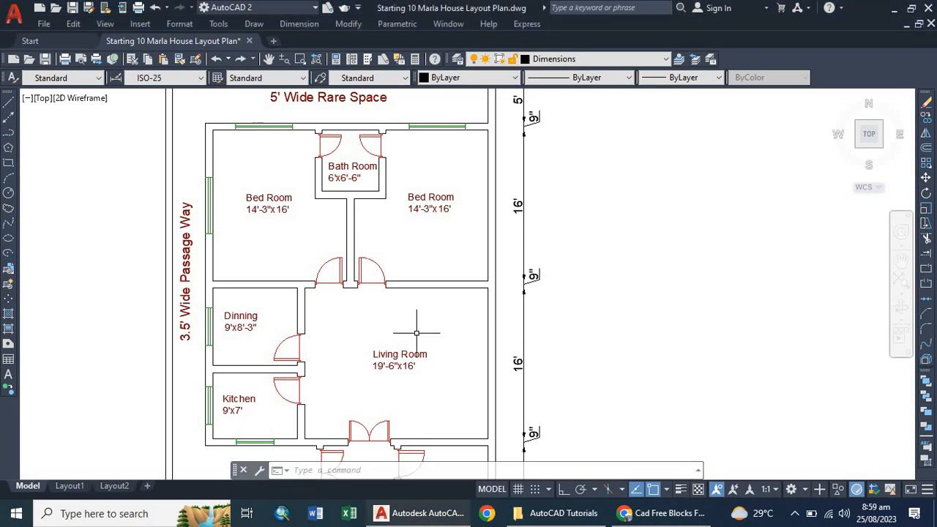
pyautogui.scroll(-4, 317, 218)
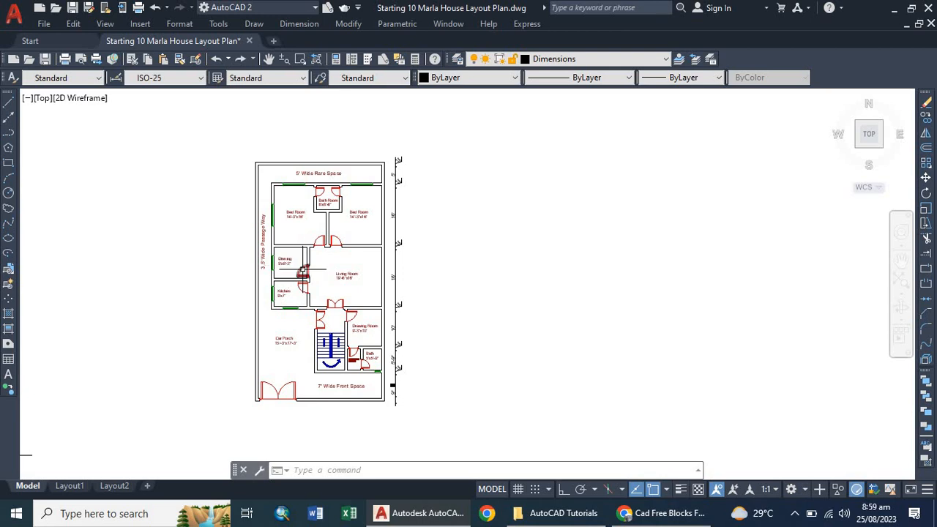
pyautogui.scroll(4, 306, 313)
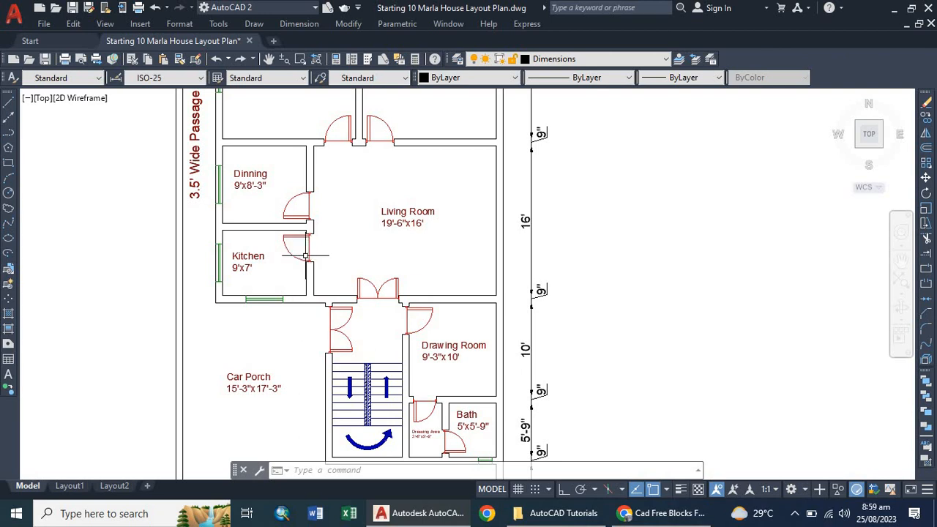
pyautogui.scroll(2, 306, 244)
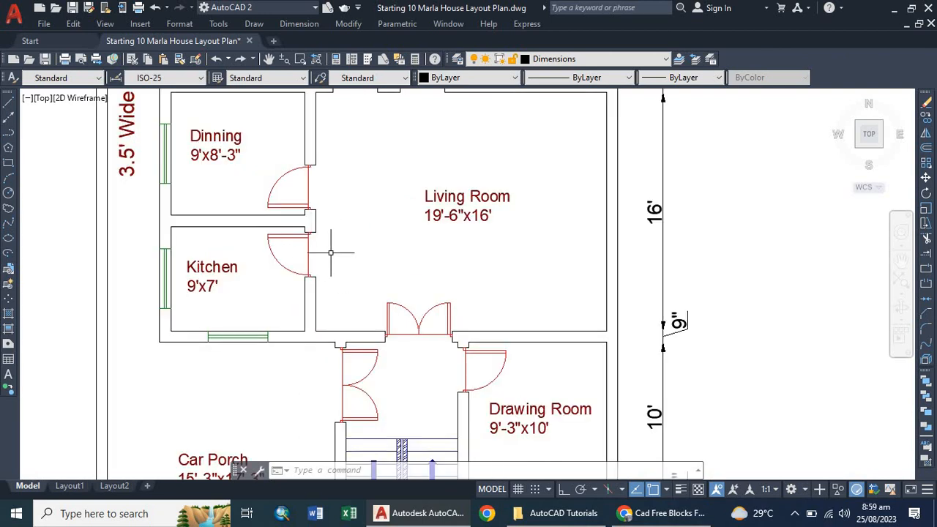
pyautogui.scroll(4, 304, 230)
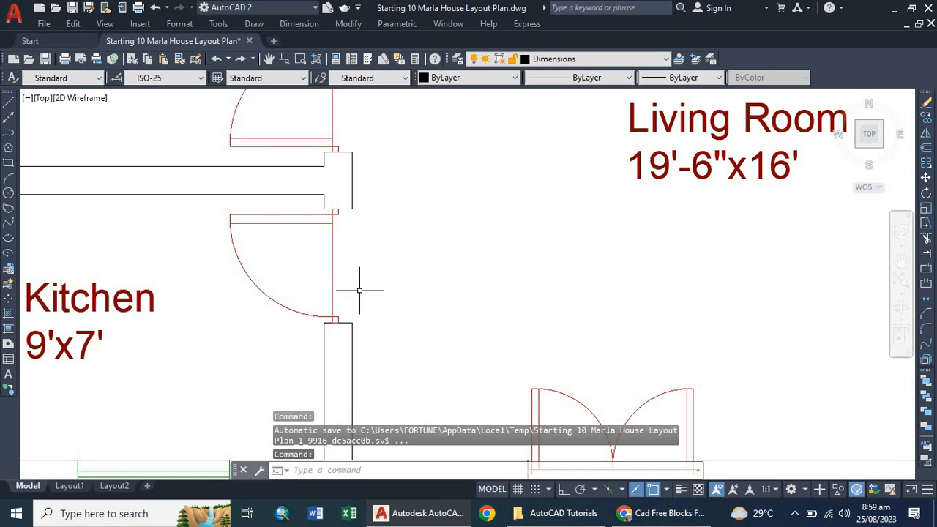
pyautogui.scroll(-2, 303, 266)
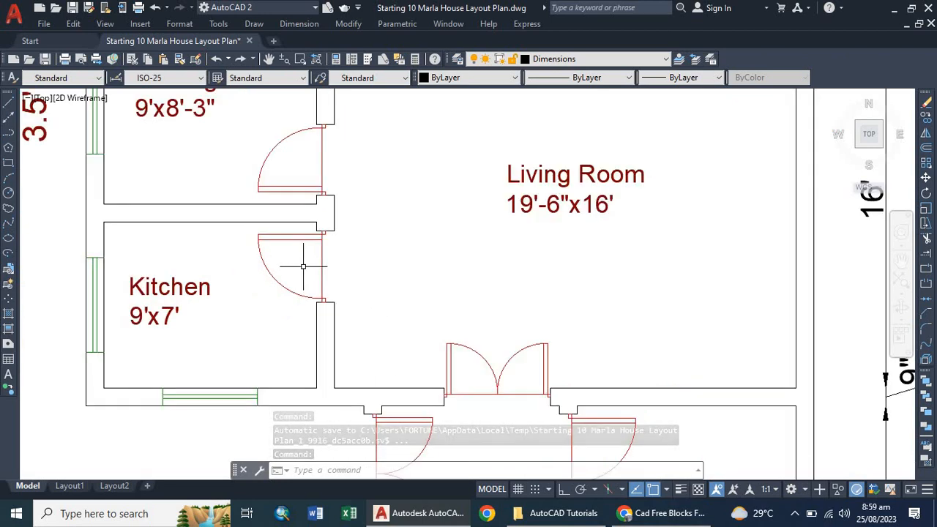
pyautogui.scroll(-2, 303, 265)
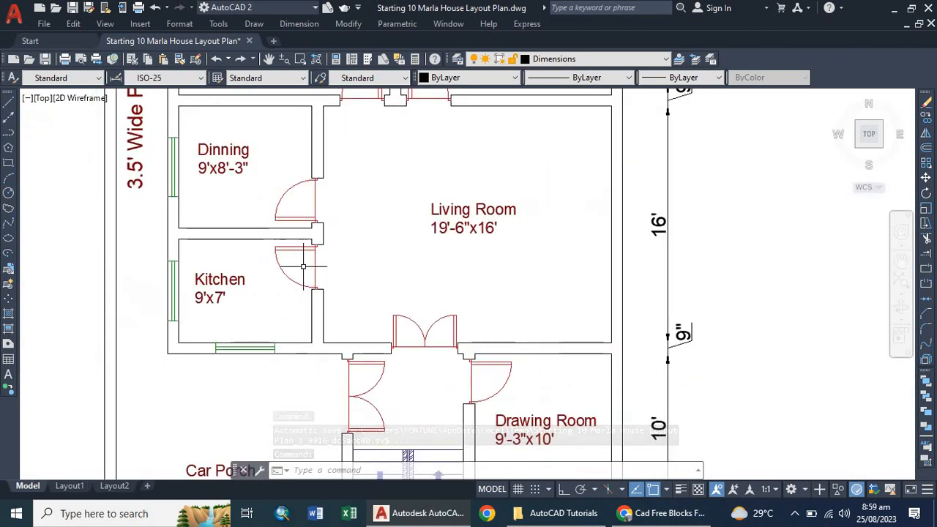
# Step: Insert an empty table with 3 columns and 22 data rows in the free space right of the floor plan
pyautogui.click(9, 361)
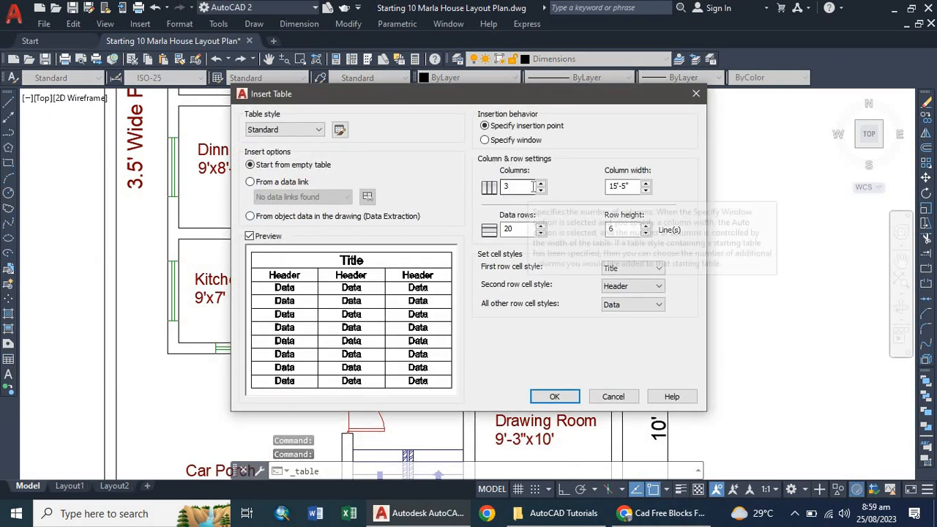
pyautogui.click(512, 232)
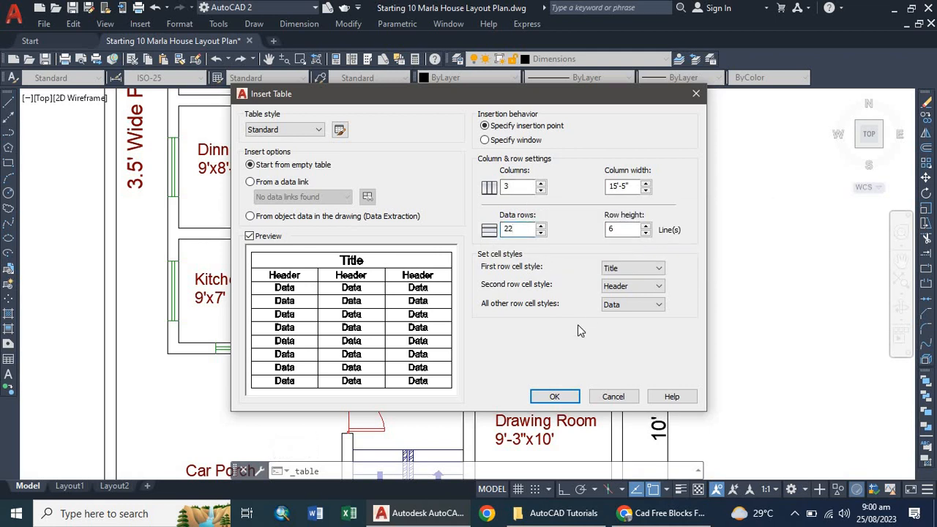
pyautogui.click(555, 398)
pyautogui.scroll(-10, 322, 271)
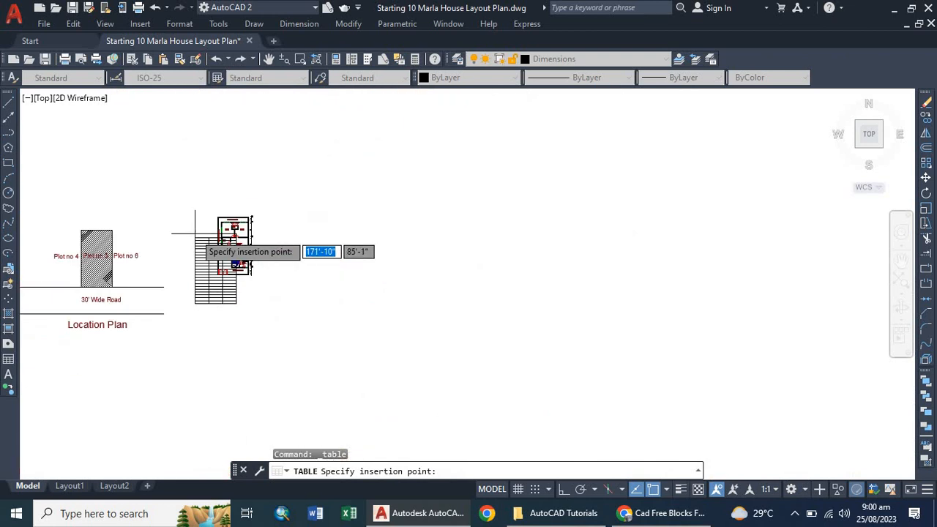
pyautogui.scroll(4, 278, 218)
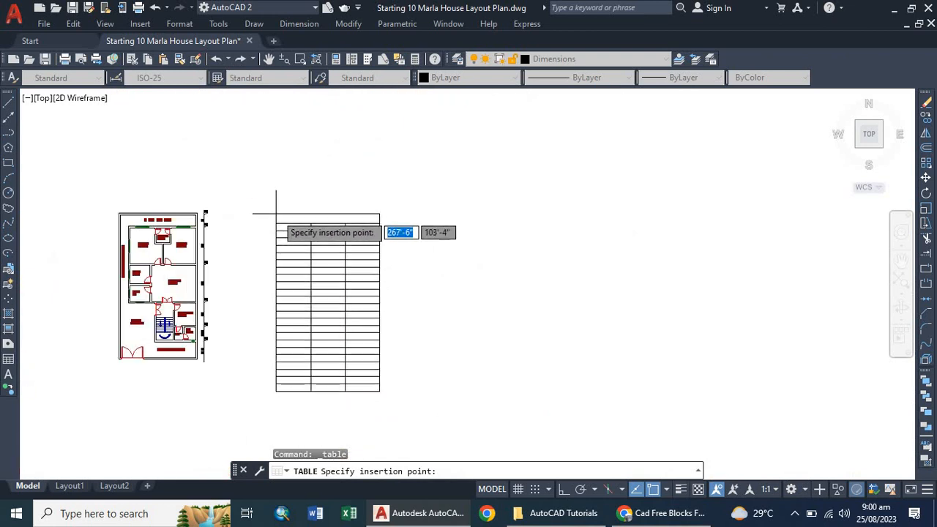
pyautogui.click(352, 218)
pyautogui.click(259, 310)
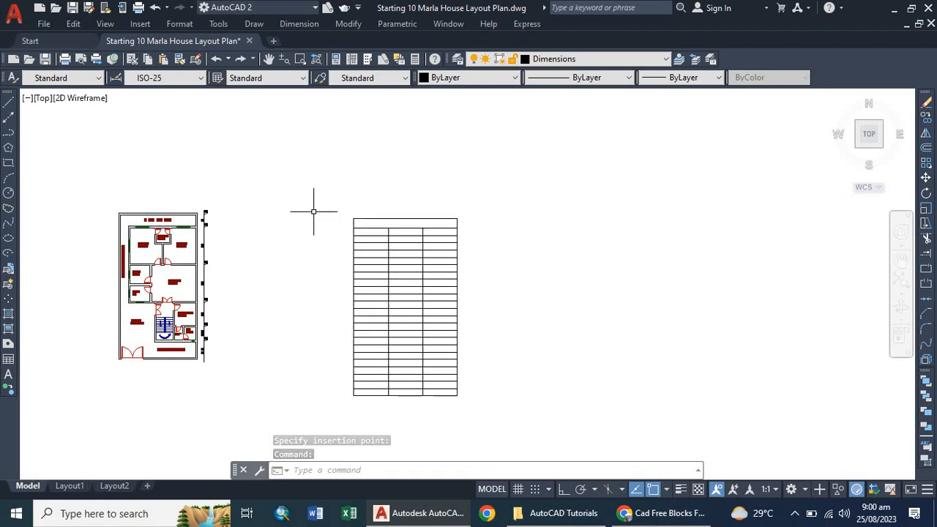
# Step: Scale the table down about its lower-right corner to a width of about 17'-6"
pyautogui.click(307, 186)
pyautogui.click(539, 475)
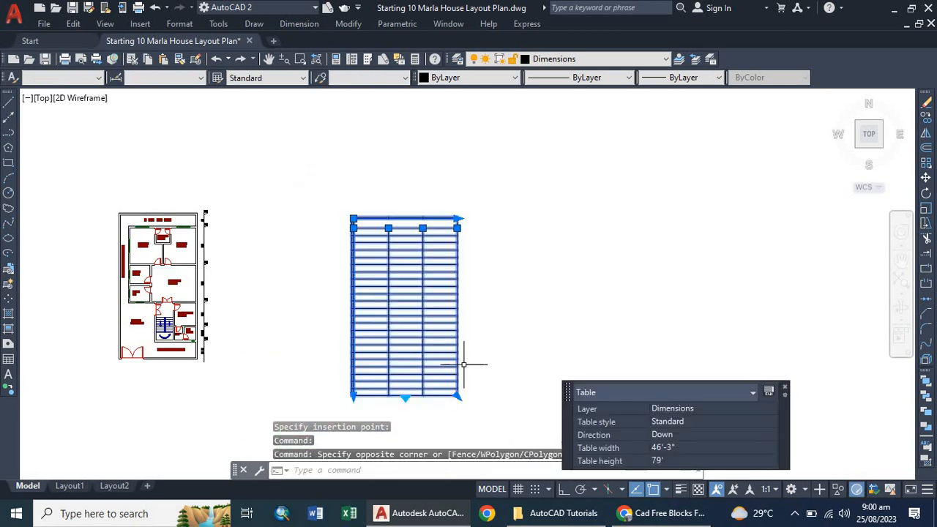
pyautogui.press('Return')
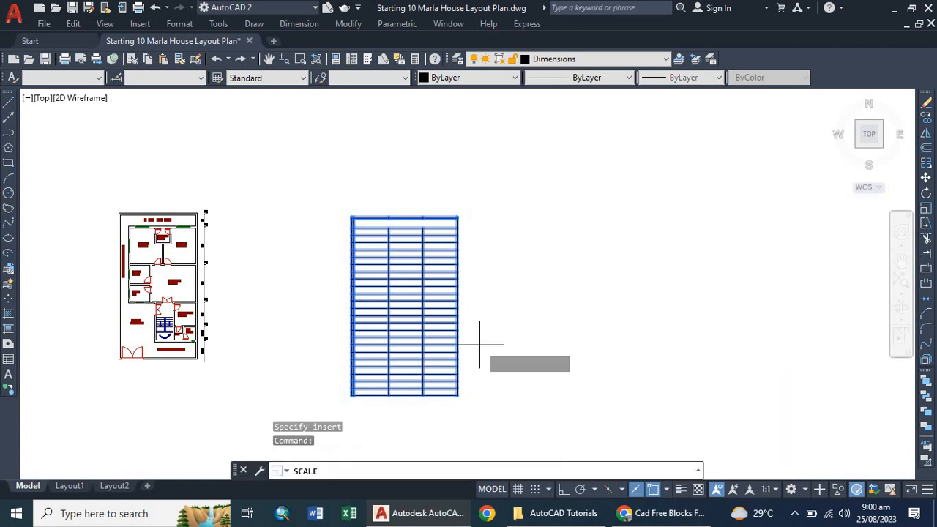
pyautogui.click(458, 396)
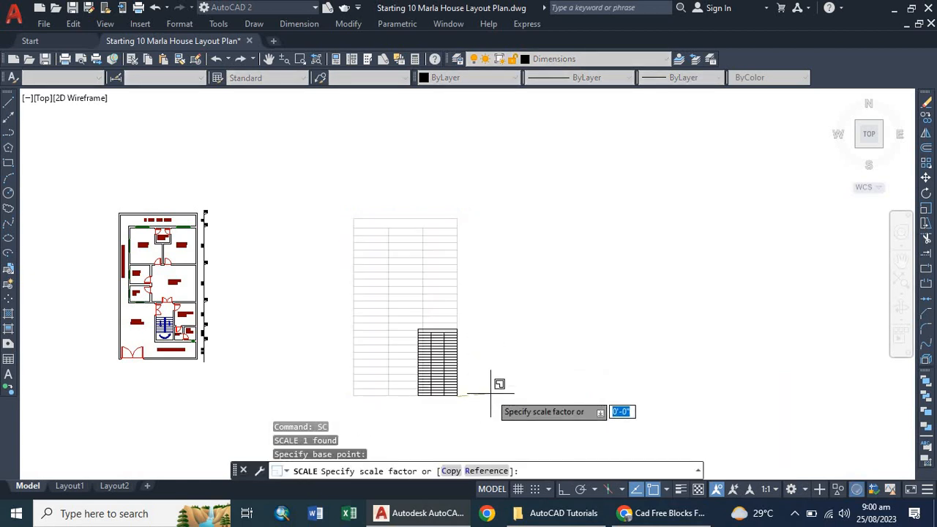
pyautogui.click(490, 394)
# Step: Move the table closer to the floor plan's right side
pyautogui.click(433, 365)
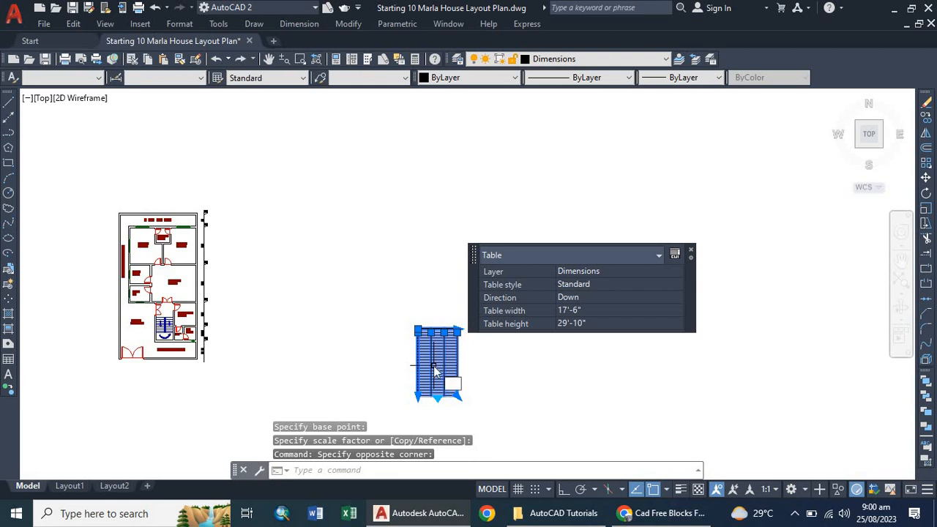
pyautogui.write('m')
pyautogui.press('Return')
pyautogui.click(442, 357)
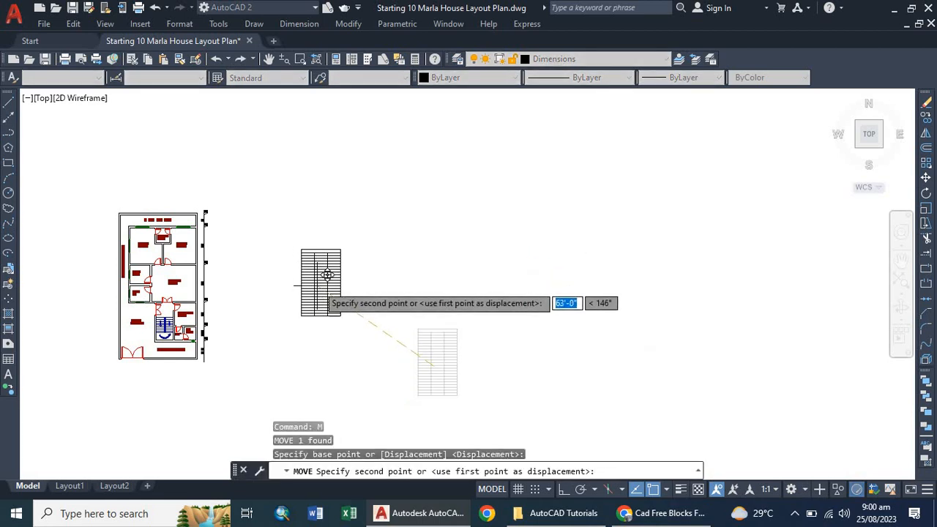
pyautogui.click(318, 284)
# Step: Move the table to the free space just below the floor plan
pyautogui.scroll(4, 135, 269)
pyautogui.scroll(-10, 315, 281)
pyautogui.scroll(2, 351, 279)
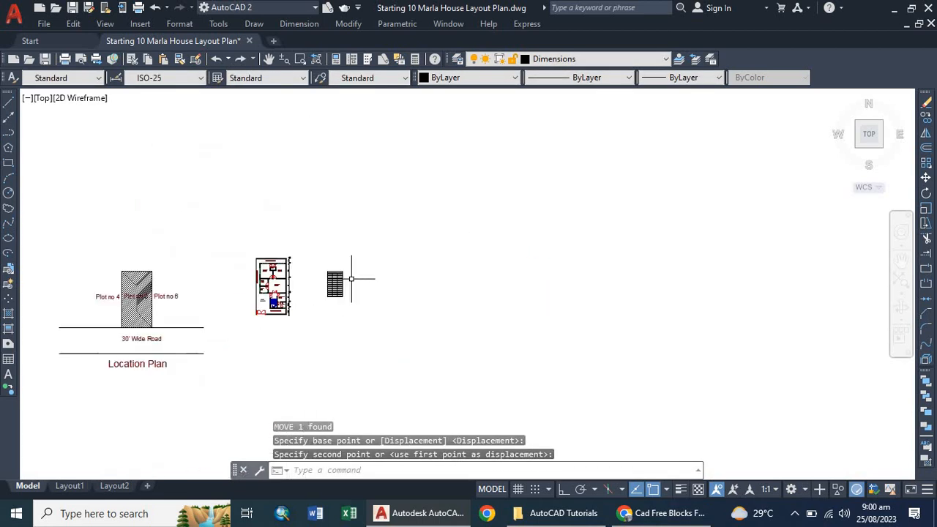
pyautogui.scroll(2, 351, 279)
pyautogui.moveTo(319, 285); pyautogui.dragTo(321, 285)
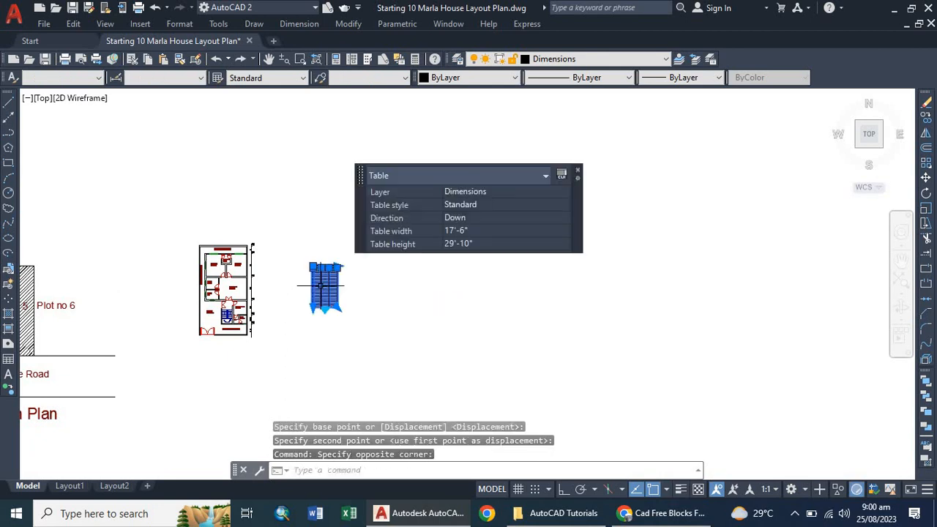
pyautogui.press('Return')
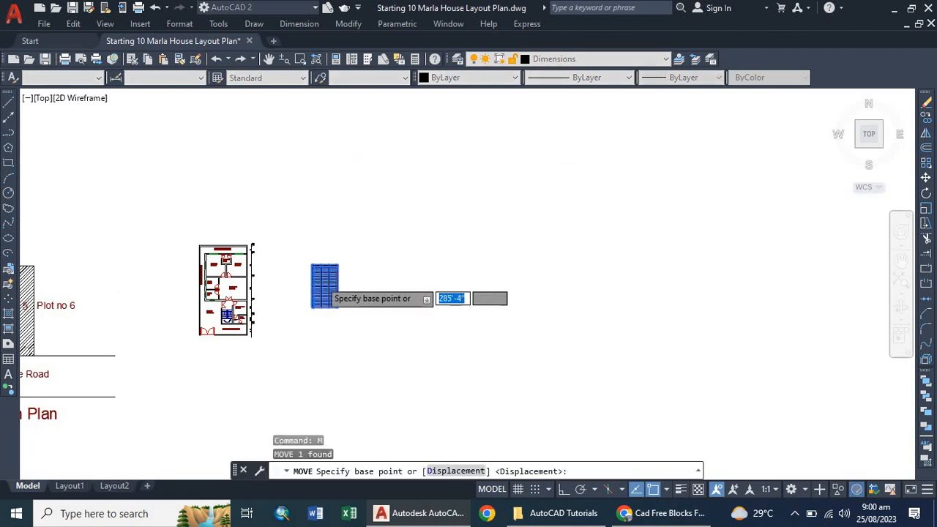
pyautogui.scroll(4, 323, 283)
pyautogui.click(326, 286)
pyautogui.scroll(-9, 372, 247)
pyautogui.scroll(5, 330, 282)
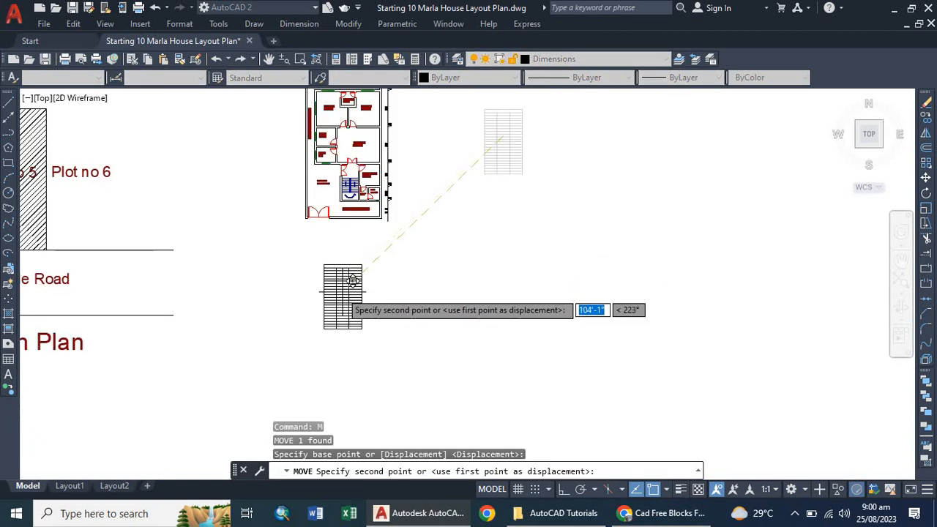
pyautogui.click(360, 257)
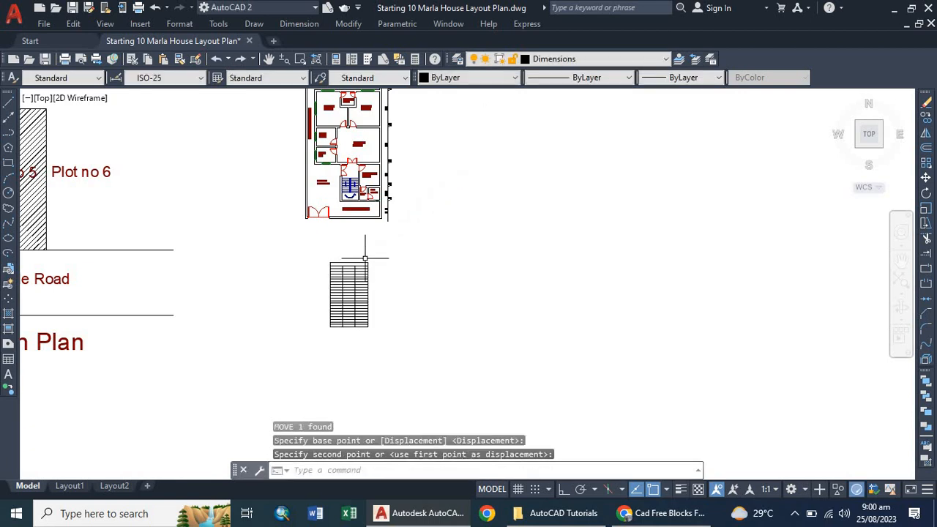
# Step: Move the table into the gap between the location plan and the floor plan
pyautogui.click(354, 290)
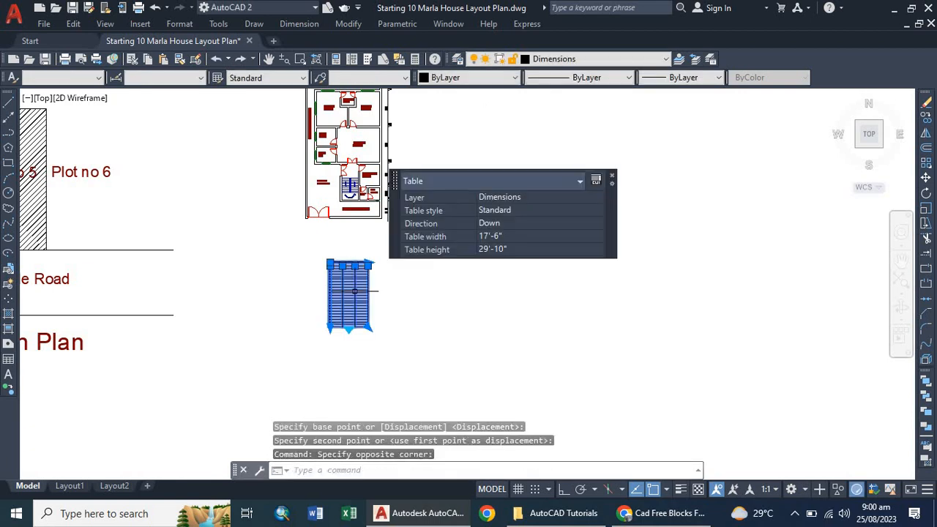
pyautogui.write('m')
pyautogui.press('Return')
pyautogui.click(349, 295)
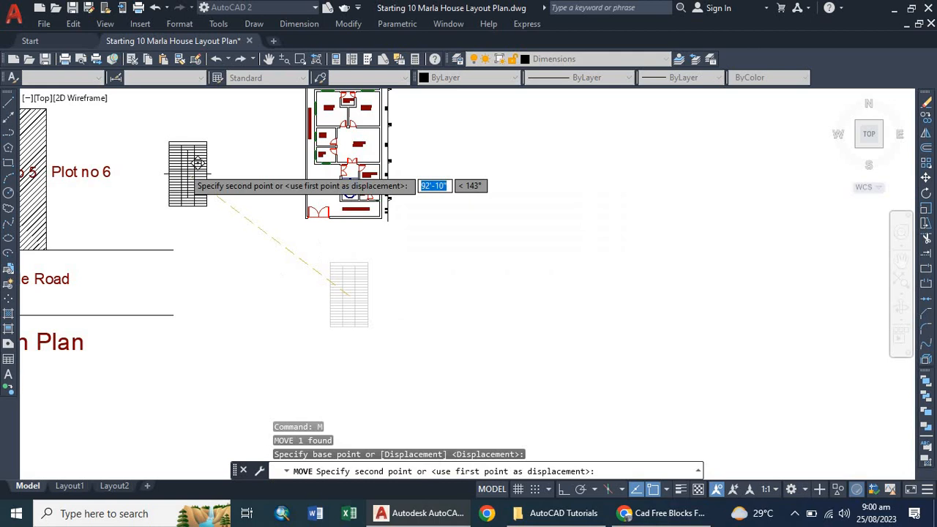
pyautogui.click(224, 130)
# Step: Make Text the current layer for labelling the Bath Room doors
pyautogui.scroll(-3, 377, 297)
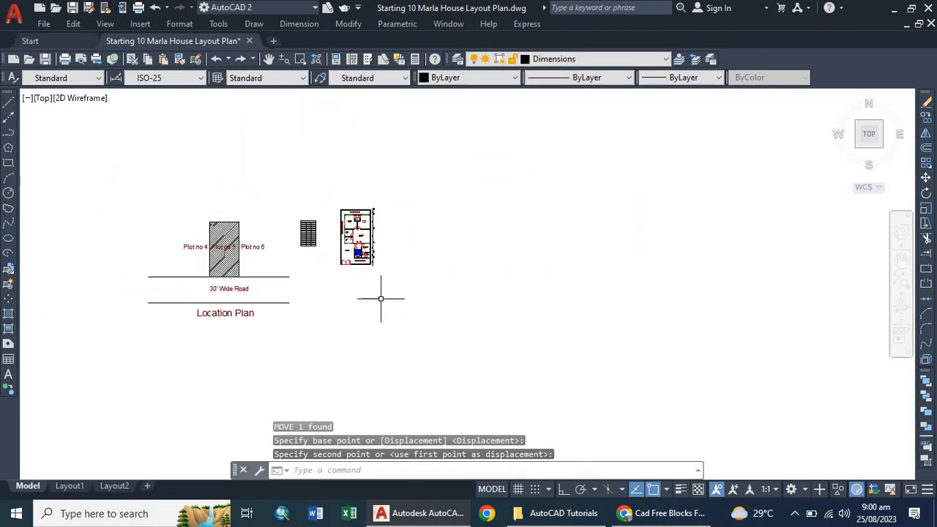
pyautogui.scroll(8, 348, 220)
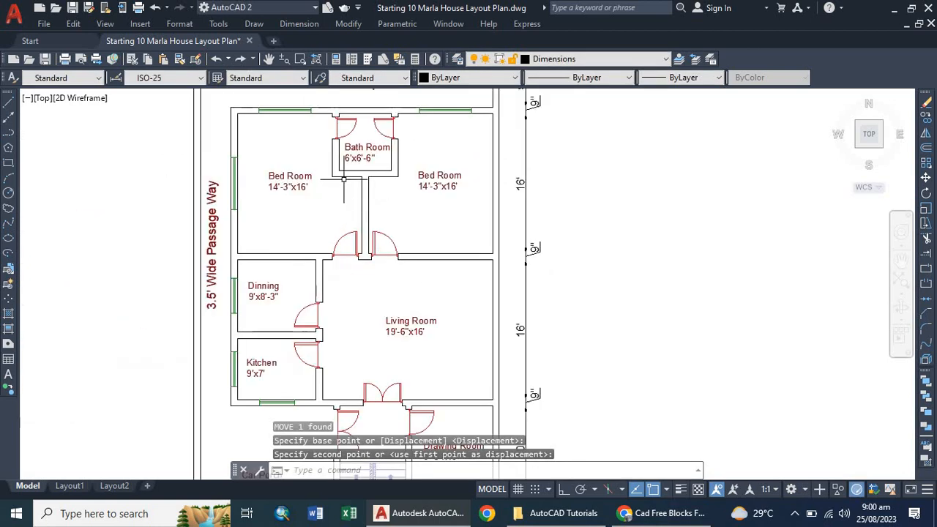
pyautogui.scroll(3, 348, 125)
pyautogui.scroll(-1, 351, 122)
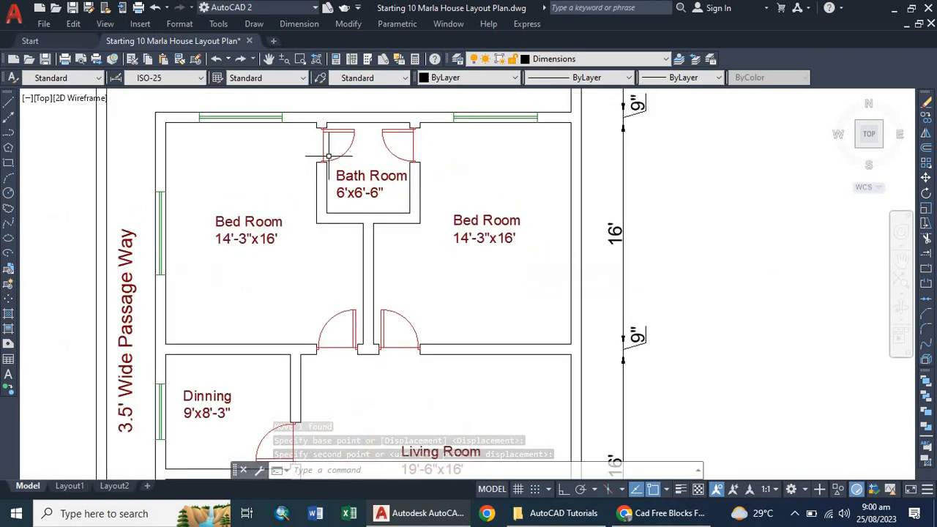
pyautogui.scroll(3, 329, 110)
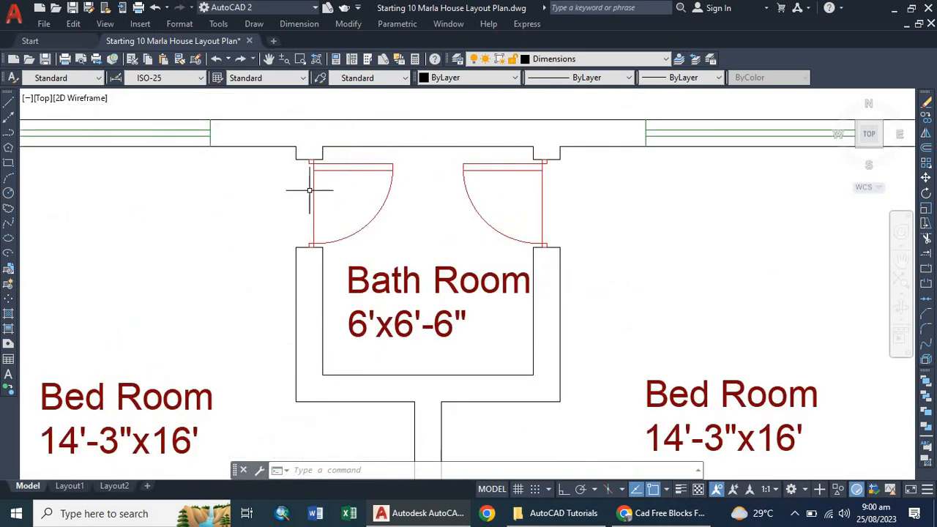
pyautogui.click(562, 58)
pyautogui.click(546, 117)
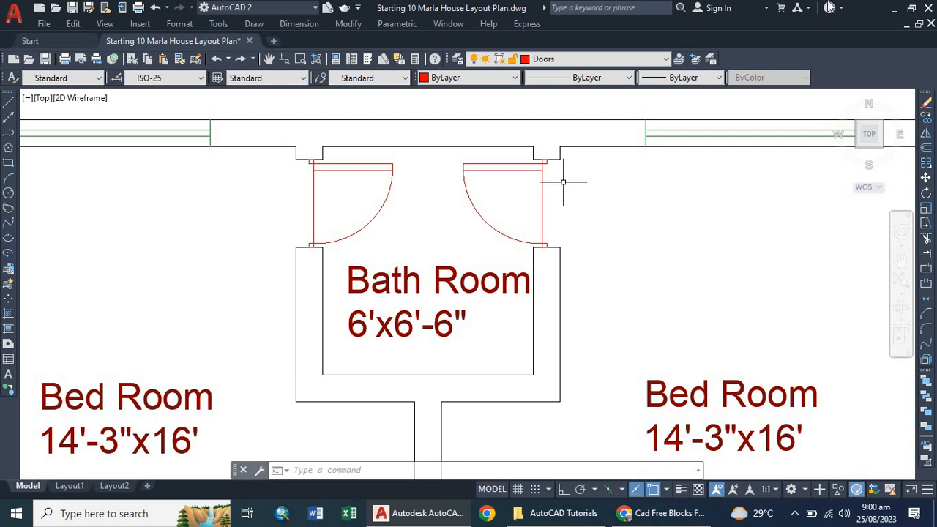
pyautogui.click(571, 61)
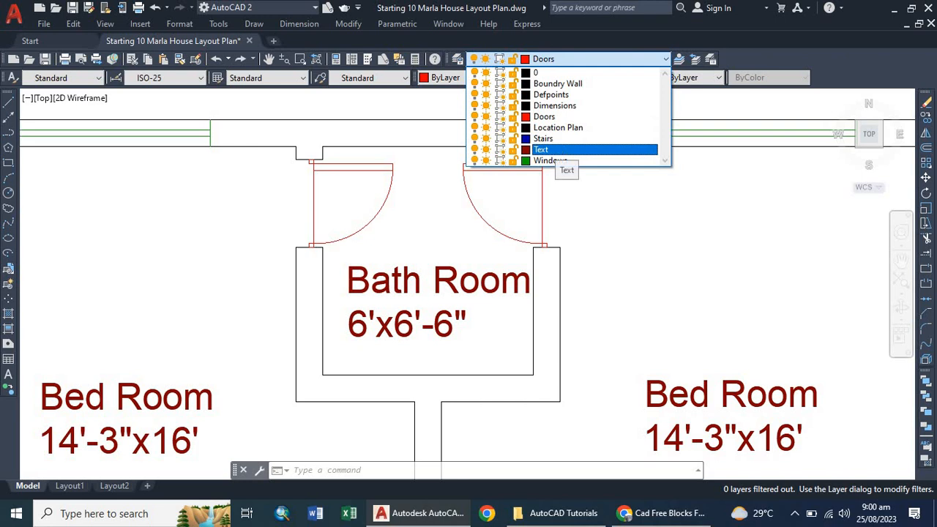
pyautogui.click(555, 150)
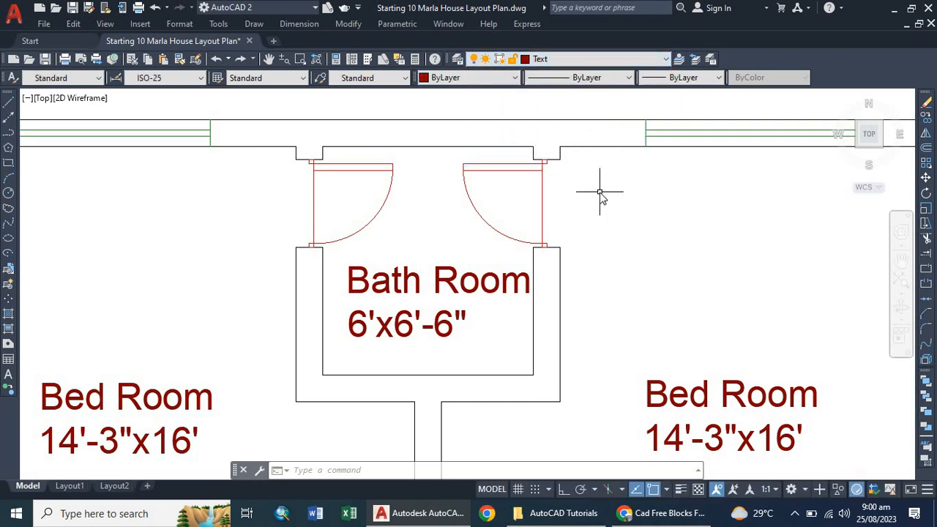
# Step: Add the multiline text "Door 1" in the right Bed Room, beside the right Bath Room door
pyautogui.write('mt')
pyautogui.press('Return')
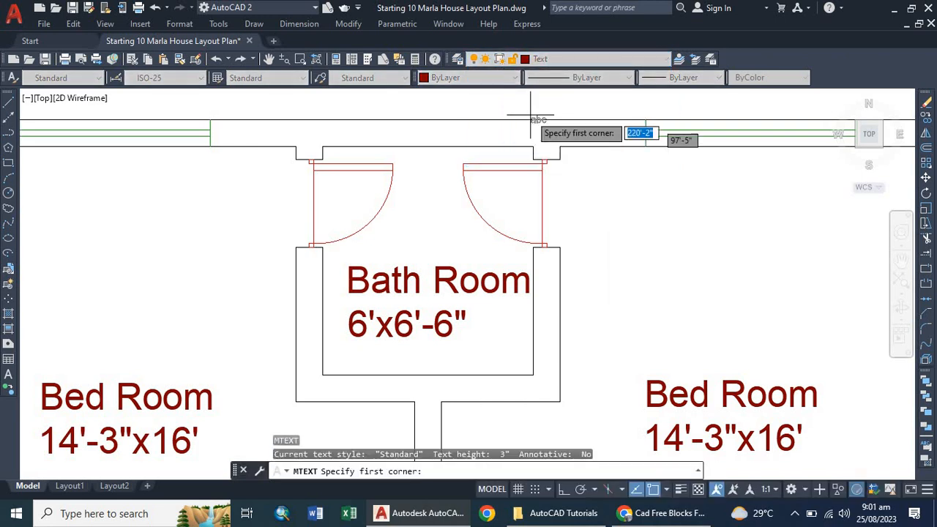
pyautogui.click(572, 189)
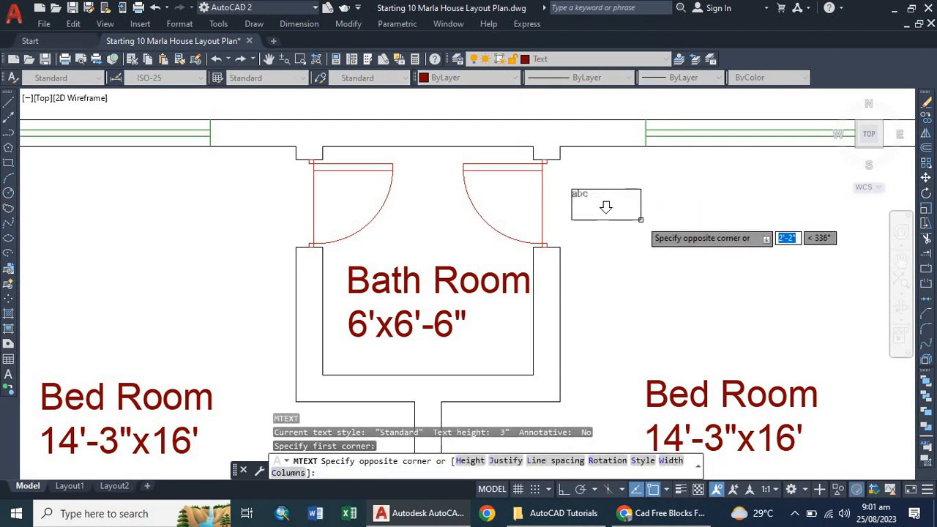
pyautogui.click(639, 223)
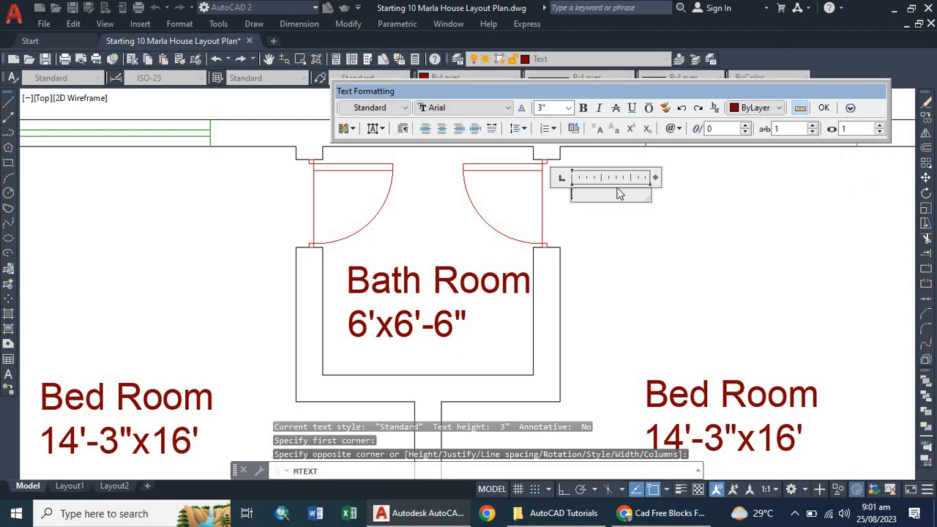
pyautogui.write('Door 1')
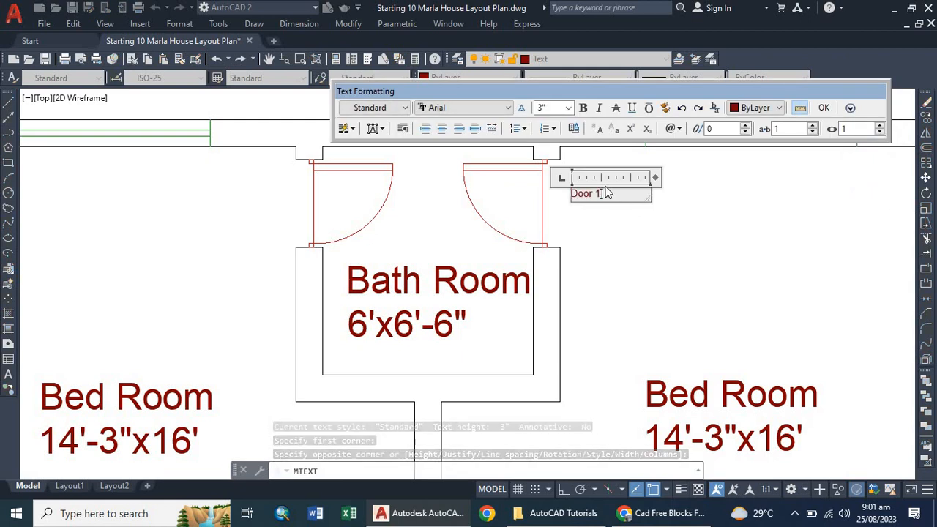
pyautogui.click(568, 210)
pyautogui.scroll(-5, 578, 208)
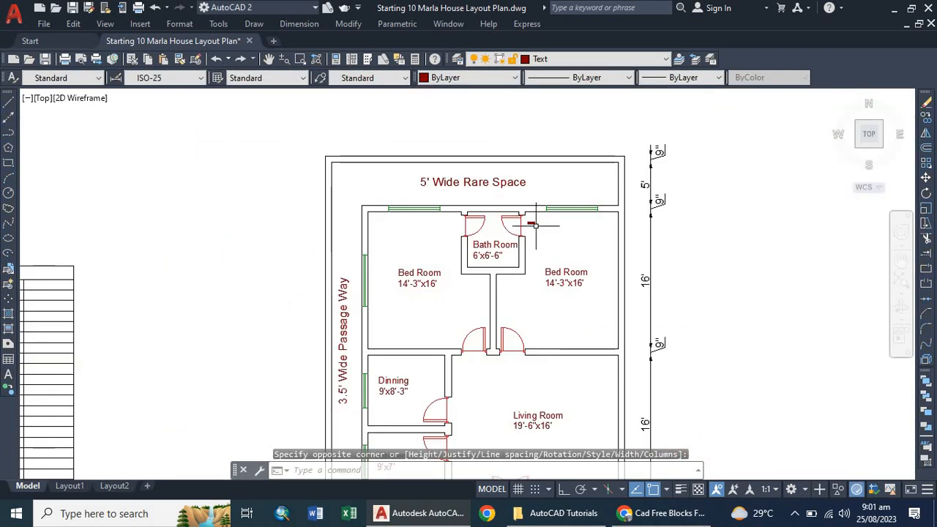
# Step: Move the Door 1 text slightly closer to the right Bath Room door
pyautogui.scroll(10, 535, 226)
pyautogui.click(531, 220)
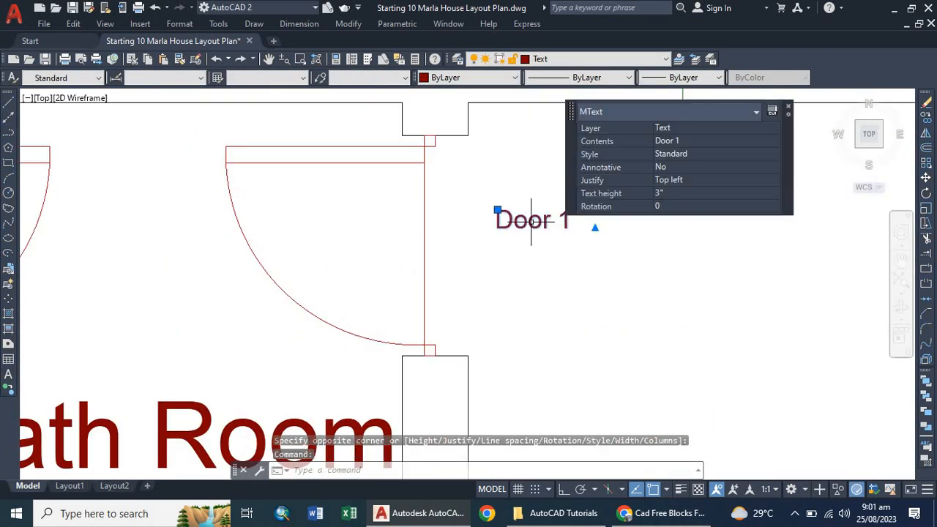
pyautogui.write('m')
pyautogui.press('Return')
pyautogui.click(540, 210)
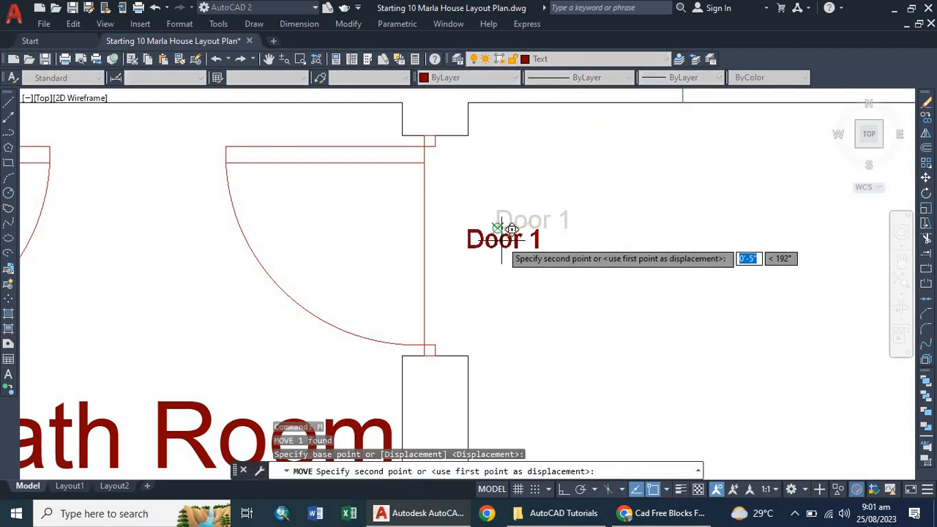
pyautogui.scroll(4, 502, 236)
pyautogui.click(506, 246)
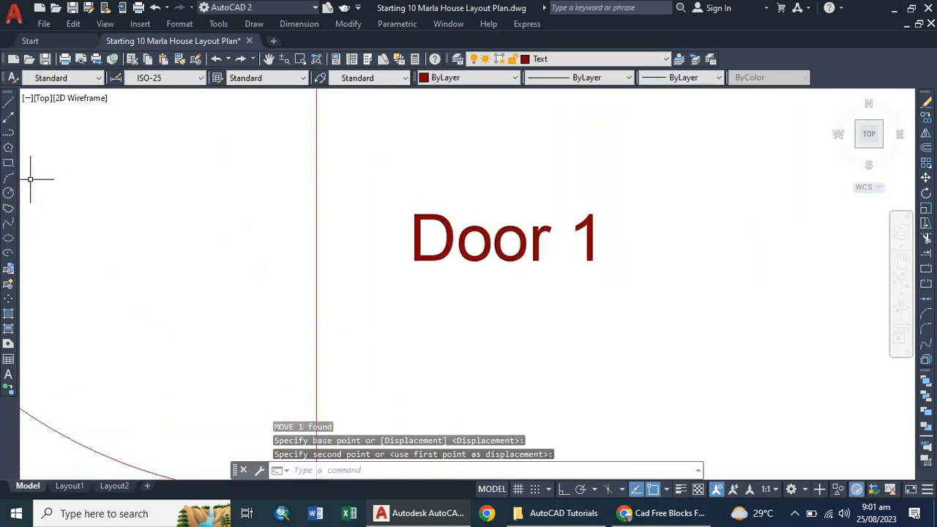
# Step: Draw a circle around the Door 1 text, centred on the lettering and large enough to enclose it
pyautogui.click(8, 193)
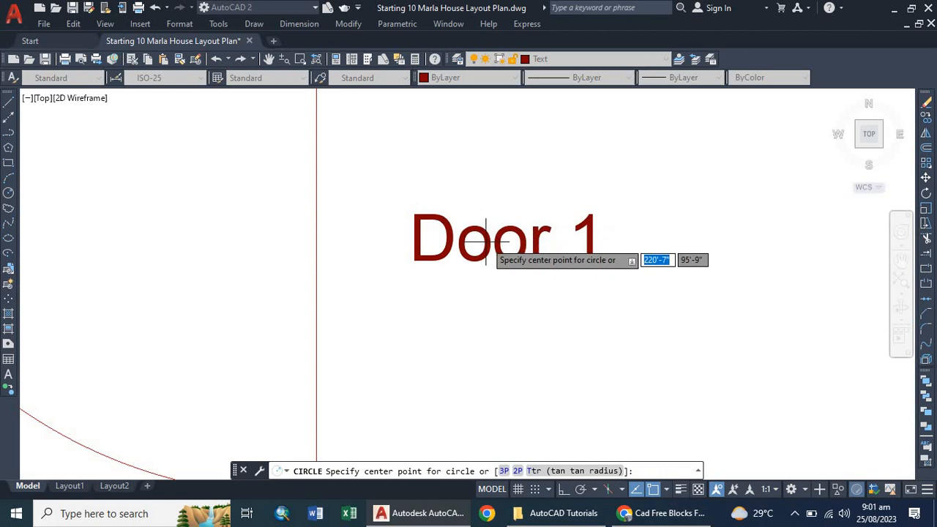
pyautogui.scroll(4, 489, 237)
pyautogui.click(490, 237)
pyautogui.scroll(-4, 568, 309)
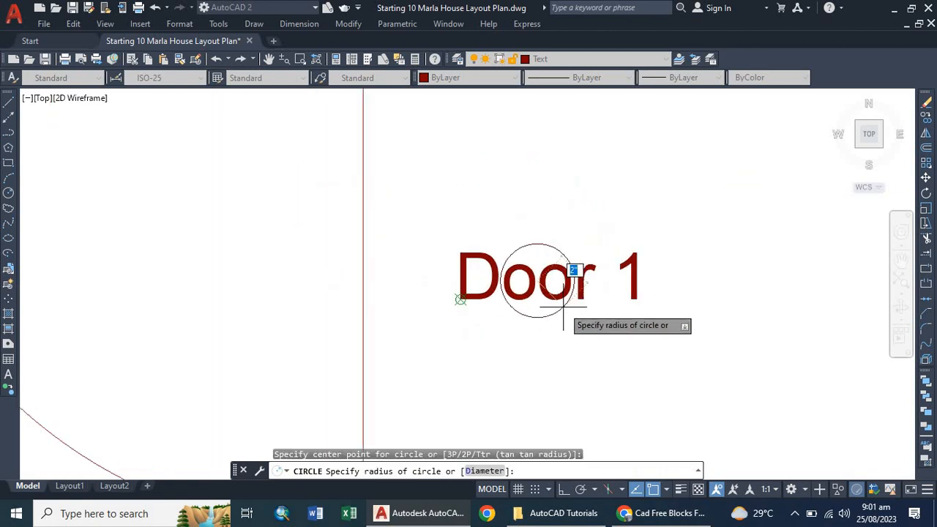
pyautogui.click(634, 373)
pyautogui.scroll(-3, 554, 234)
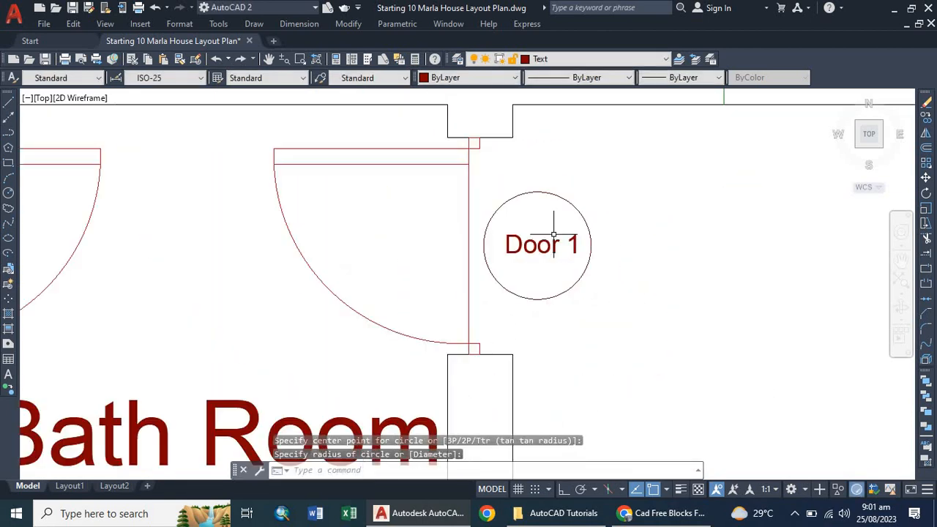
pyautogui.click(637, 176)
pyautogui.click(493, 348)
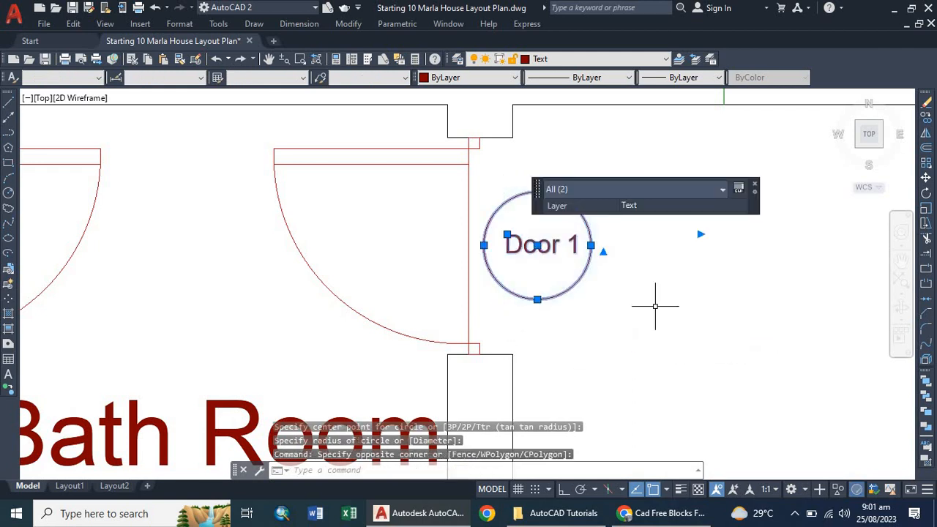
pyautogui.write('o')
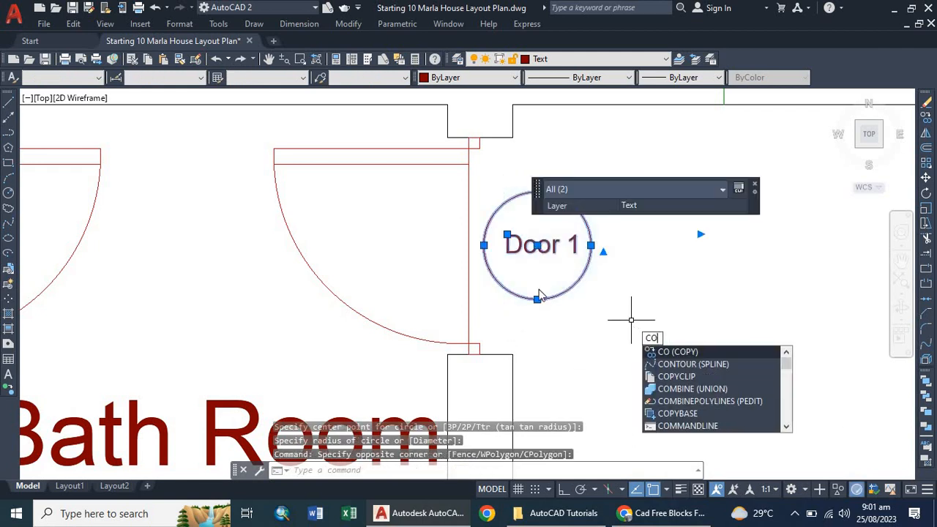
pyautogui.press('Return')
pyautogui.click(537, 246)
pyautogui.scroll(-5, 538, 245)
pyautogui.scroll(2, 264, 229)
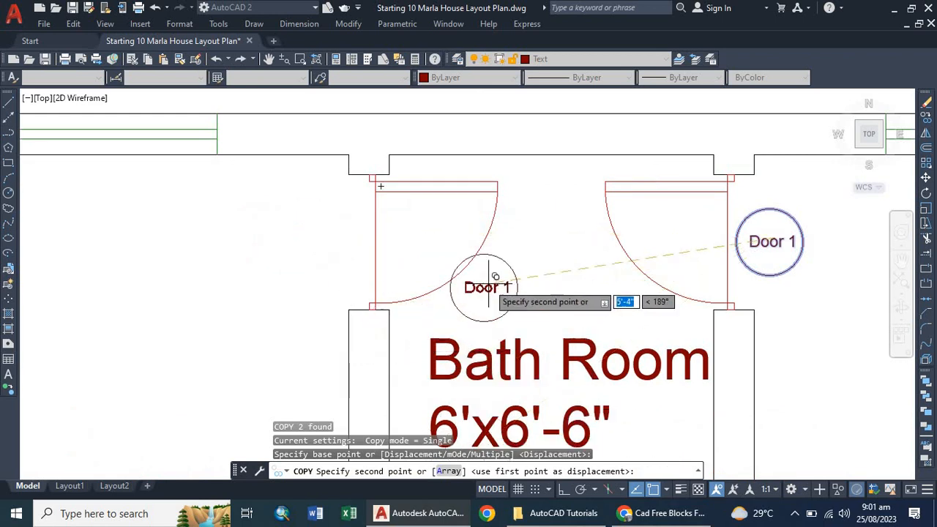
pyautogui.press('Escape')
# Step: Copy the circle and Door 1 text in Multiple mode, placing the first copy outside the left Bath Room door
pyautogui.scroll(2, 635, 222)
pyautogui.click(694, 224)
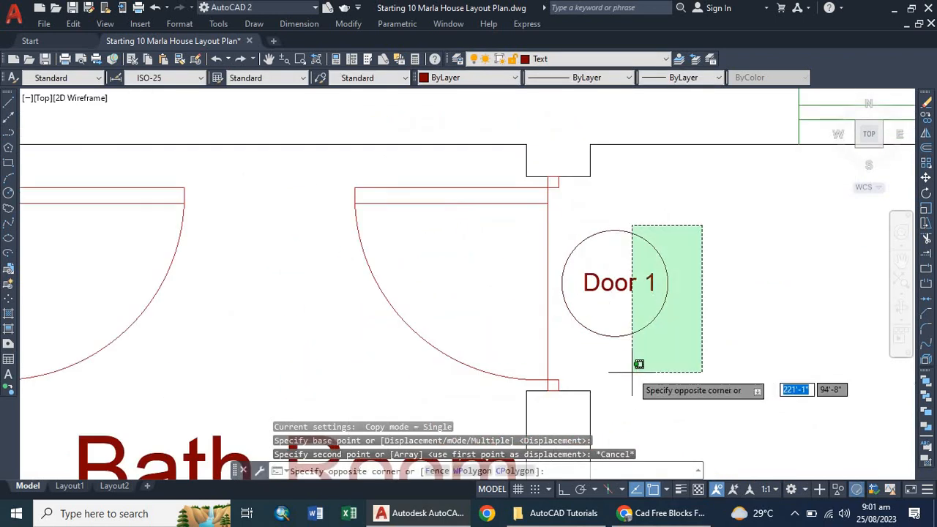
pyautogui.click(582, 382)
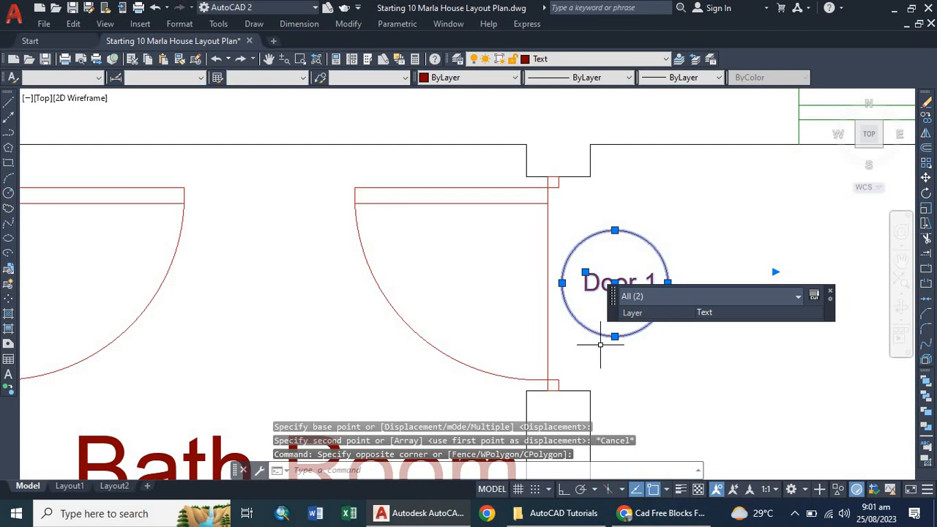
pyautogui.write('co')
pyautogui.press('Return')
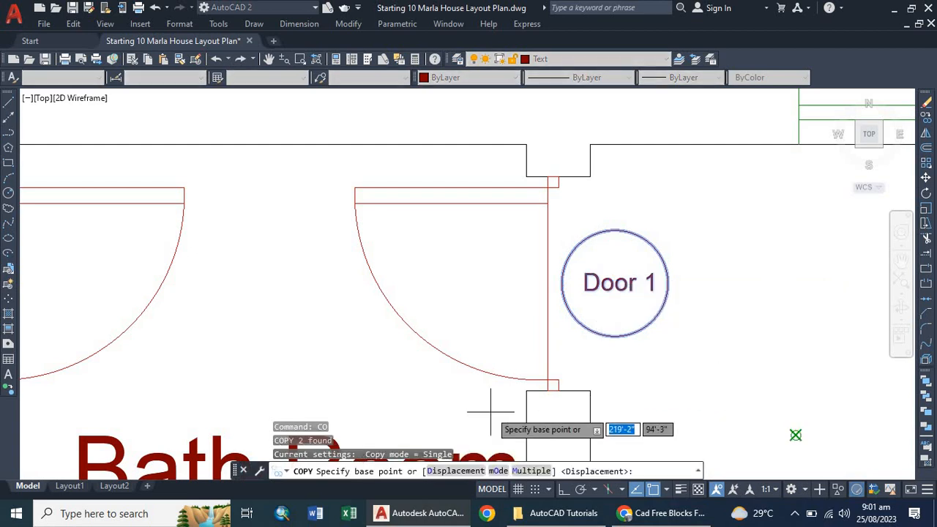
pyautogui.click(531, 469)
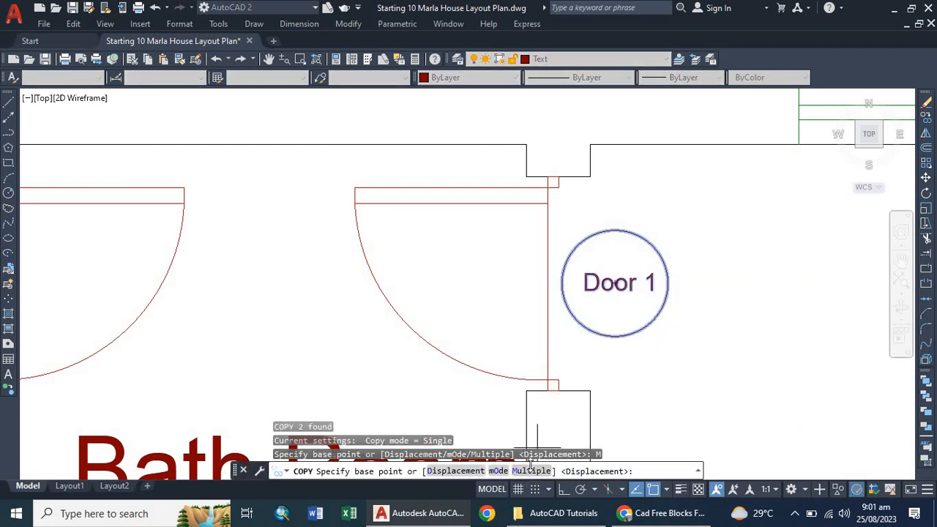
pyautogui.click(532, 472)
pyautogui.click(585, 272)
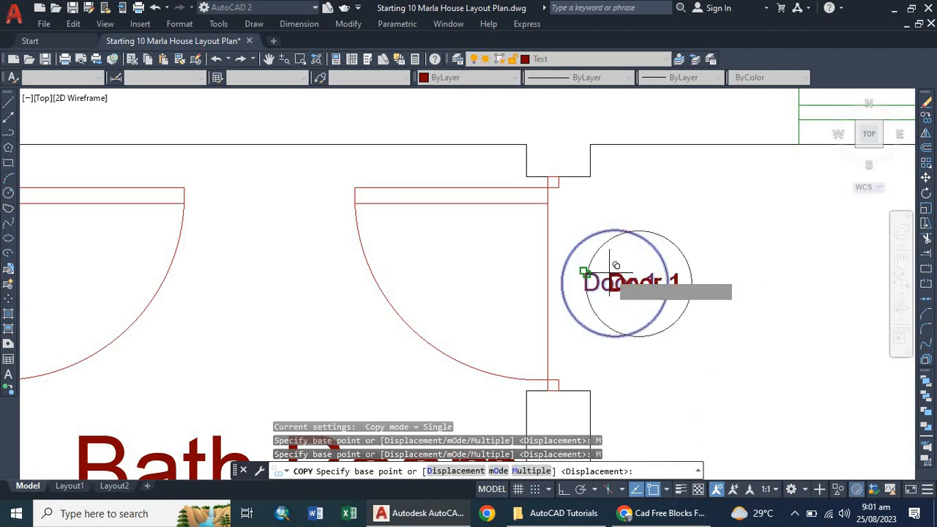
pyautogui.scroll(-3, 623, 248)
pyautogui.scroll(2, 443, 249)
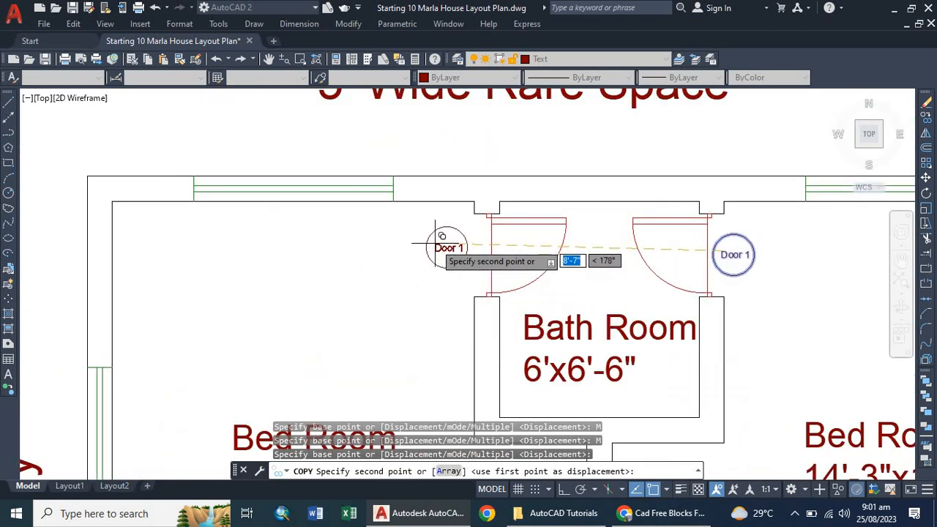
# Step: Place label copies on the Living Room side of the two Bed Room doors and the Dinning and Kitchen doors
pyautogui.scroll(-5, 437, 249)
pyautogui.scroll(3, 436, 260)
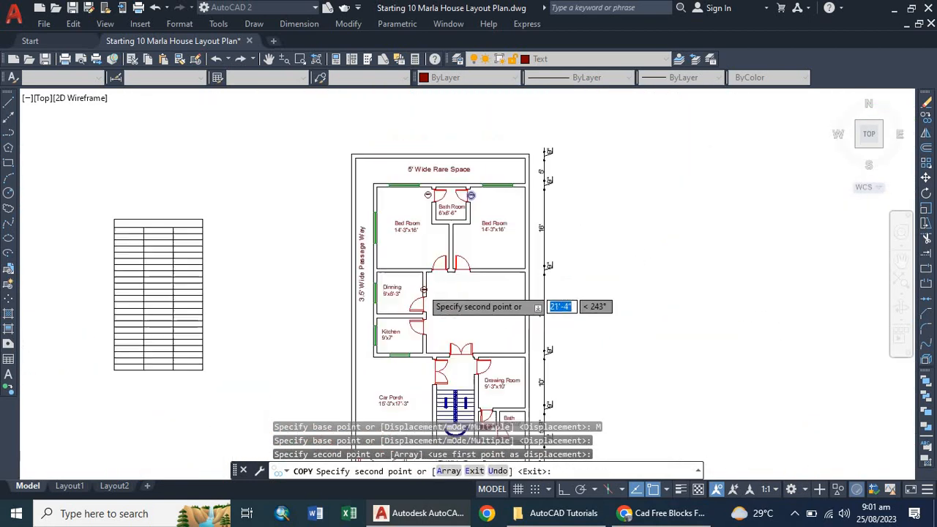
pyautogui.scroll(6, 437, 261)
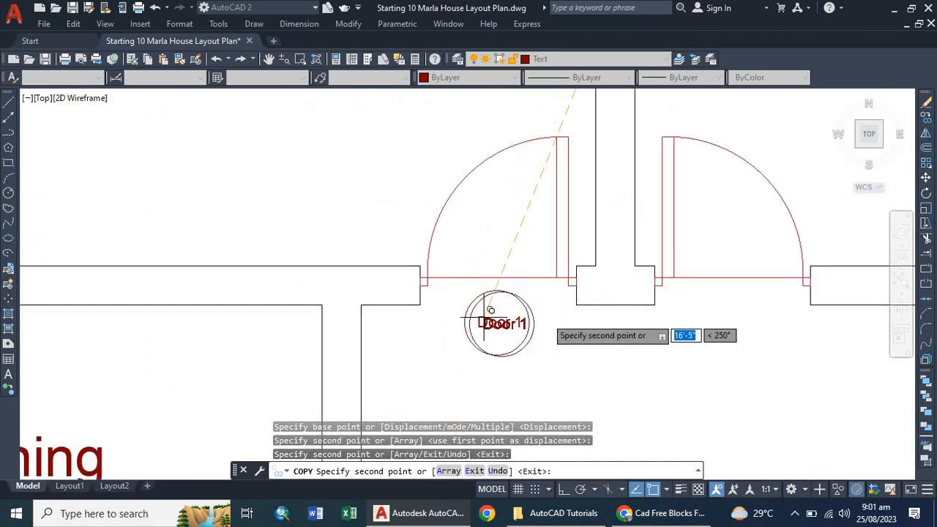
pyautogui.scroll(-5, 515, 196)
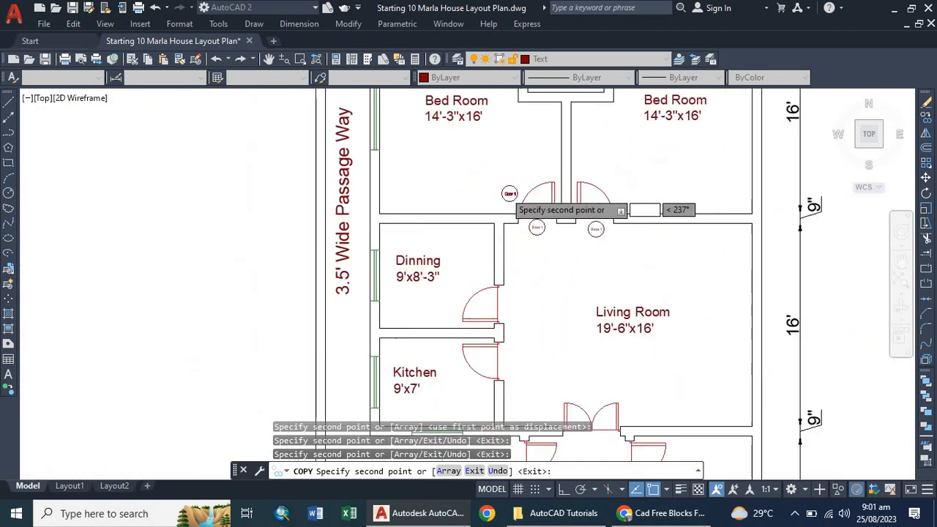
pyautogui.scroll(5, 523, 251)
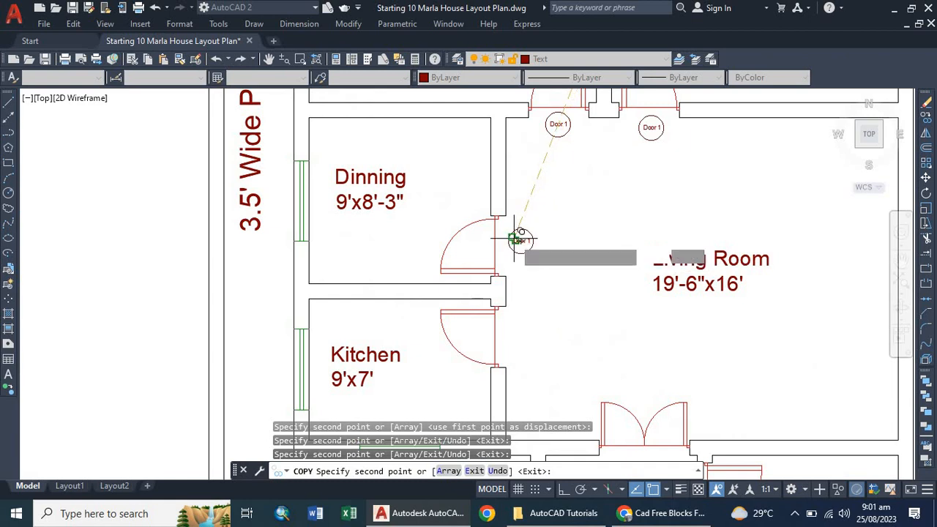
pyautogui.scroll(-5, 523, 326)
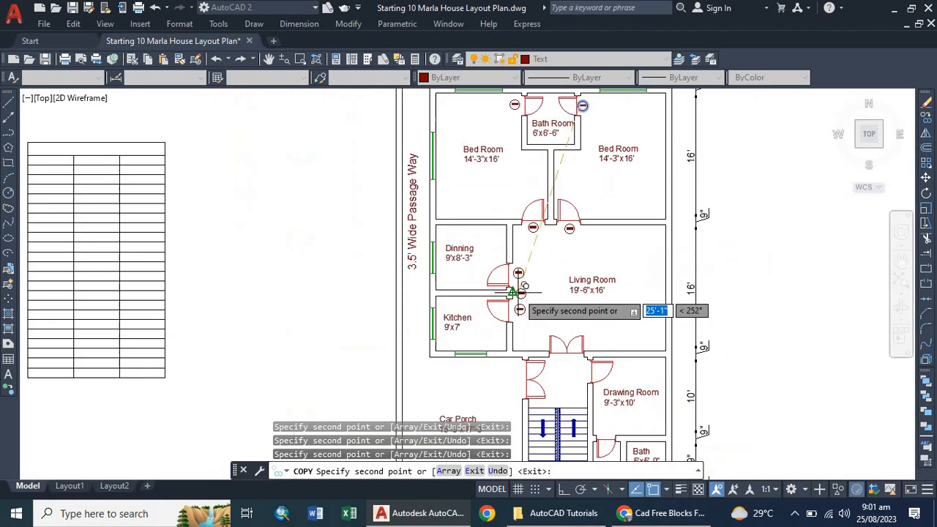
# Step: Place label copies at the Living Room's double entrance door, the Car Porch double door and the Drawing Room door
pyautogui.scroll(5, 555, 348)
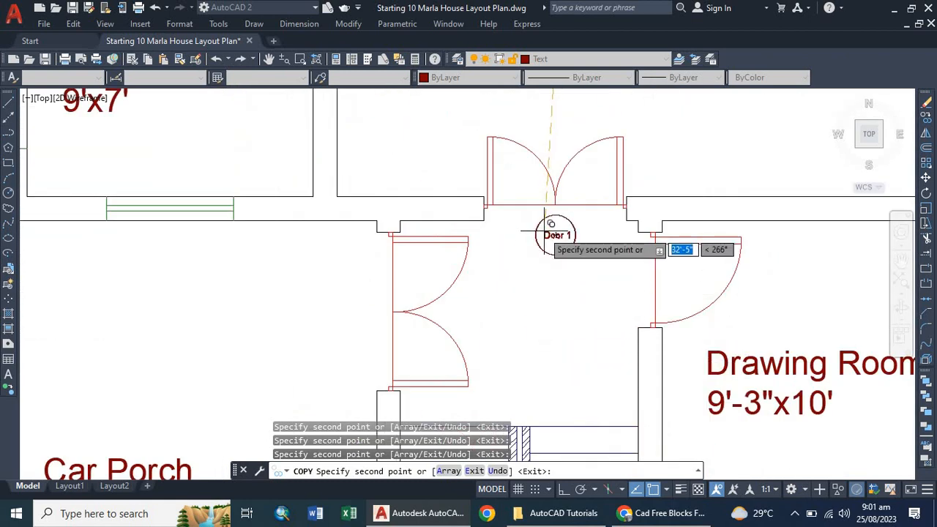
pyautogui.click(348, 301)
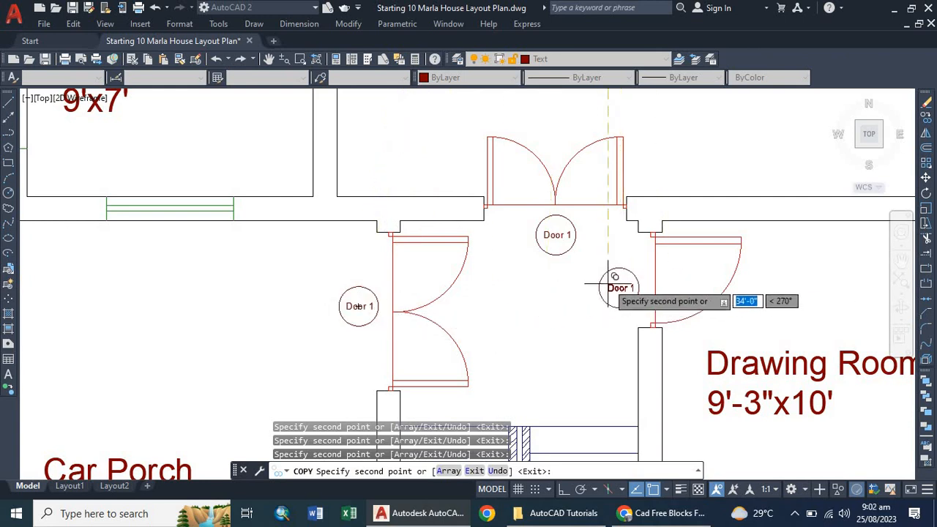
pyautogui.click(761, 281)
# Step: Place label copies above the Dressing Area door and beside the Bath door
pyautogui.scroll(-5, 566, 208)
pyautogui.scroll(5, 548, 310)
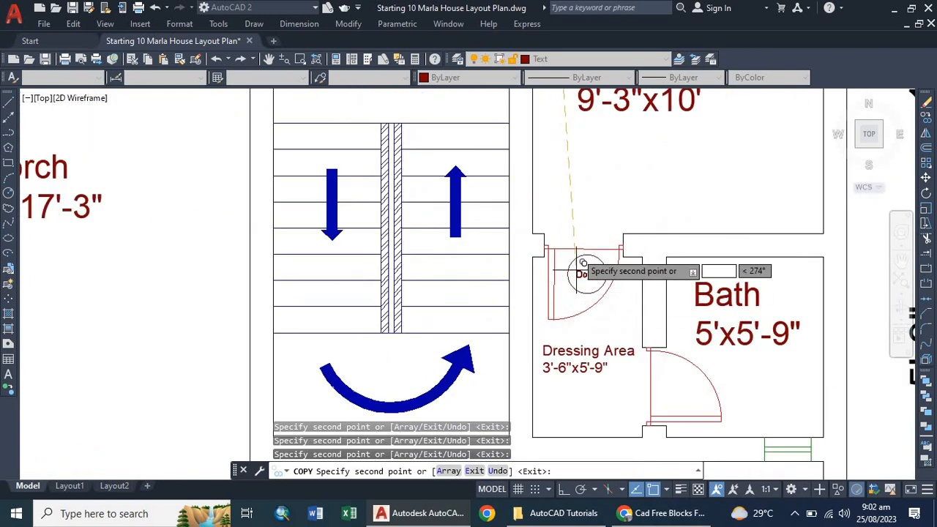
pyautogui.click(564, 213)
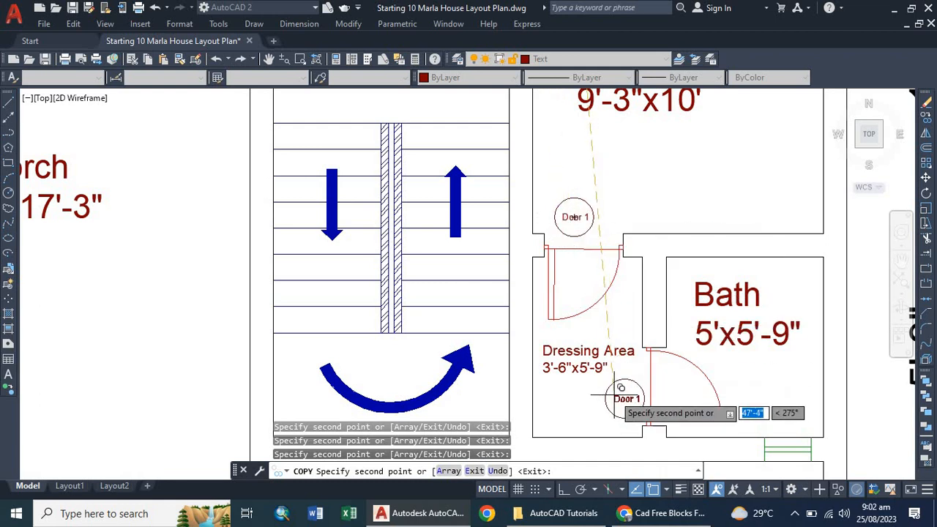
pyautogui.scroll(-5, 605, 228)
# Step: Place a label copy above the double front gate of the Car Porch
pyautogui.scroll(5, 490, 272)
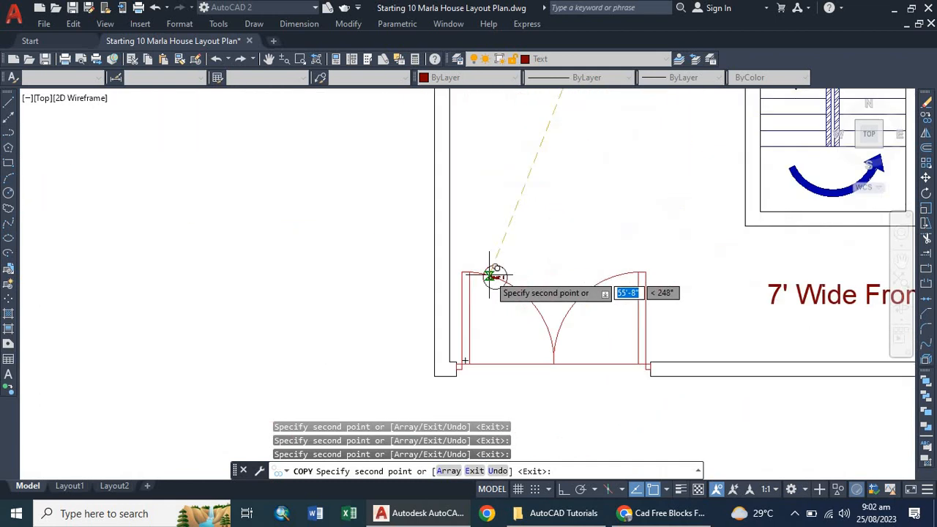
pyautogui.click(545, 269)
pyautogui.scroll(-8, 446, 307)
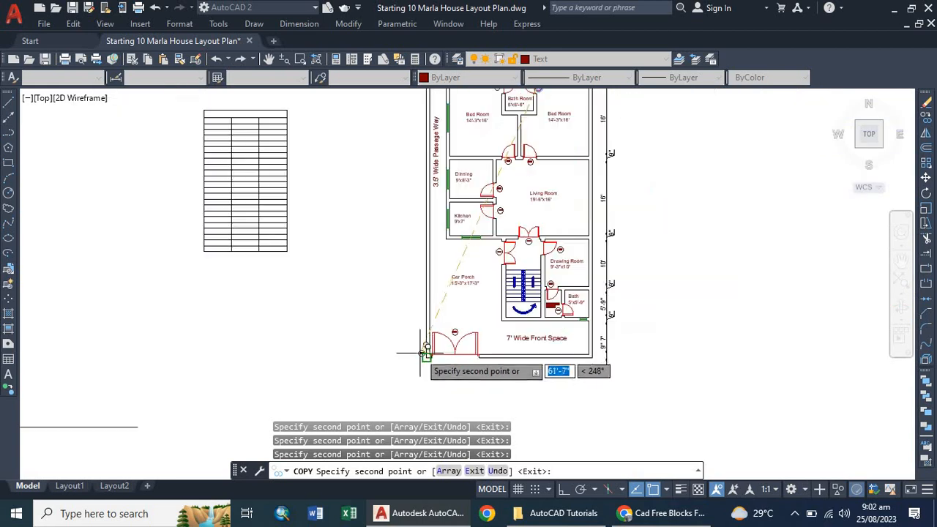
# Step: Inspect the label copies across the plan for doors still without one and end the copying
pyautogui.scroll(9, 441, 272)
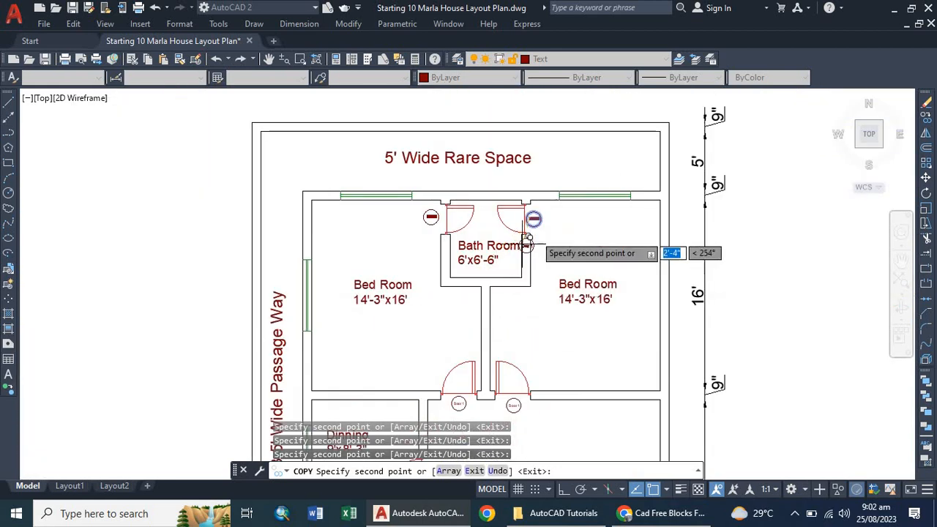
pyautogui.scroll(-6, 535, 233)
pyautogui.scroll(5, 473, 229)
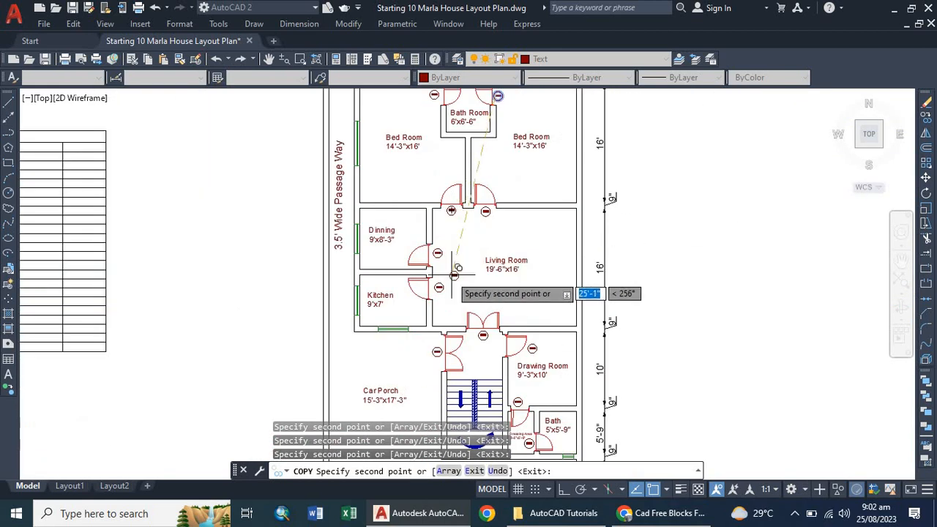
pyautogui.scroll(-3, 454, 272)
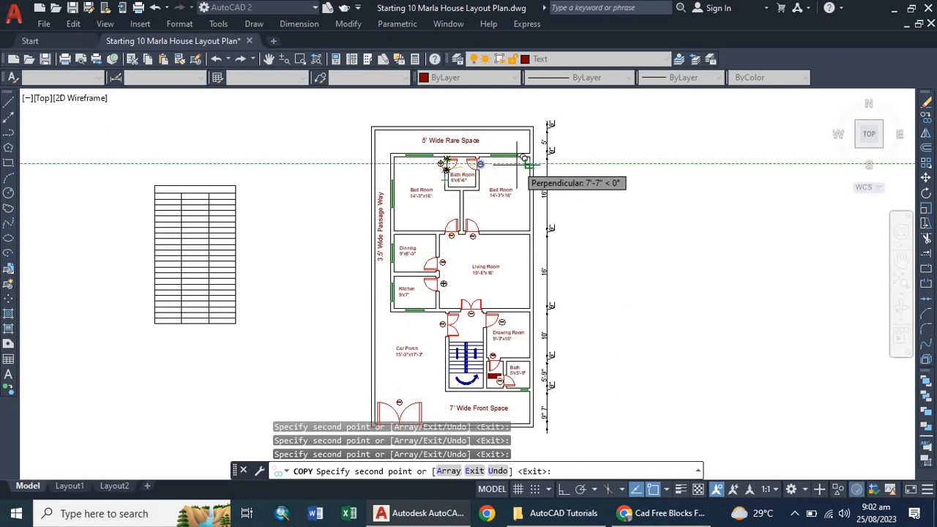
pyautogui.scroll(5, 505, 155)
pyautogui.scroll(2, 505, 155)
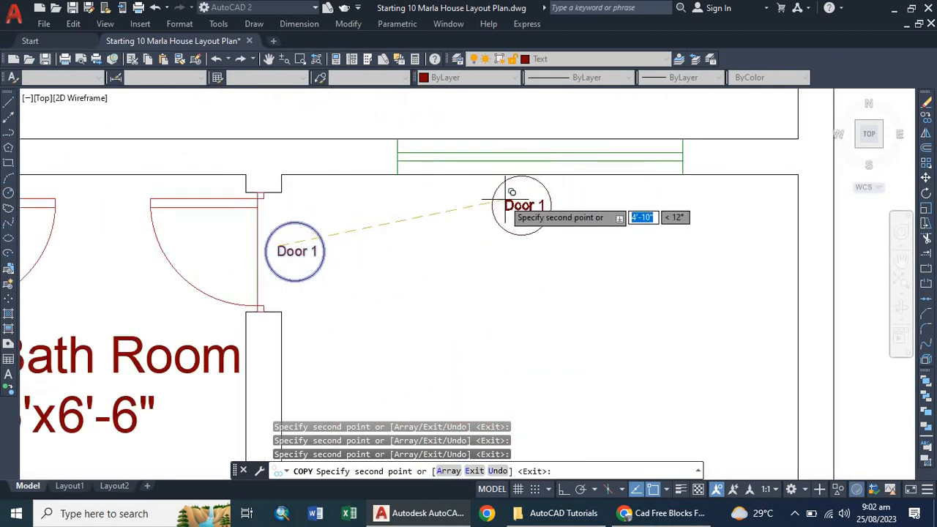
pyautogui.press('Escape')
# Step: Renumber the circled label beside the left Bath Room door
pyautogui.scroll(-3, 315, 253)
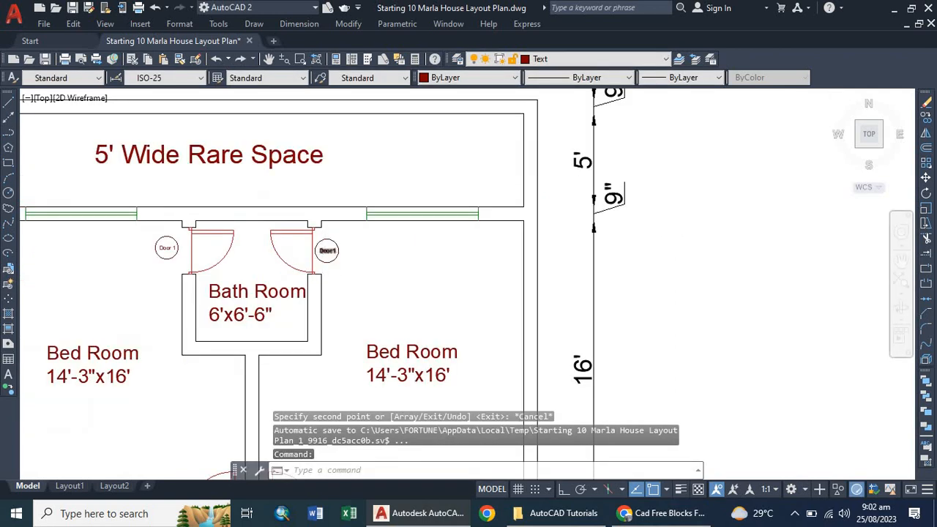
pyautogui.scroll(2, 328, 252)
pyautogui.scroll(-2, 177, 253)
pyautogui.scroll(3, 74, 253)
pyautogui.click(176, 240)
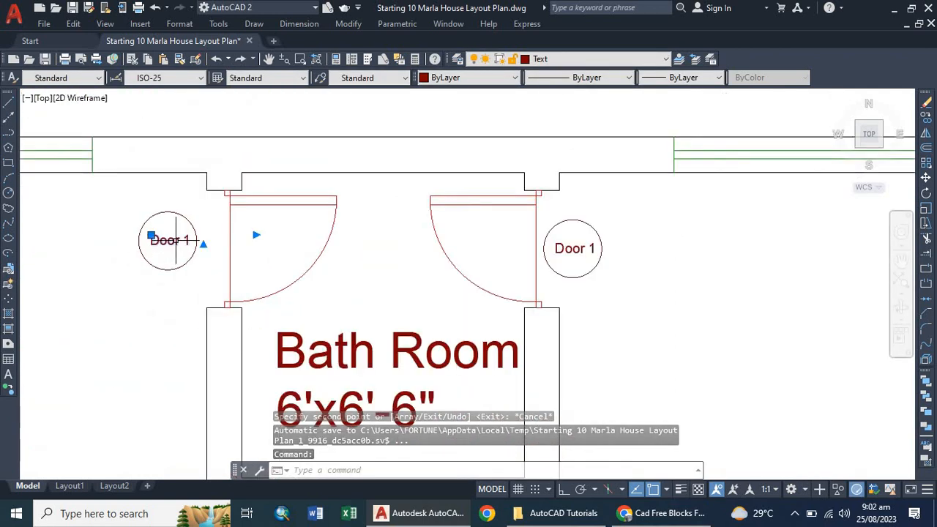
pyautogui.doubleClick(177, 241)
pyautogui.doubleClick(185, 240)
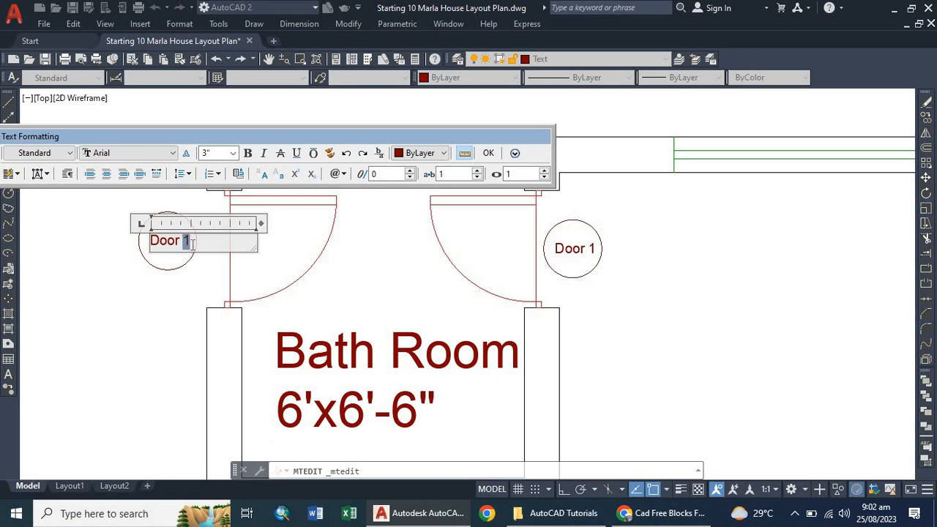
pyautogui.click(166, 312)
# Step: Change the label below the right Bed Room's door on the Living Room side to Door 3
pyautogui.scroll(-5, 201, 189)
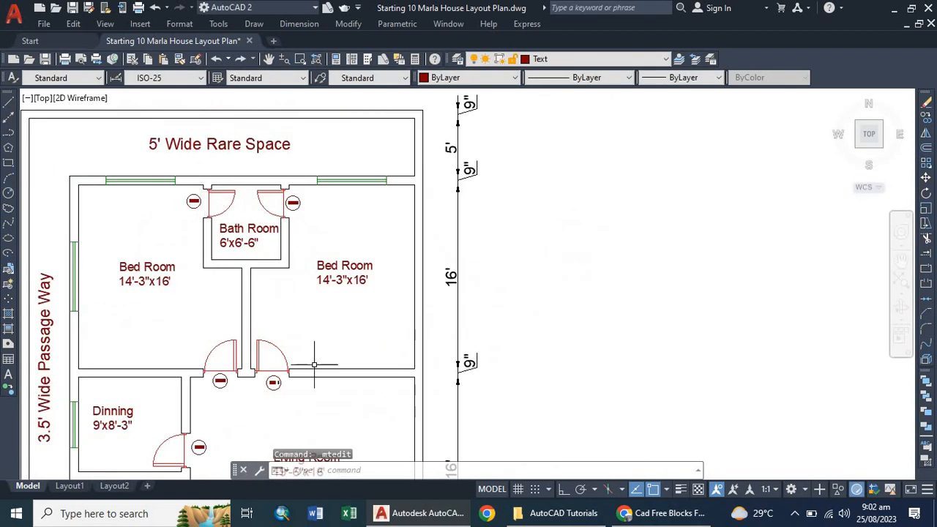
pyautogui.scroll(8, 268, 392)
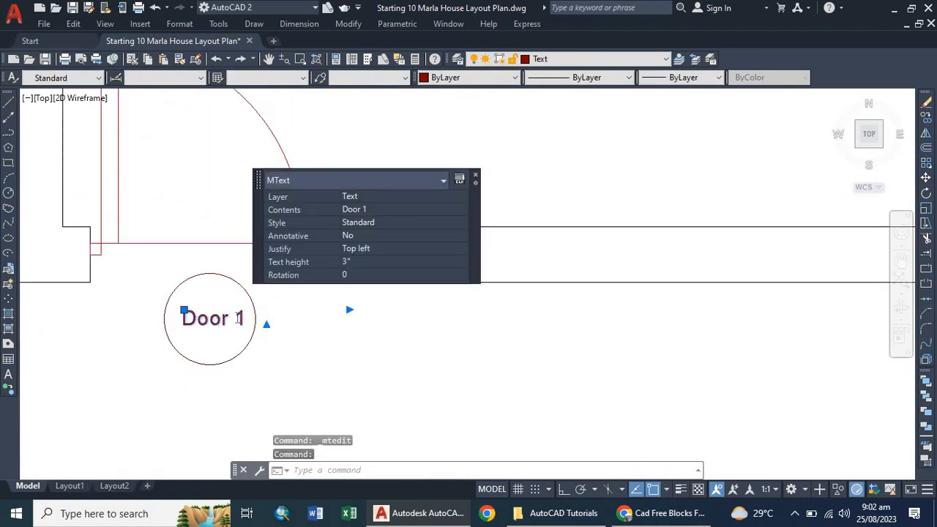
pyautogui.doubleClick(218, 318)
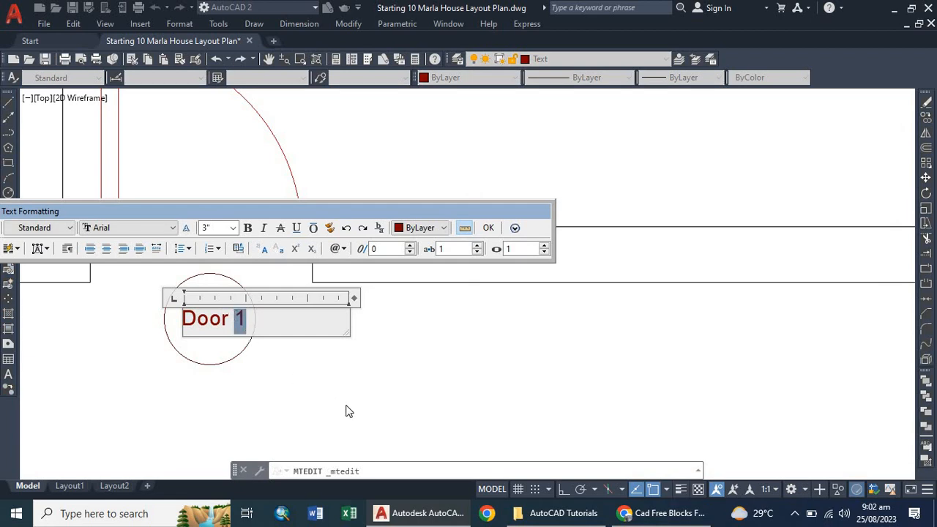
pyautogui.write('3')
pyautogui.click(255, 380)
# Step: Change the label below the left Bed Room's door on the Living Room side to Door 4
pyautogui.scroll(-4, 317, 328)
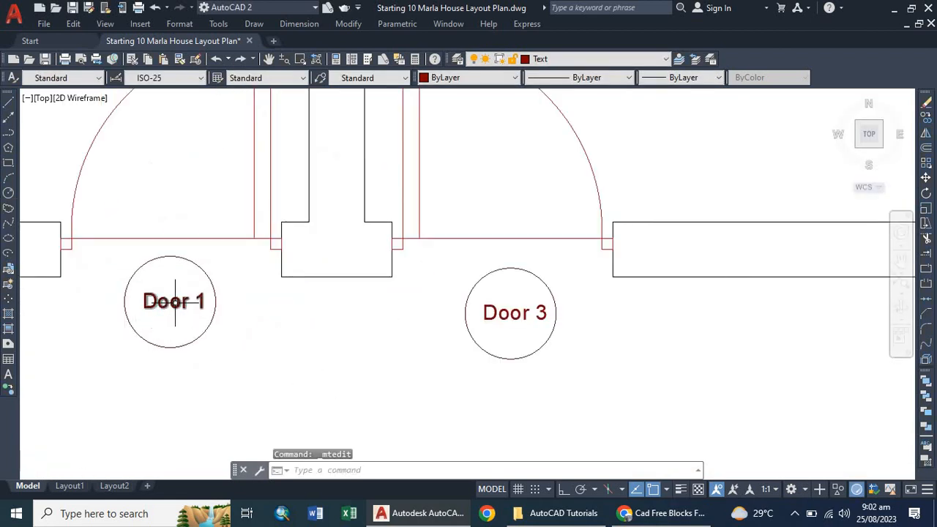
pyautogui.doubleClick(174, 302)
pyautogui.moveTo(216, 300); pyautogui.dragTo(198, 301)
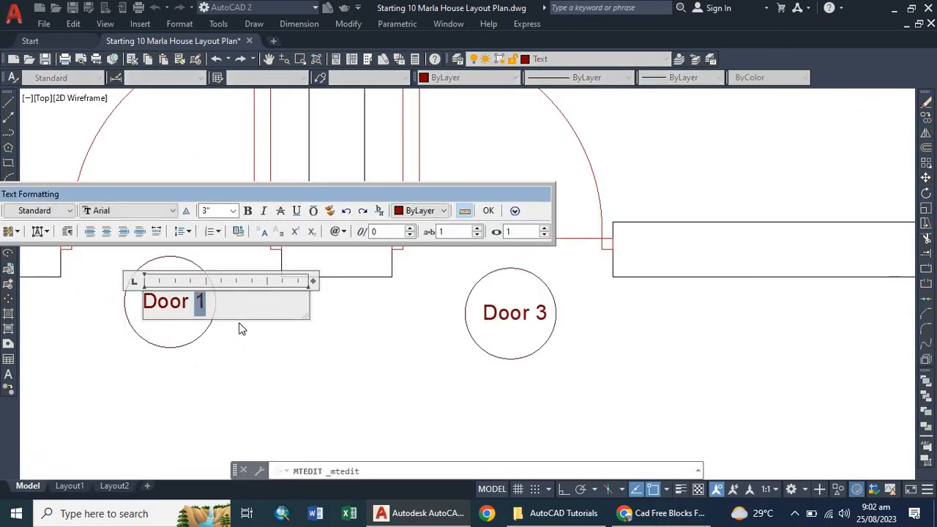
pyautogui.write('4')
pyautogui.click(331, 299)
# Step: Change the label beside the Dinning door to Door 5
pyautogui.scroll(-6, 272, 278)
pyautogui.scroll(6, 202, 407)
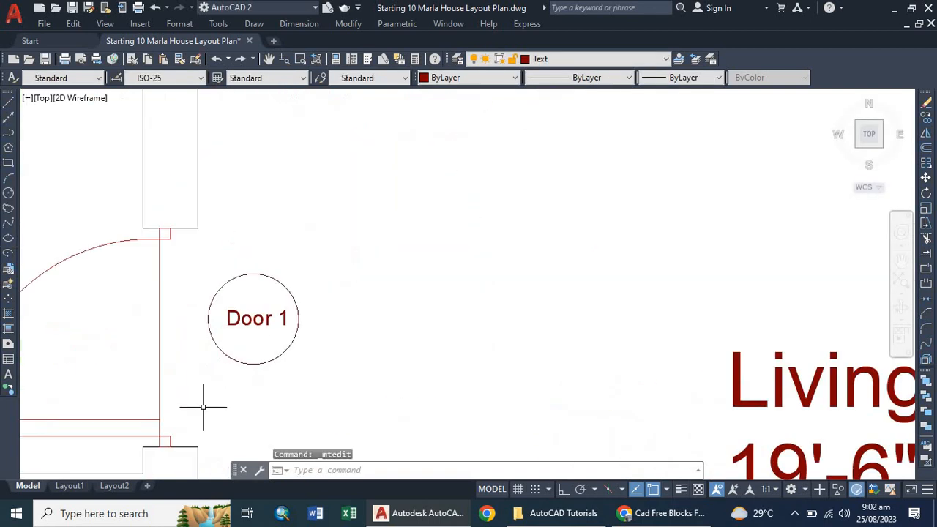
pyautogui.doubleClick(254, 319)
pyautogui.moveTo(289, 318); pyautogui.dragTo(277, 319)
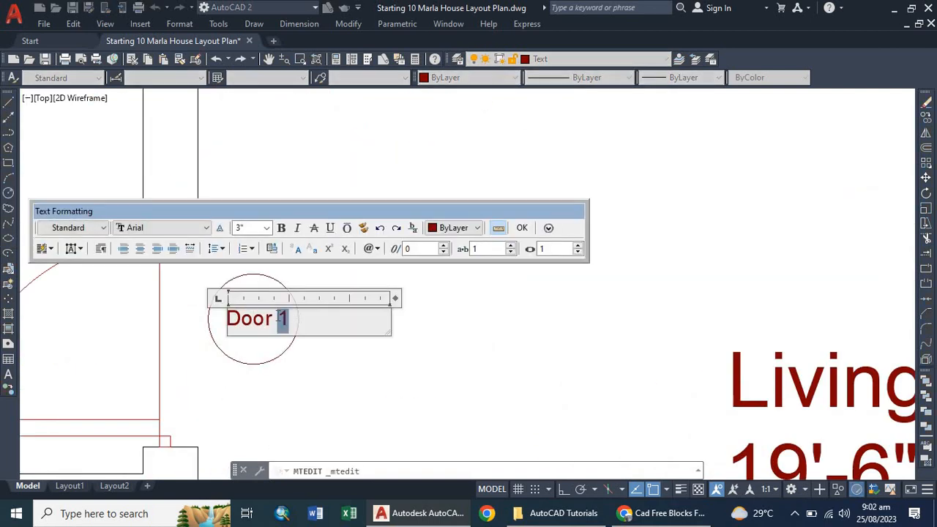
pyautogui.write('5')
pyautogui.click(343, 356)
# Step: Change the label beside the Kitchen door to Door 6
pyautogui.scroll(-6, 258, 261)
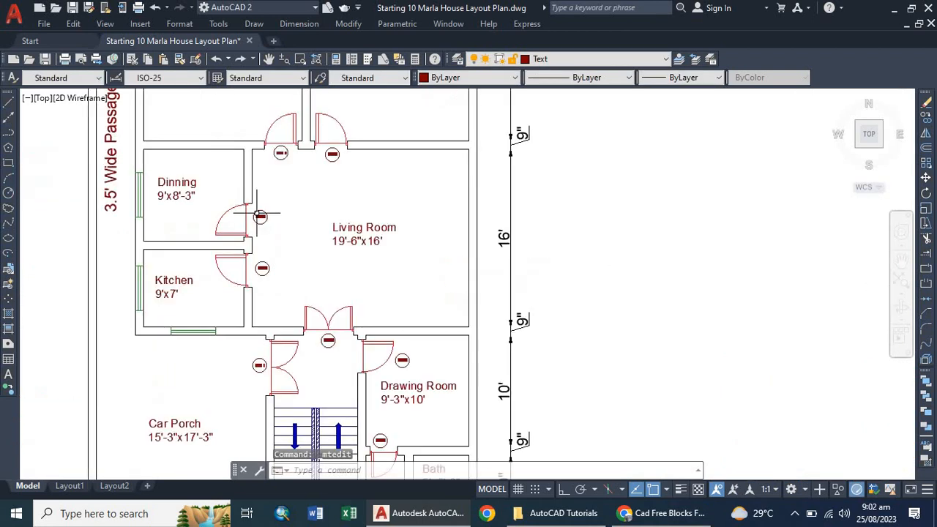
pyautogui.scroll(6, 257, 262)
pyautogui.doubleClick(262, 268)
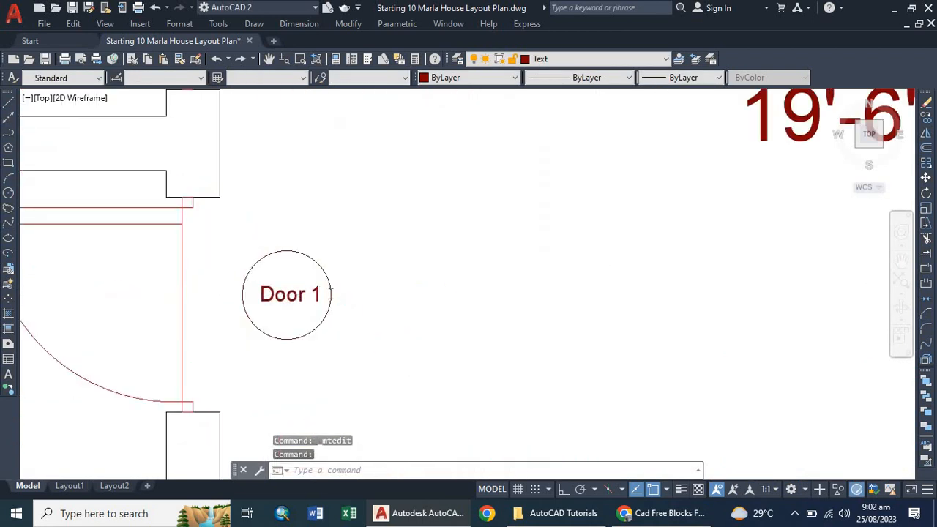
pyautogui.moveTo(320, 294); pyautogui.dragTo(308, 296)
pyautogui.write('6')
pyautogui.click(284, 242)
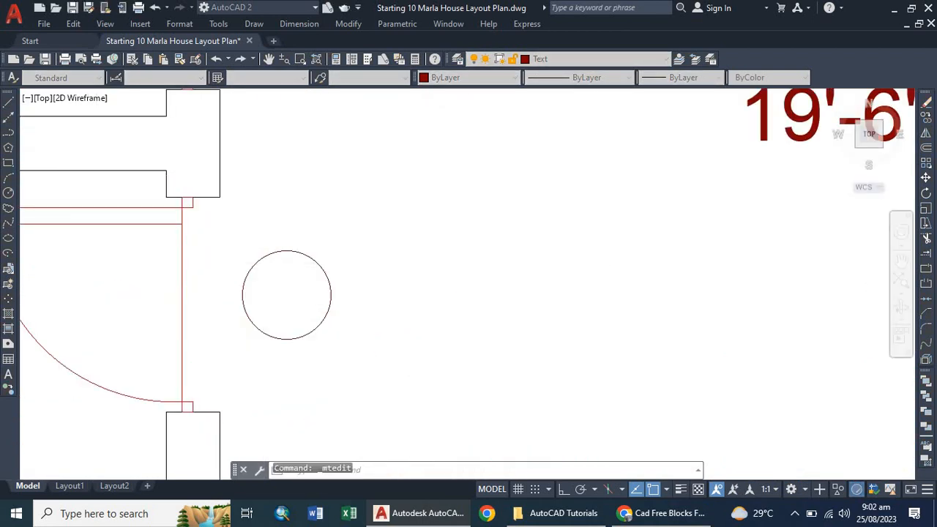
# Step: Change the label below the Living Room's double entrance door to Door 7
pyautogui.scroll(-6, 284, 242)
pyautogui.scroll(-2, 285, 271)
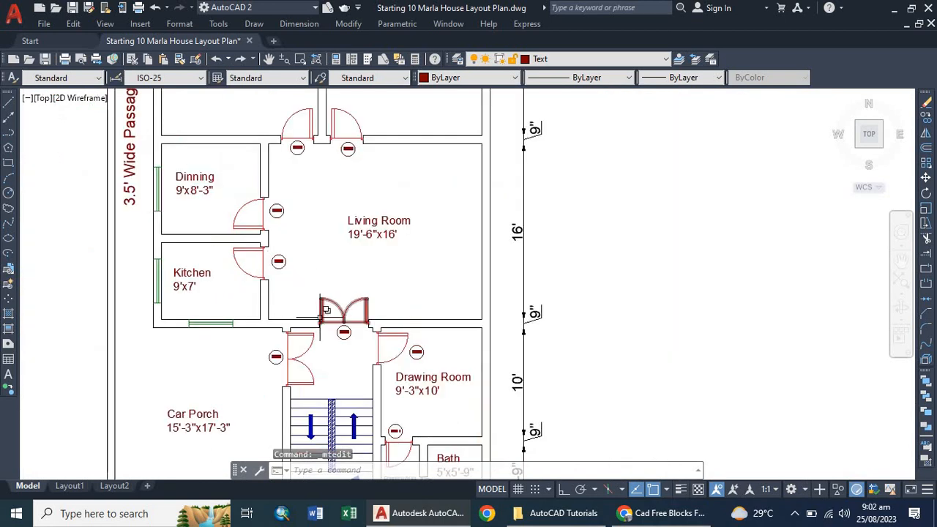
pyautogui.scroll(6, 327, 302)
pyautogui.doubleClick(341, 294)
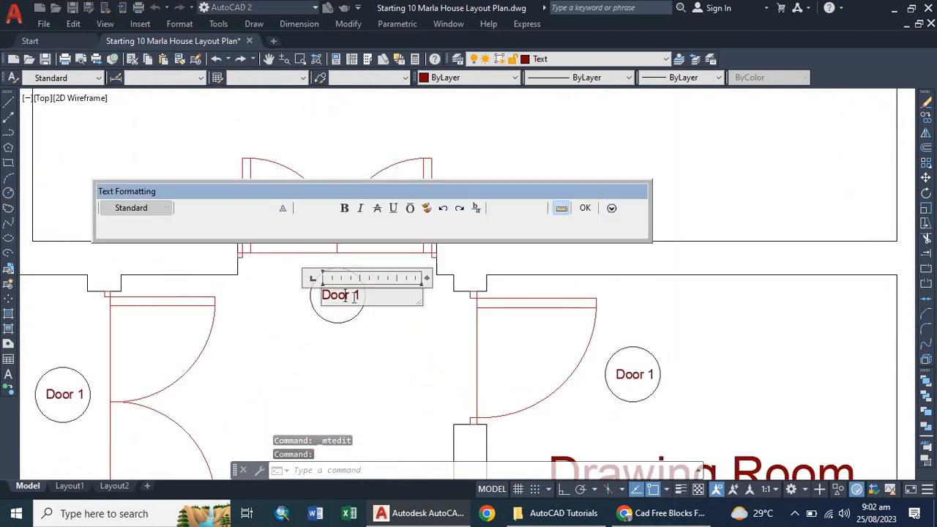
pyautogui.moveTo(369, 300); pyautogui.dragTo(351, 293)
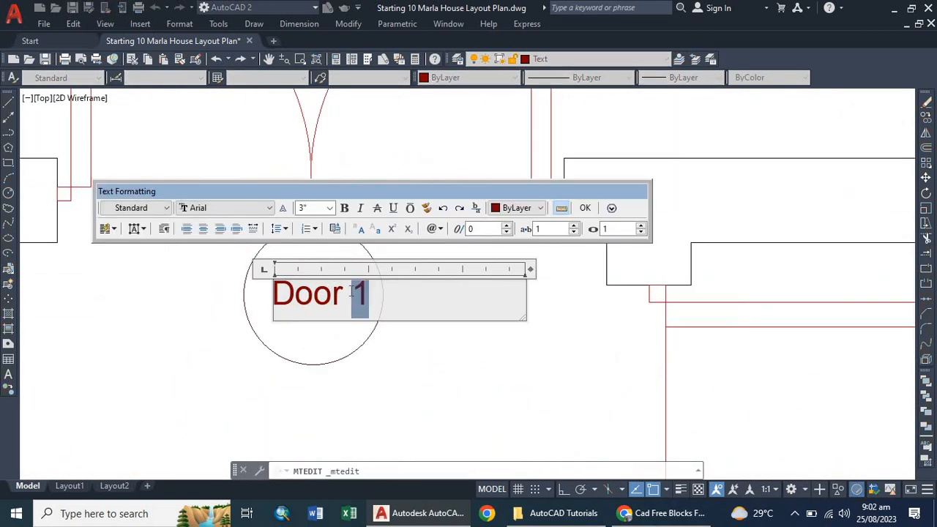
pyautogui.write('7')
pyautogui.click(269, 251)
# Step: Change the label beside the Drawing Room's entrance door to Door 7
pyautogui.scroll(-6, 262, 184)
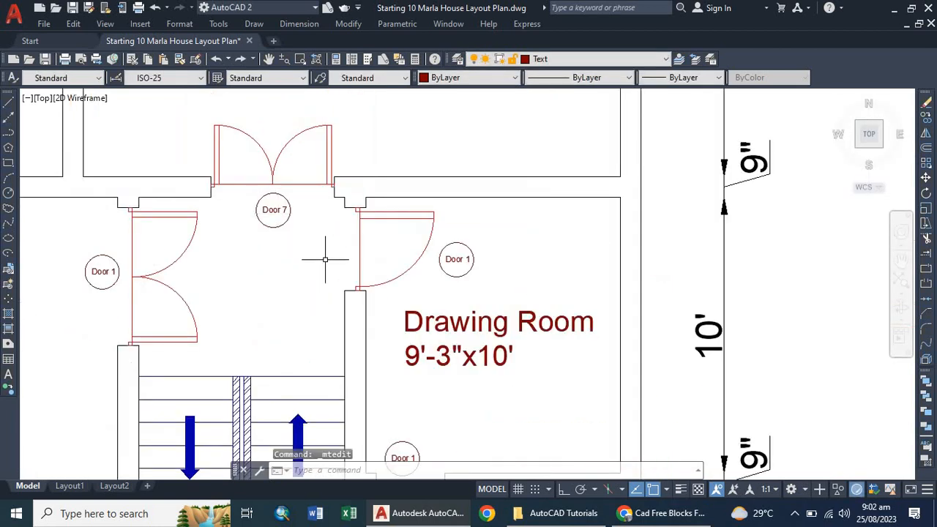
pyautogui.scroll(4, 423, 263)
pyautogui.scroll(2, 423, 263)
pyautogui.doubleClick(599, 249)
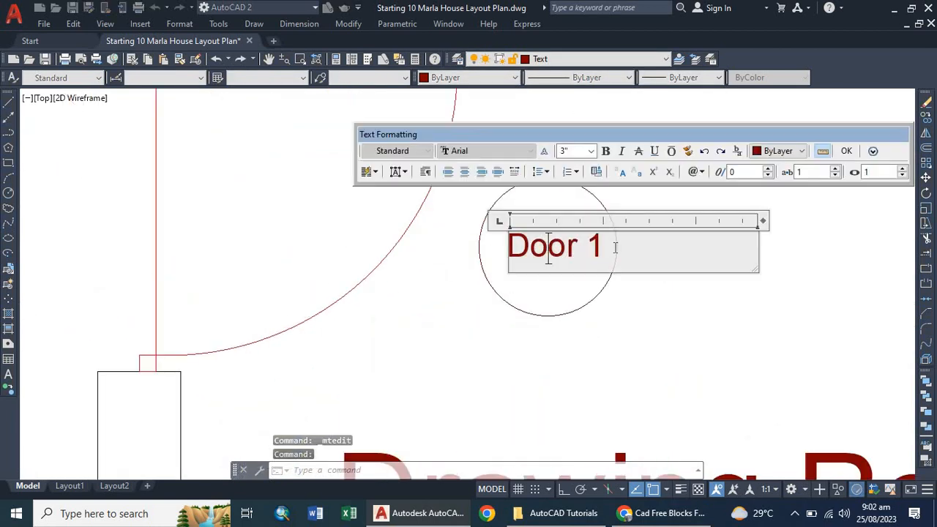
pyautogui.moveTo(603, 249); pyautogui.dragTo(590, 253)
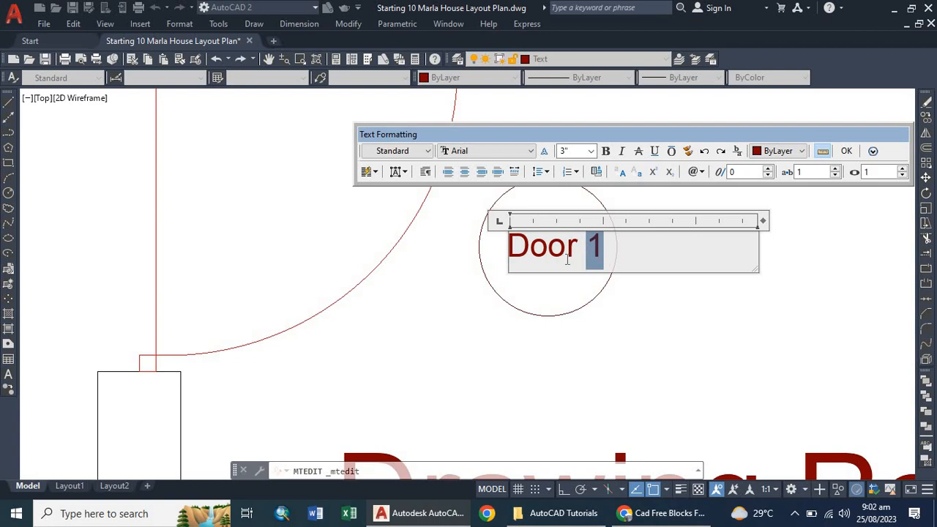
pyautogui.write('7')
pyautogui.click(439, 324)
# Step: Change the label beside the Drawing Room's entrance door to Door8
pyautogui.scroll(-3, 439, 314)
pyautogui.scroll(3, 530, 287)
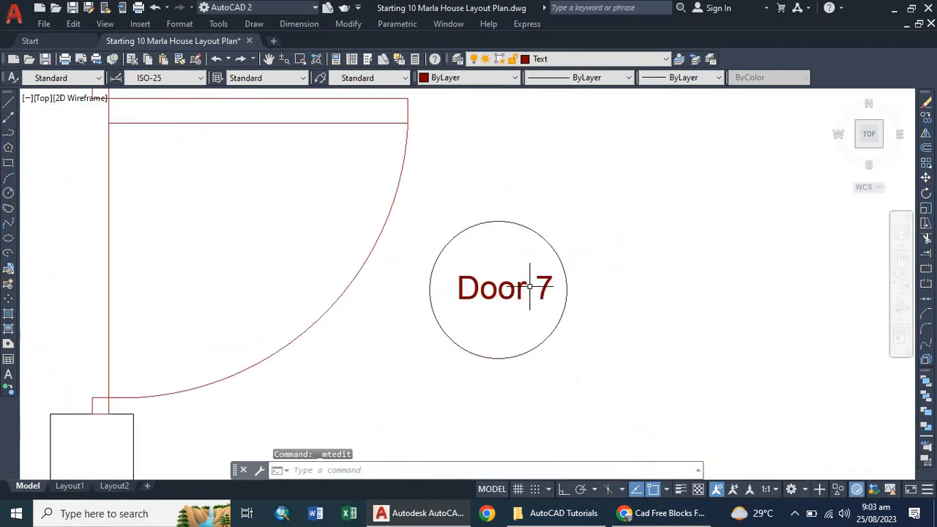
pyautogui.doubleClick(530, 287)
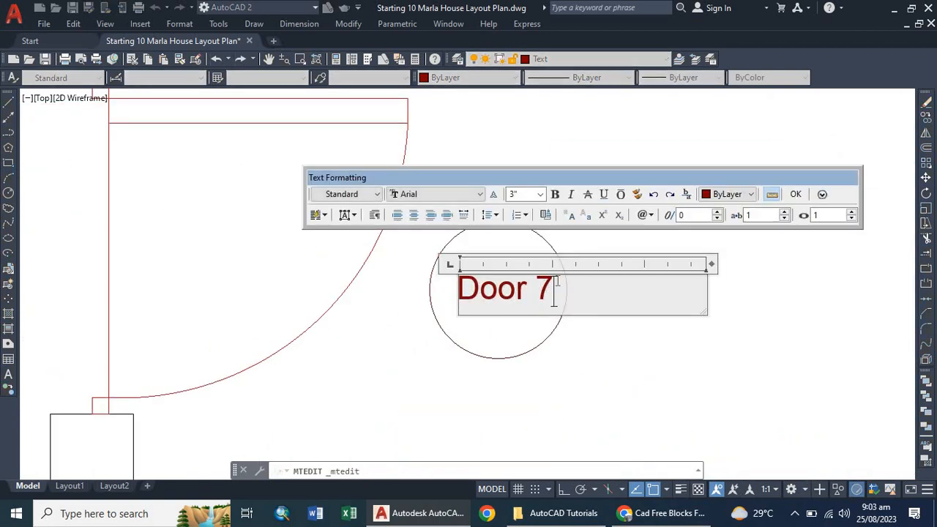
pyautogui.moveTo(555, 289); pyautogui.dragTo(530, 286)
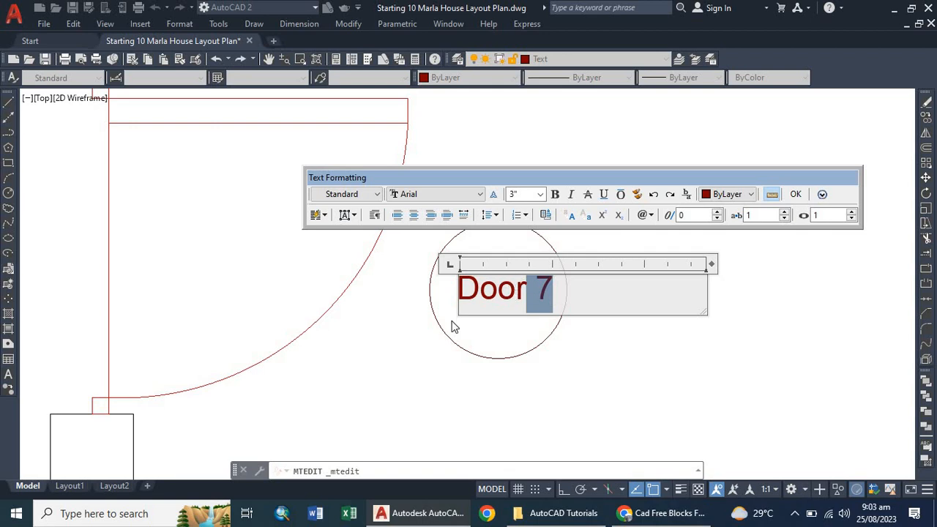
pyautogui.write('8')
pyautogui.click(422, 338)
# Step: Change the label beside the Car Porch double door to Door9
pyautogui.scroll(-5, 473, 240)
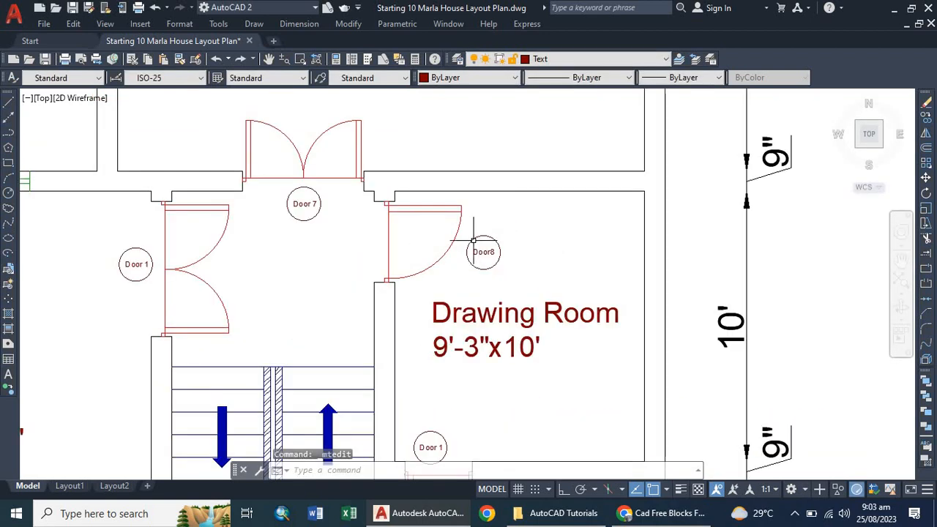
pyautogui.scroll(5, 111, 259)
pyautogui.click(220, 257)
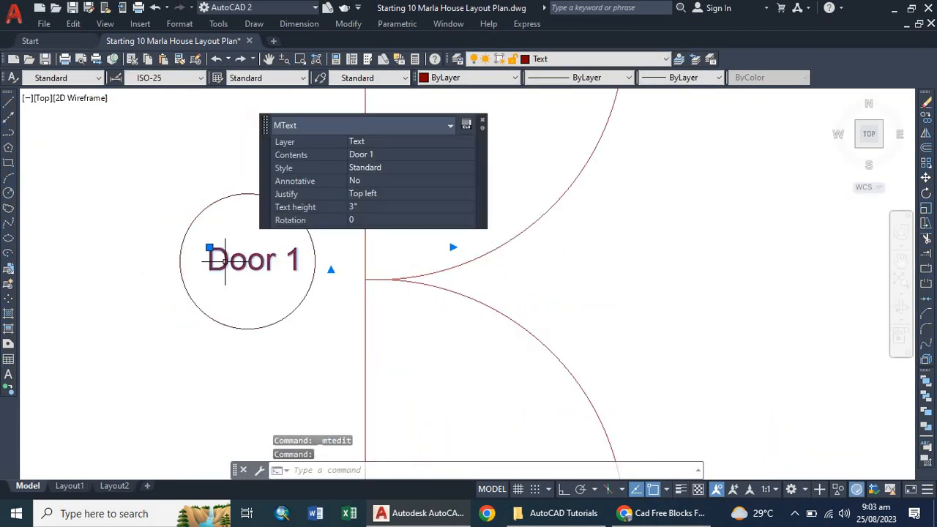
pyautogui.doubleClick(305, 262)
pyautogui.moveTo(303, 261); pyautogui.dragTo(282, 261)
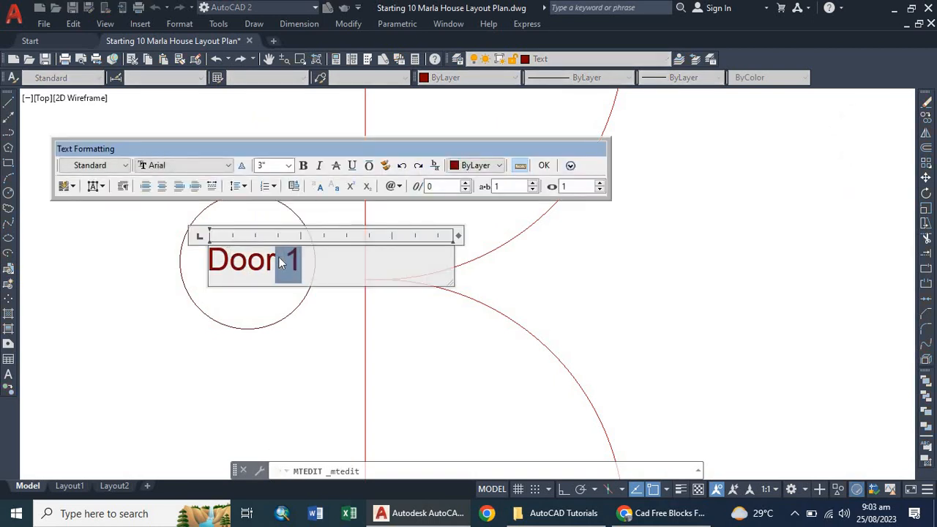
pyautogui.write('9')
pyautogui.click(140, 309)
# Step: Change the label above the Dressing Area door to Door 10
pyautogui.scroll(-5, 199, 192)
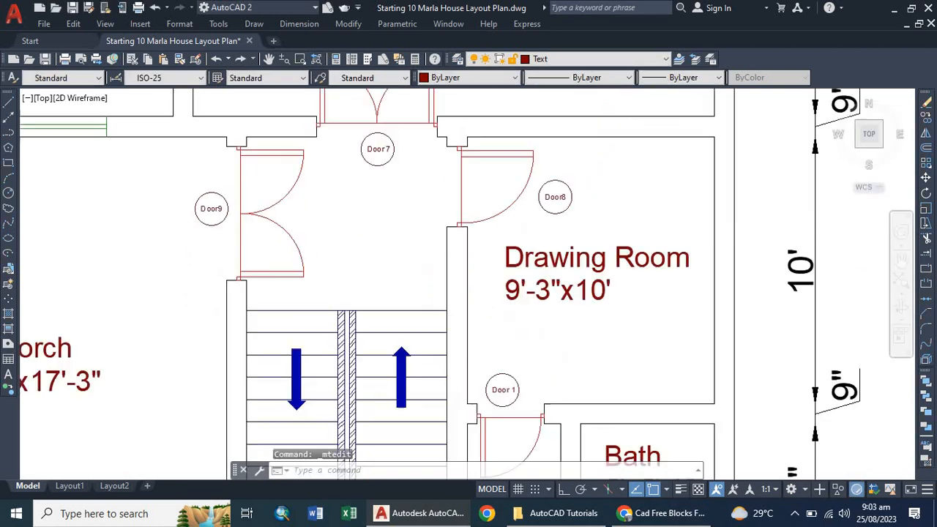
pyautogui.scroll(-3, 199, 194)
pyautogui.scroll(8, 310, 273)
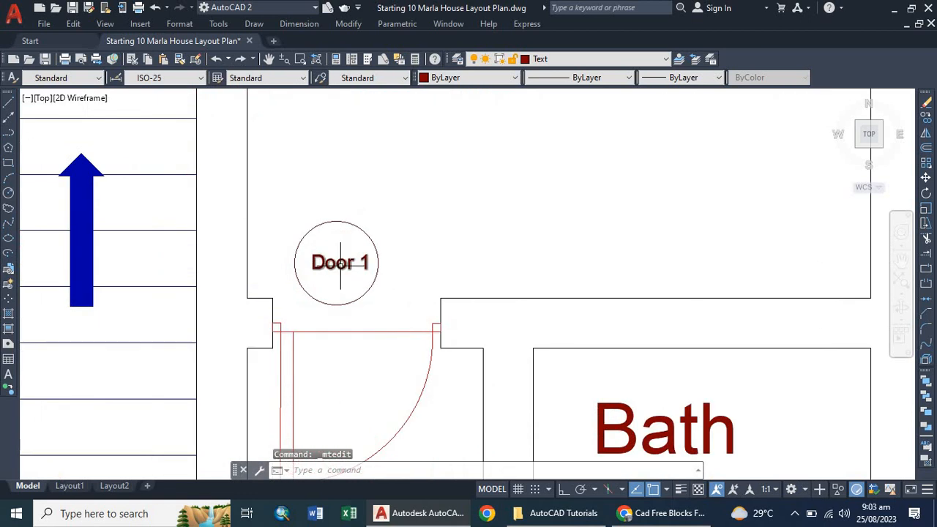
pyautogui.doubleClick(340, 262)
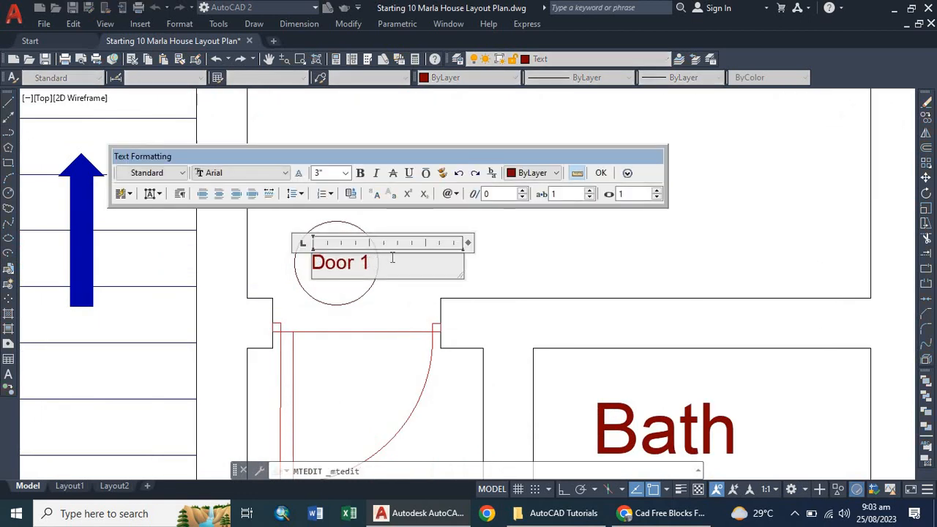
pyautogui.click(368, 286)
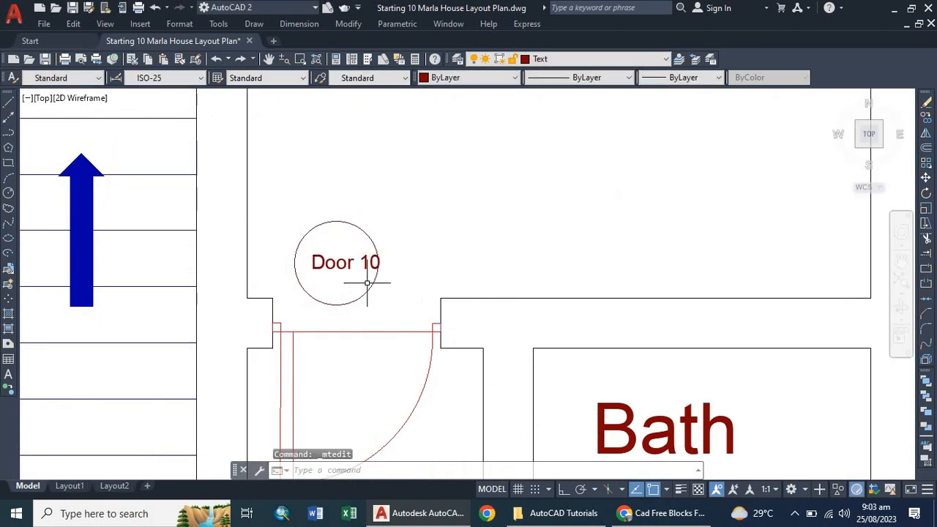
# Step: Move the Door 10 text slightly left so it sits centred inside its circle
pyautogui.scroll(5, 334, 249)
pyautogui.click(373, 311)
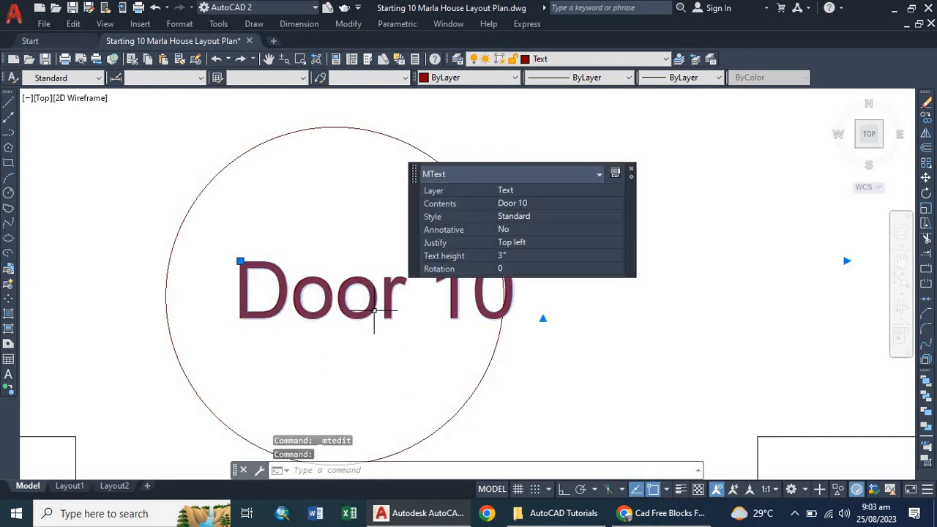
pyautogui.write('m')
pyautogui.press('Return')
pyautogui.click(383, 286)
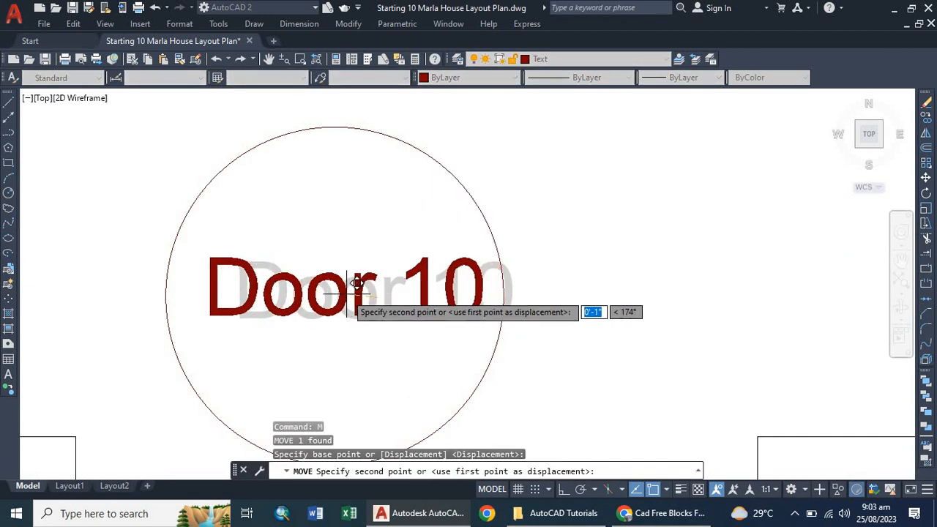
pyautogui.click(349, 285)
# Step: Change the circled label in the Dressing Area beside the Bath door to Door 11
pyautogui.scroll(-6, 379, 290)
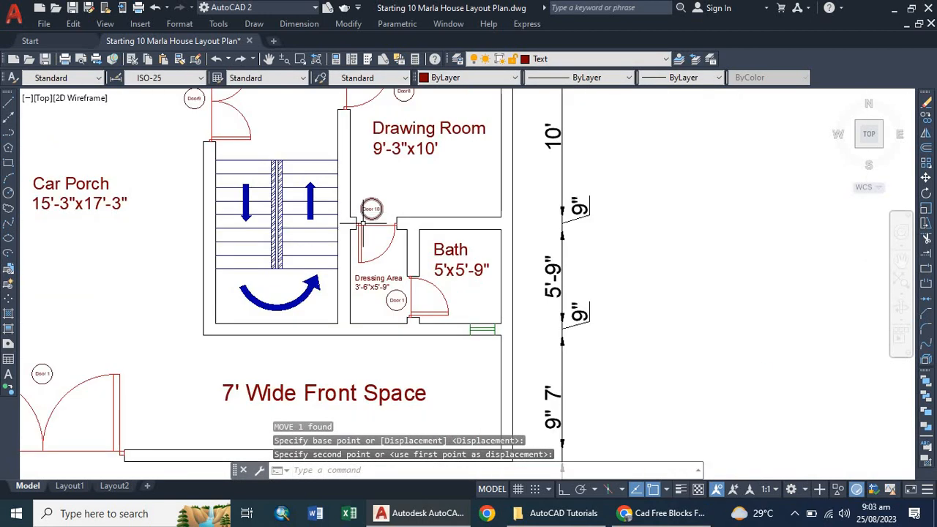
pyautogui.scroll(8, 382, 297)
pyautogui.doubleClick(475, 318)
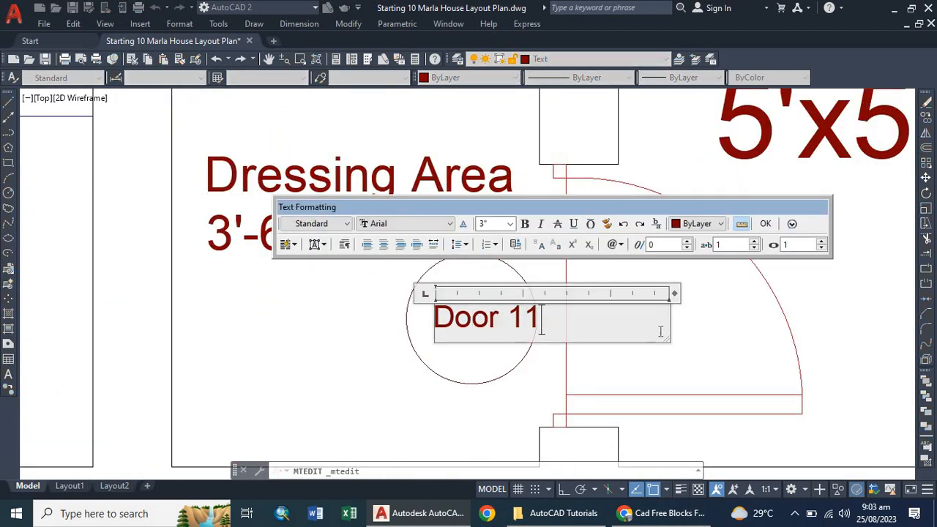
pyautogui.click(548, 349)
# Step: Move the Door 11 text so it sits centred inside its circle
pyautogui.click(469, 309)
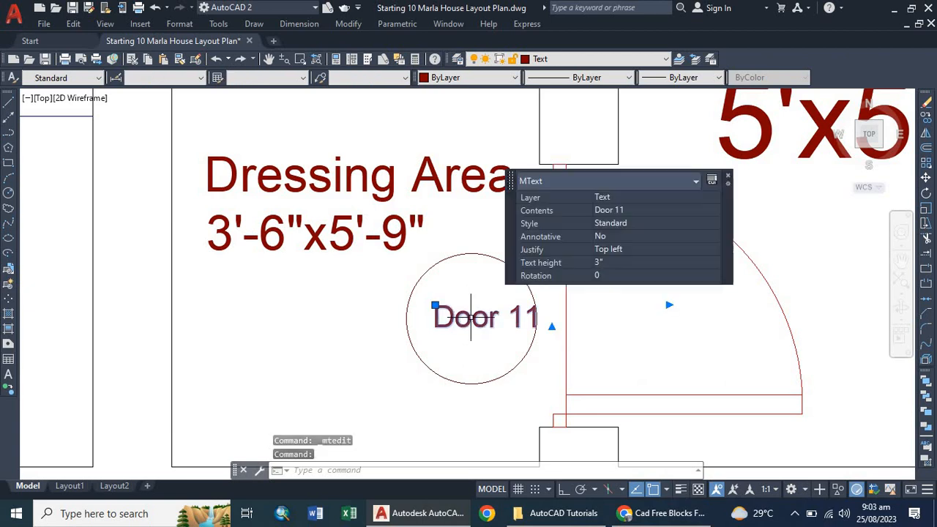
pyautogui.press('Return')
pyautogui.scroll(4, 472, 322)
pyautogui.click(498, 300)
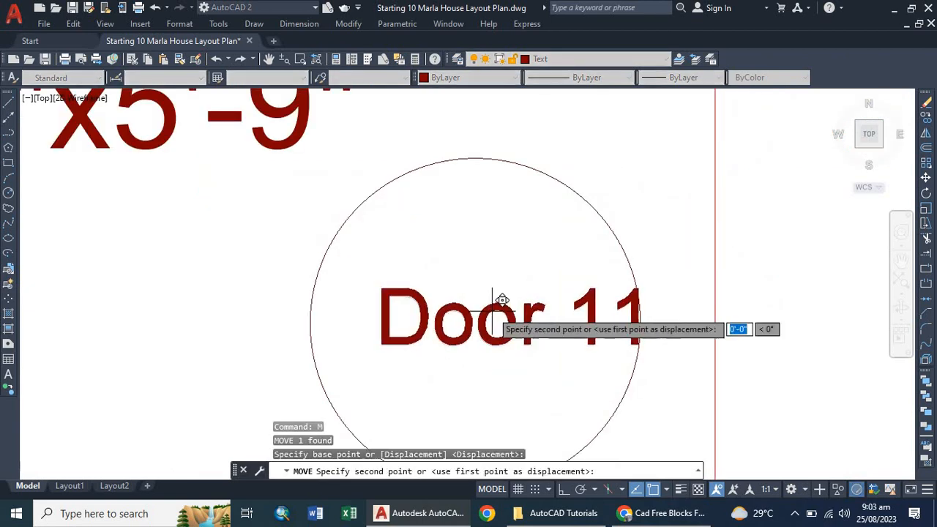
# Step: Change the circled label above the Car Porch's double front gate to Door 12
pyautogui.scroll(-6, 468, 241)
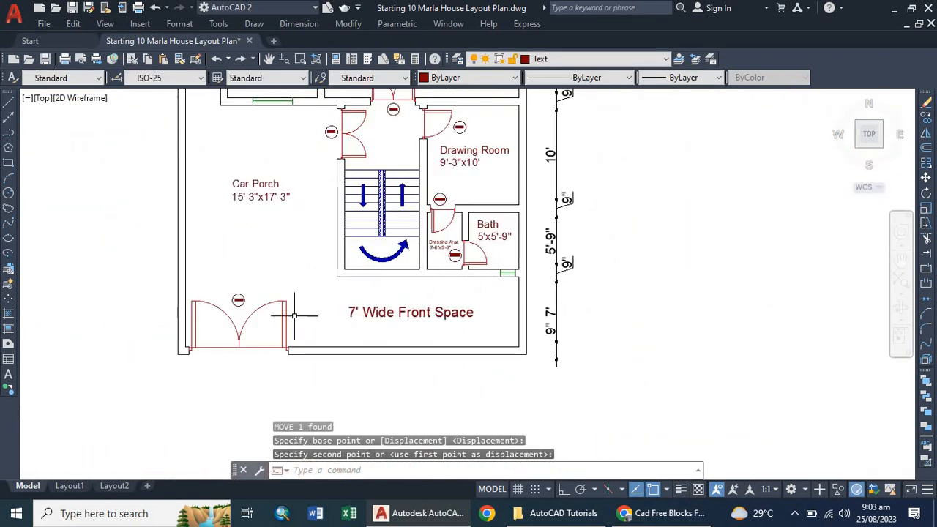
pyautogui.scroll(4, 241, 297)
pyautogui.click(248, 293)
pyautogui.doubleClick(292, 294)
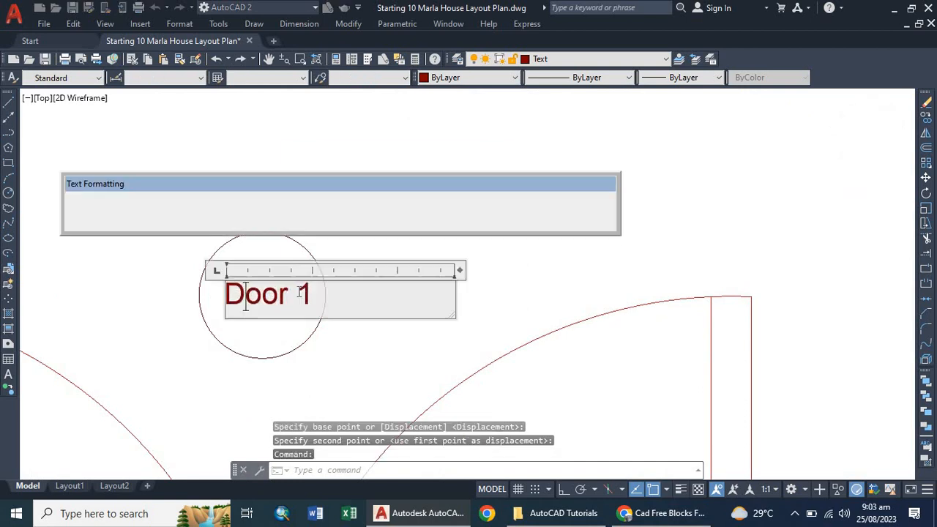
pyautogui.write('2')
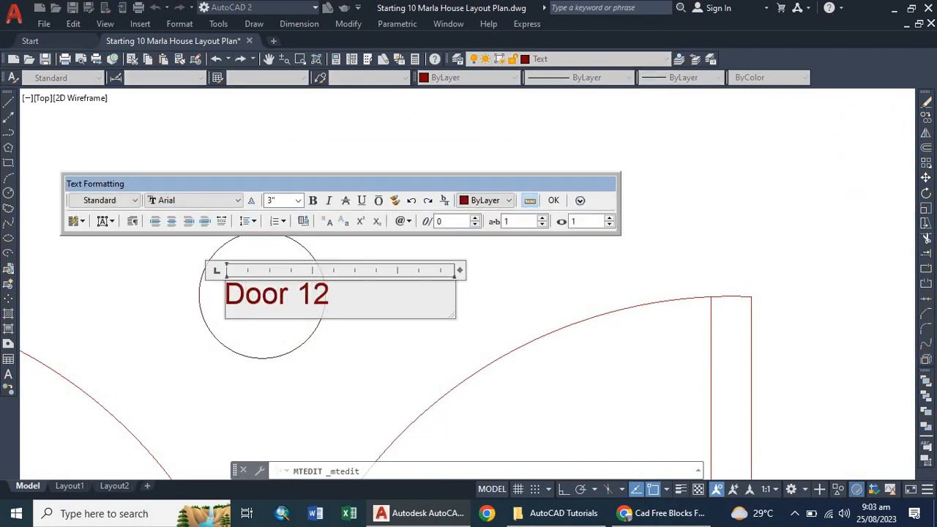
pyautogui.click(522, 306)
# Step: Move the Door 12 text so it sits centred inside its circle
pyautogui.scroll(5, 295, 289)
pyautogui.scroll(-3, 251, 316)
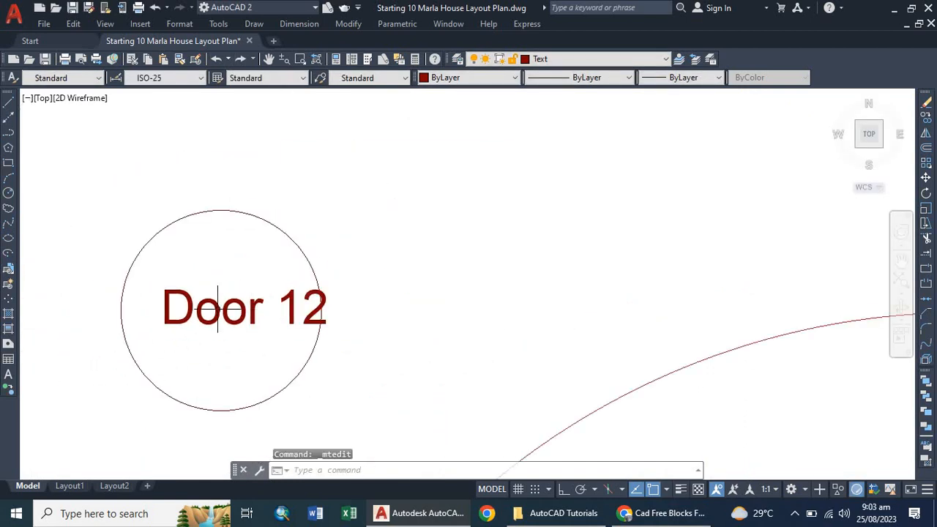
pyautogui.click(207, 312)
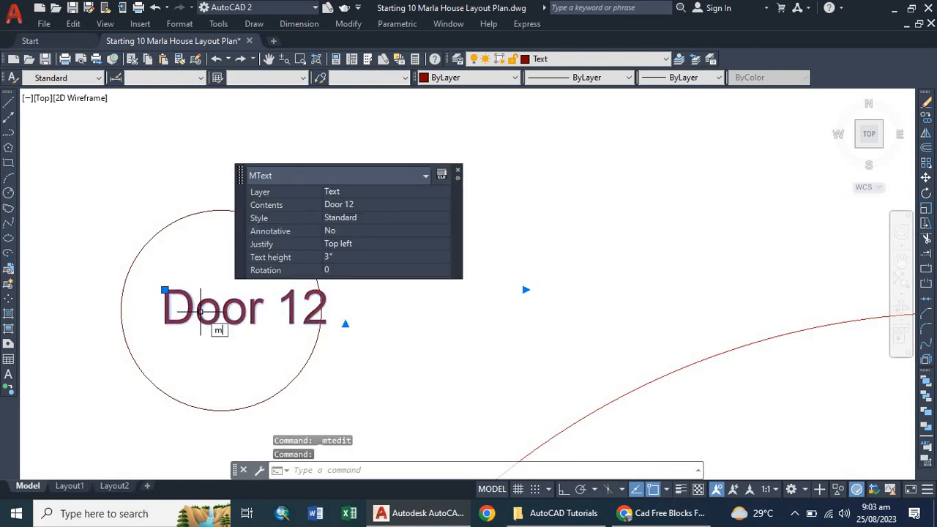
pyautogui.press('Return')
pyautogui.scroll(5, 207, 315)
pyautogui.click(242, 291)
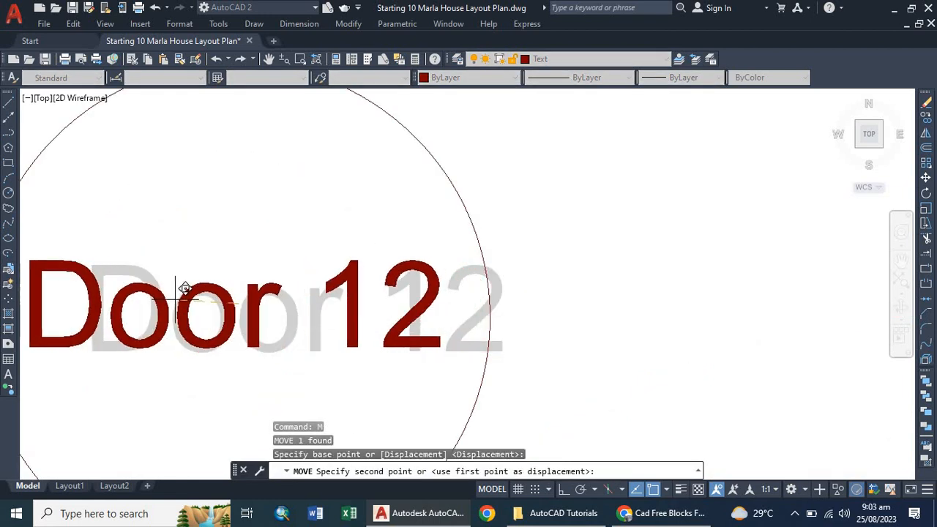
pyautogui.click(176, 301)
# Step: Enter the title "Detail of Materials Used in Doors and Windows" in the top row of the table beside the house plan
pyautogui.scroll(-7, 247, 267)
pyautogui.scroll(-1, 226, 316)
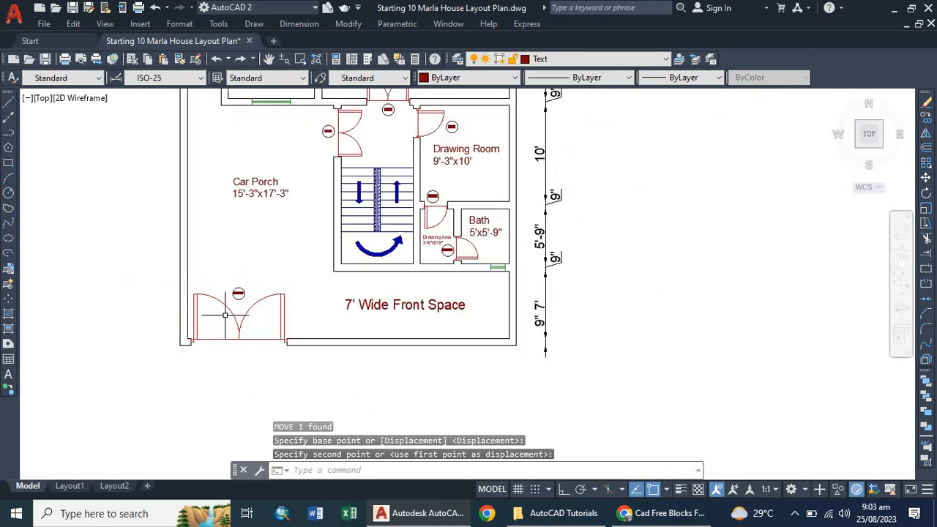
pyautogui.scroll(-3, 225, 316)
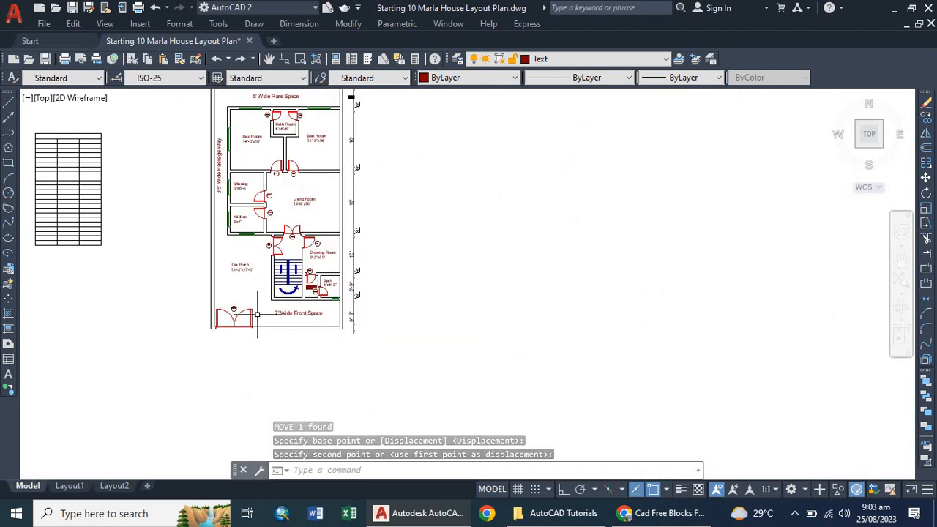
pyautogui.scroll(-4, 273, 260)
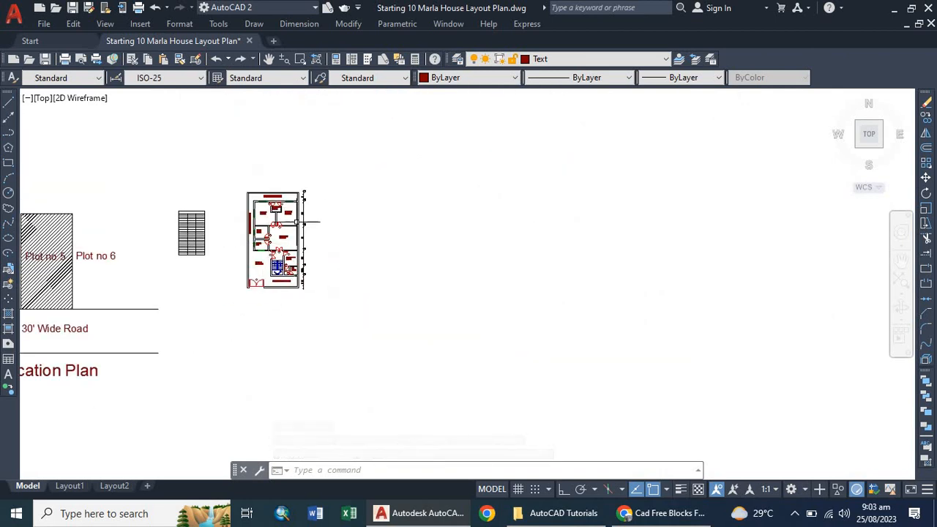
pyautogui.scroll(5, 187, 219)
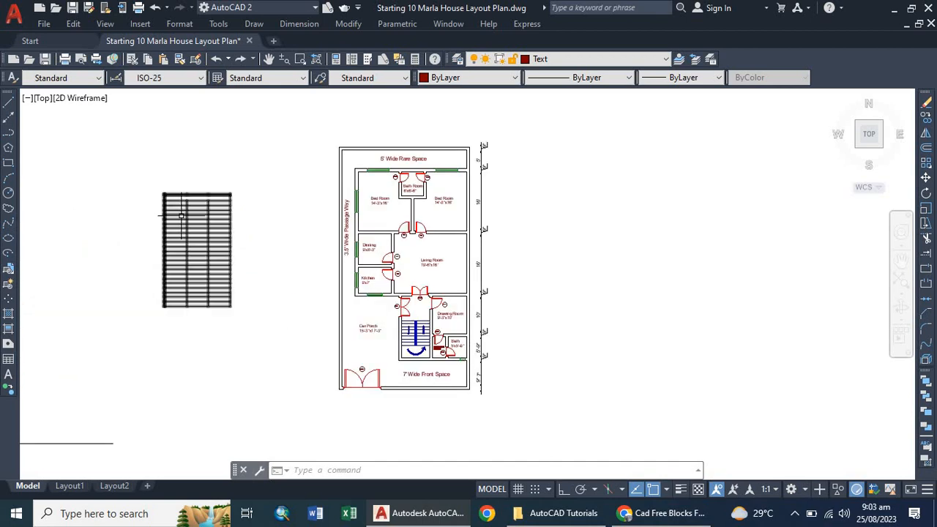
pyautogui.click(227, 194)
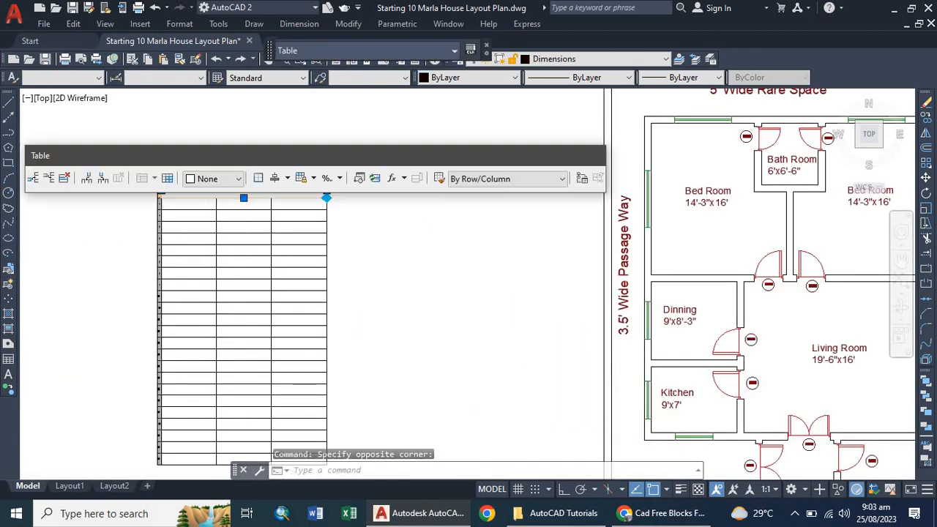
pyautogui.scroll(4, 239, 235)
pyautogui.doubleClick(268, 107)
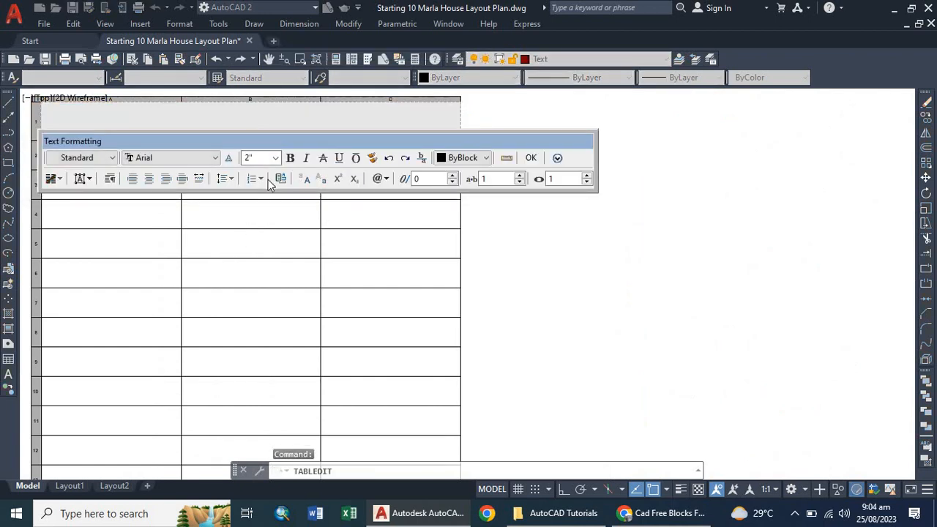
pyautogui.write('Detail of Materials U')
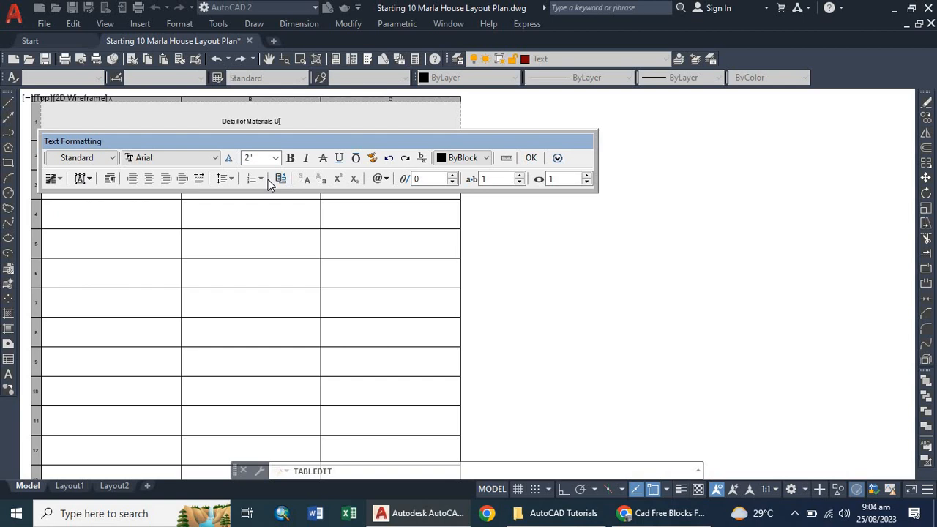
pyautogui.write('sed in Doors and W')
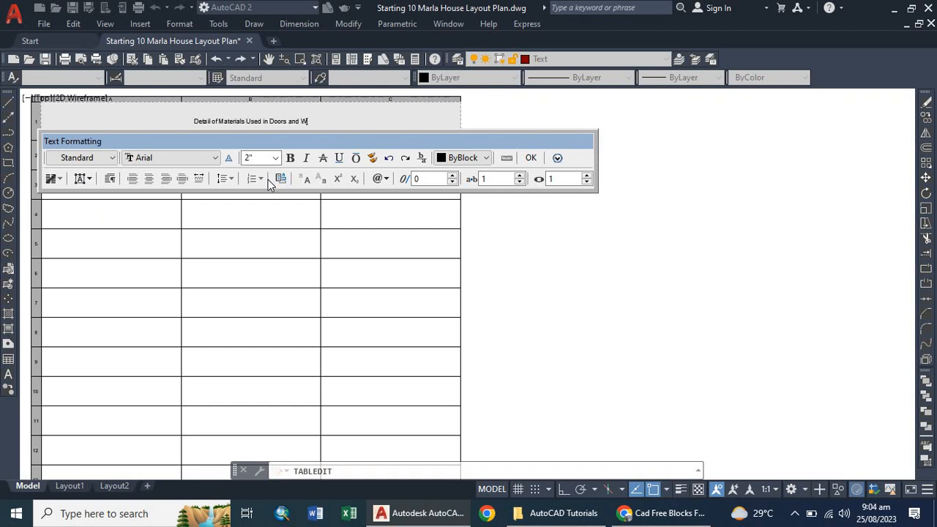
pyautogui.write('indows')
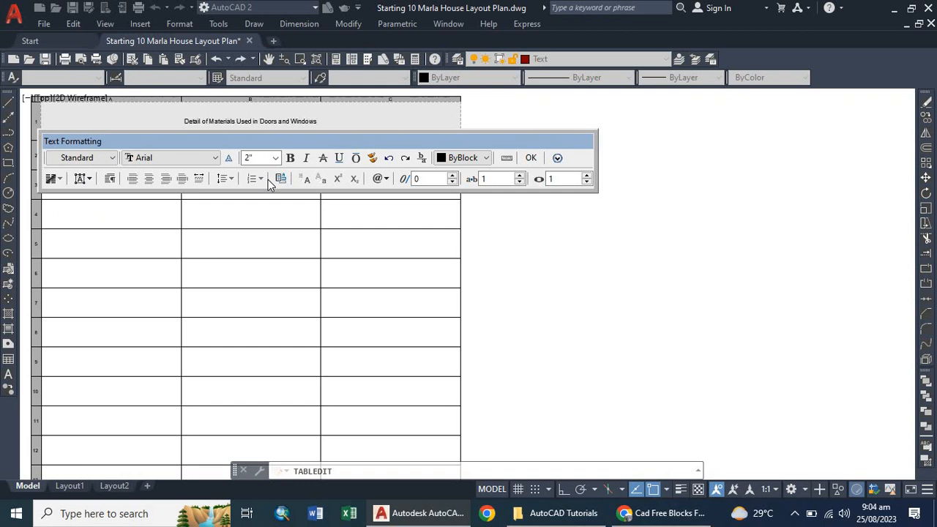
pyautogui.click(531, 158)
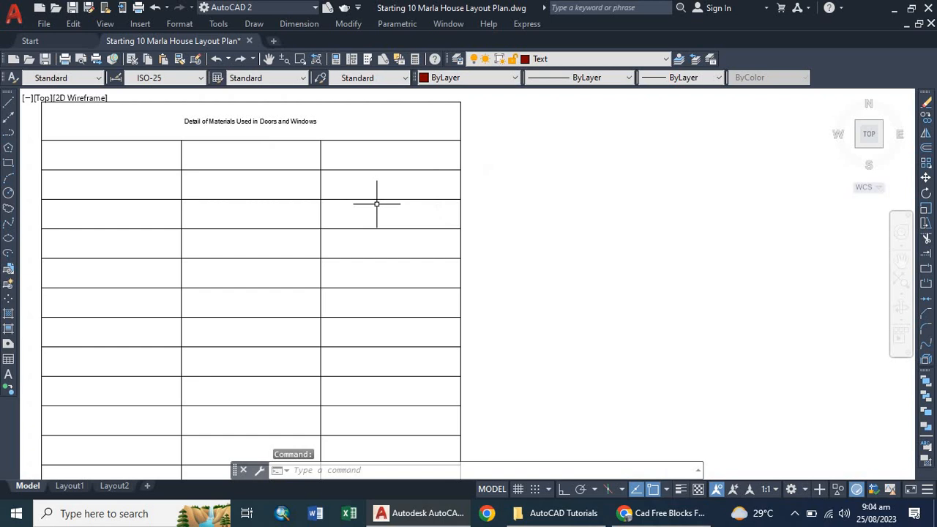
# Step: Set the table title's text height to 6" and make it bold
pyautogui.doubleClick(271, 121)
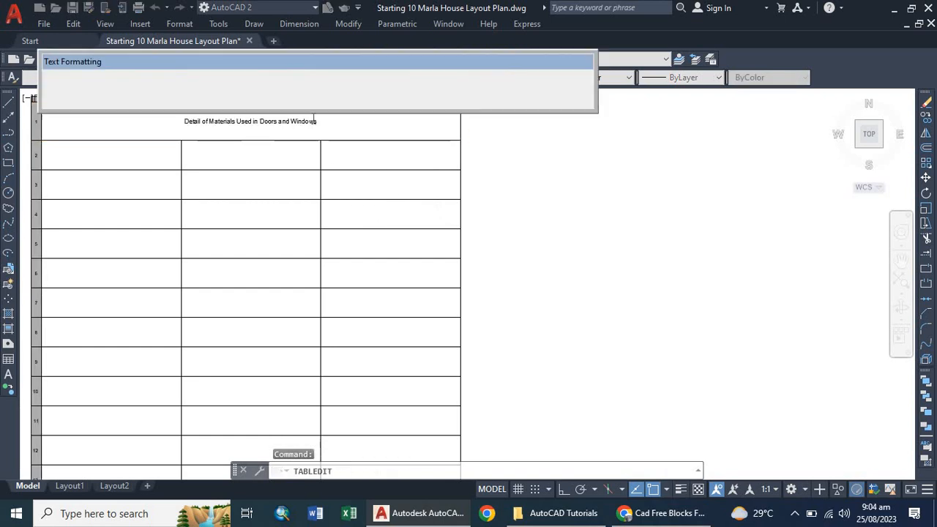
pyautogui.moveTo(319, 122); pyautogui.dragTo(181, 122)
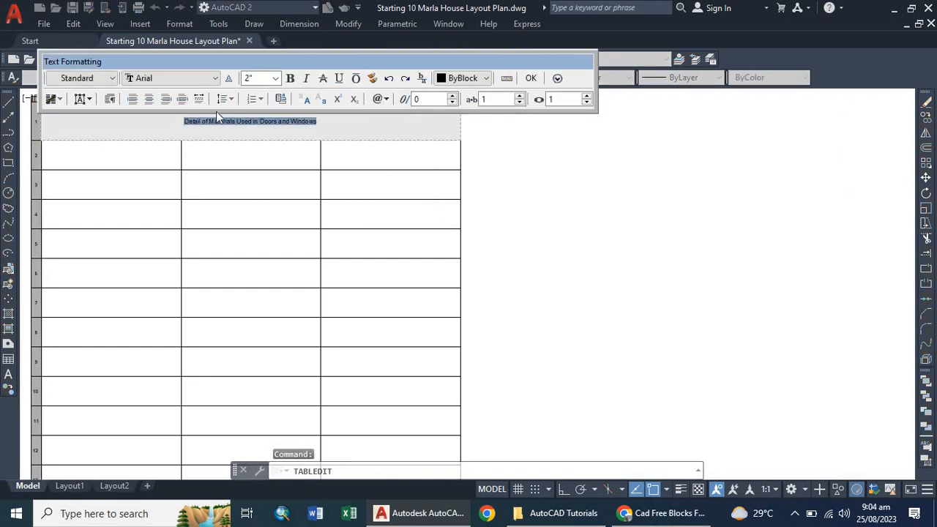
pyautogui.click(250, 78)
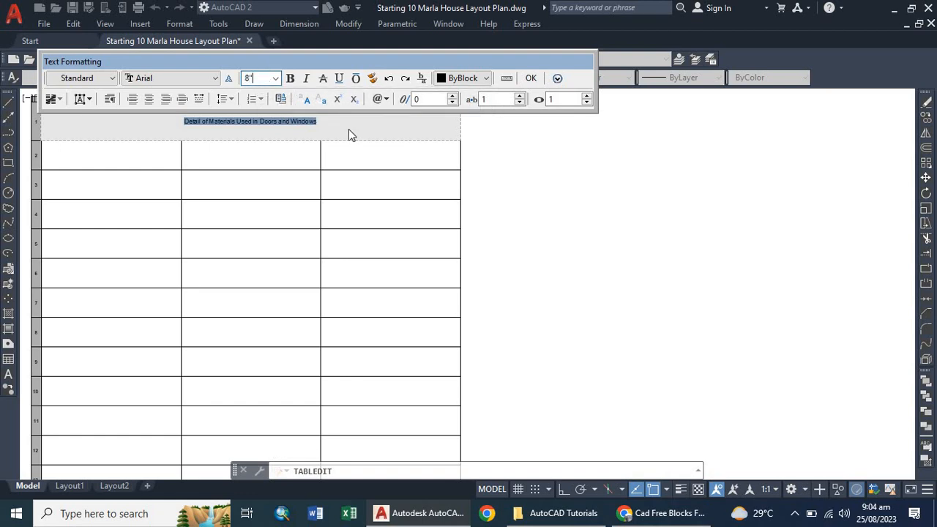
pyautogui.press('Return')
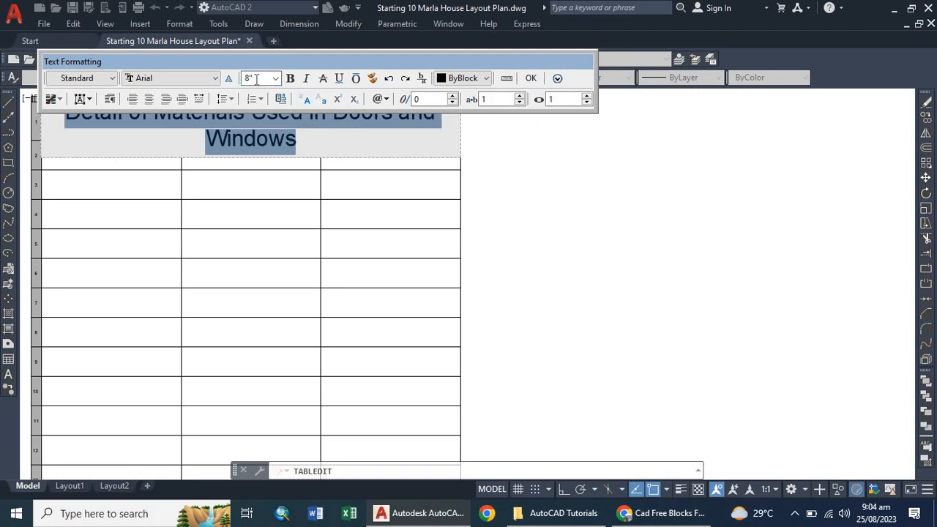
pyautogui.write('6')
pyautogui.press('Return')
pyautogui.click(291, 78)
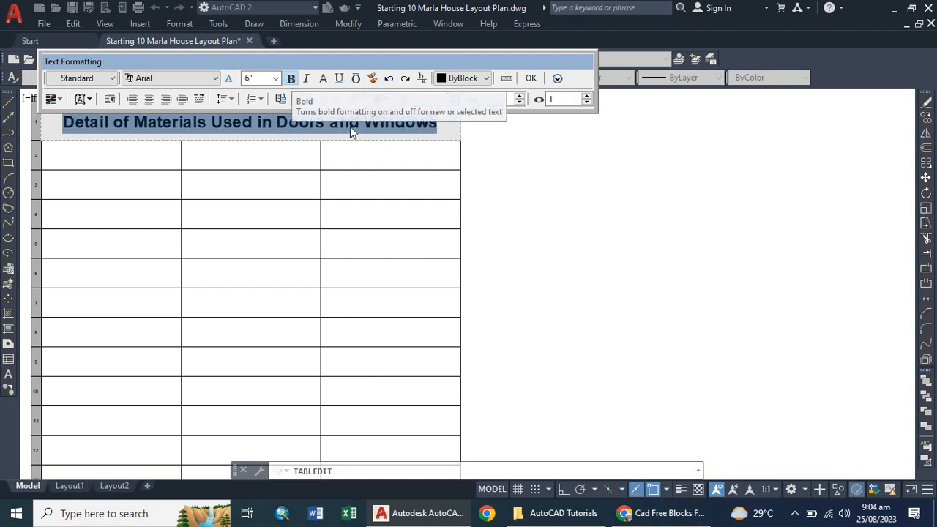
pyautogui.click(506, 186)
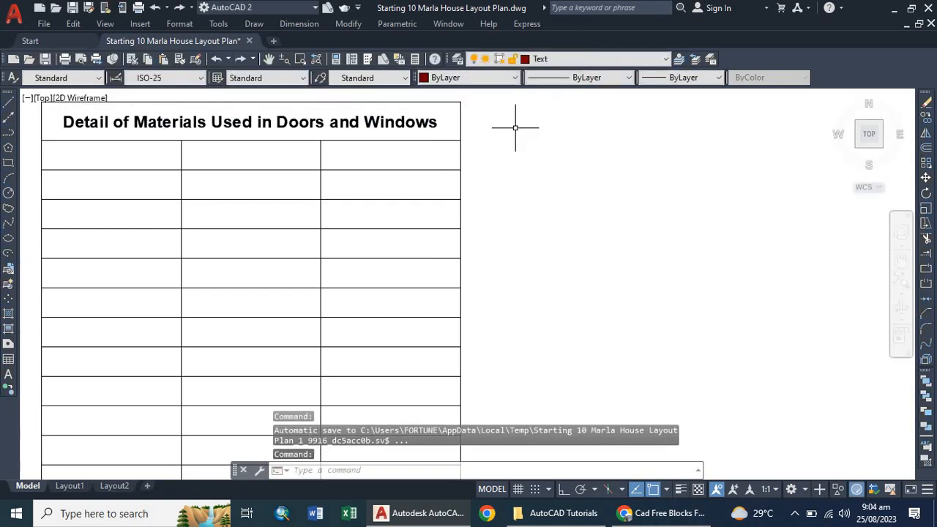
# Step: Enter "Door 1" in the first column of the row directly below the table title
pyautogui.scroll(5, 240, 109)
pyautogui.scroll(-5, 269, 134)
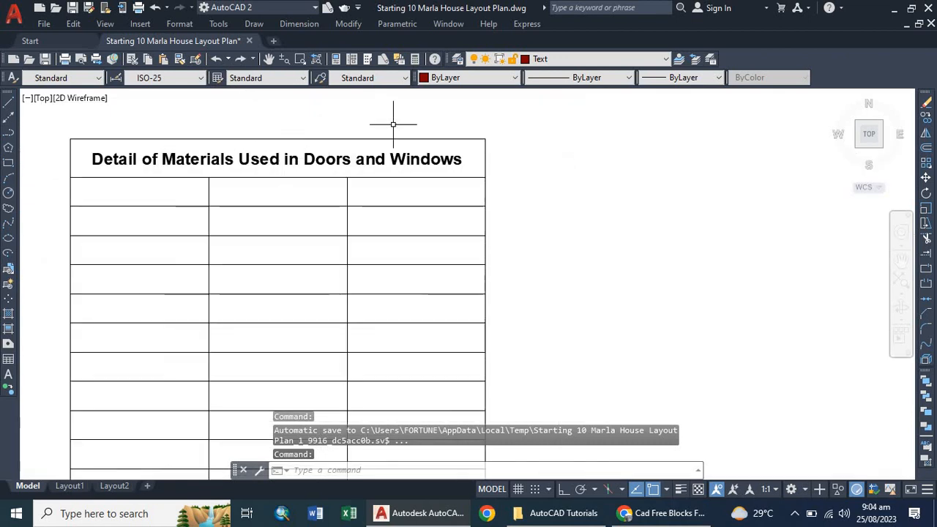
pyautogui.scroll(-2, 314, 180)
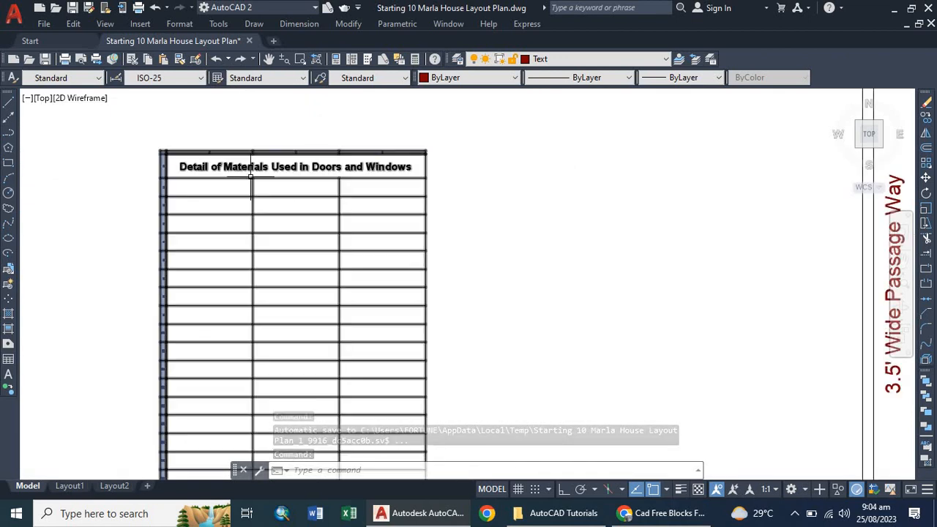
pyautogui.scroll(-3, 227, 184)
pyautogui.scroll(5, 227, 183)
pyautogui.doubleClick(226, 184)
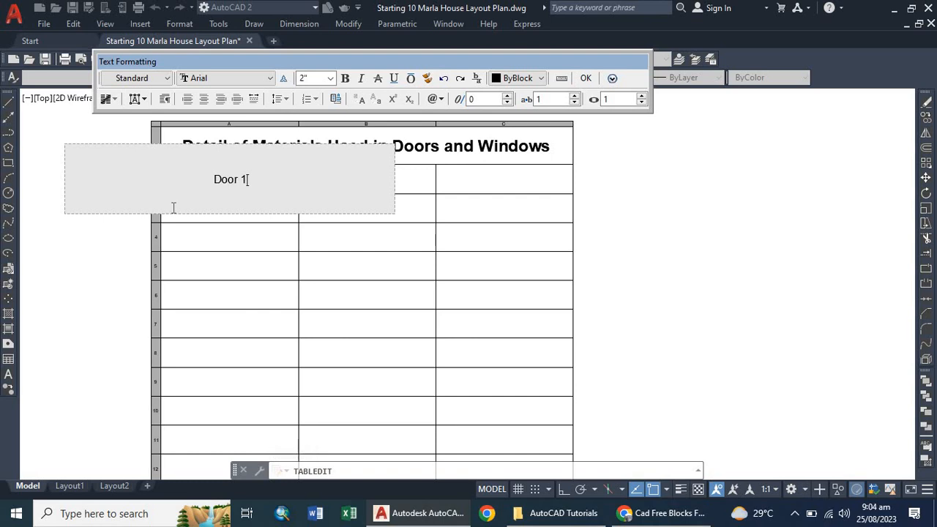
pyautogui.click(649, 266)
# Step: Set the text height of the table's Door 1 entry to 5"
pyautogui.scroll(4, 226, 191)
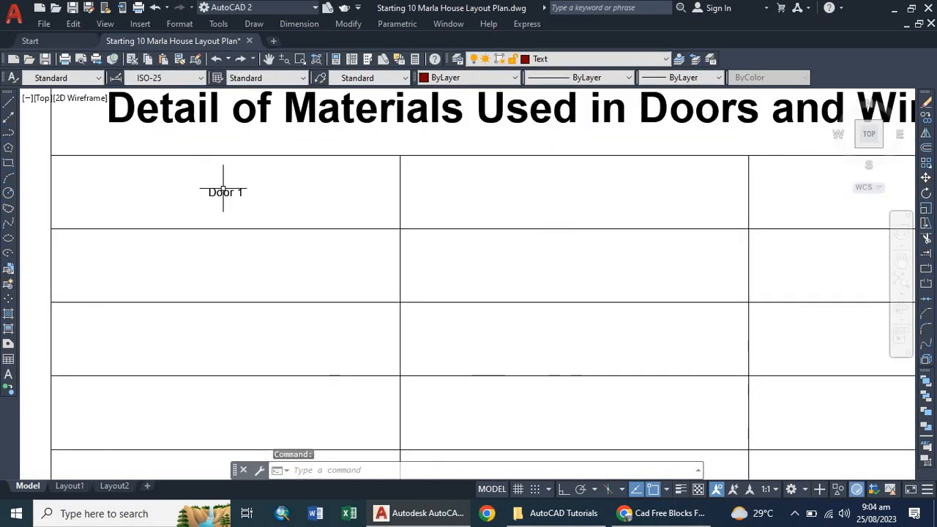
pyautogui.click(226, 191)
pyautogui.click(221, 192)
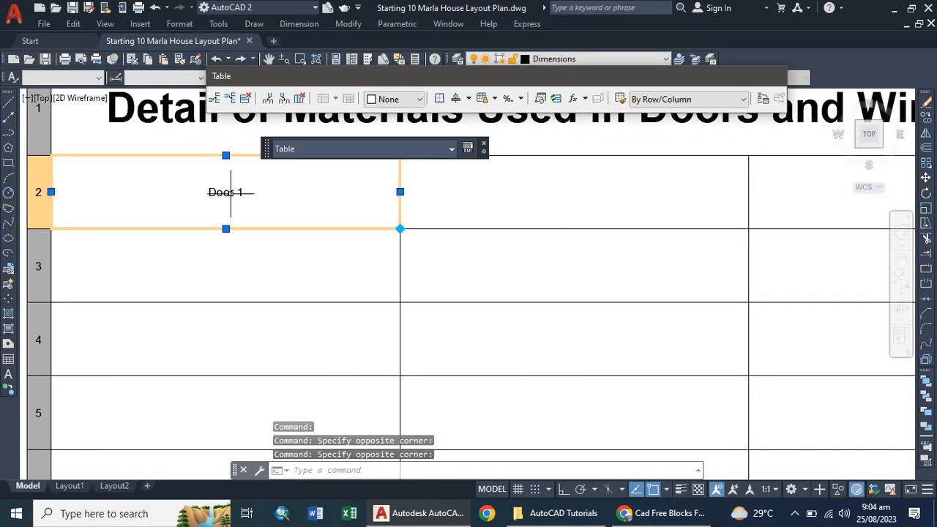
pyautogui.click(256, 191)
pyautogui.doubleClick(257, 191)
pyautogui.moveTo(255, 191); pyautogui.dragTo(176, 200)
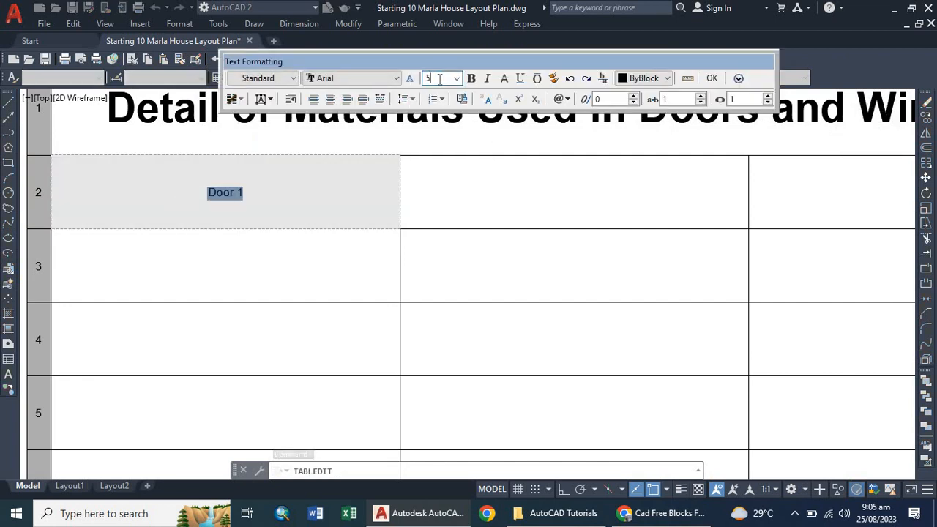
pyautogui.press('Return')
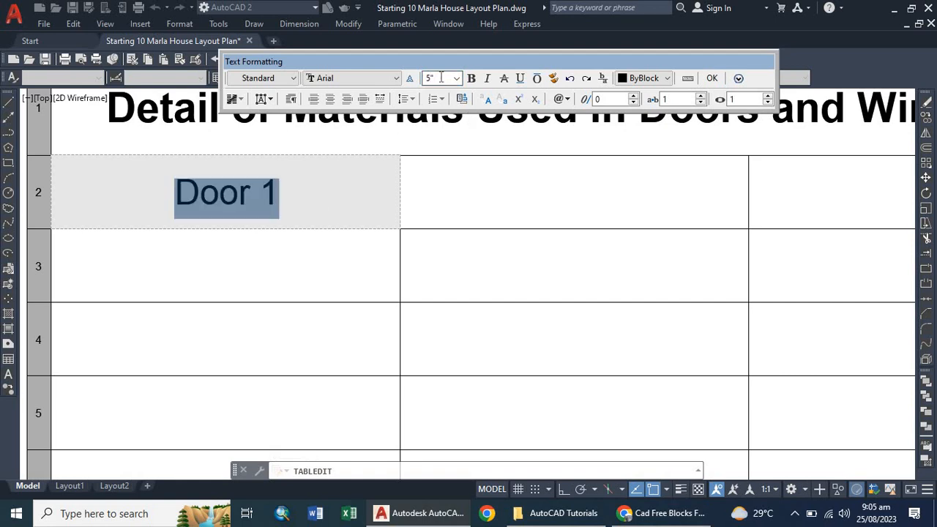
# Step: Copy the Door 1 entry from row 2 and paste it into the first column of row 3
pyautogui.click(241, 247)
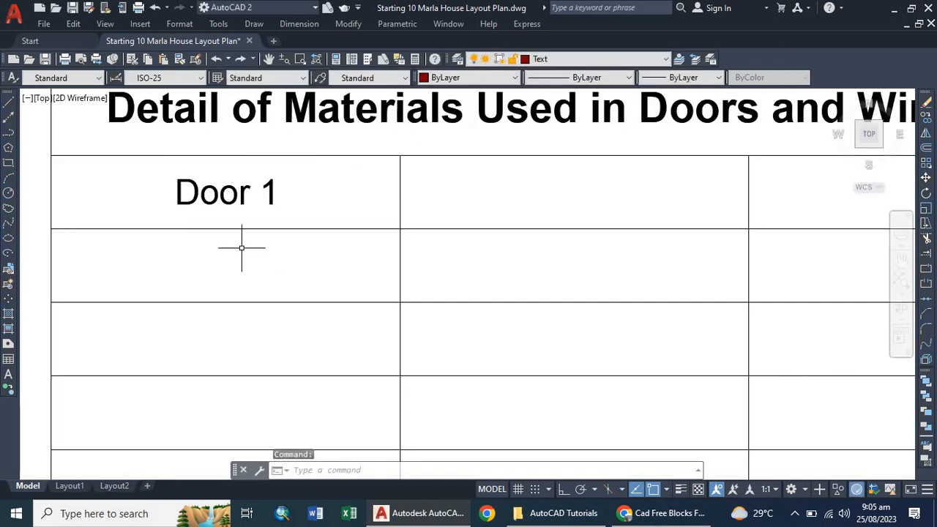
pyautogui.doubleClick(306, 193)
pyautogui.moveTo(306, 193); pyautogui.dragTo(134, 184)
pyautogui.hotkey('ctrl', 'c')
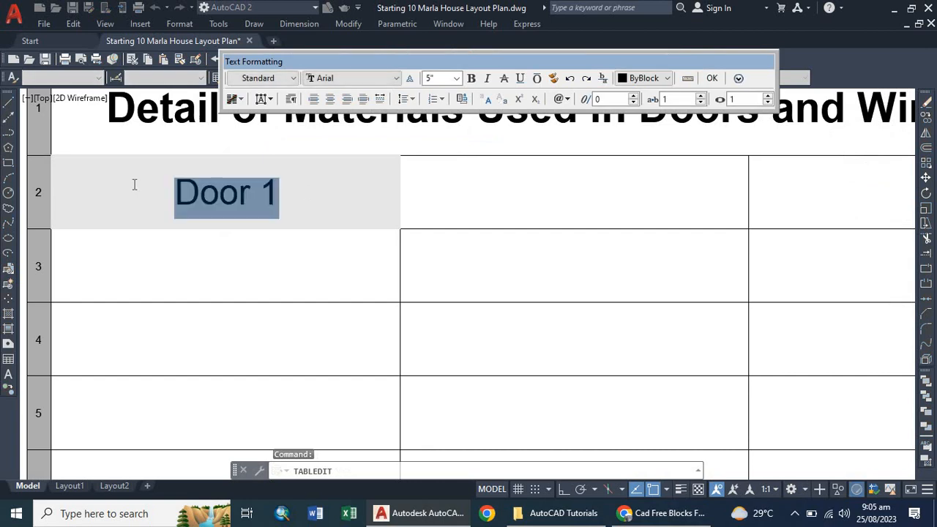
pyautogui.click(216, 277)
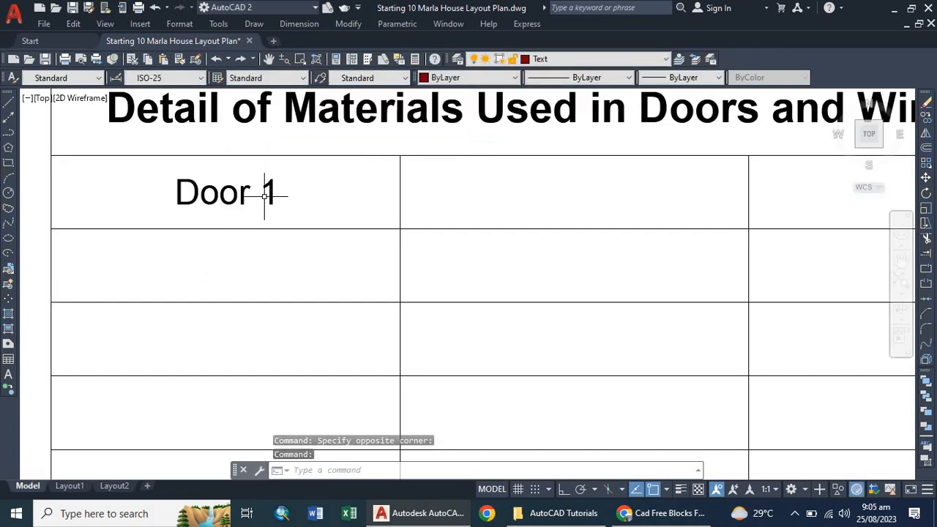
pyautogui.scroll(-2, 256, 212)
pyautogui.doubleClick(245, 232)
pyautogui.hotkey('ctrl', 'v')
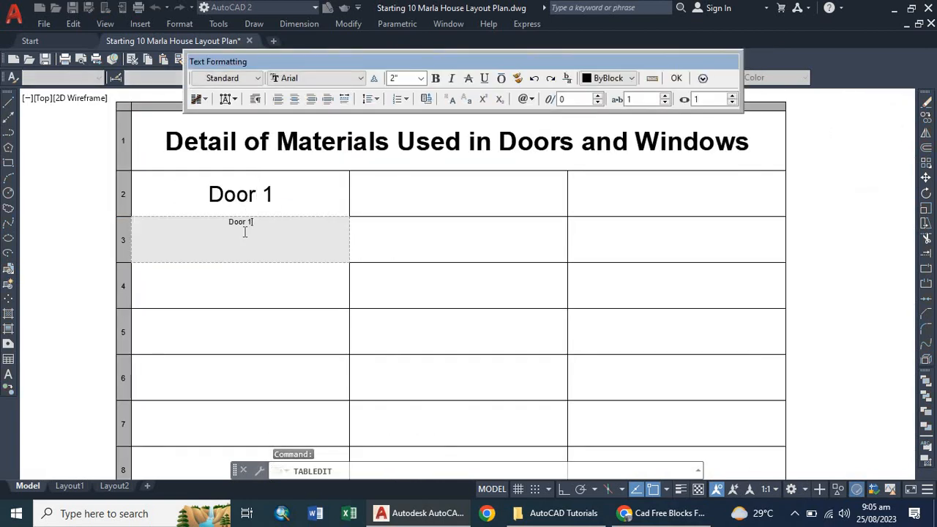
pyautogui.click(241, 283)
pyautogui.click(241, 282)
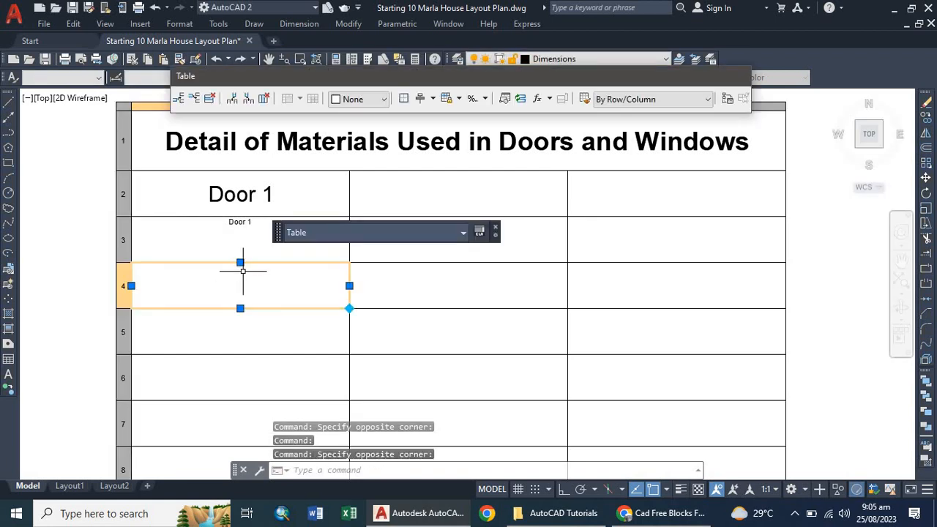
# Step: Copy the smaller Door 1 text from row 3 and paste it into the first column of row 4
pyautogui.doubleClick(241, 220)
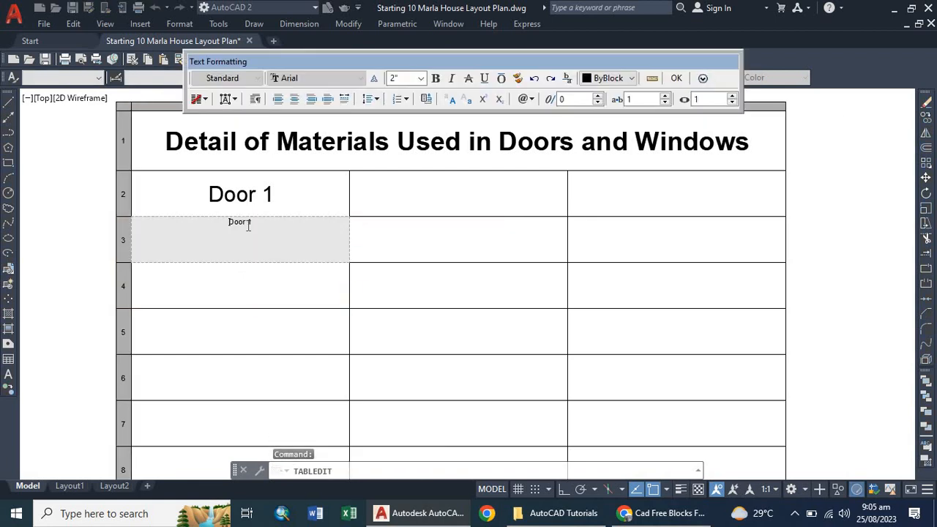
pyautogui.scroll(3, 247, 221)
pyautogui.moveTo(258, 218); pyautogui.dragTo(191, 221)
pyautogui.hotkey('ctrl', 'c')
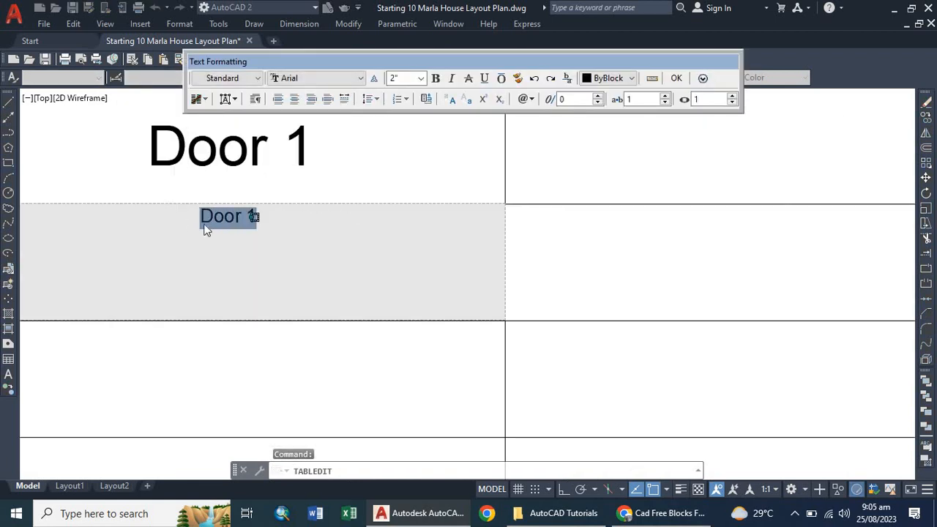
pyautogui.scroll(-2, 203, 236)
pyautogui.click(193, 311)
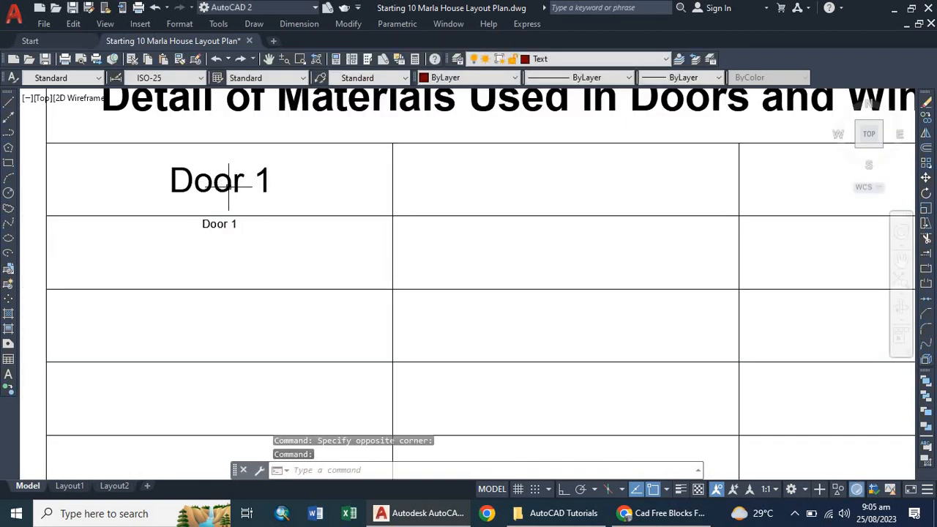
pyautogui.click(230, 187)
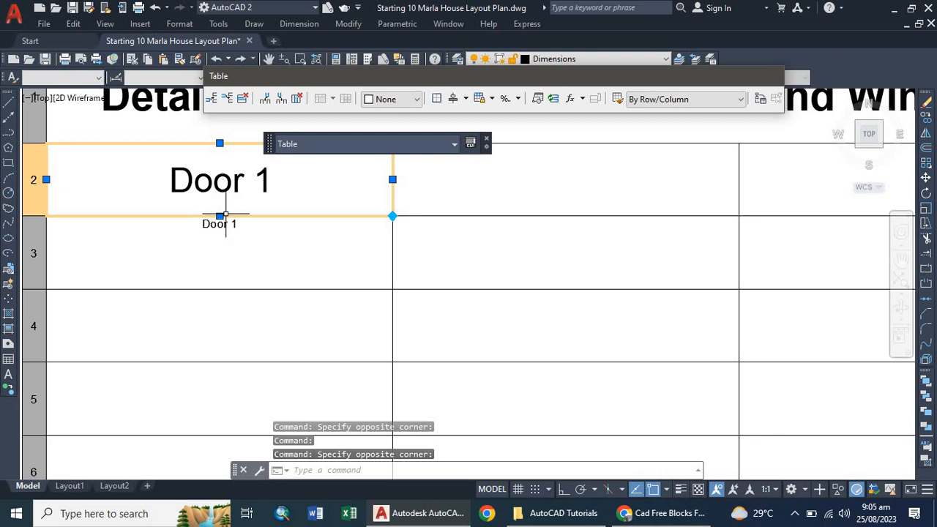
pyautogui.click(241, 234)
pyautogui.click(239, 186)
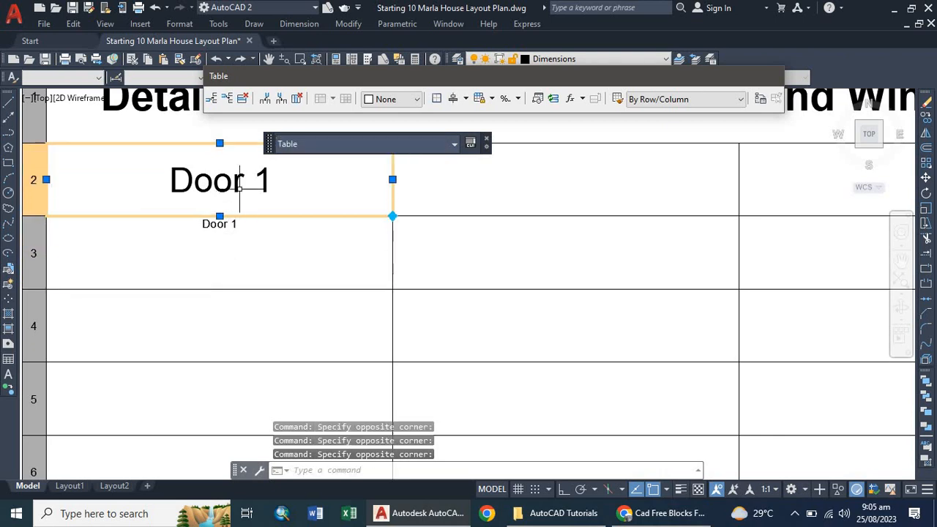
pyautogui.doubleClick(219, 313)
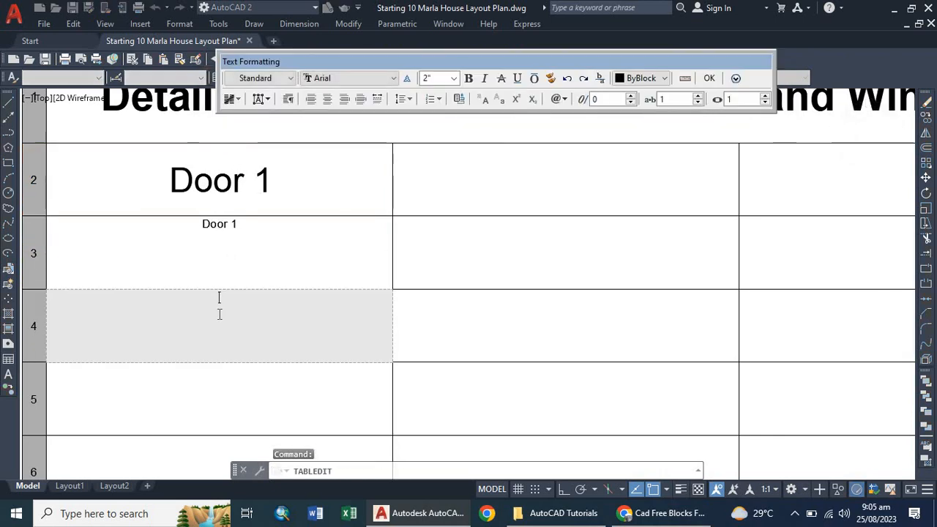
pyautogui.scroll(-5, 221, 293)
pyautogui.click(221, 329)
pyautogui.click(217, 336)
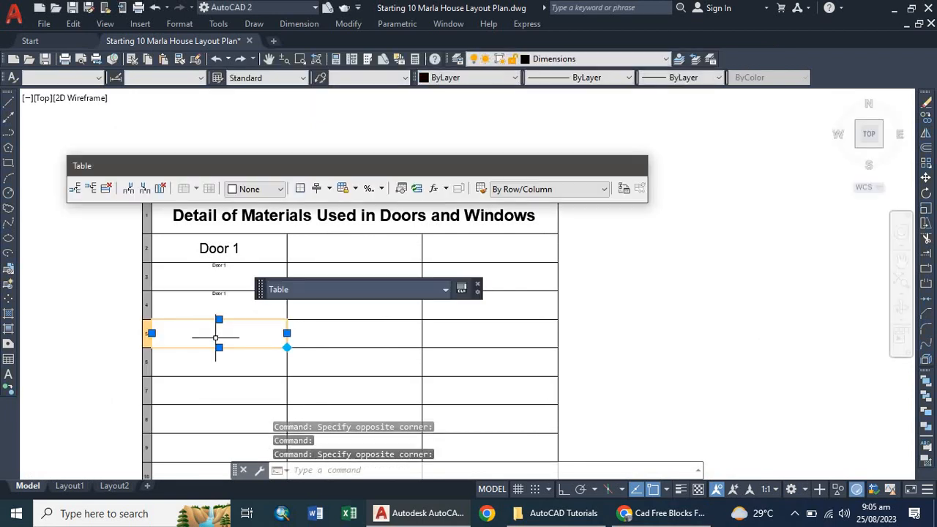
# Step: Paste the Door 1 text into the first column of rows 5 and 6
pyautogui.scroll(5, 214, 337)
pyautogui.click(228, 327)
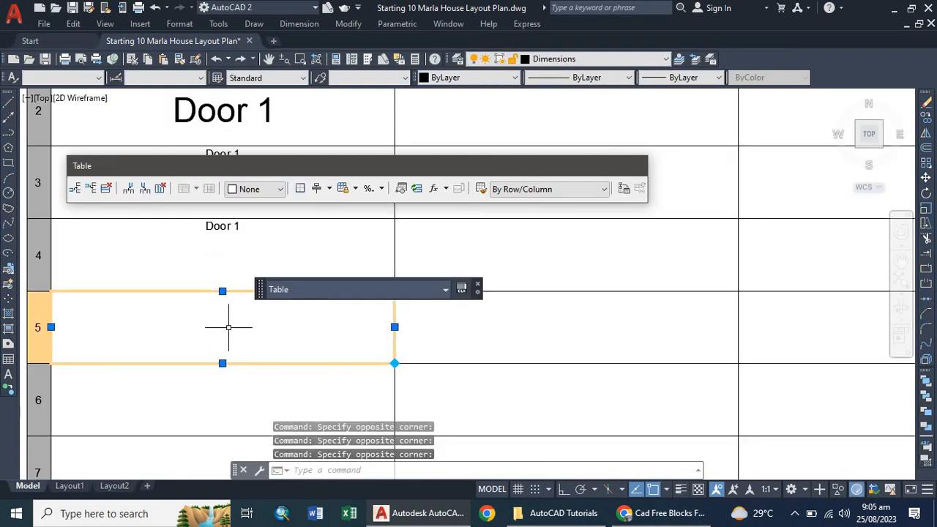
pyautogui.doubleClick(228, 327)
pyautogui.hotkey('ctrl', 'v')
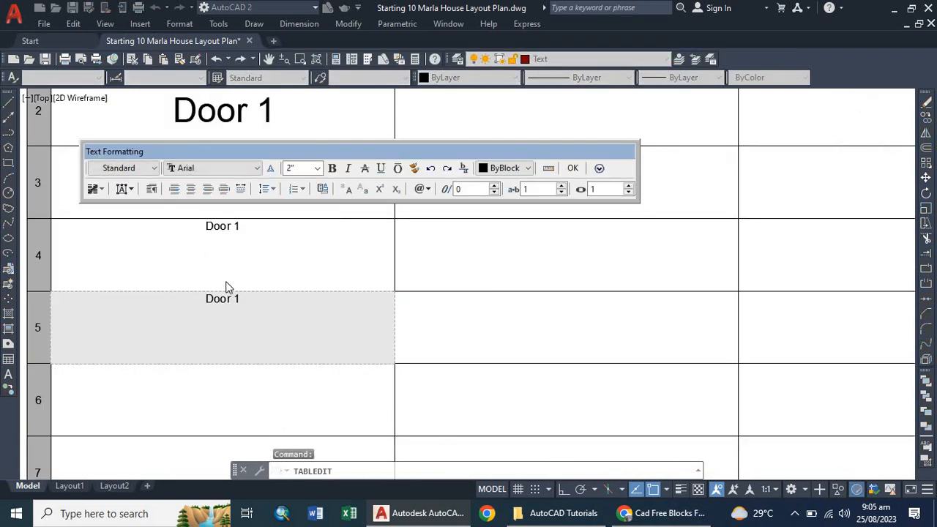
pyautogui.scroll(-5, 226, 287)
pyautogui.click(226, 313)
pyautogui.click(225, 308)
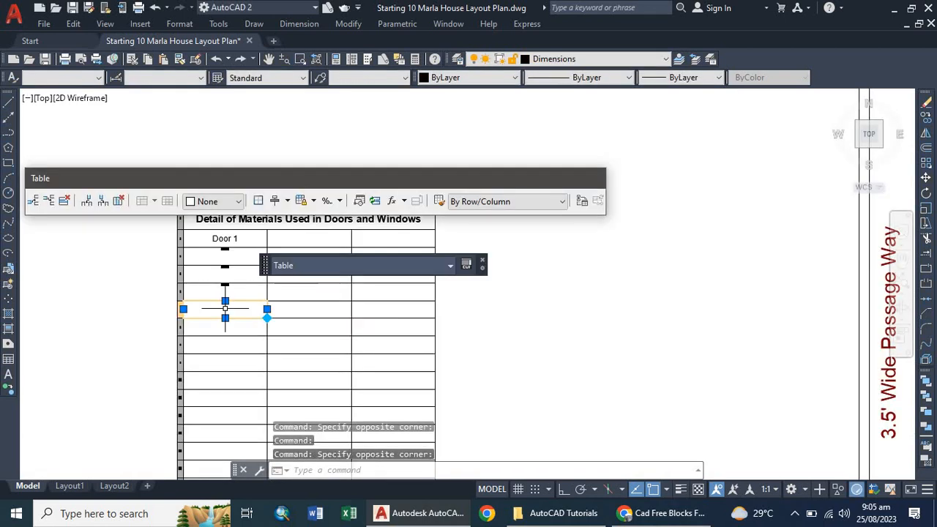
pyautogui.scroll(4, 224, 308)
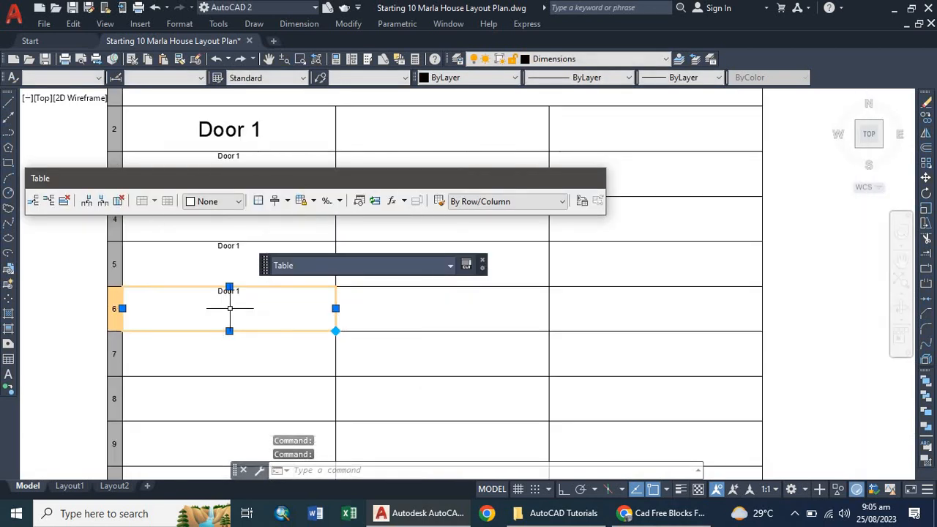
# Step: Paste the Door 1 text into the first column of rows 7, 8 and 9
pyautogui.click(227, 352)
pyautogui.scroll(-3, 226, 352)
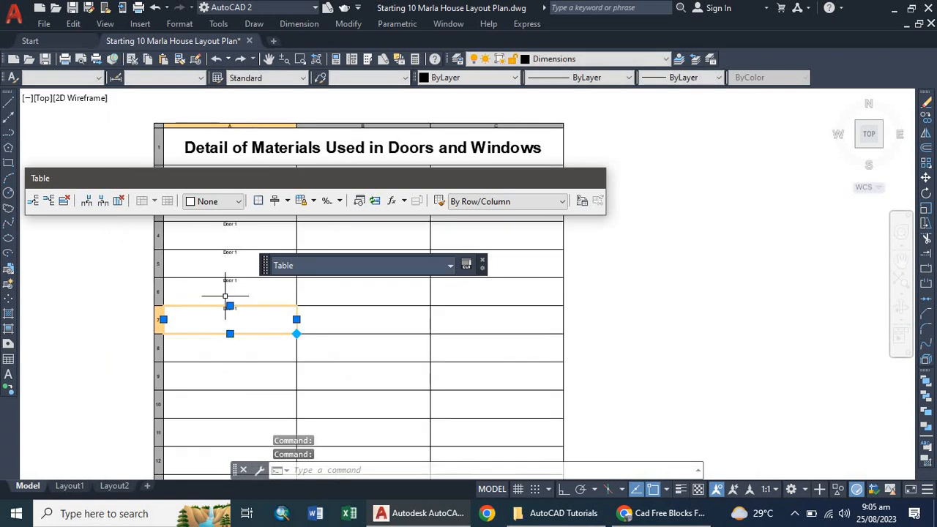
pyautogui.scroll(5, 224, 344)
pyautogui.click(230, 349)
pyautogui.scroll(-3, 227, 322)
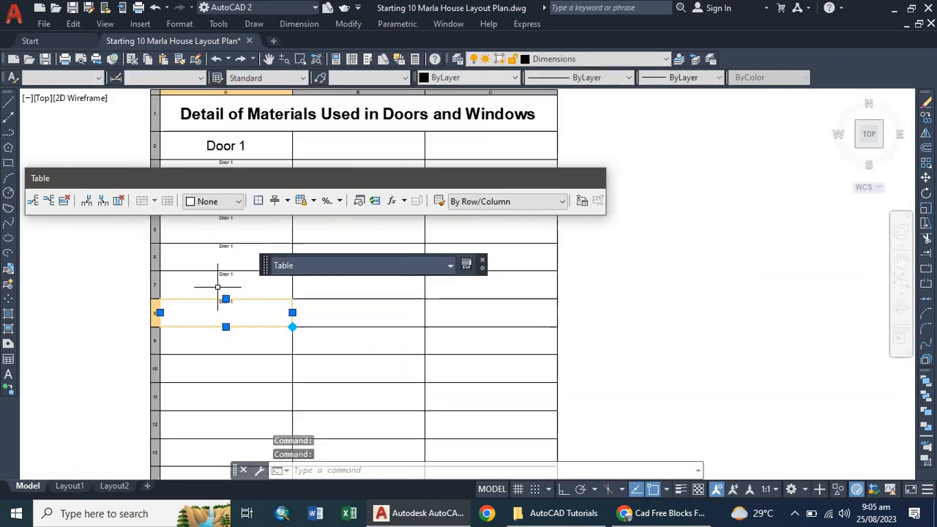
pyautogui.scroll(4, 224, 325)
pyautogui.click(231, 318)
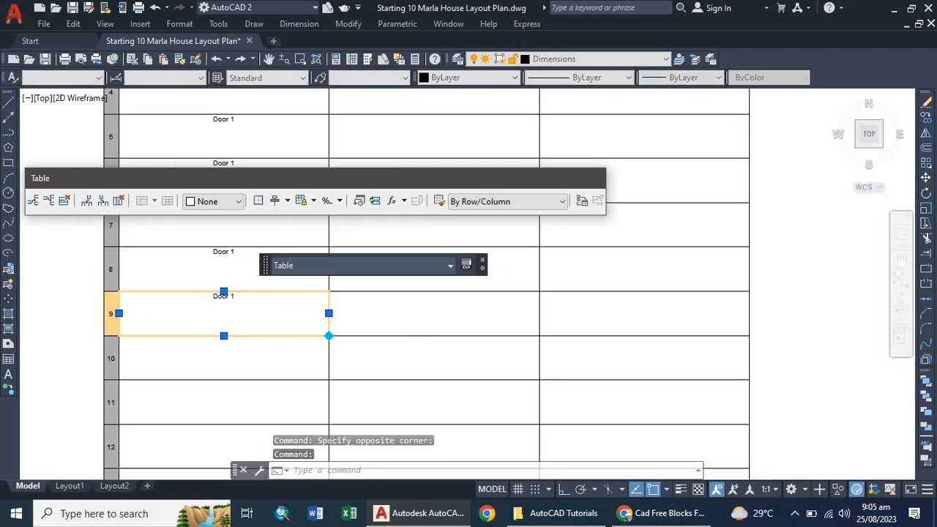
# Step: Paste the Door 1 text into the first column of rows 10, 11 and 12
pyautogui.scroll(-3, 231, 318)
pyautogui.scroll(4, 227, 322)
pyautogui.click(234, 317)
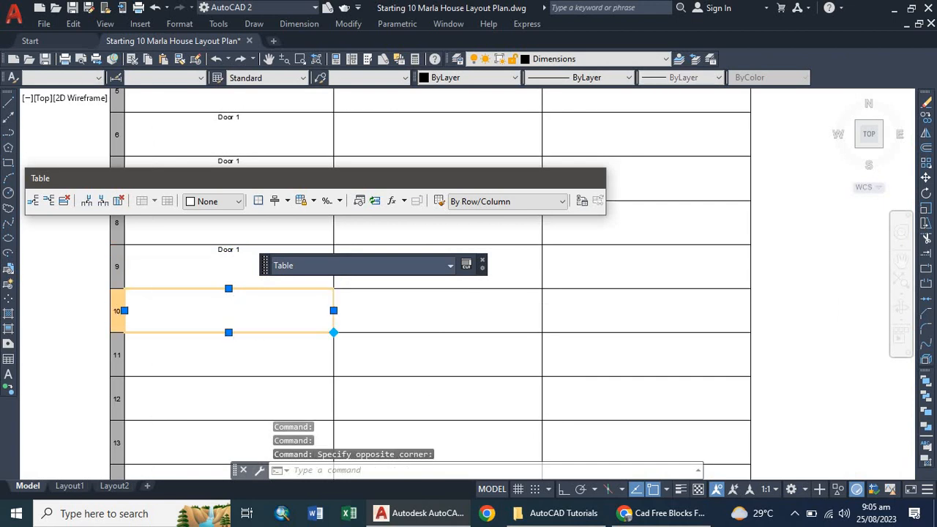
pyautogui.scroll(-3, 227, 319)
pyautogui.scroll(4, 224, 320)
pyautogui.click(228, 317)
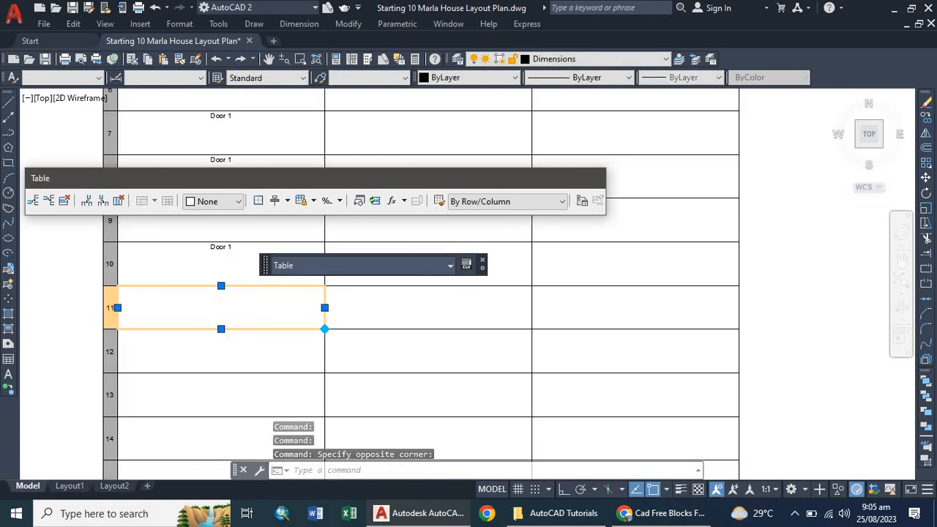
pyautogui.scroll(-2, 227, 318)
pyautogui.scroll(4, 220, 330)
pyautogui.click(224, 327)
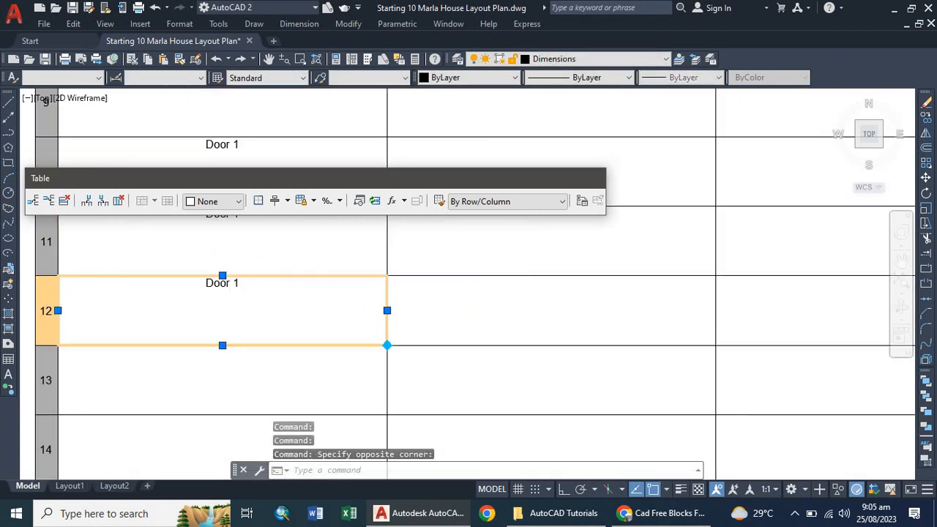
# Step: Paste the Door 1 text into the first column of rows 13 and 14 and clear the cell selection
pyautogui.scroll(-3, 219, 308)
pyautogui.scroll(3, 216, 315)
pyautogui.click(223, 322)
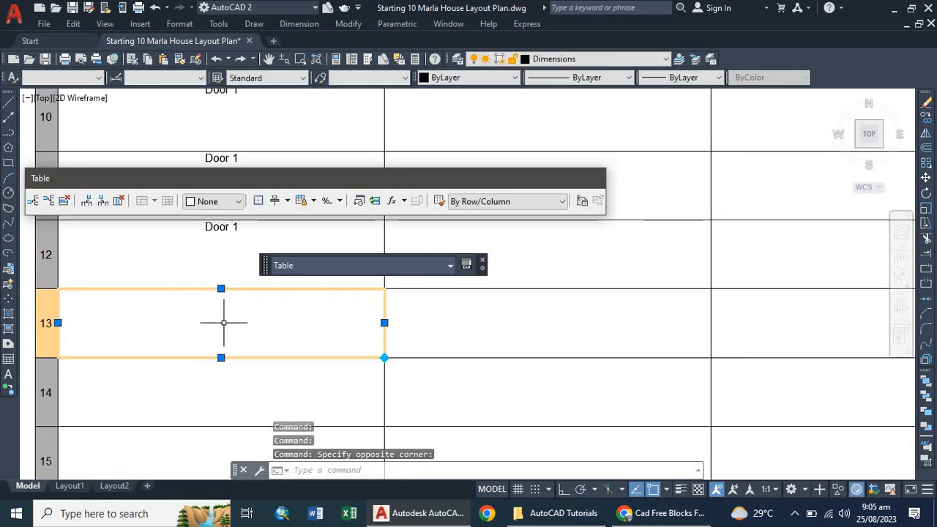
pyautogui.scroll(-3, 223, 322)
pyautogui.scroll(3, 218, 307)
pyautogui.click(219, 322)
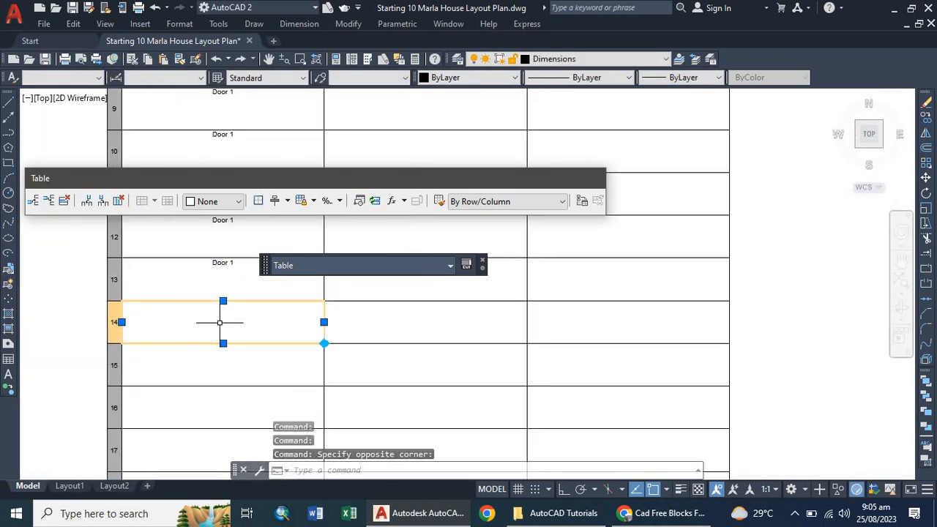
pyautogui.scroll(-2, 213, 309)
pyautogui.click(111, 264)
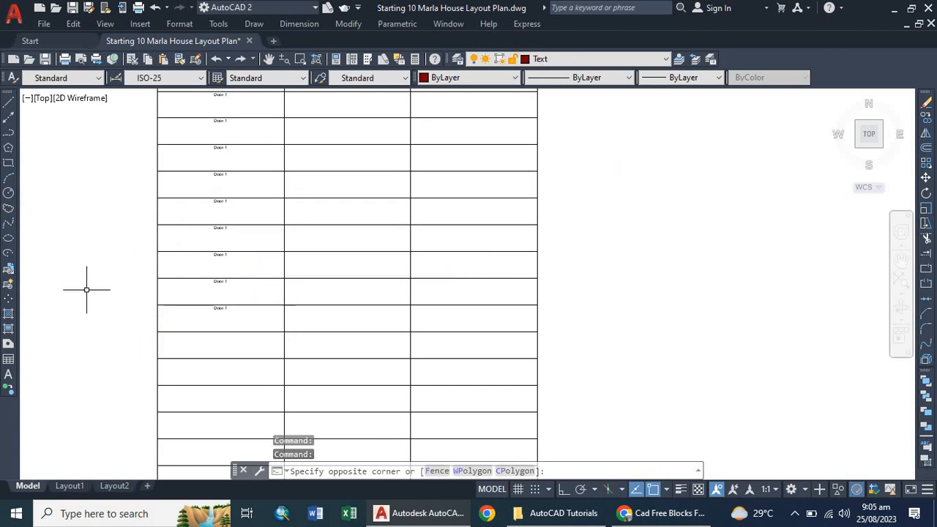
pyautogui.click(86, 290)
pyautogui.scroll(-4, 219, 234)
pyautogui.scroll(4, 222, 164)
pyautogui.scroll(2, 221, 159)
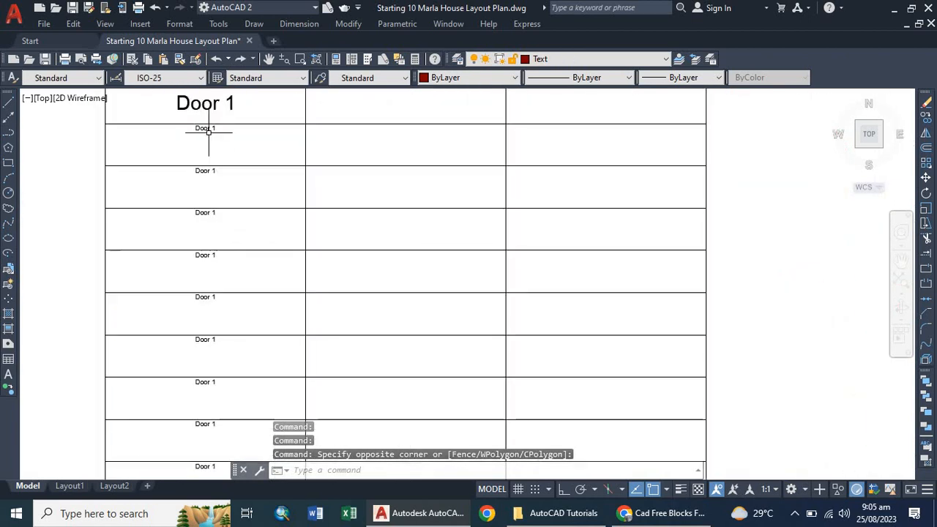
pyautogui.click(219, 105)
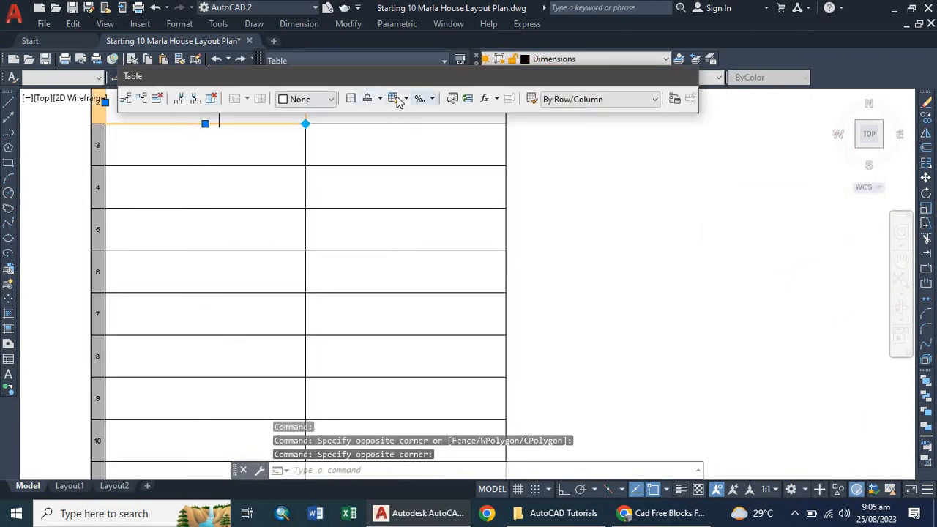
pyautogui.click(531, 102)
pyautogui.scroll(-2, 223, 263)
pyautogui.scroll(-2, 224, 264)
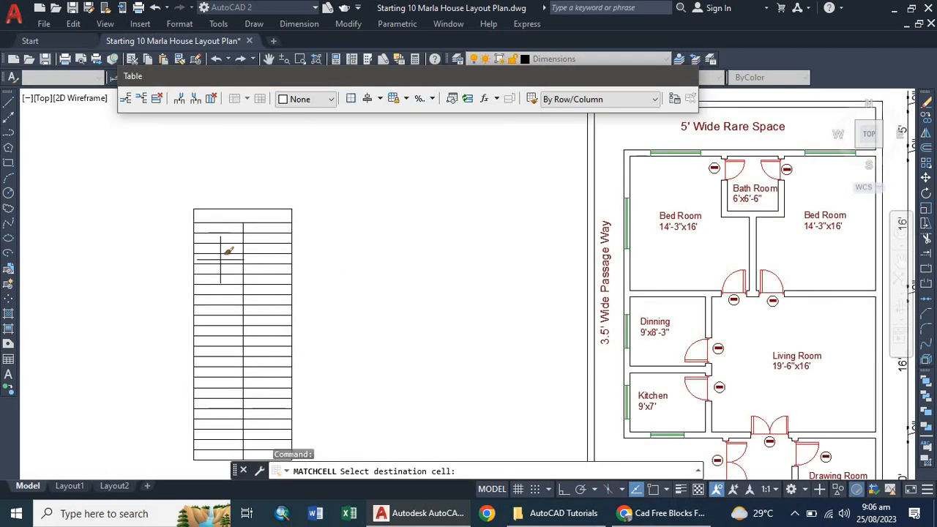
pyautogui.scroll(2, 239, 242)
pyautogui.press('Escape')
pyautogui.scroll(-2, 226, 211)
pyautogui.scroll(-2, 252, 189)
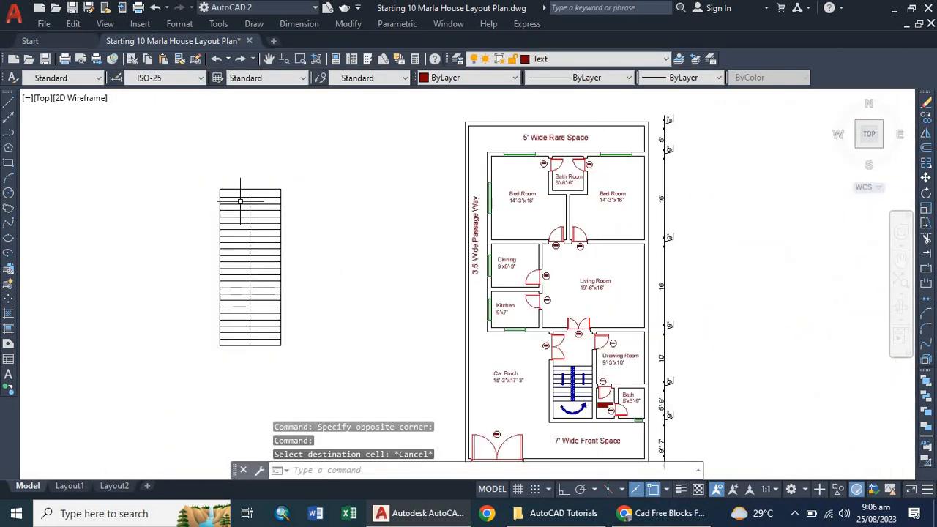
pyautogui.hotkey('ctrl', 'z')
pyautogui.hotkey('ctrl', 'z')
pyautogui.hotkey('ctrl', 'z')
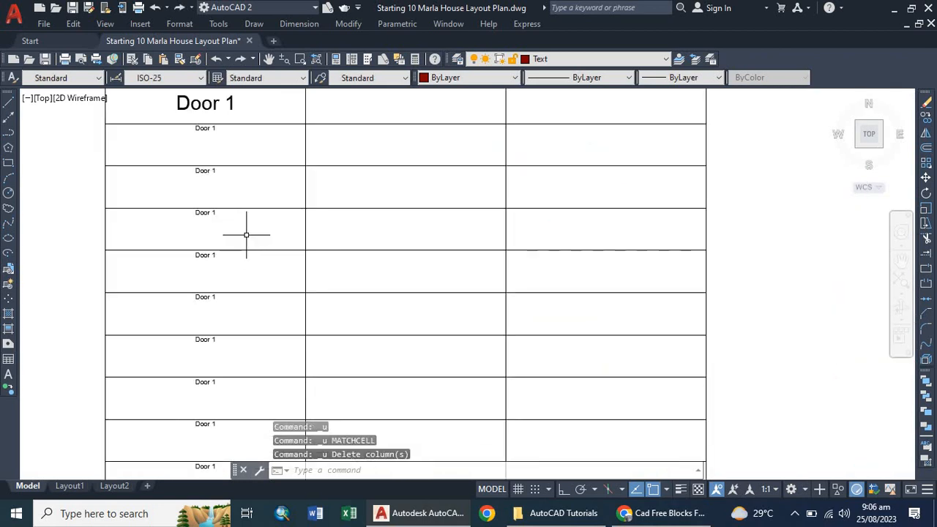
# Step: Try to apply the text formatting of row 2's Door 1 entry to the Door 1 entry in row 3 with Match Text Formatting
pyautogui.scroll(-2, 244, 235)
pyautogui.scroll(2, 212, 208)
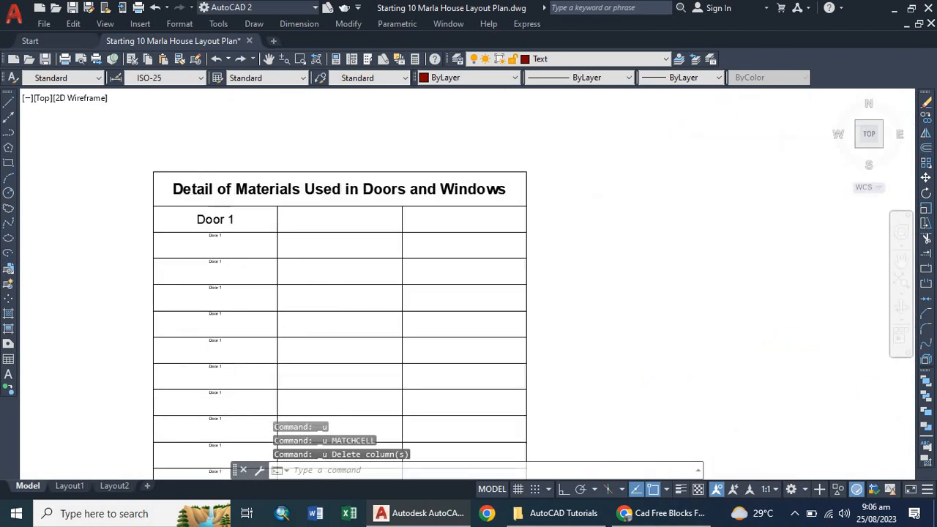
pyautogui.doubleClick(220, 218)
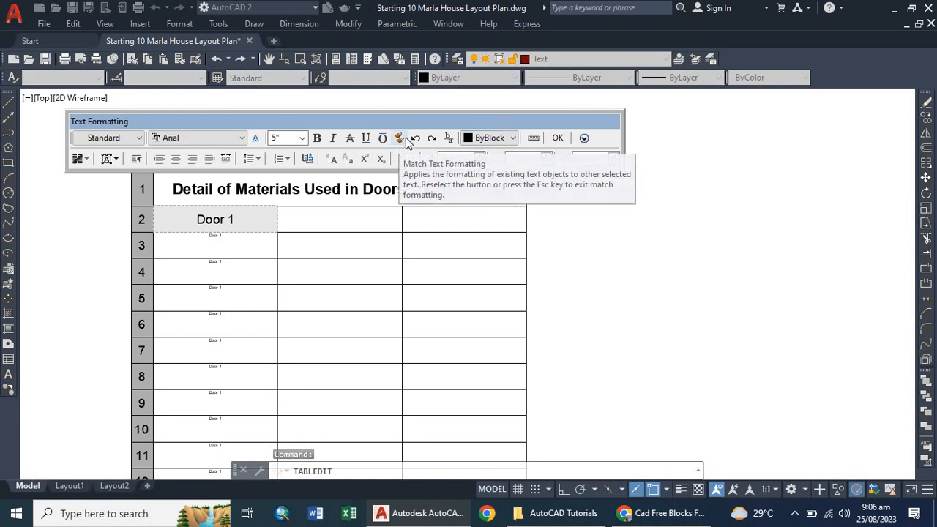
pyautogui.click(400, 138)
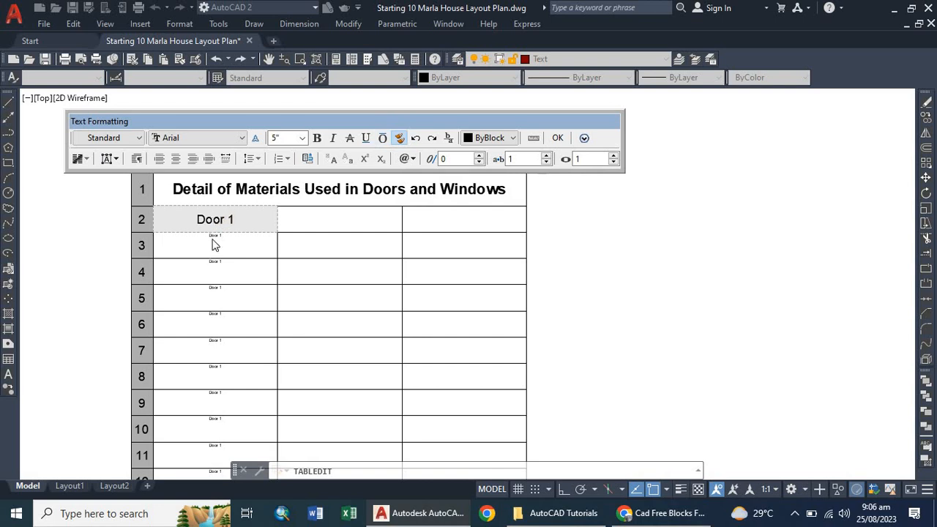
pyautogui.moveTo(233, 219); pyautogui.dragTo(192, 220)
pyautogui.scroll(4, 205, 240)
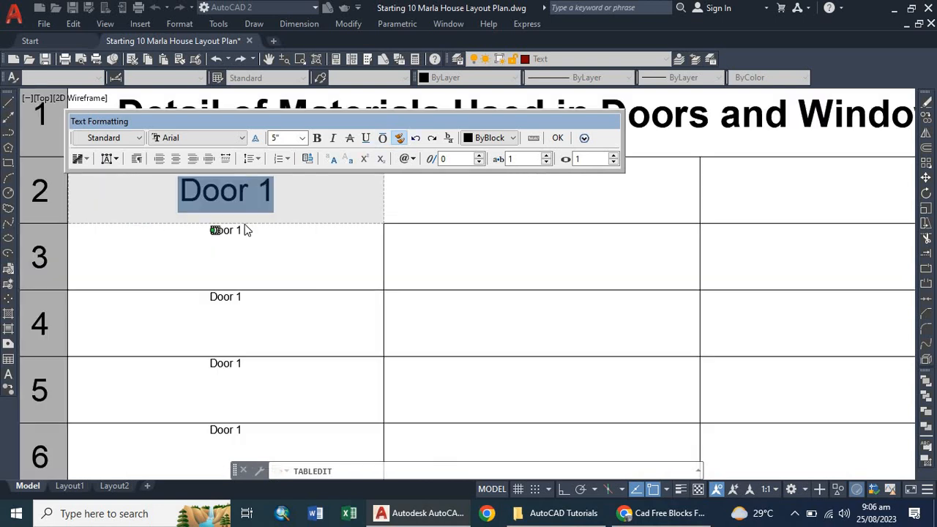
pyautogui.click(218, 230)
pyautogui.click(223, 230)
pyautogui.click(224, 230)
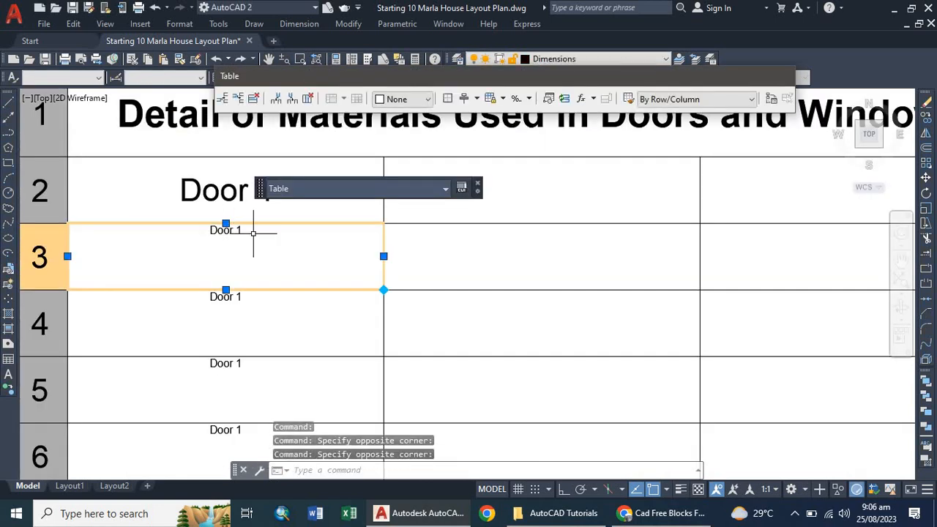
# Step: Retry Match Text Formatting from row 2's Door 1 text onto the row 3 entry and save the text changes
pyautogui.moveTo(256, 232); pyautogui.dragTo(209, 230)
pyautogui.click(209, 230)
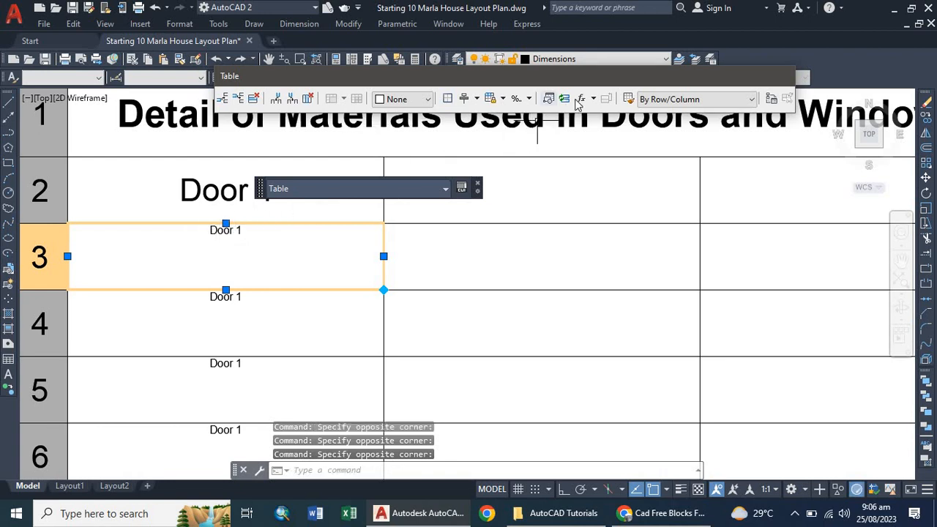
pyautogui.press('Escape')
pyautogui.doubleClick(227, 196)
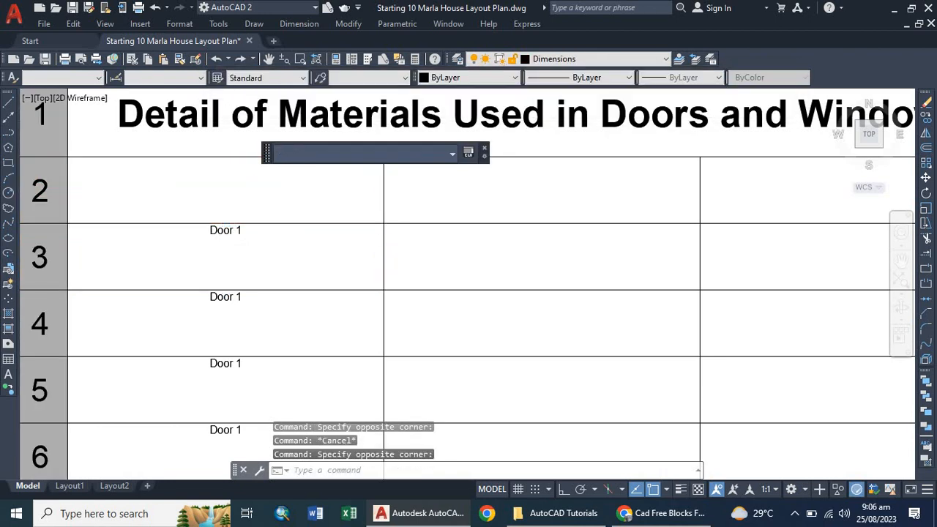
pyautogui.click(560, 79)
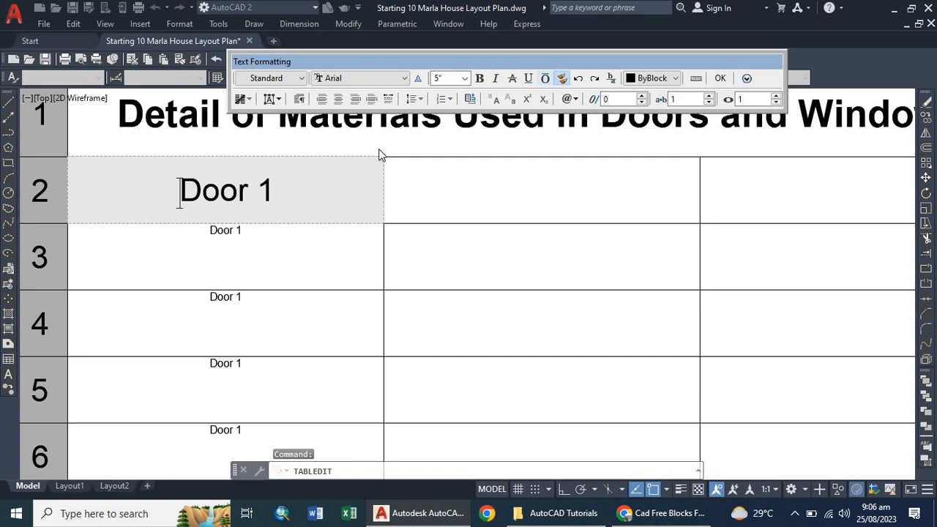
pyautogui.moveTo(288, 188); pyautogui.dragTo(179, 194)
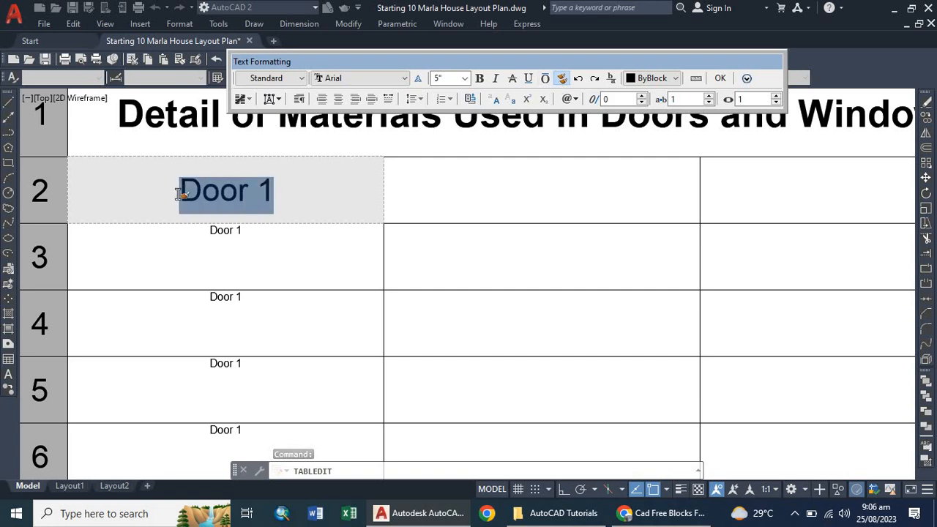
pyautogui.doubleClick(232, 236)
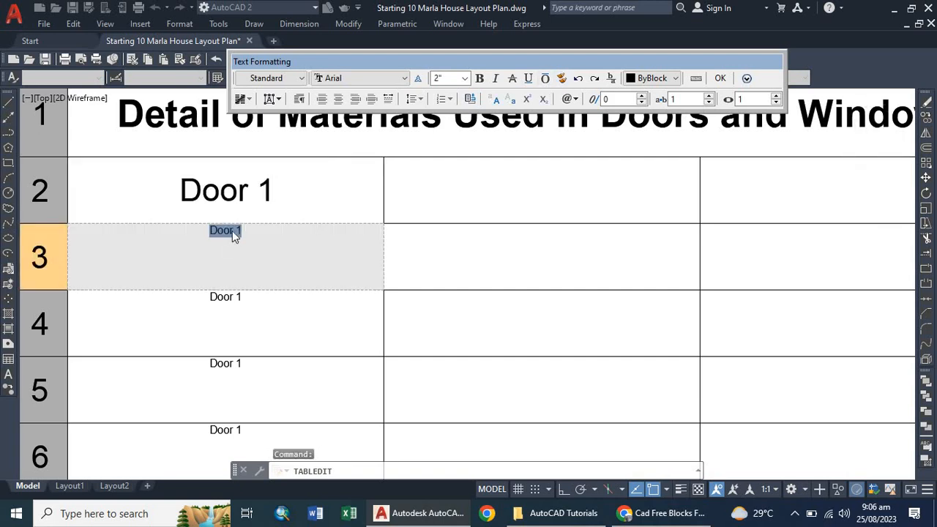
pyautogui.moveTo(257, 232); pyautogui.dragTo(194, 232)
pyautogui.click(562, 78)
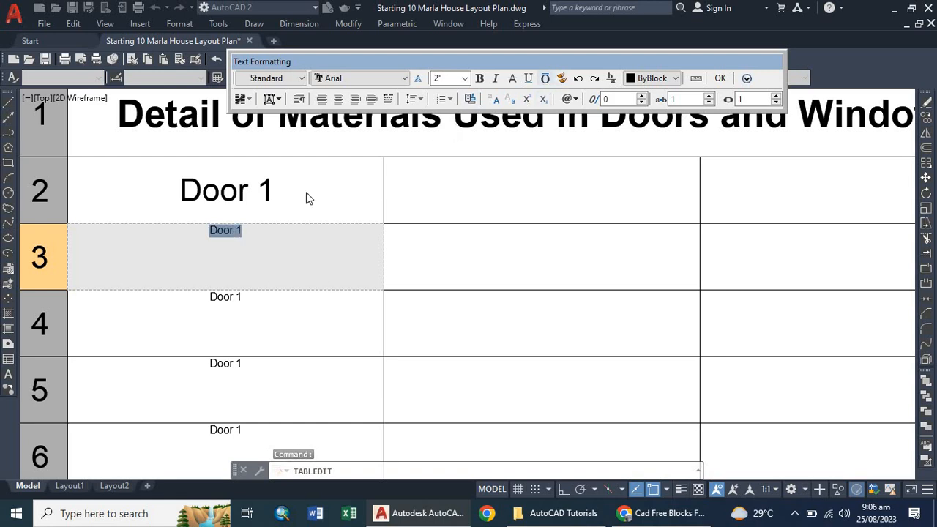
pyautogui.click(240, 231)
pyautogui.scroll(-2, 239, 218)
pyautogui.press('Escape')
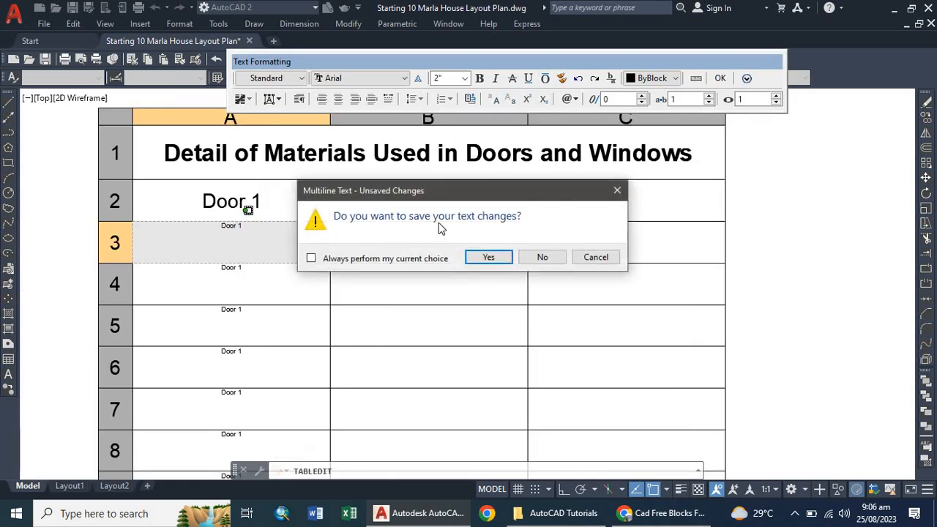
pyautogui.click(488, 257)
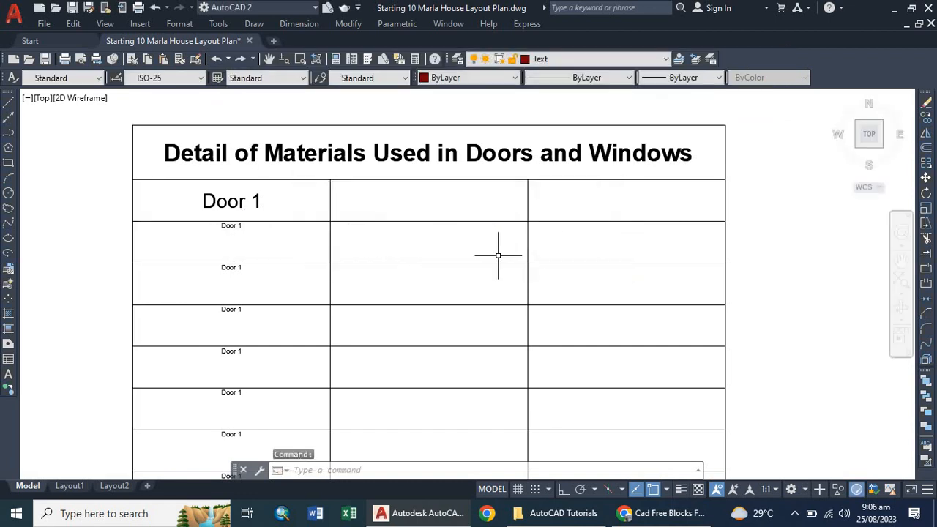
# Step: Change the first-column entry in row 3 to Door 2 and set its text height to 5"
pyautogui.click(211, 233)
pyautogui.doubleClick(240, 225)
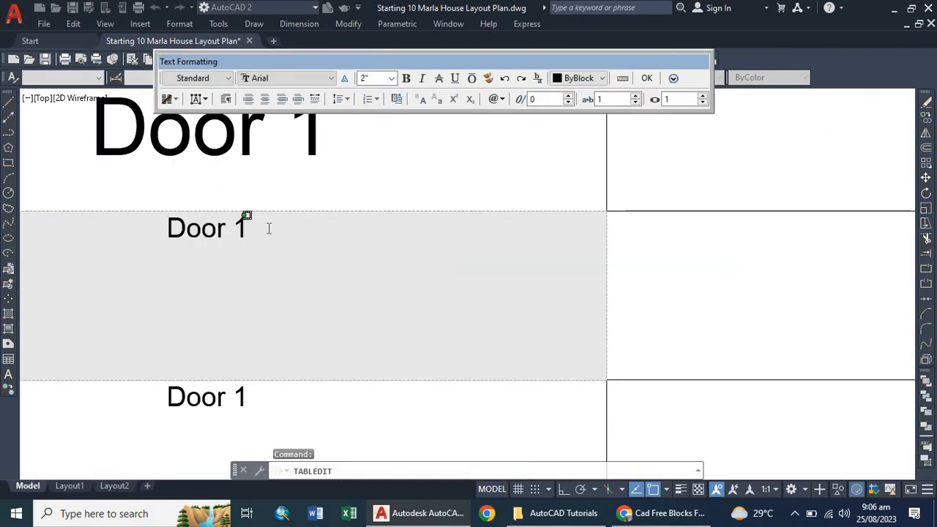
pyautogui.moveTo(168, 235); pyautogui.dragTo(144, 237)
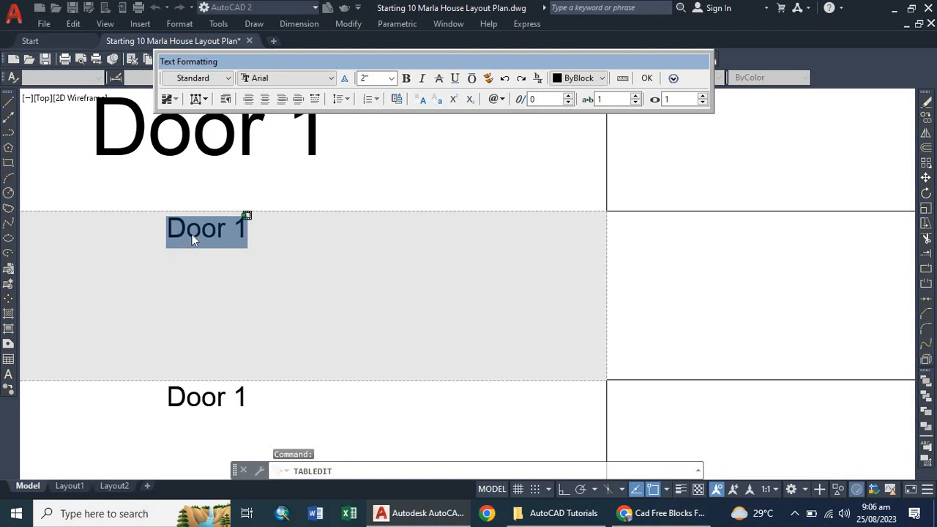
pyautogui.write('Doo')
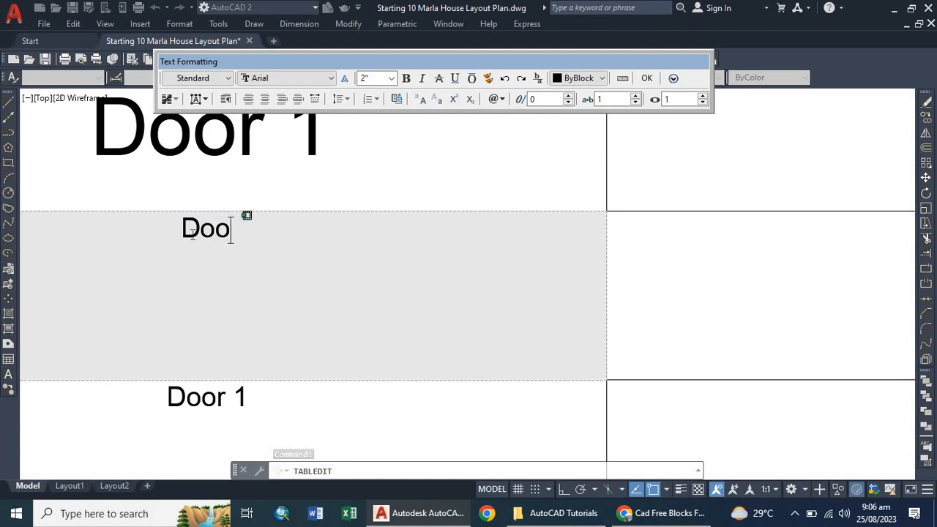
pyautogui.write('r 2')
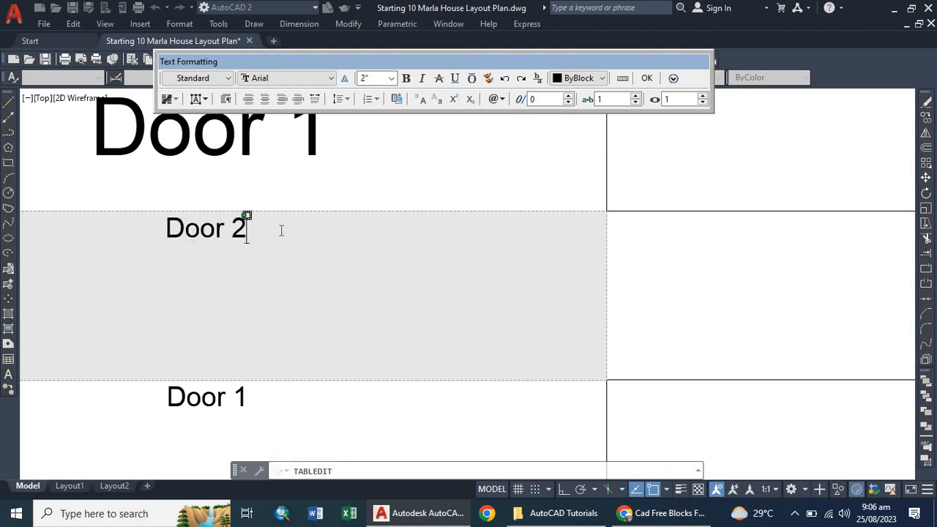
pyautogui.moveTo(281, 230); pyautogui.dragTo(132, 234)
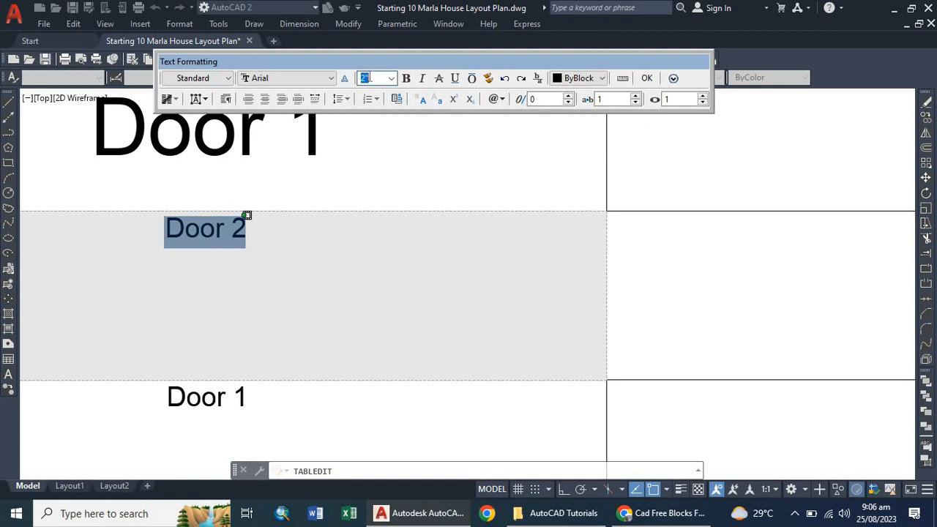
pyautogui.press('Return')
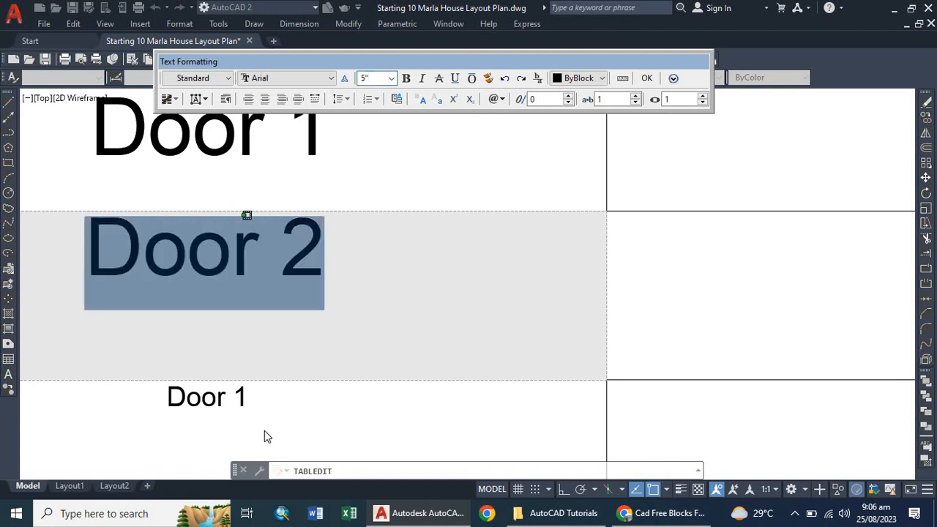
pyautogui.click(264, 431)
# Step: Change the first-column entry in row 4 to Door 3 and set its text height to 5"
pyautogui.doubleClick(238, 403)
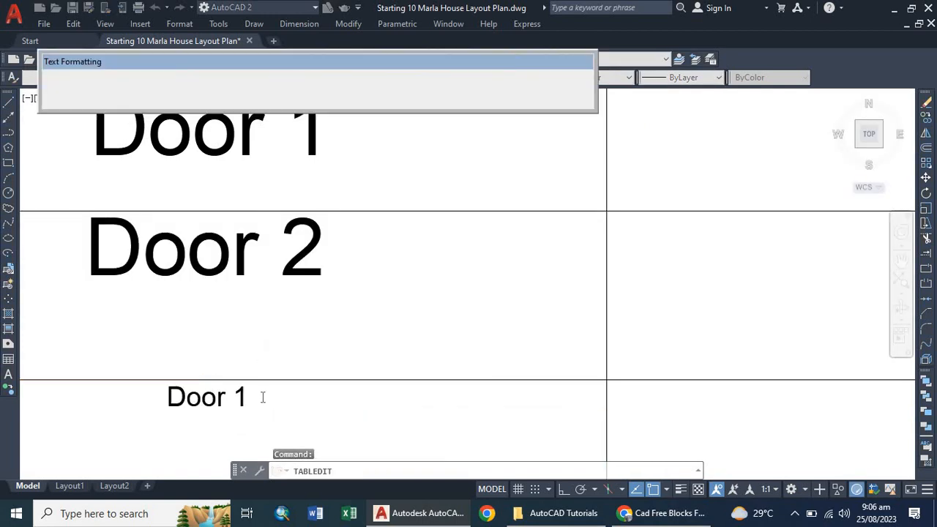
pyautogui.moveTo(261, 398); pyautogui.dragTo(145, 392)
pyautogui.click(254, 399)
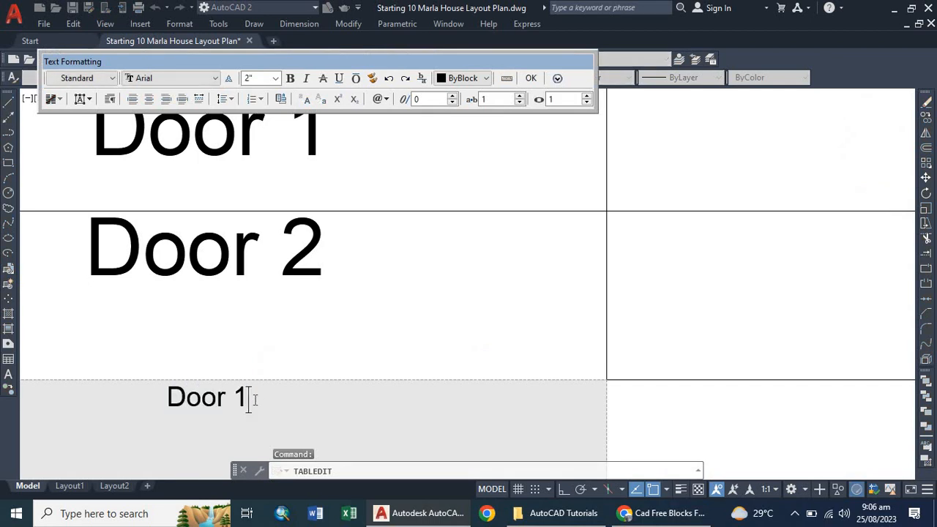
pyautogui.press('BackSpace')
pyautogui.write('3')
pyautogui.moveTo(247, 398); pyautogui.dragTo(199, 252)
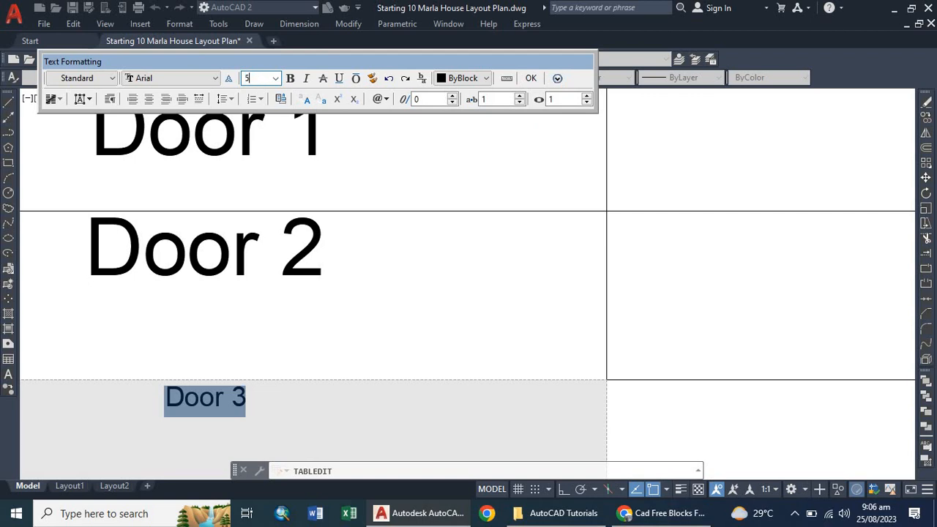
pyautogui.press('Return')
pyautogui.scroll(-4, 251, 183)
pyautogui.click(240, 349)
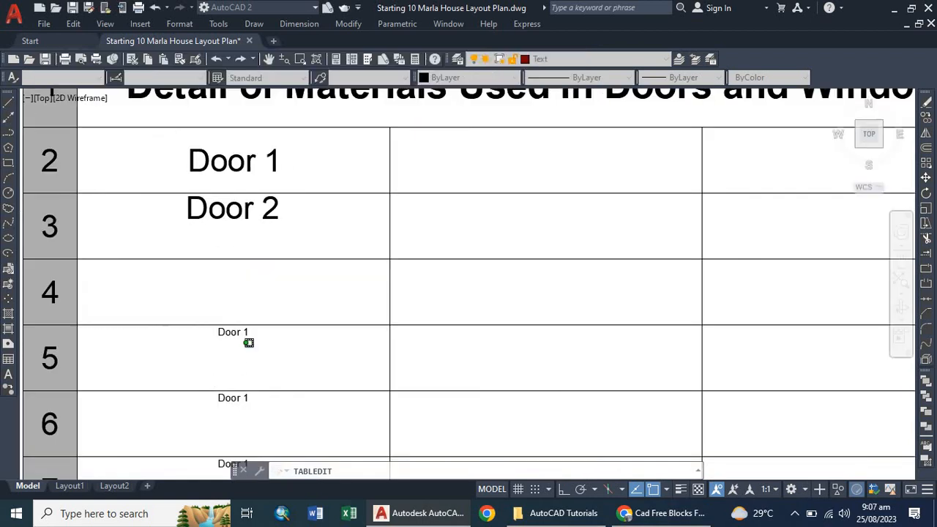
# Step: Change the first-column entry in row 5 to Door 4 and set its text height to 5"
pyautogui.doubleClick(226, 335)
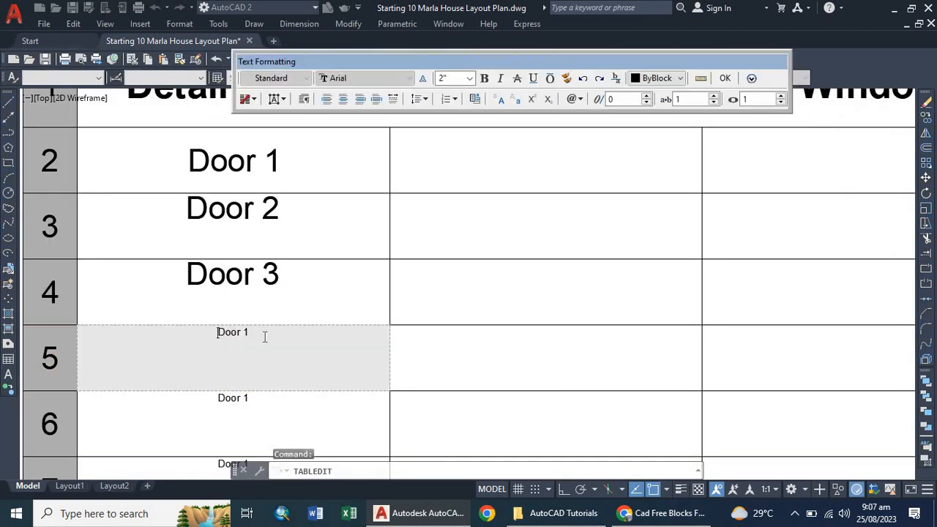
pyautogui.moveTo(264, 337); pyautogui.dragTo(200, 323)
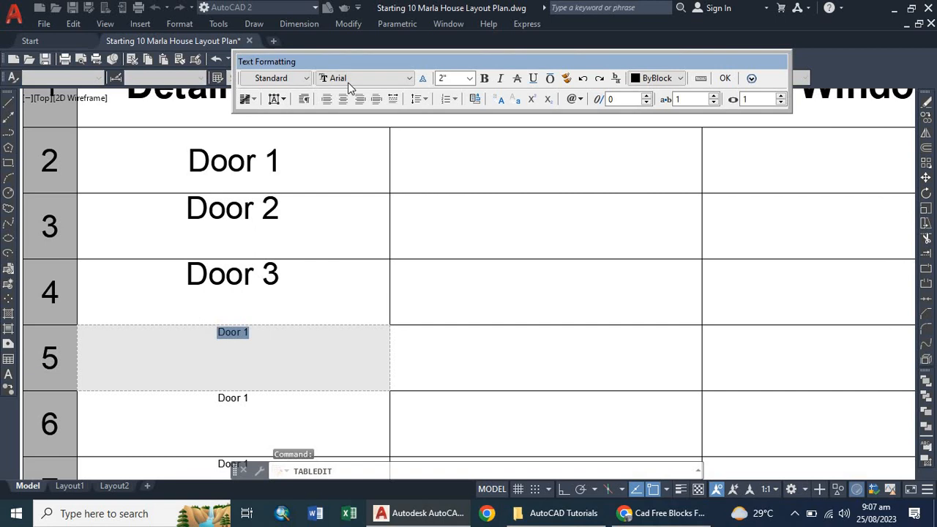
pyautogui.doubleClick(448, 78)
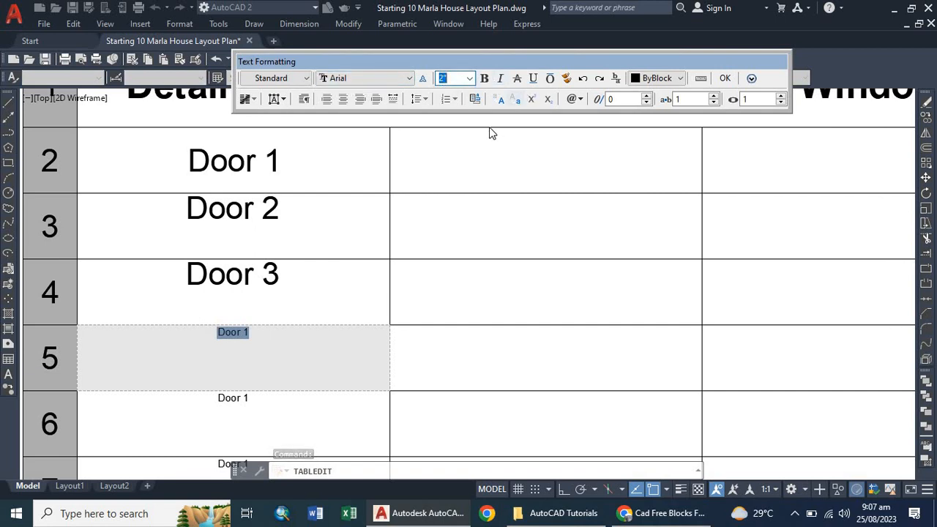
pyautogui.press('Return')
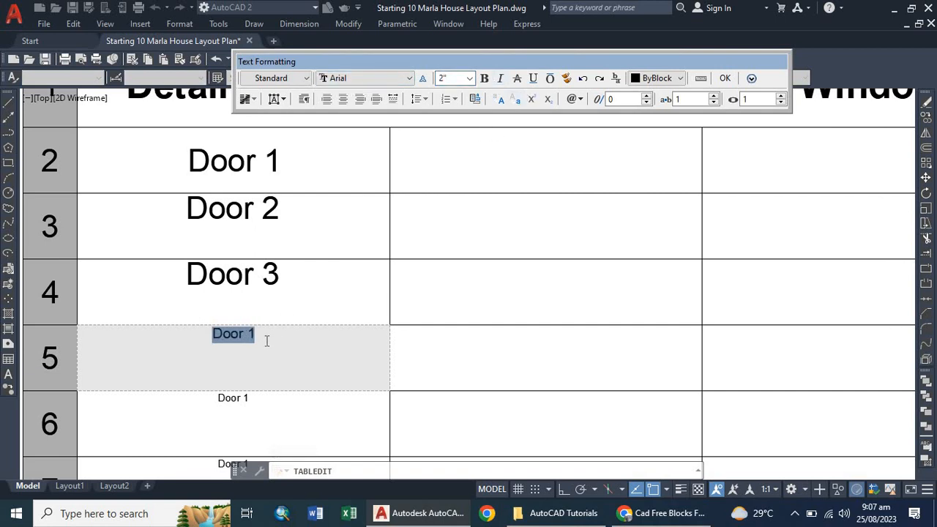
pyautogui.click(267, 340)
pyautogui.press('BackSpace')
pyautogui.write('4')
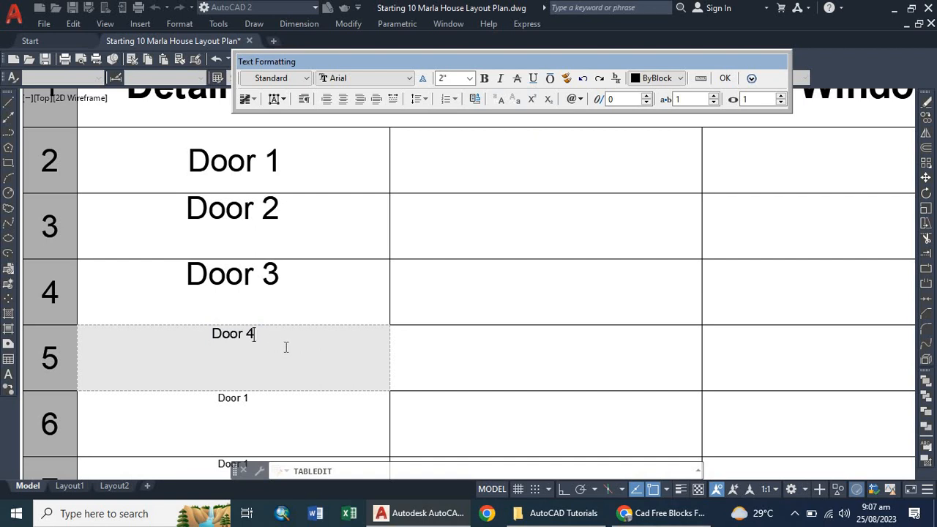
pyautogui.moveTo(256, 335); pyautogui.dragTo(183, 333)
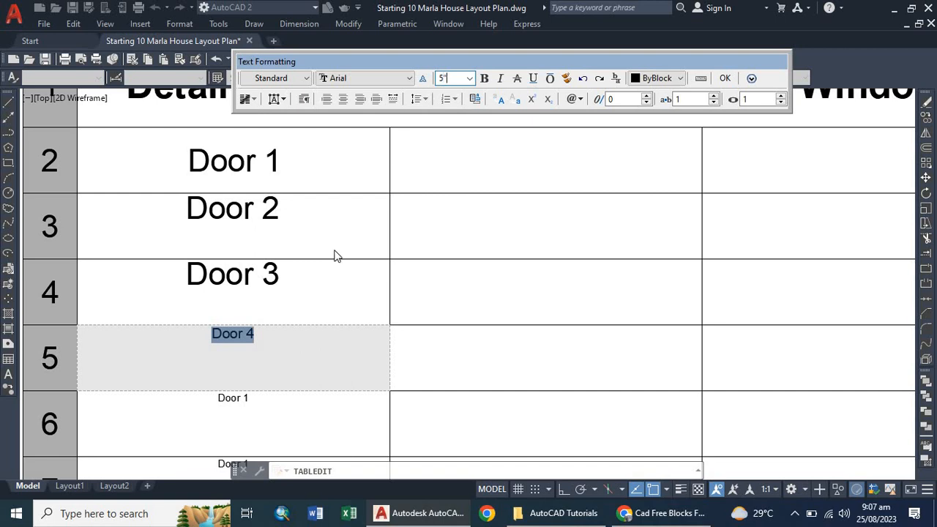
pyautogui.scroll(-4, 305, 348)
pyautogui.scroll(4, 244, 316)
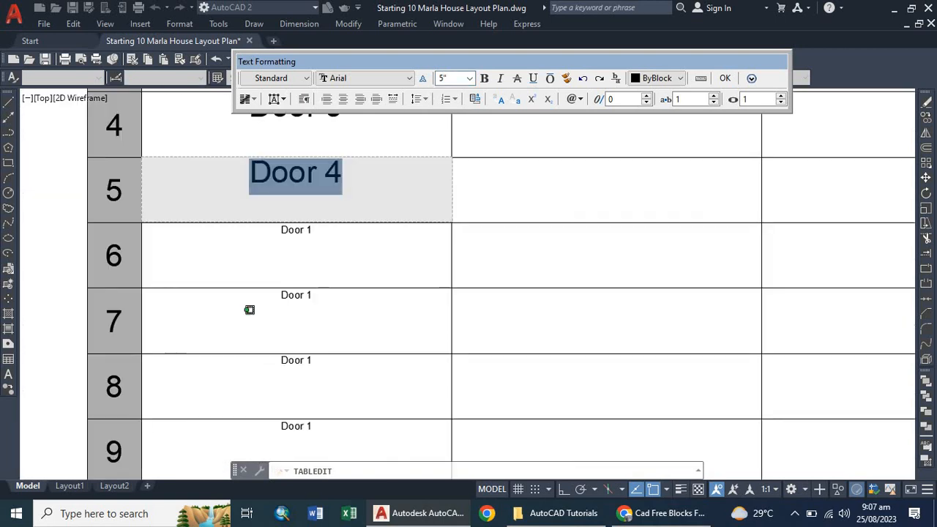
pyautogui.click(303, 241)
# Step: Change the first-column entry in row 6 to Door 5 and set its text height to 5"
pyautogui.doubleClick(293, 228)
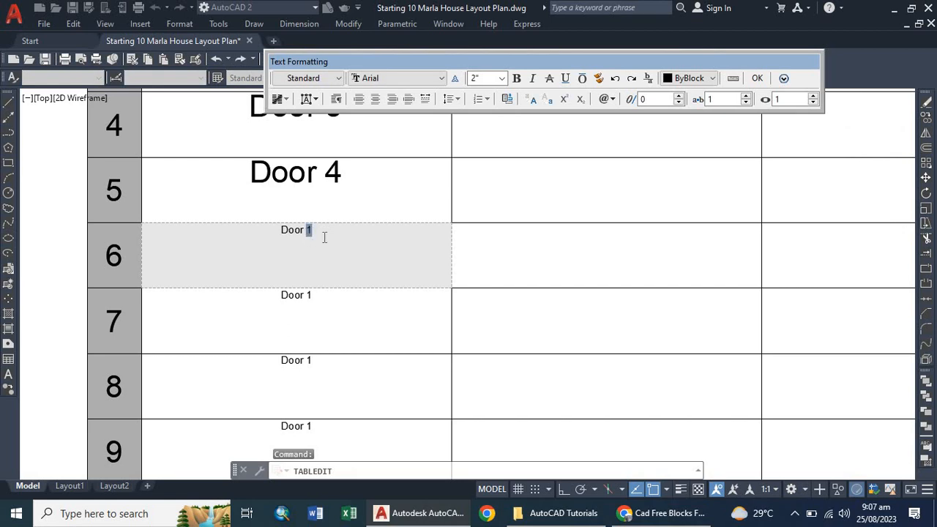
pyautogui.hotkey('ctrl', 'a')
pyautogui.click(477, 78)
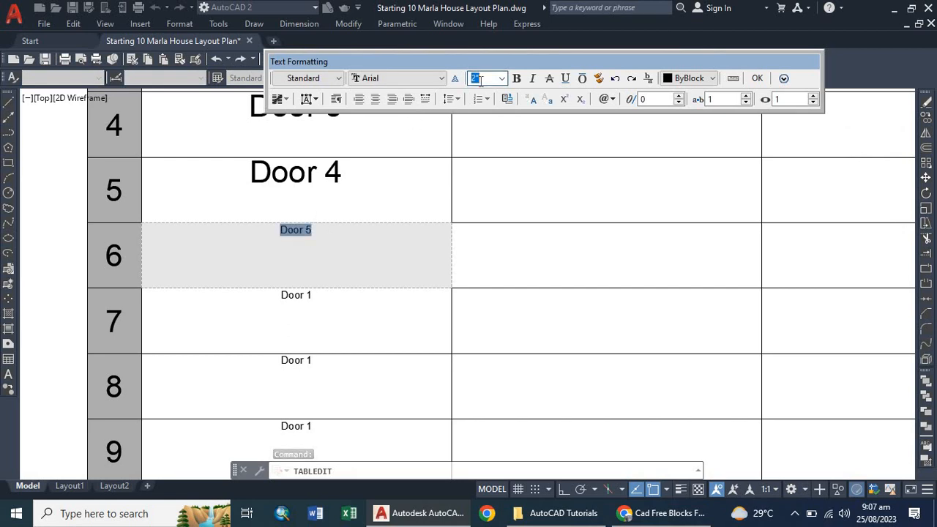
pyautogui.write('5')
pyautogui.press('Return')
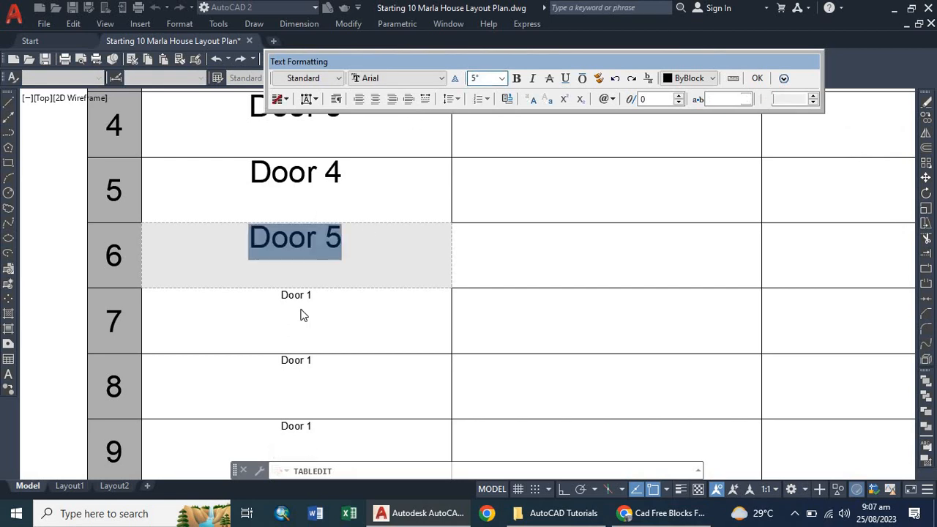
pyautogui.click(297, 302)
# Step: Change the first-column entry in row 7 to Door 6 and set its text height to 5"
pyautogui.doubleClick(295, 294)
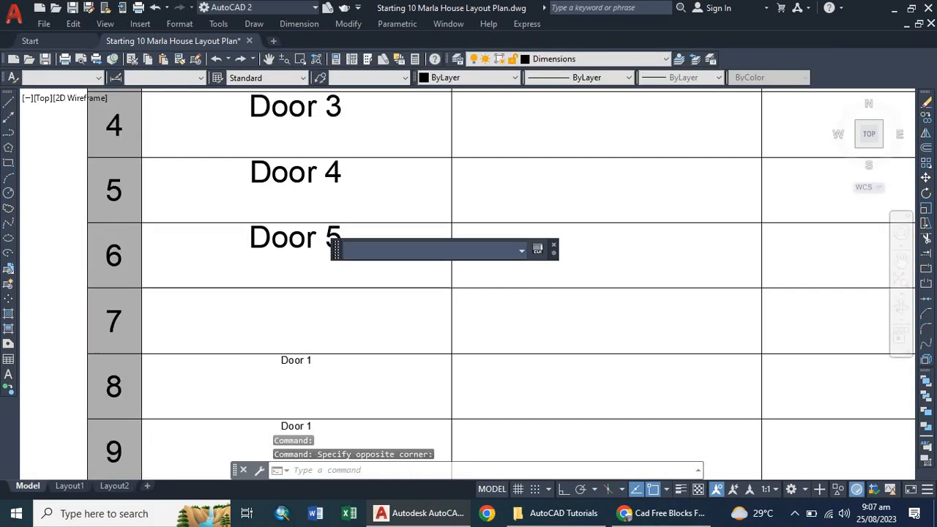
pyautogui.moveTo(343, 297); pyautogui.dragTo(273, 294)
pyautogui.write('6')
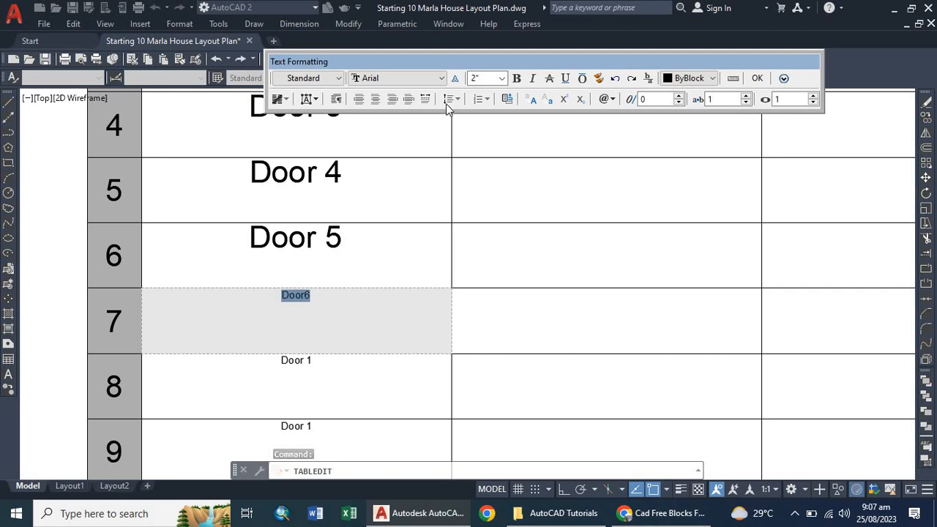
pyautogui.click(480, 78)
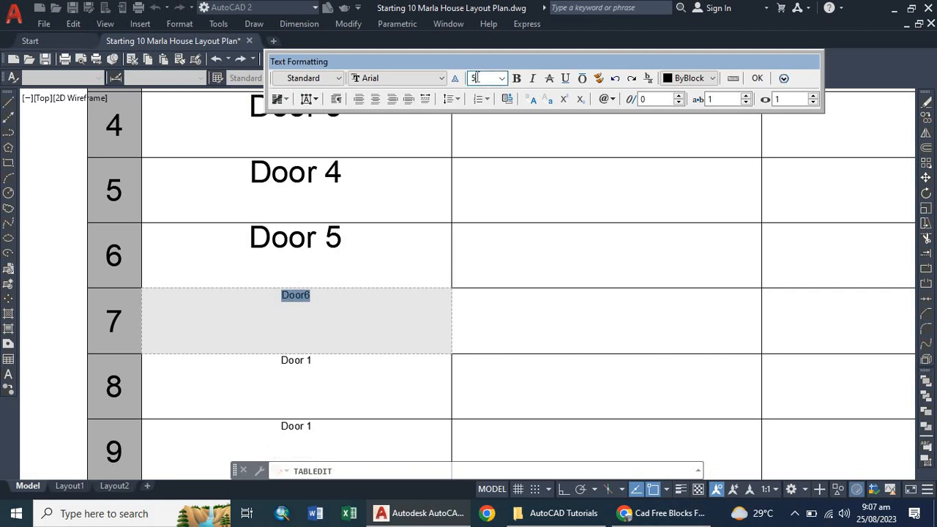
pyautogui.write('5')
pyautogui.press('Return')
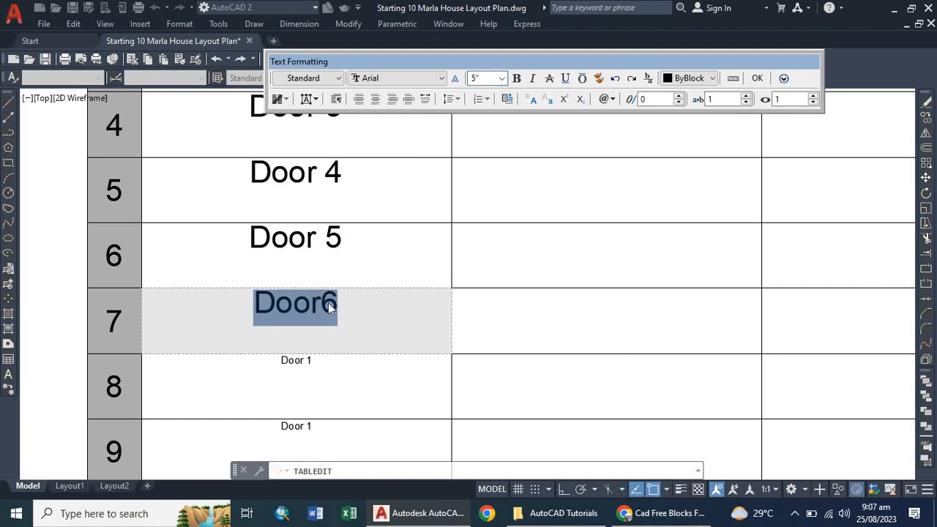
pyautogui.click(338, 305)
pyautogui.click(300, 368)
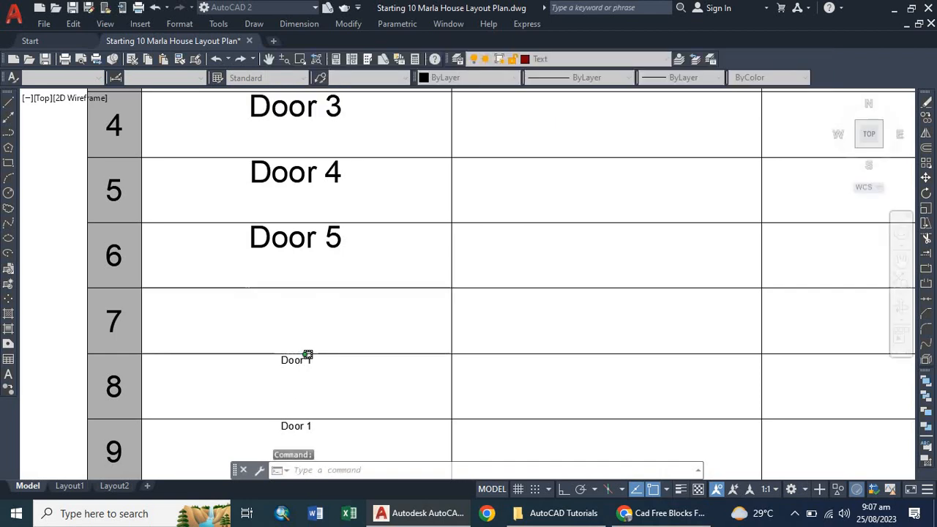
# Step: Change the first-column entry in row 8 to Door 7 and set its text height to 5"
pyautogui.click(303, 368)
pyautogui.scroll(-4, 295, 248)
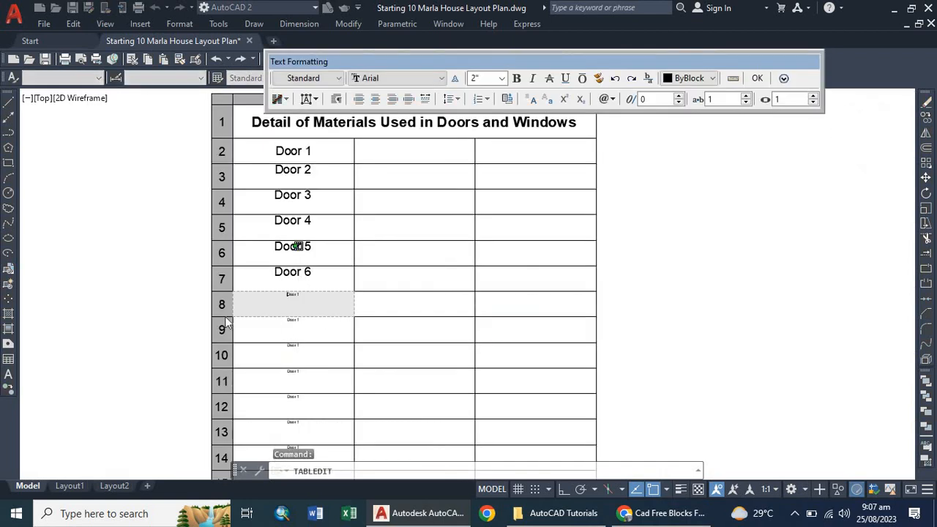
pyautogui.scroll(6, 265, 298)
pyautogui.moveTo(370, 252); pyautogui.dragTo(443, 251)
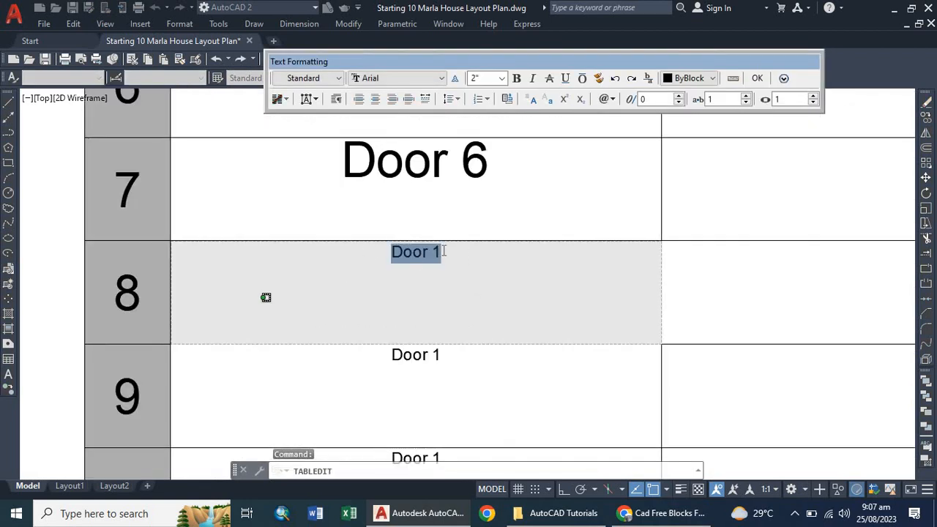
pyautogui.click(455, 250)
pyautogui.press('BackSpace')
pyautogui.write('7')
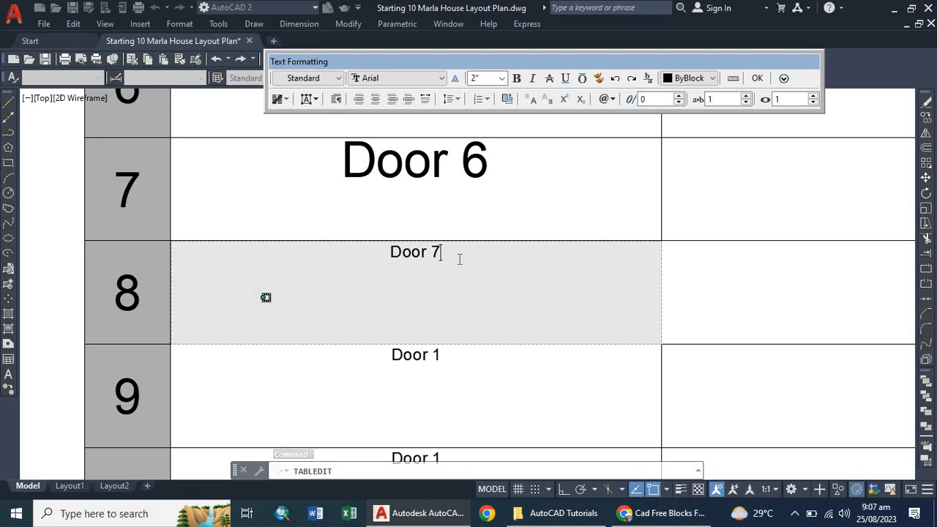
pyautogui.moveTo(352, 263); pyautogui.dragTo(448, 253)
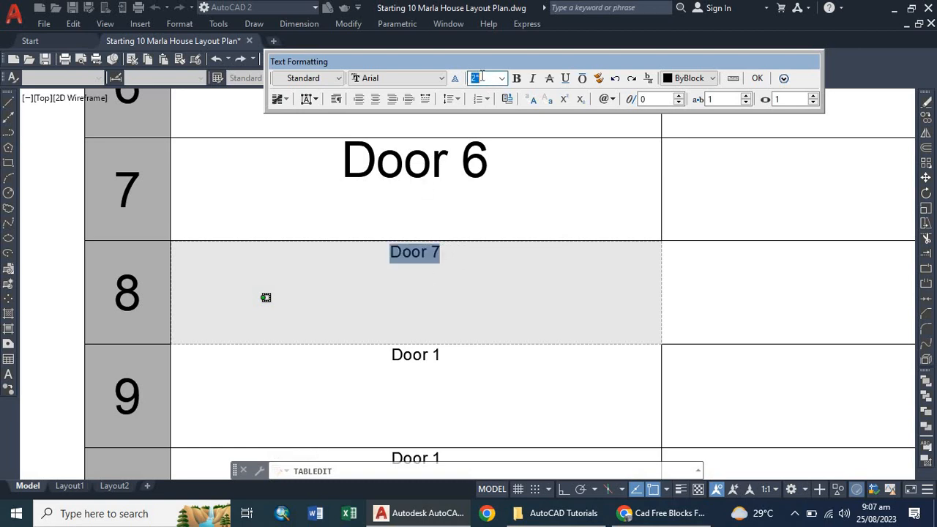
pyautogui.write('5"')
pyautogui.press('Return')
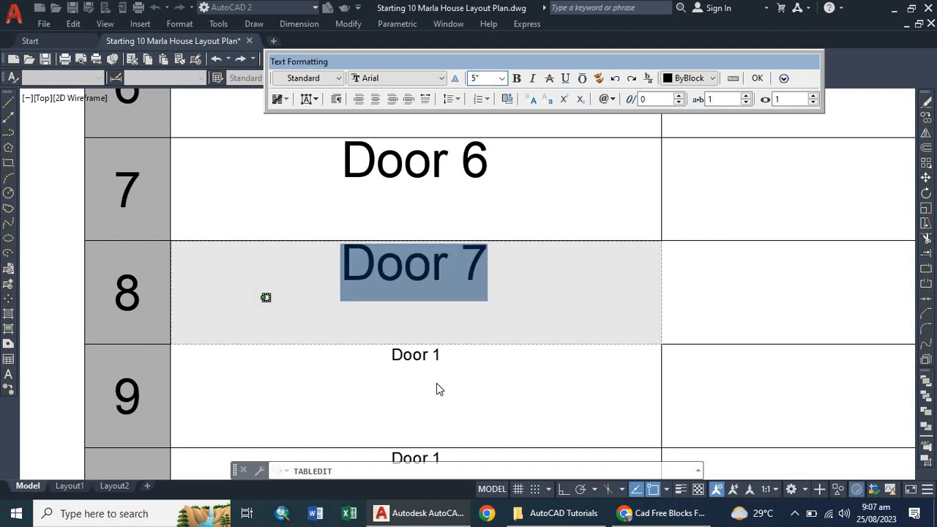
pyautogui.click(266, 298)
# Step: Change the first-column entry in row 9 to Door 8 and set its text height to 5"
pyautogui.doubleClick(409, 356)
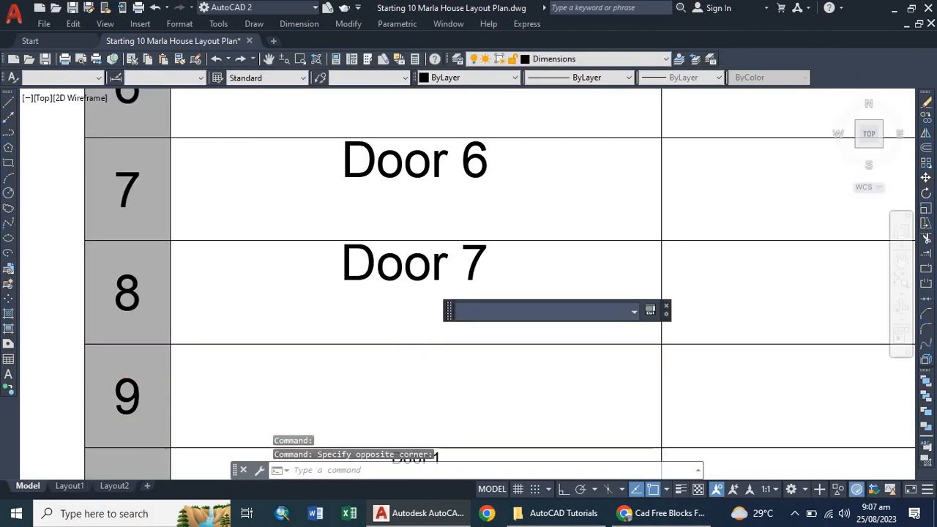
pyautogui.press('BackSpace')
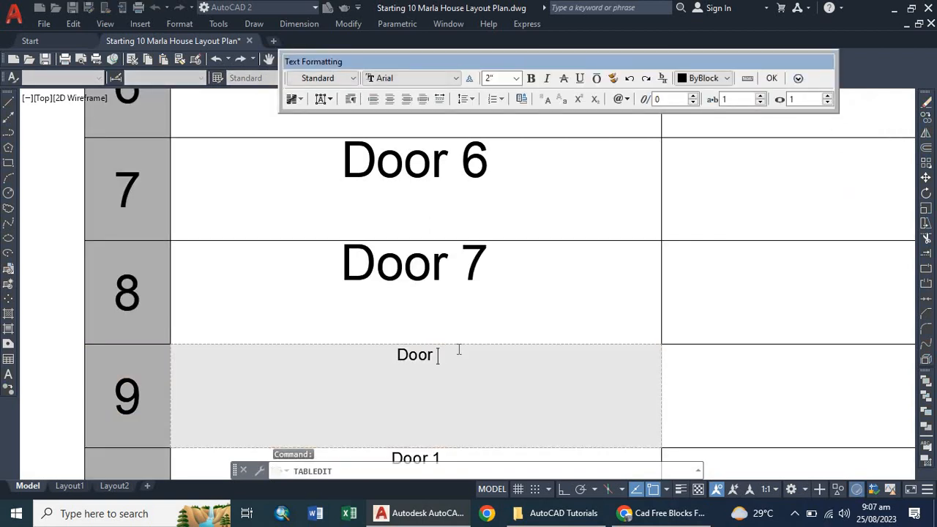
pyautogui.write('8')
pyautogui.moveTo(454, 359); pyautogui.dragTo(334, 358)
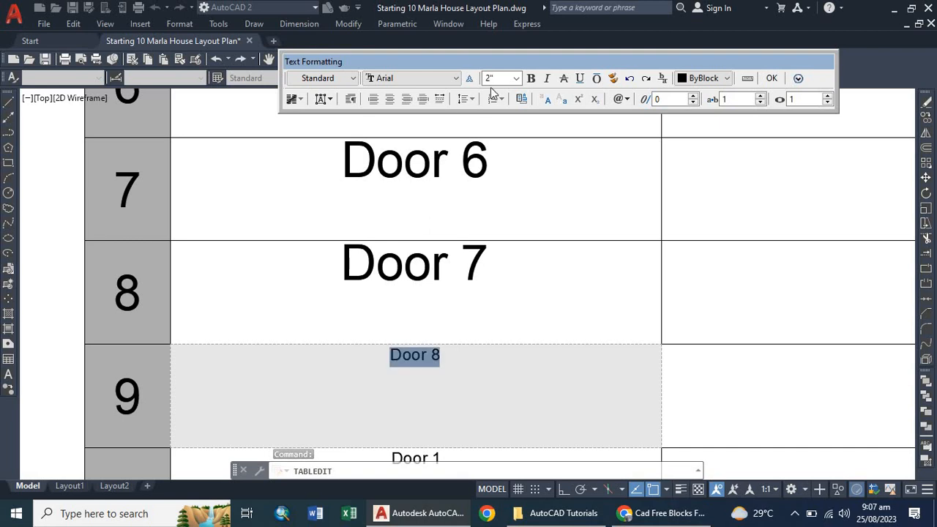
pyautogui.write('5')
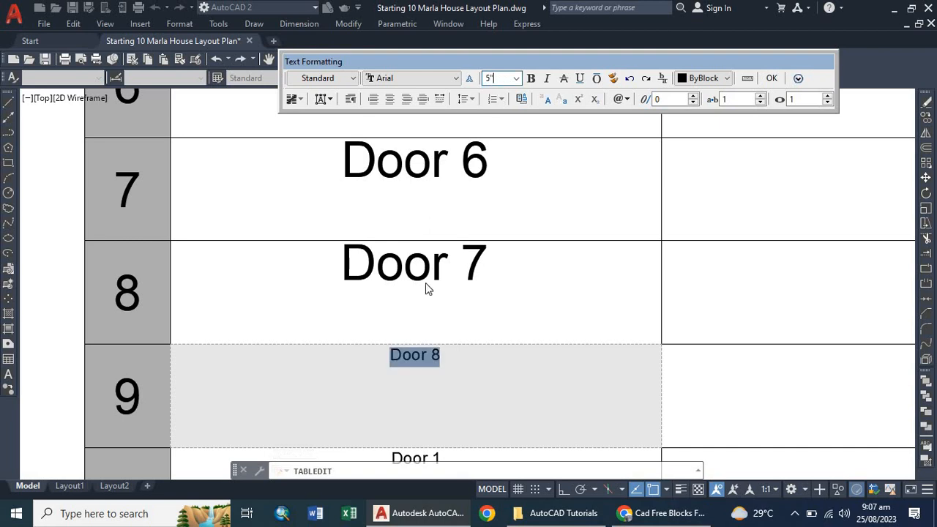
pyautogui.press('Return')
# Step: Change the first-column entry in row 10 to Door 9 and set its text height to 5"
pyautogui.scroll(-3, 424, 324)
pyautogui.scroll(3, 406, 336)
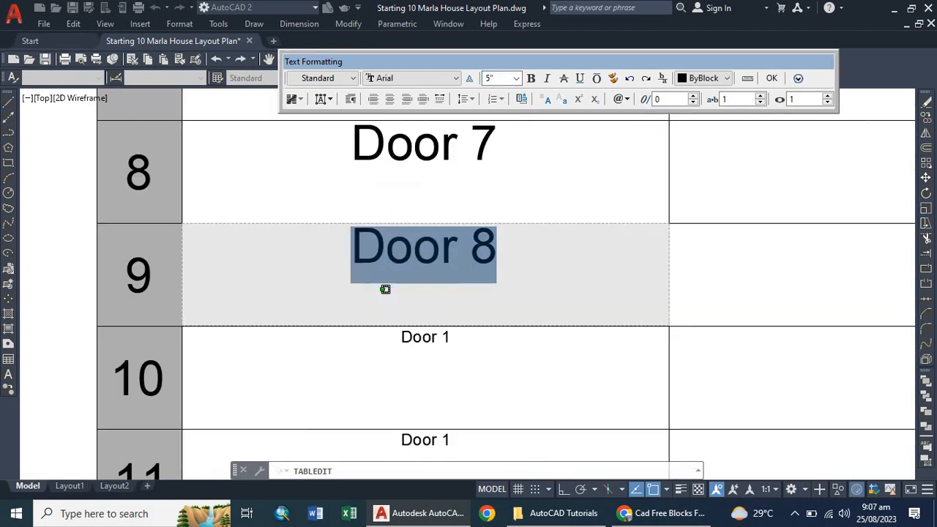
pyautogui.click(407, 334)
pyautogui.doubleClick(450, 338)
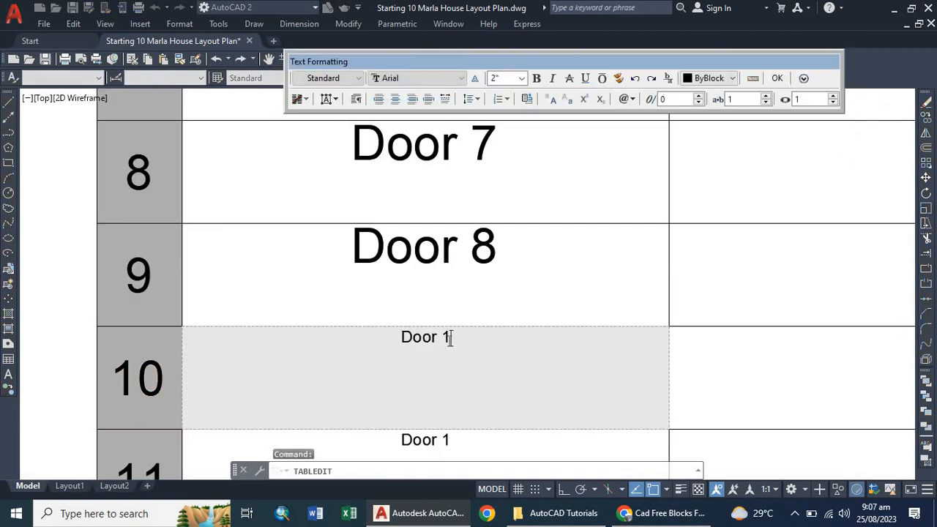
pyautogui.moveTo(450, 338); pyautogui.dragTo(369, 338)
pyautogui.write('9')
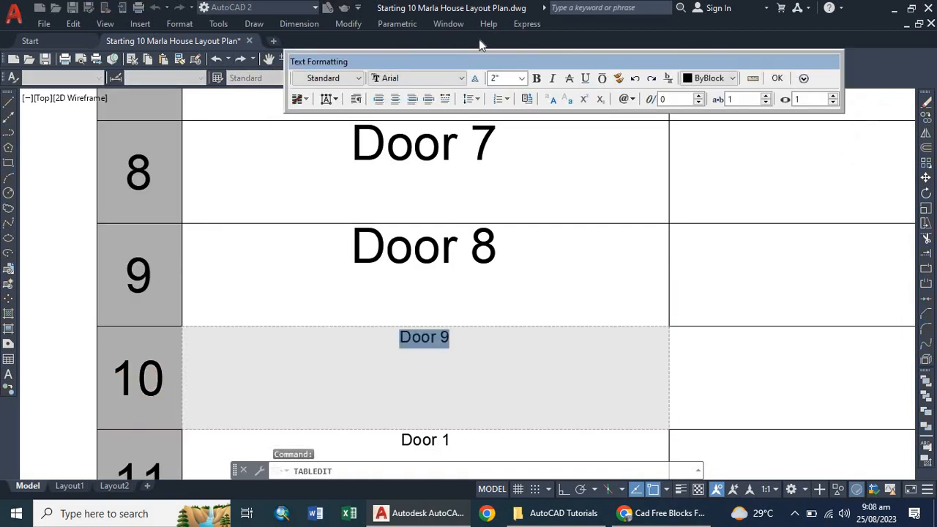
pyautogui.click(501, 78)
pyautogui.write('5')
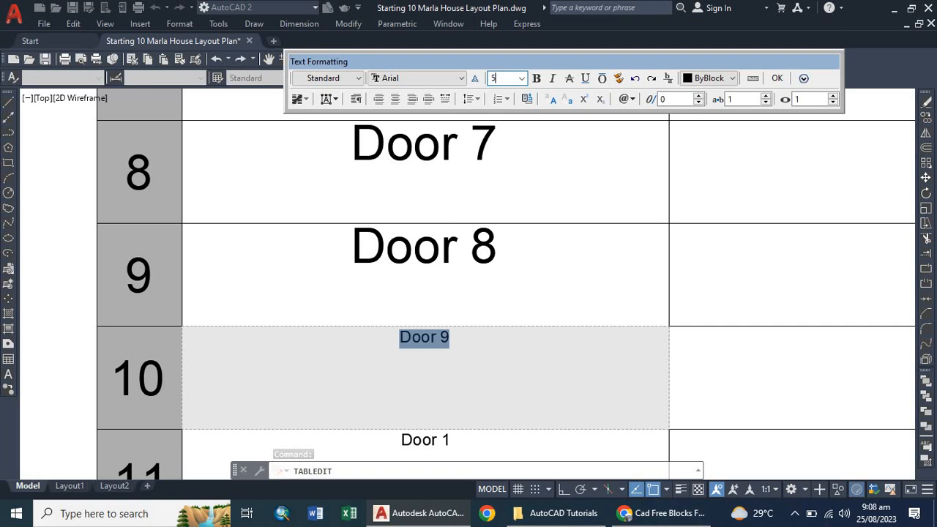
# Step: Change the first-column entry in row 11 to Door 10 and set its text height to 5"
pyautogui.scroll(-2, 412, 267)
pyautogui.scroll(2, 412, 260)
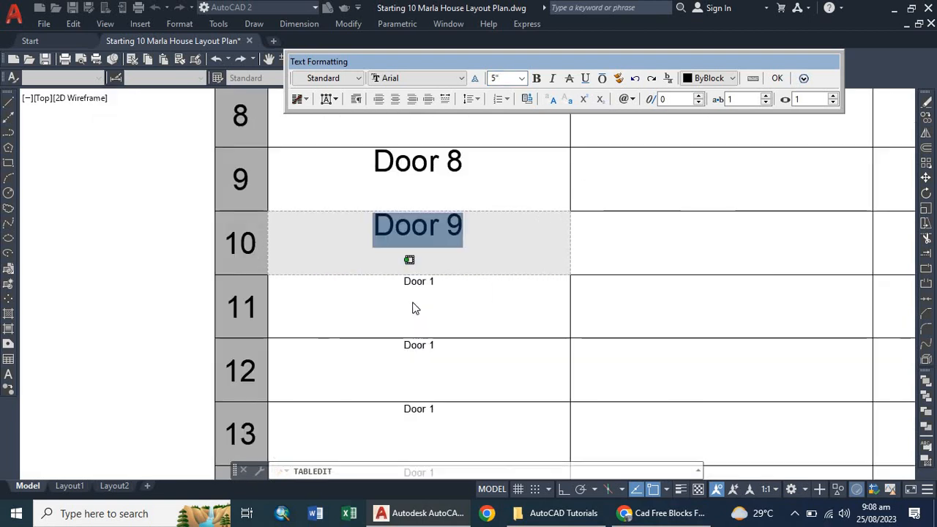
pyautogui.click(419, 281)
pyautogui.doubleClick(419, 281)
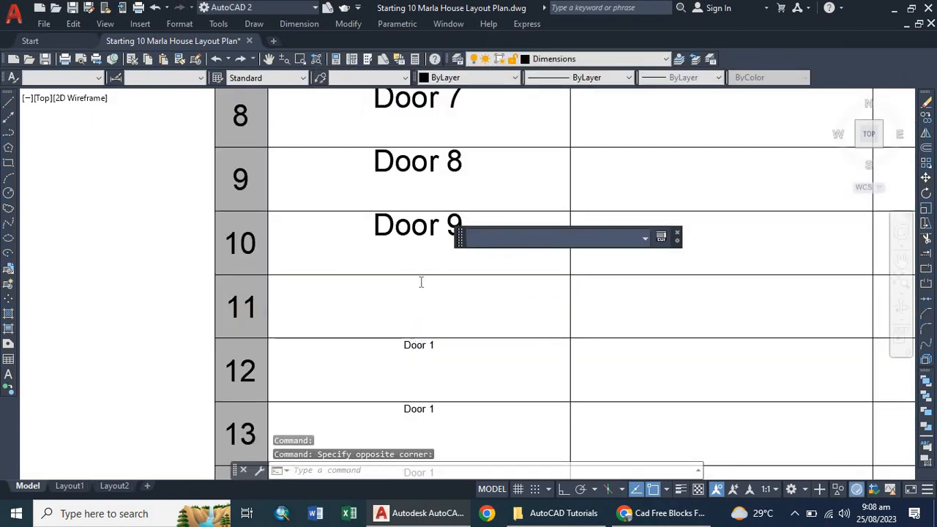
pyautogui.write('0')
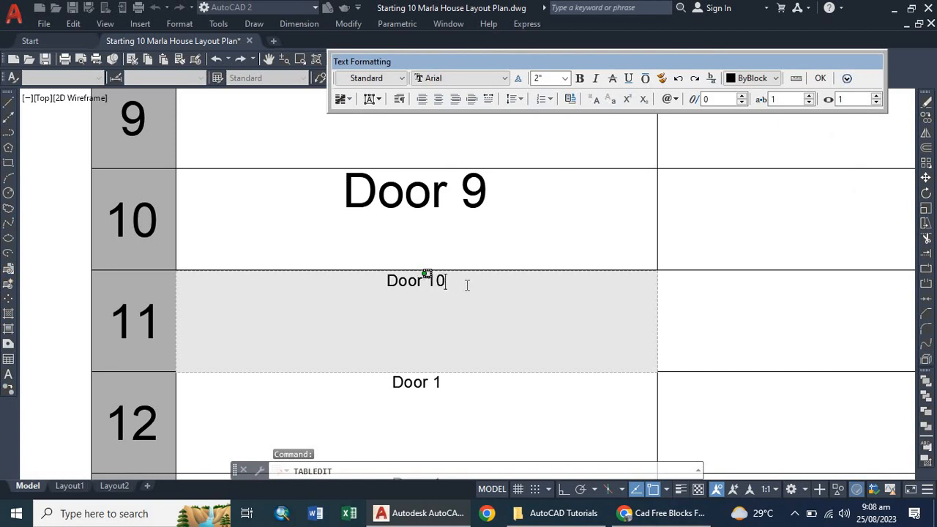
pyautogui.moveTo(464, 284); pyautogui.dragTo(352, 285)
pyautogui.click(538, 78)
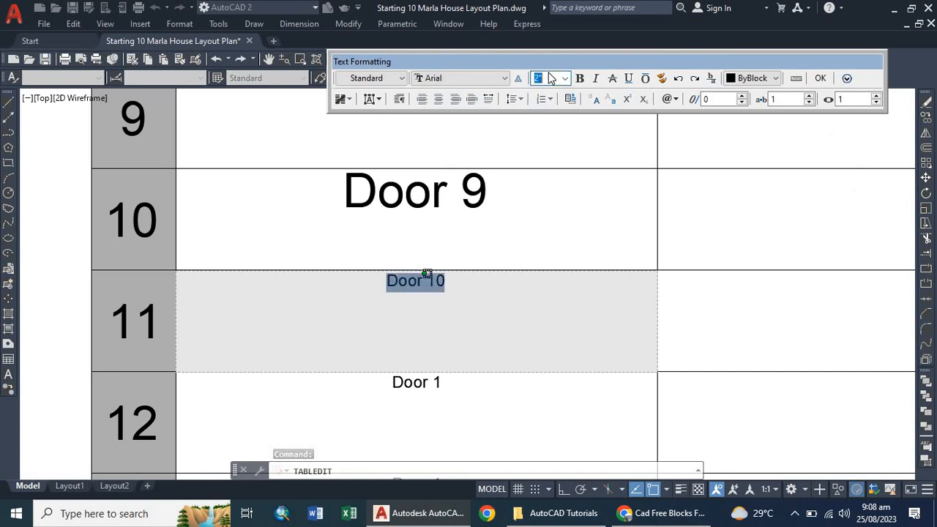
pyautogui.write('5"')
pyautogui.press('Return')
# Step: Change the first-column entry in row 12 to Door 11 and set its text height to 5"
pyautogui.scroll(-2, 404, 192)
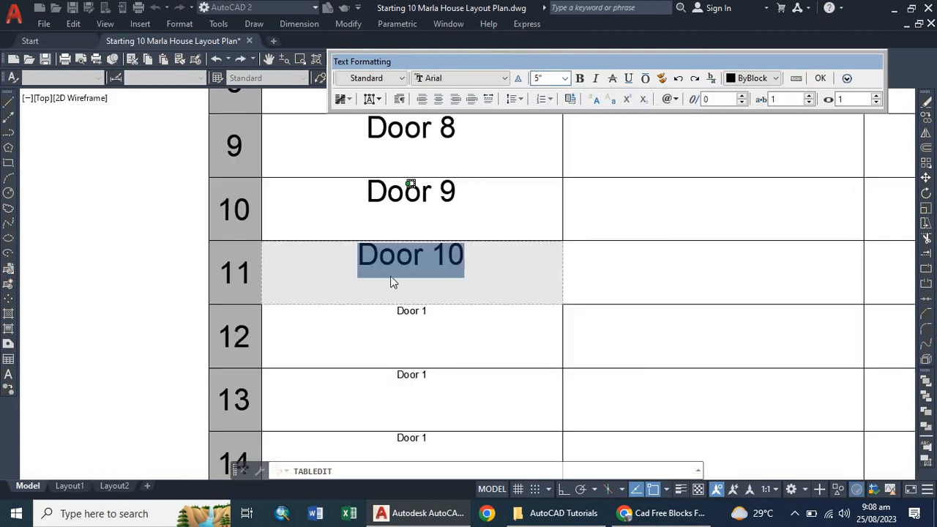
pyautogui.scroll(4, 391, 314)
pyautogui.click(417, 322)
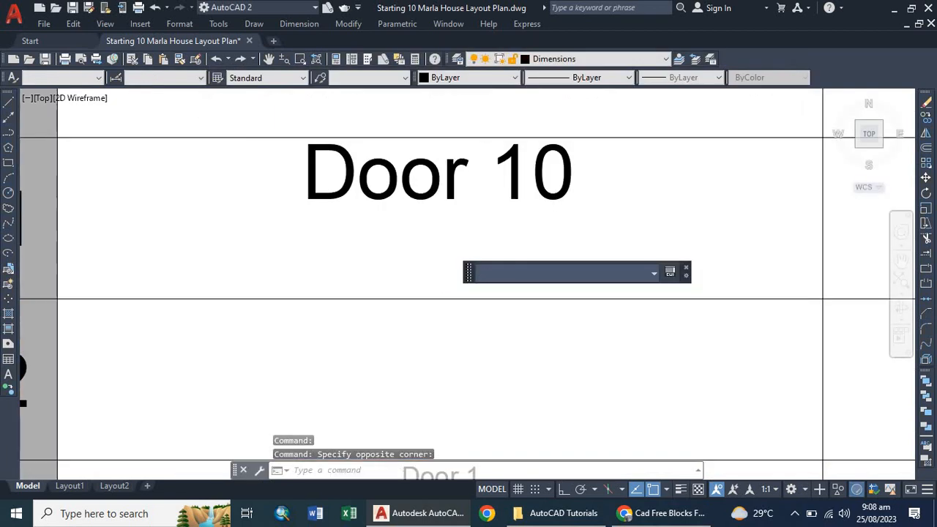
pyautogui.doubleClick(505, 315)
pyautogui.write('11')
pyautogui.hotkey('ctrl', 'a')
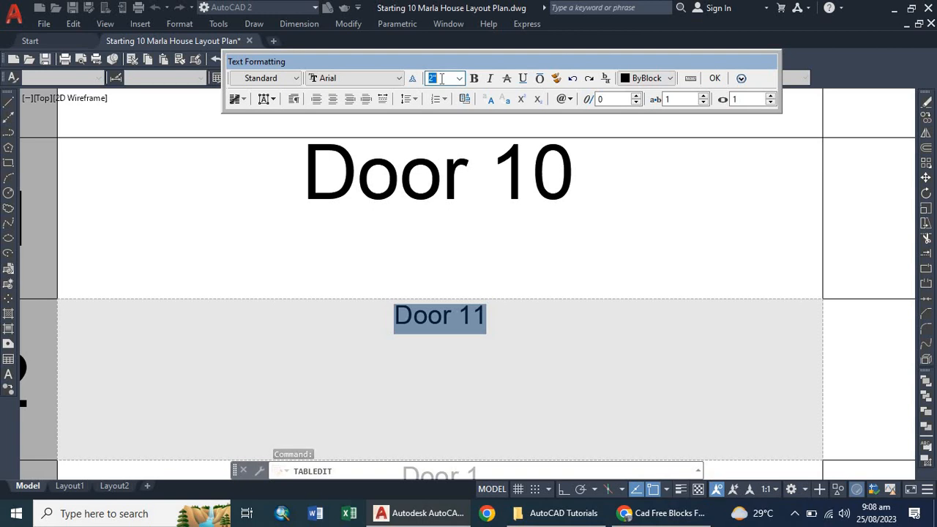
pyautogui.write('5')
pyautogui.press('Return')
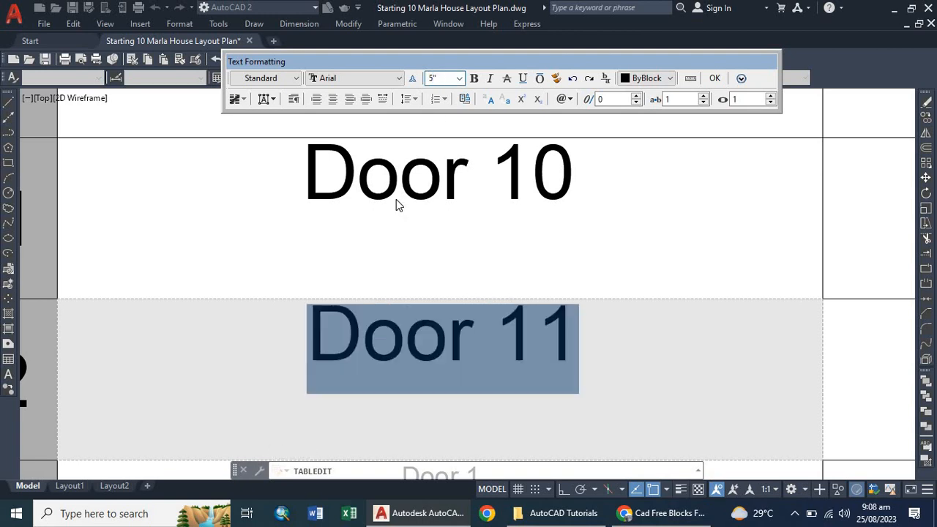
# Step: Change the first-column entry in row 13 to Door 12, set its text height to 5" and leave the table editing
pyautogui.scroll(-4, 398, 202)
pyautogui.scroll(5, 413, 311)
pyautogui.scroll(-4, 387, 327)
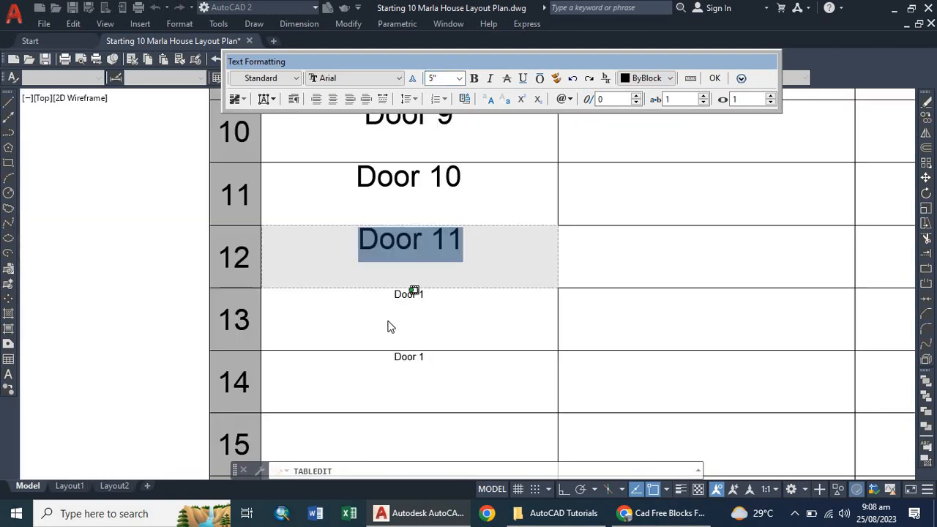
pyautogui.scroll(-2, 393, 312)
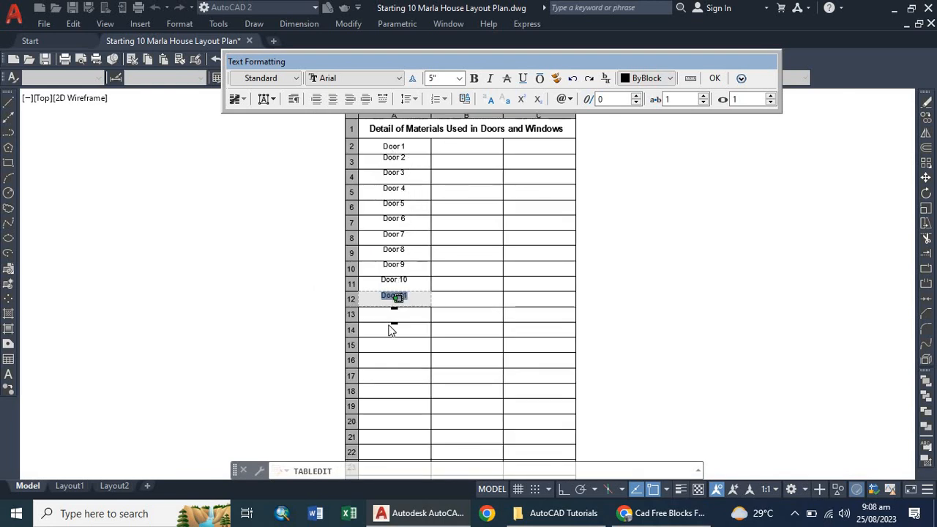
pyautogui.scroll(4, 390, 330)
pyautogui.click(397, 286)
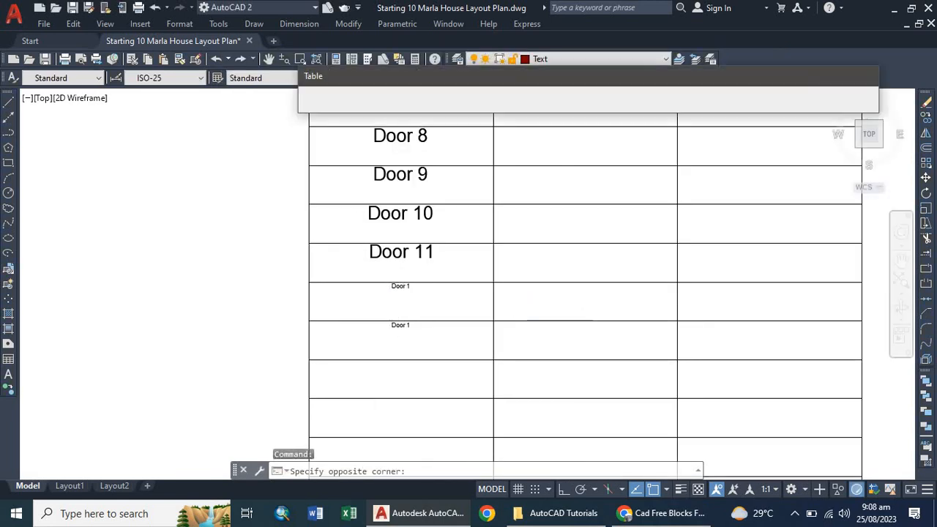
pyautogui.doubleClick(425, 285)
pyautogui.scroll(4, 428, 283)
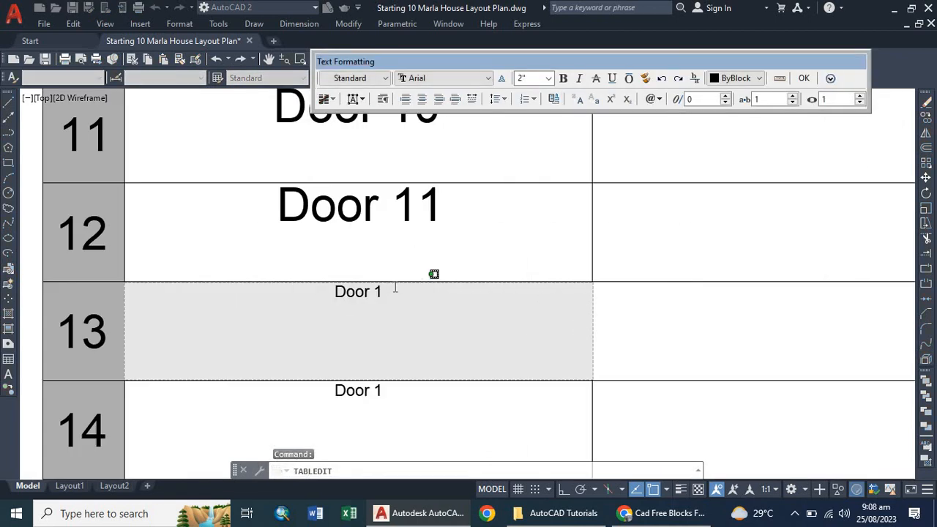
pyautogui.write('2')
pyautogui.moveTo(295, 292); pyautogui.dragTo(388, 293)
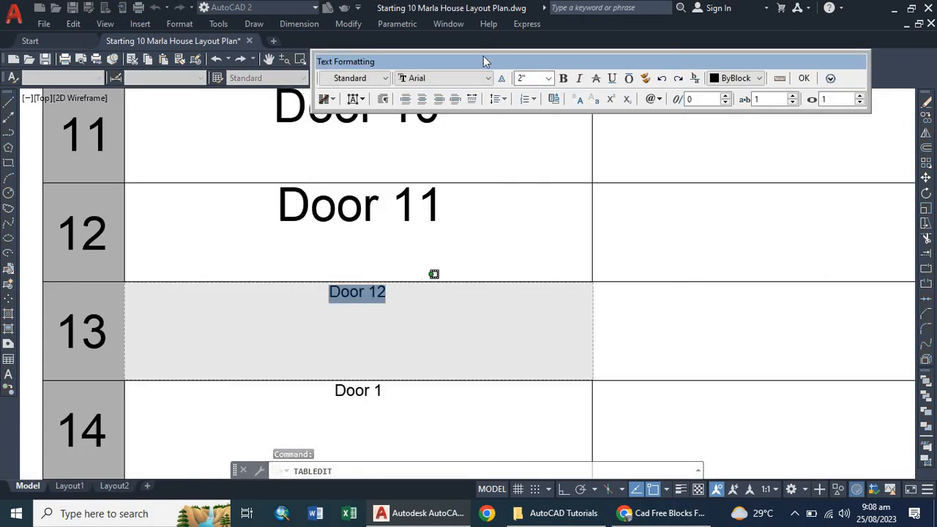
pyautogui.click(526, 79)
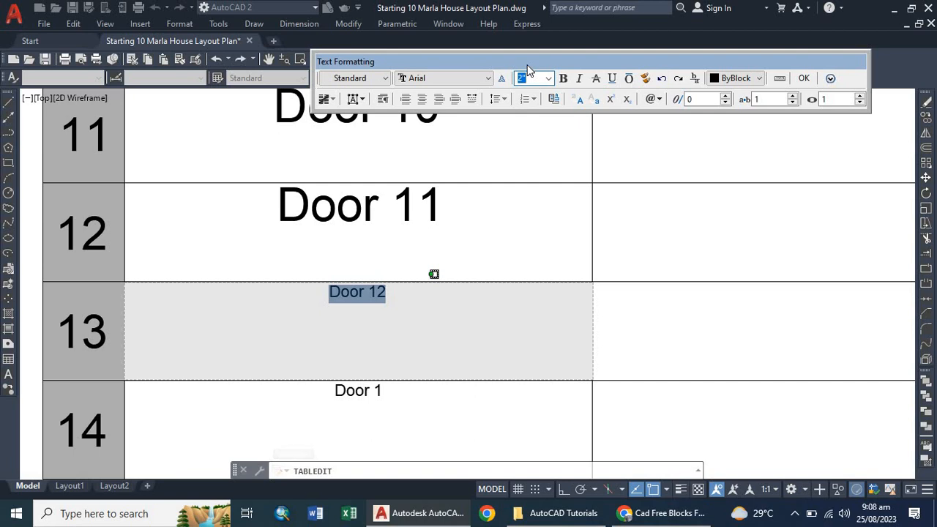
pyautogui.write('5')
pyautogui.press('Return')
pyautogui.scroll(-6, 322, 329)
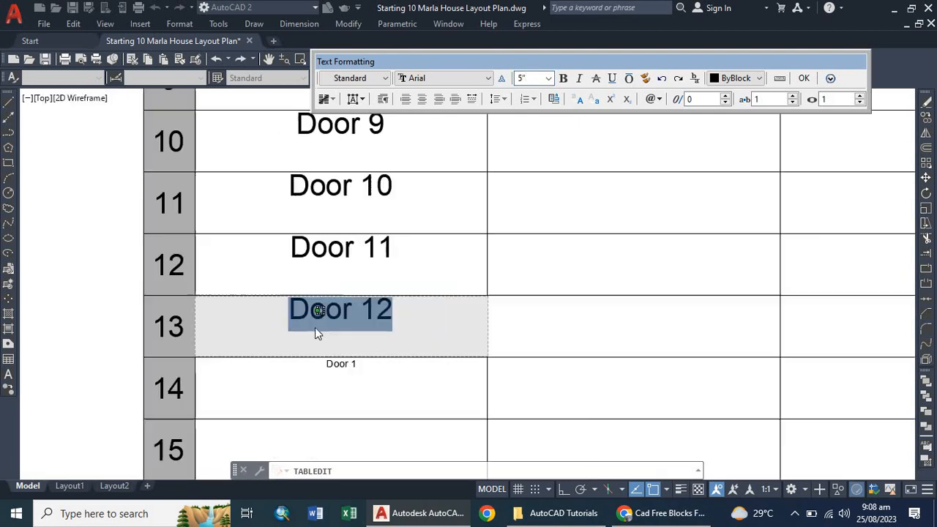
pyautogui.click(429, 287)
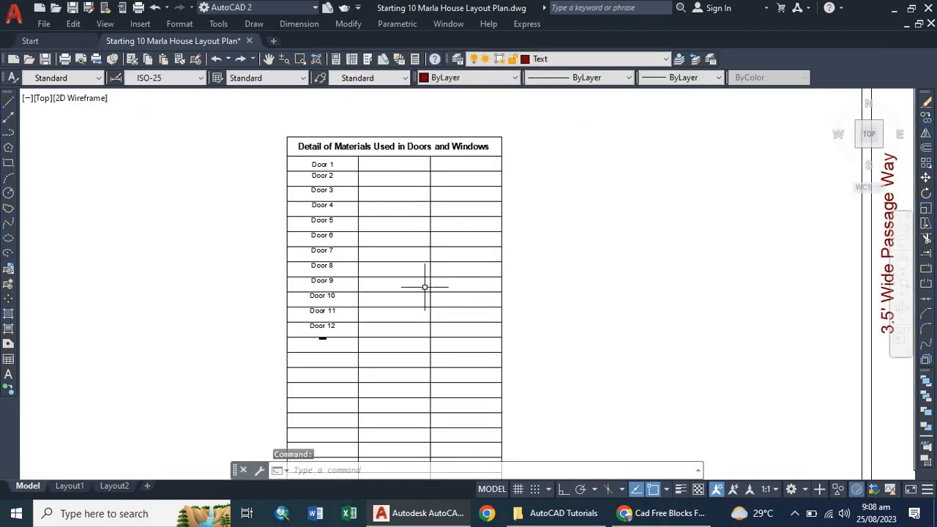
# Step: Examine the numbered door labels across the house plan, including the main gate, and compare them with the table's door entries
pyautogui.scroll(-4, 329, 253)
pyautogui.scroll(2, 352, 253)
pyautogui.scroll(-2, 344, 258)
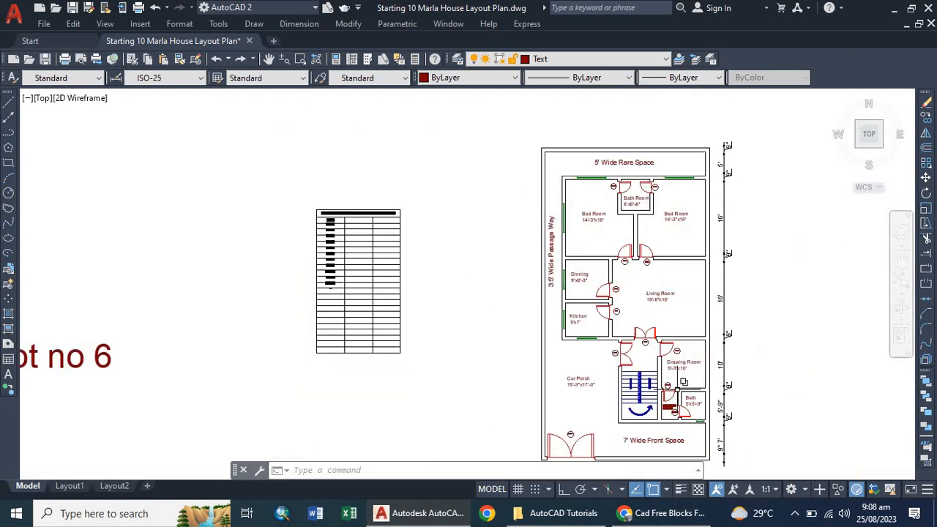
pyautogui.scroll(4, 667, 377)
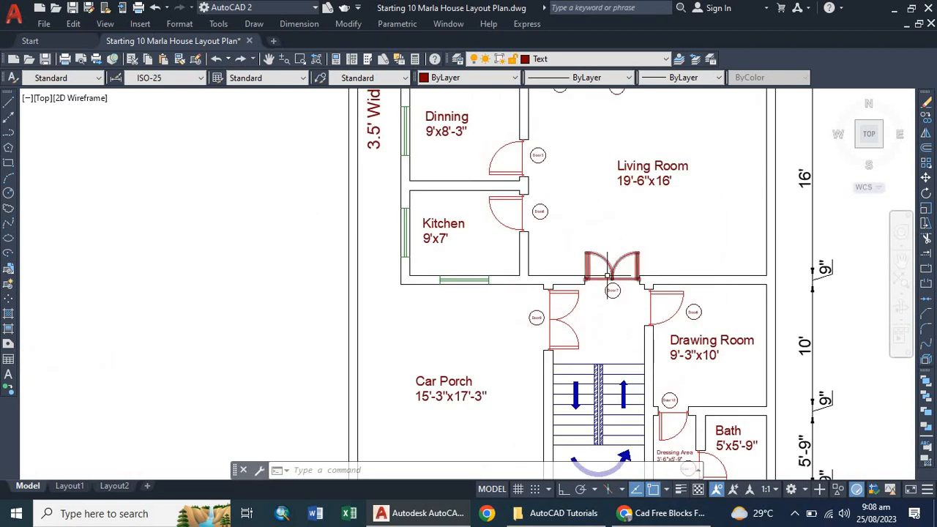
pyautogui.scroll(-4, 574, 265)
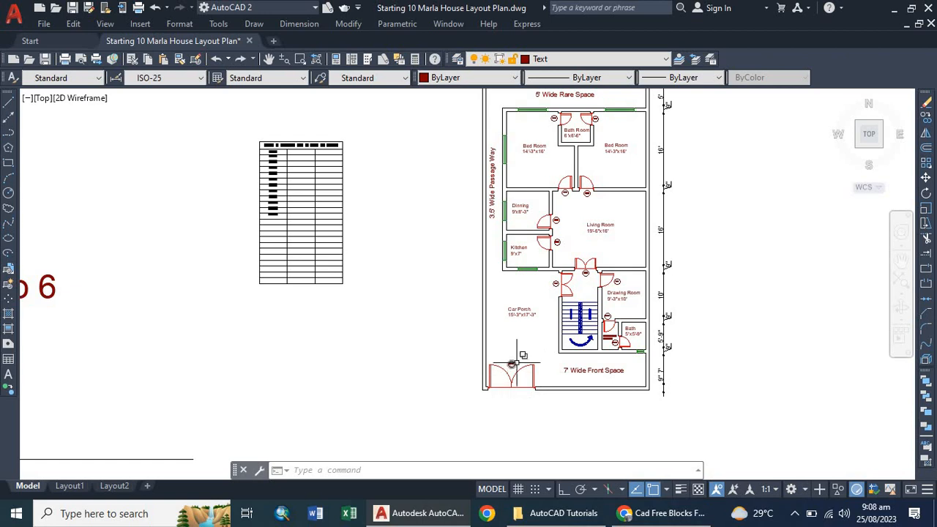
pyautogui.scroll(2, 515, 385)
pyautogui.scroll(2, 513, 388)
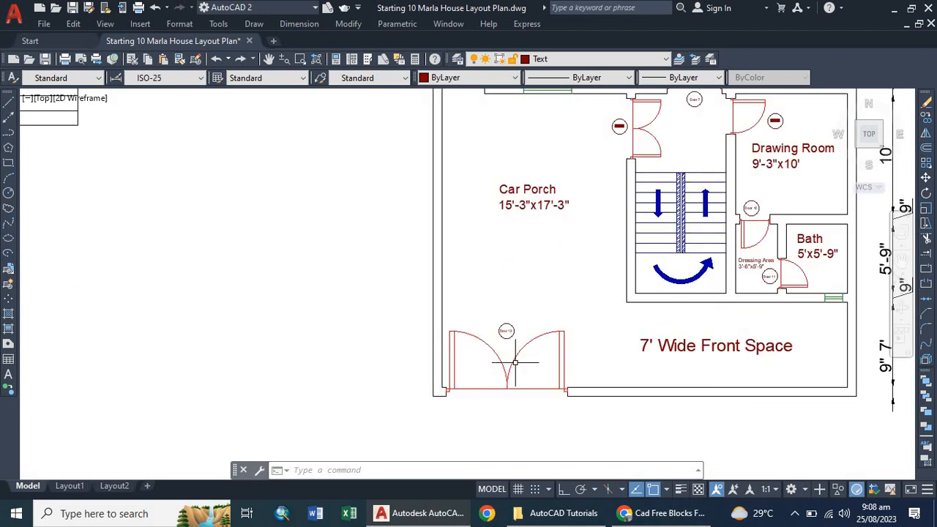
pyautogui.scroll(-2, 484, 399)
pyautogui.scroll(-2, 484, 399)
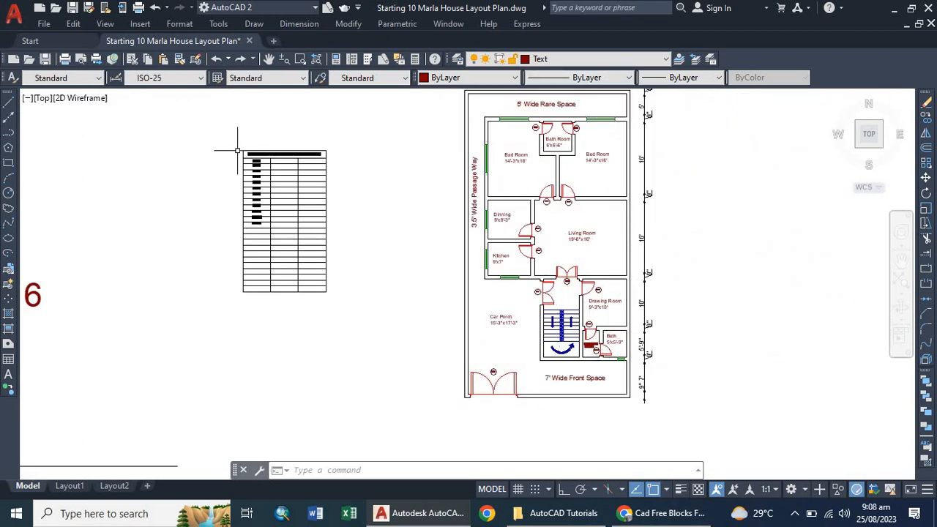
pyautogui.scroll(4, 271, 183)
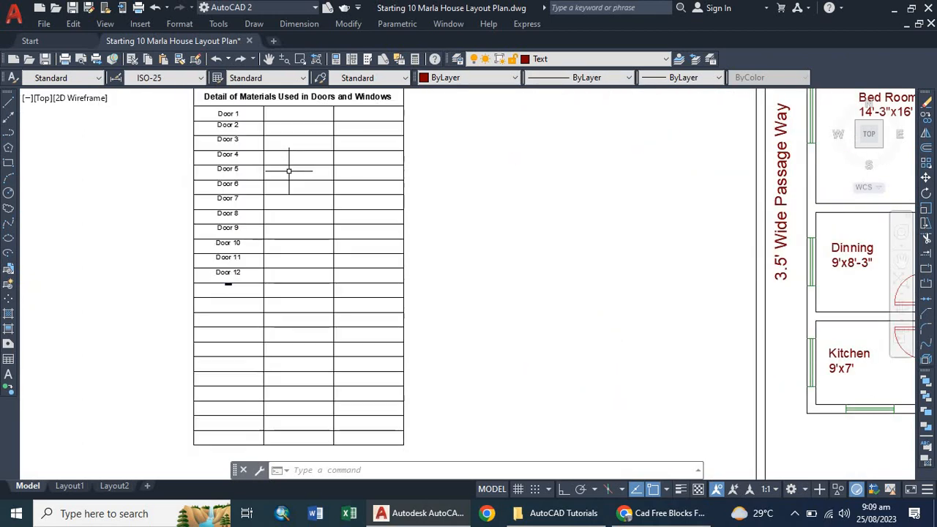
# Step: Enter Wooden as the material in the second-column cell beside Door 1 with a text height of 5"
pyautogui.scroll(-2, 287, 176)
pyautogui.scroll(4, 307, 144)
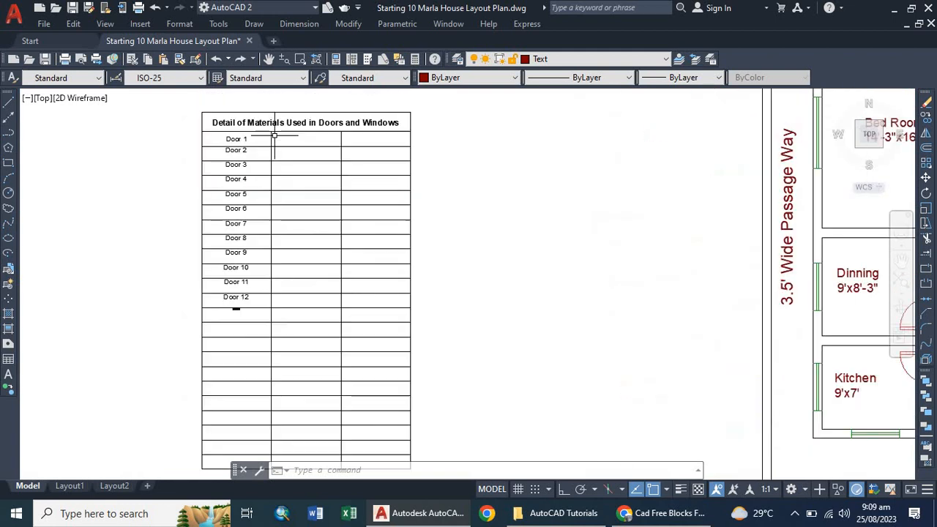
pyautogui.click(311, 147)
pyautogui.click(311, 147)
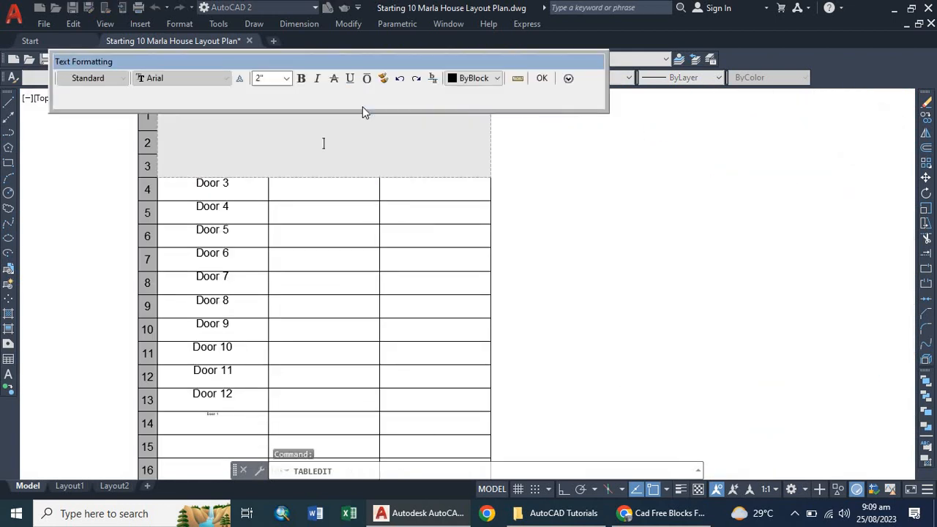
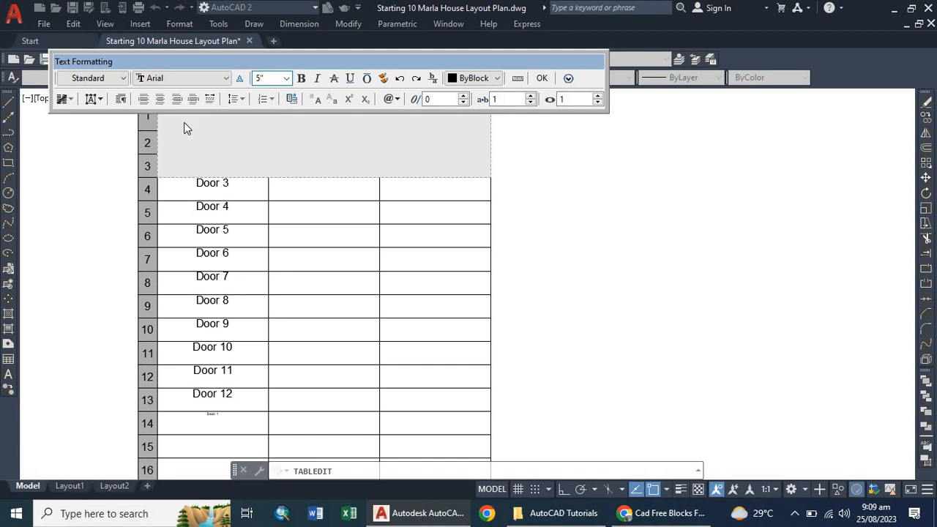
pyautogui.write('W')
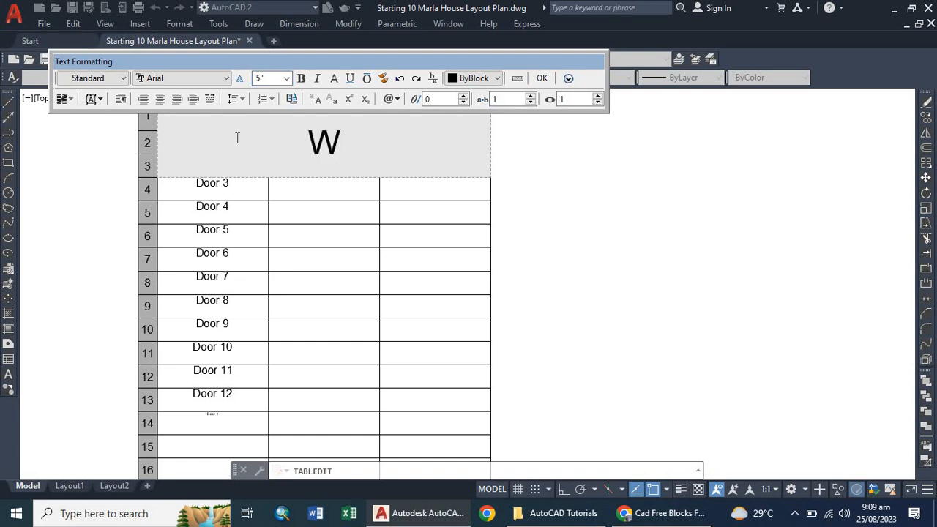
pyautogui.write('oode')
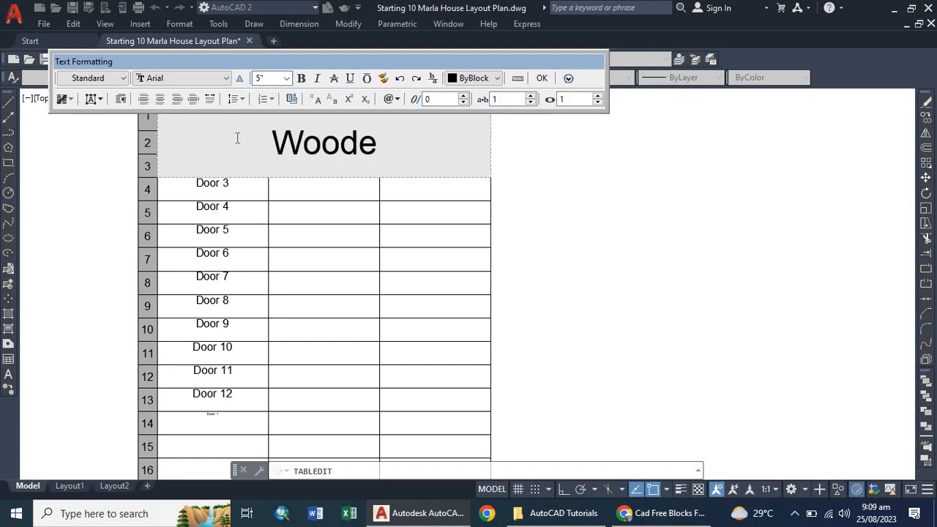
pyautogui.write('n')
pyautogui.click(320, 244)
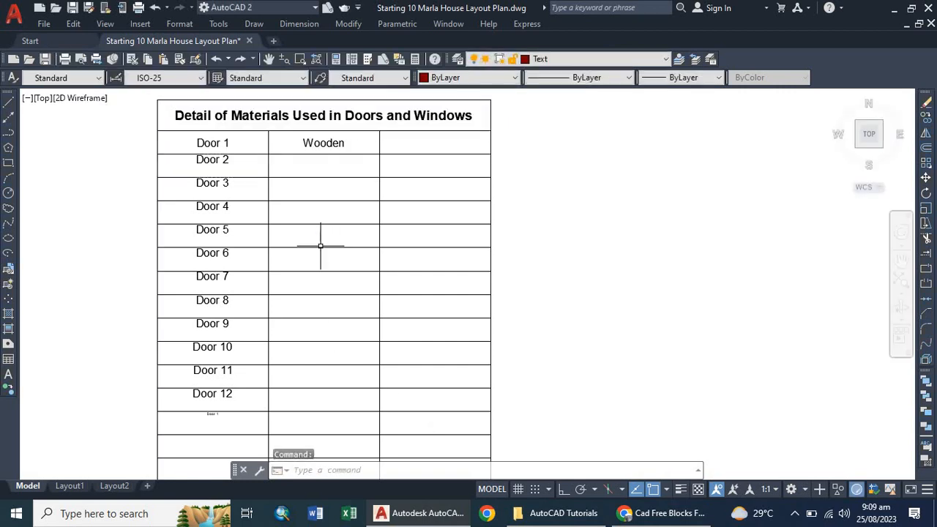
# Step: Select the table cell containing Wooden beside Door 1
pyautogui.click(329, 141)
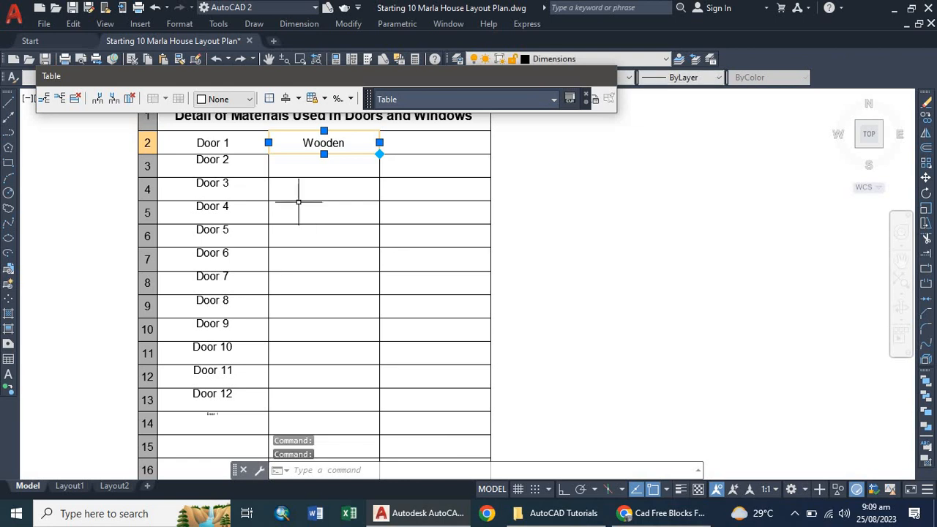
# Step: Fill the second-column cells beside Door 2 through Door 11 with Wooden
pyautogui.click(331, 166)
pyautogui.write('Wooden')
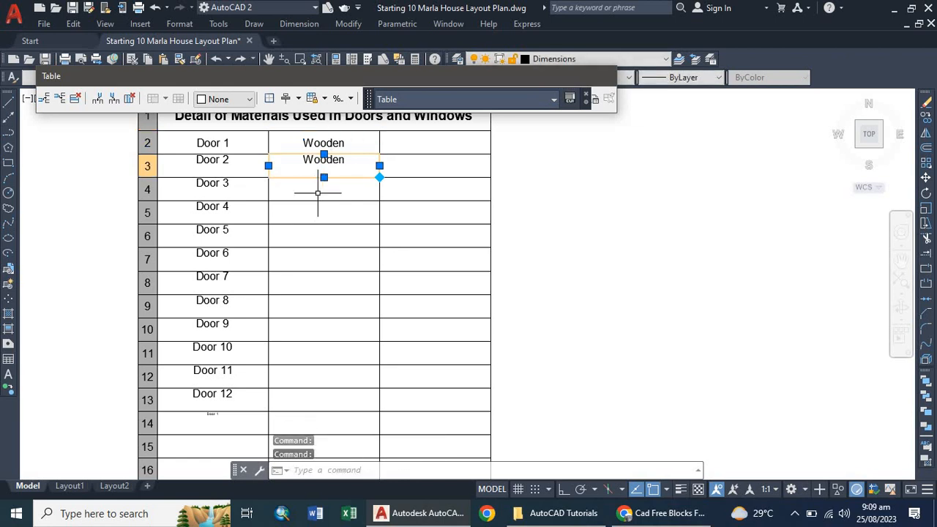
pyautogui.click(320, 190)
pyautogui.write('Wooden')
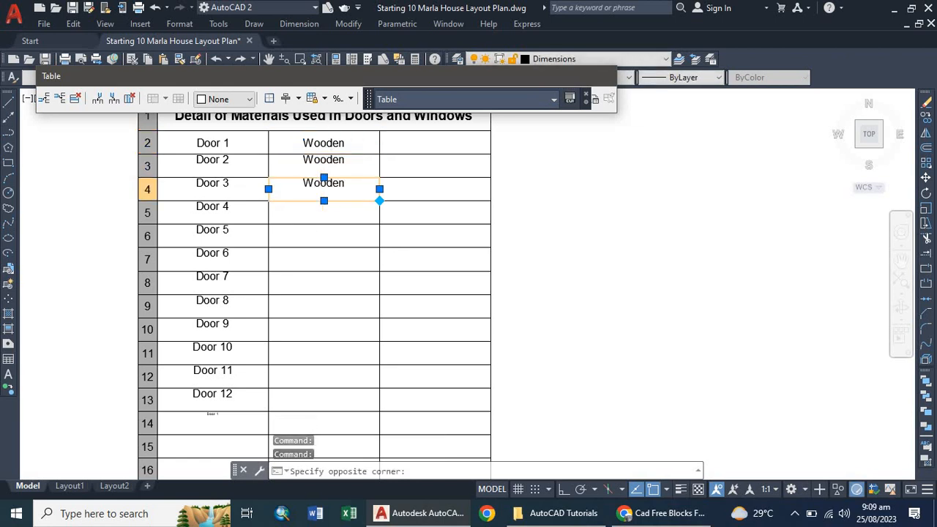
pyautogui.click(322, 213)
pyautogui.write('Wooden')
pyautogui.click(319, 238)
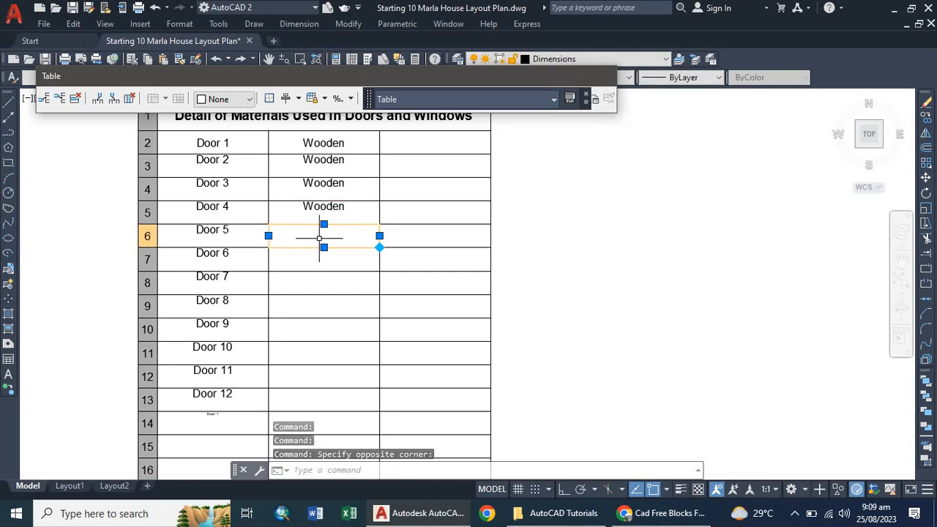
pyautogui.write('Wooden')
pyautogui.click(319, 260)
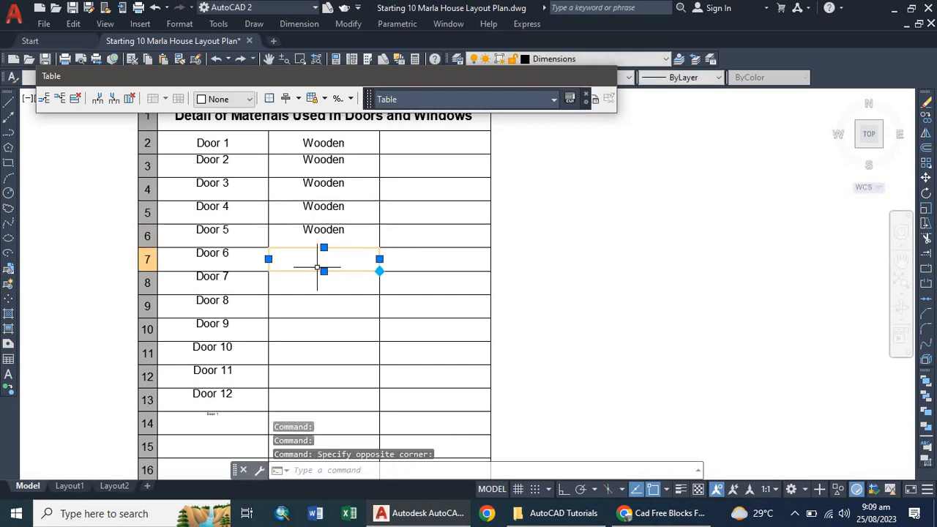
pyautogui.write('Wooden')
pyautogui.click(322, 283)
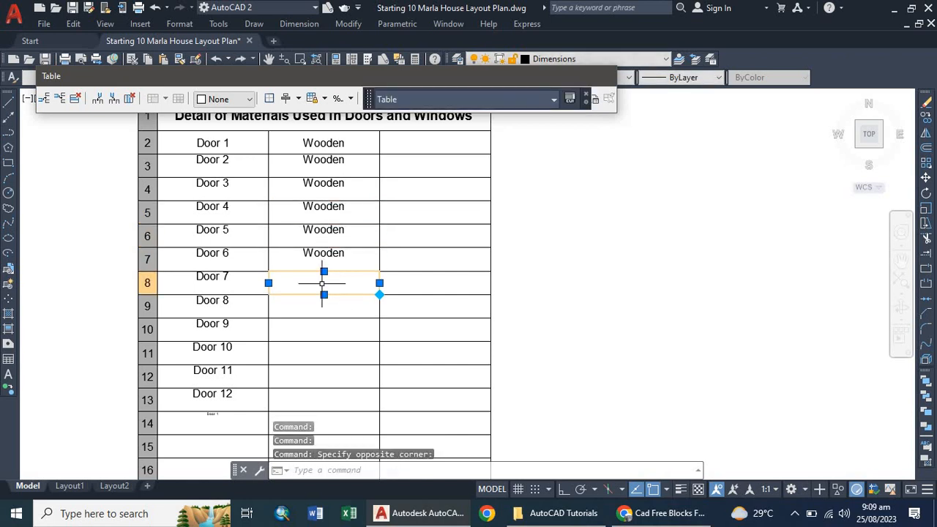
pyautogui.write('Wooden')
pyautogui.click(317, 308)
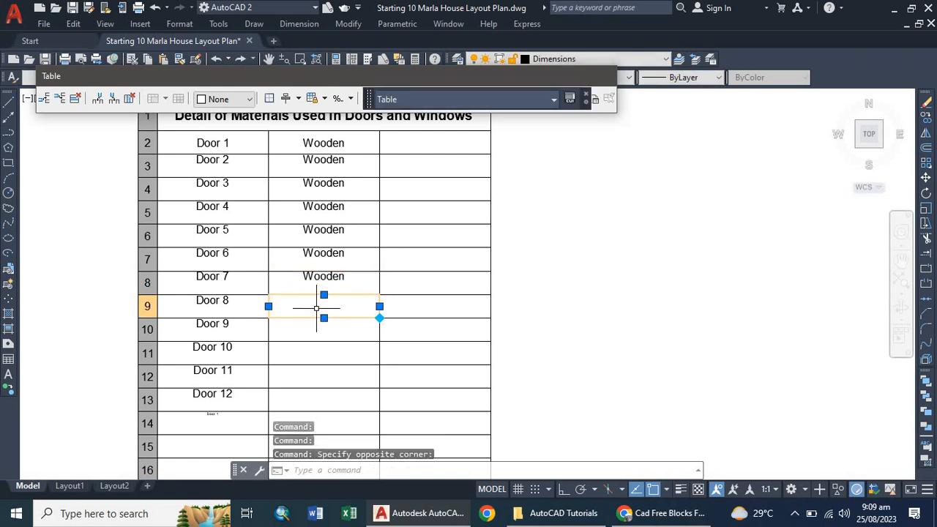
pyautogui.write('Wooden')
pyautogui.click(314, 329)
pyautogui.write('Wooden')
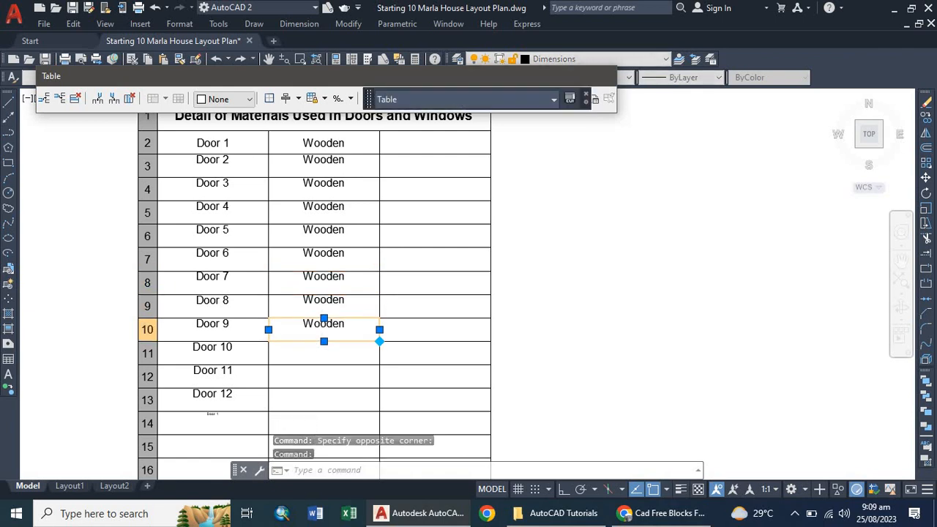
pyautogui.click(301, 348)
pyautogui.write('Wooden')
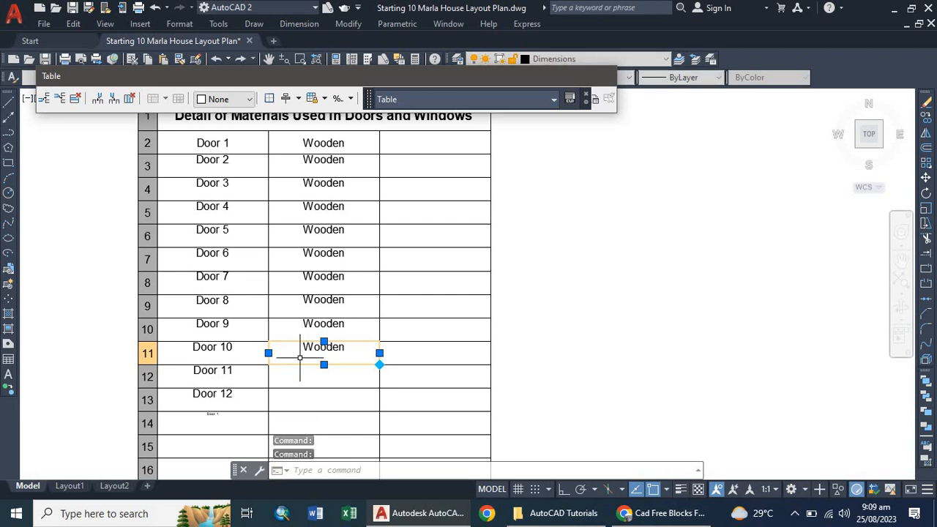
pyautogui.click(298, 375)
pyautogui.write('Wooden')
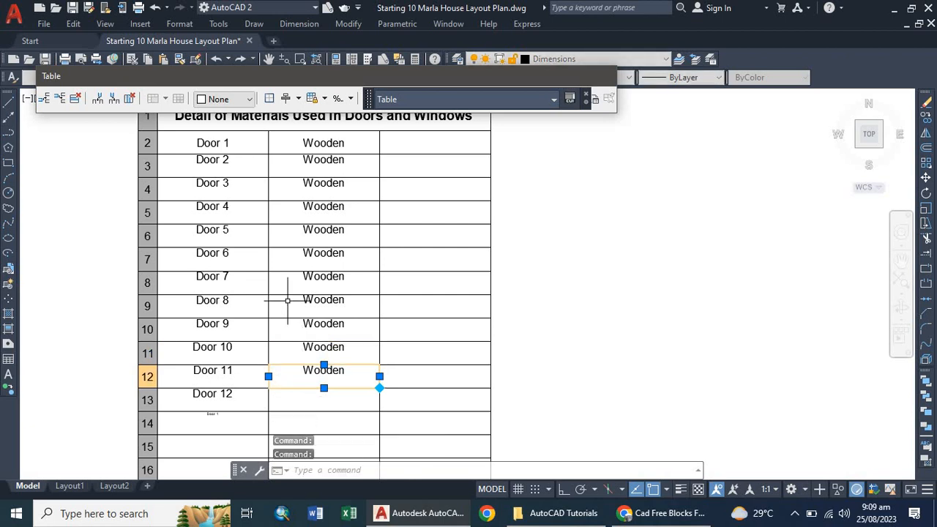
# Step: Enter Iron in the second-column cell beside Door 12 with a text height of 5"
pyautogui.scroll(-3, 289, 304)
pyautogui.scroll(4, 305, 383)
pyautogui.press('Escape')
pyautogui.doubleClick(326, 375)
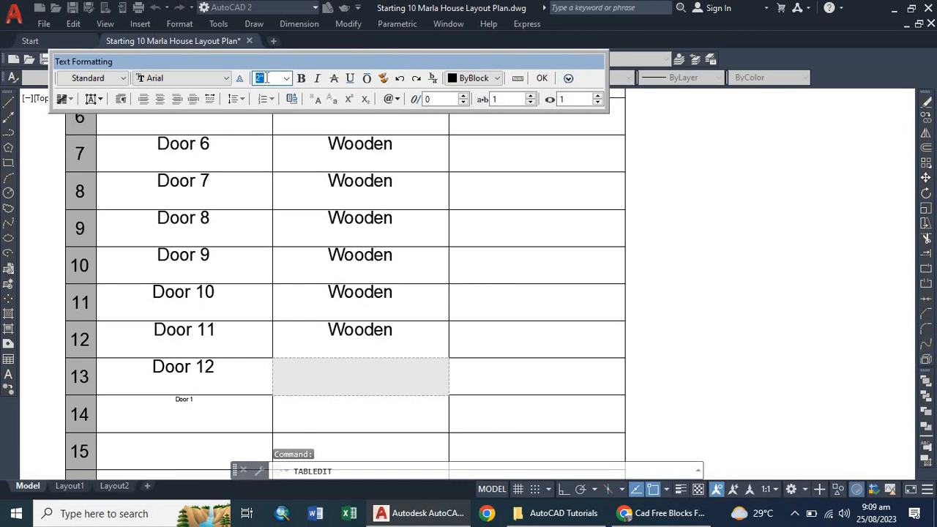
pyautogui.write('5')
pyautogui.press('Return')
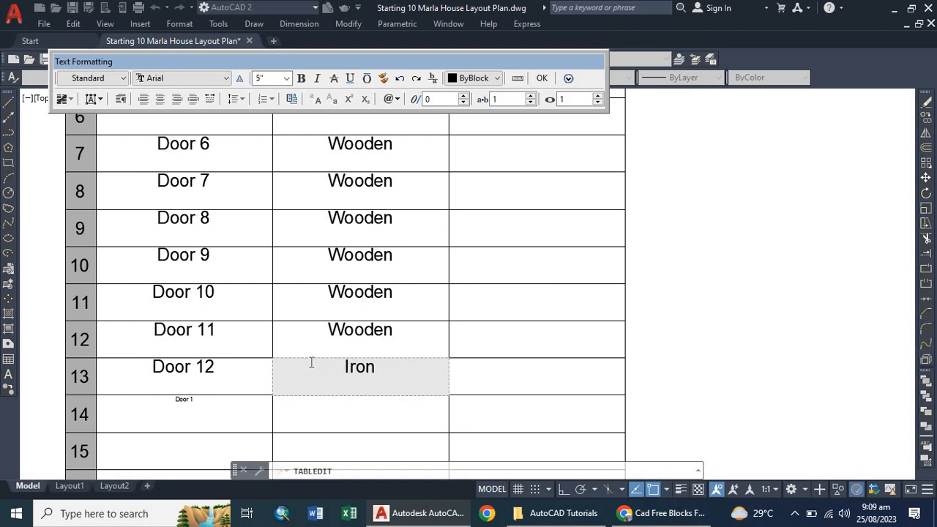
pyautogui.click(553, 344)
pyautogui.scroll(-2, 348, 370)
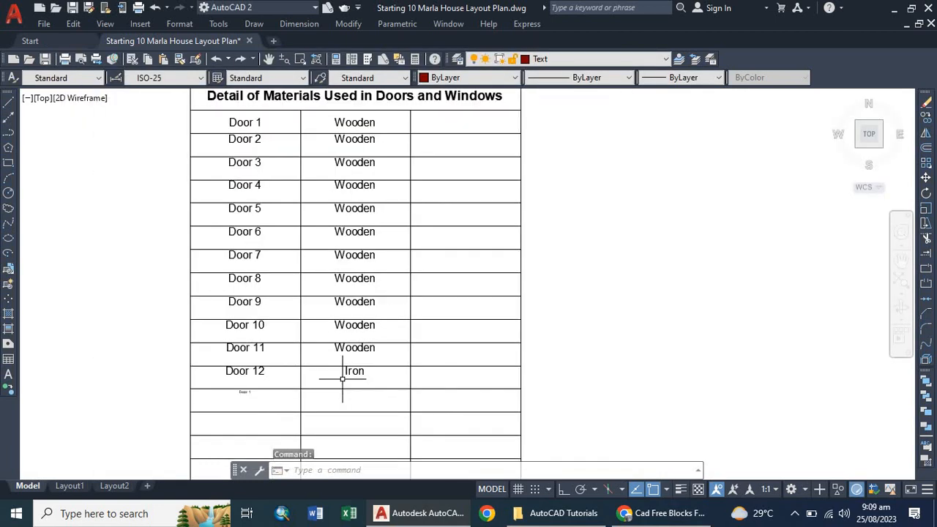
# Step: Insert an empty row above the Door 1 row, directly under the table title
pyautogui.scroll(-2, 244, 379)
pyautogui.scroll(4, 249, 221)
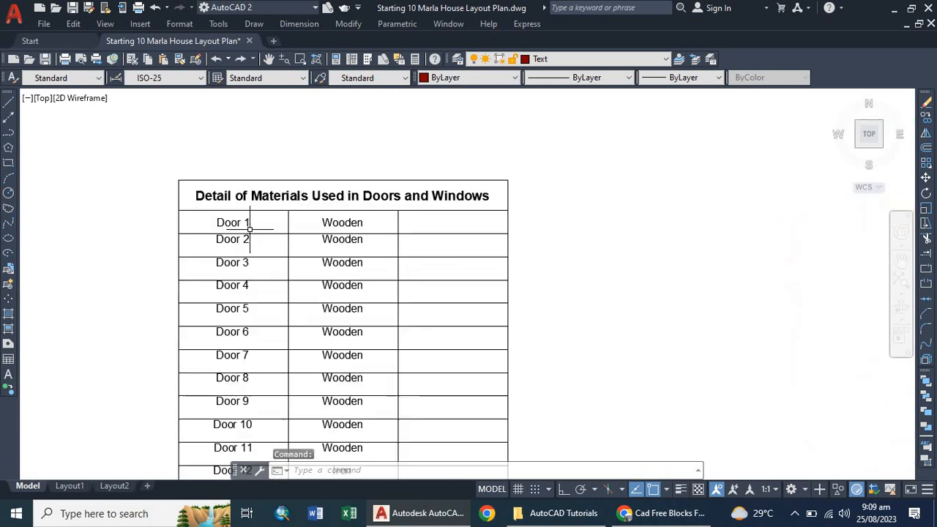
pyautogui.click(177, 208)
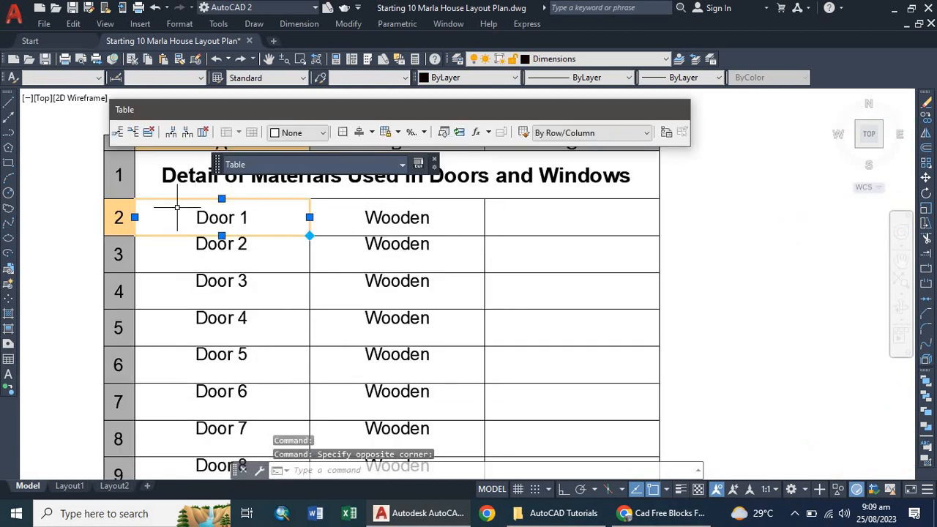
pyautogui.click(118, 134)
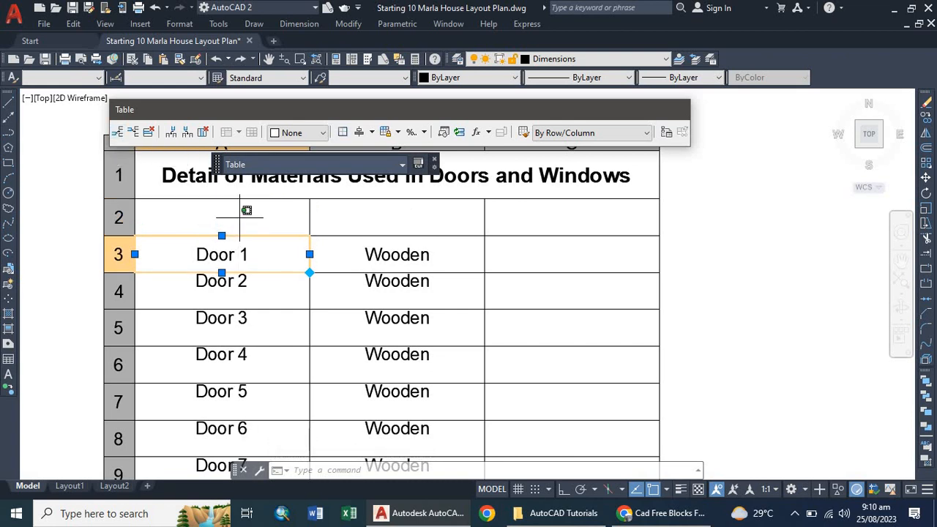
# Step: Enter the headings NO and Material in the first two cells of the new row at 5" text height
pyautogui.click(240, 217)
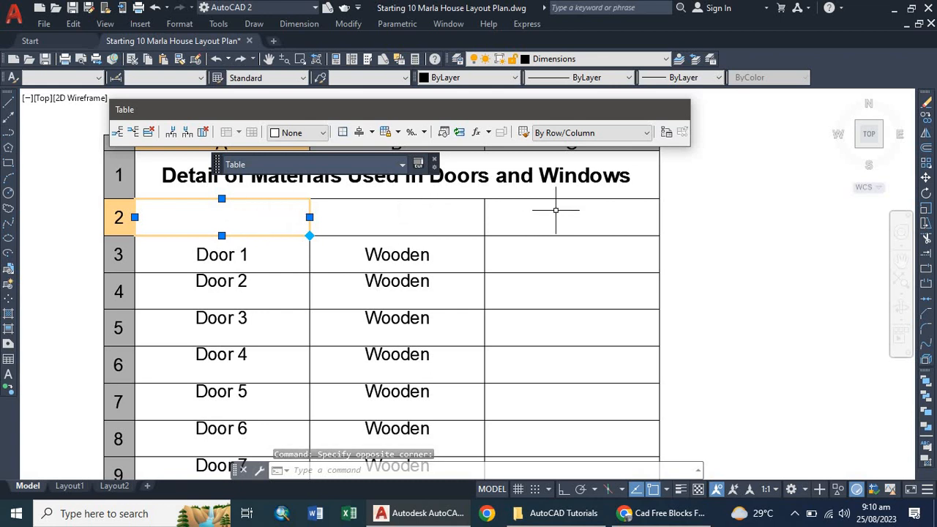
pyautogui.doubleClick(248, 211)
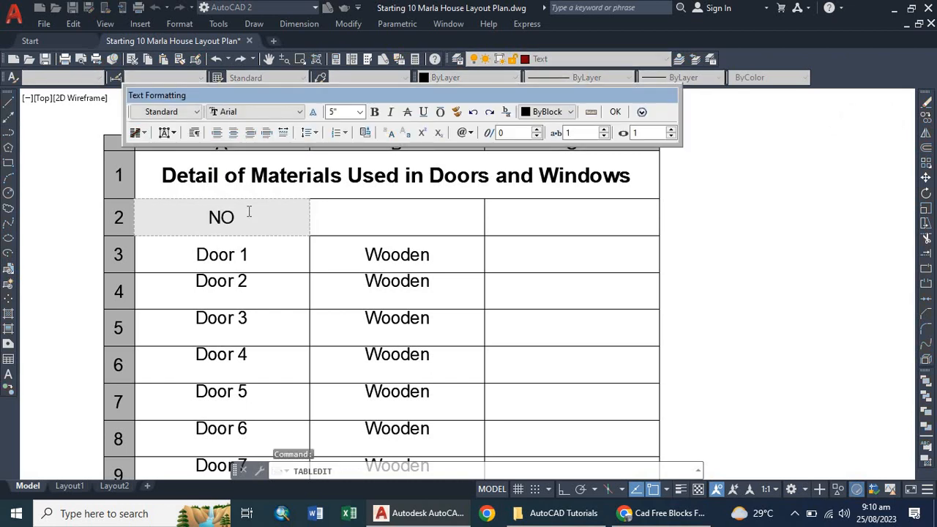
pyautogui.click(393, 215)
pyautogui.doubleClick(393, 216)
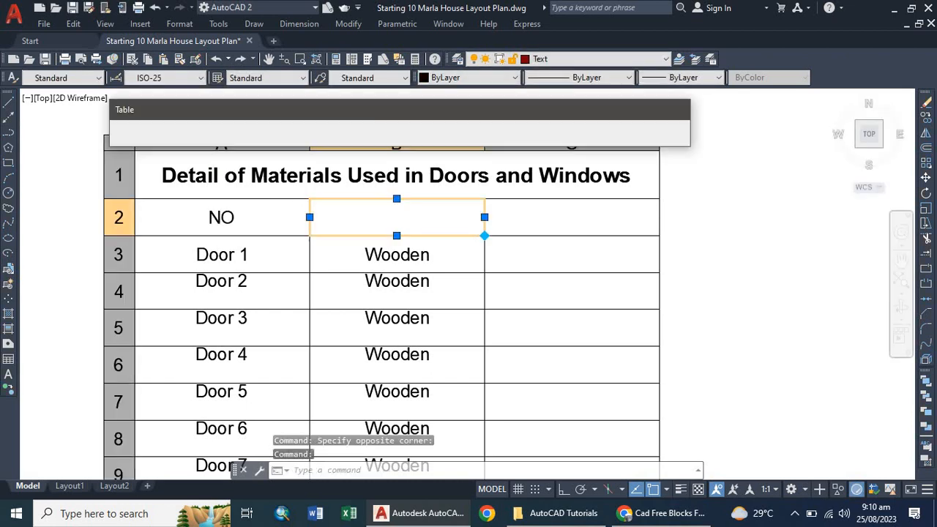
pyautogui.write('M')
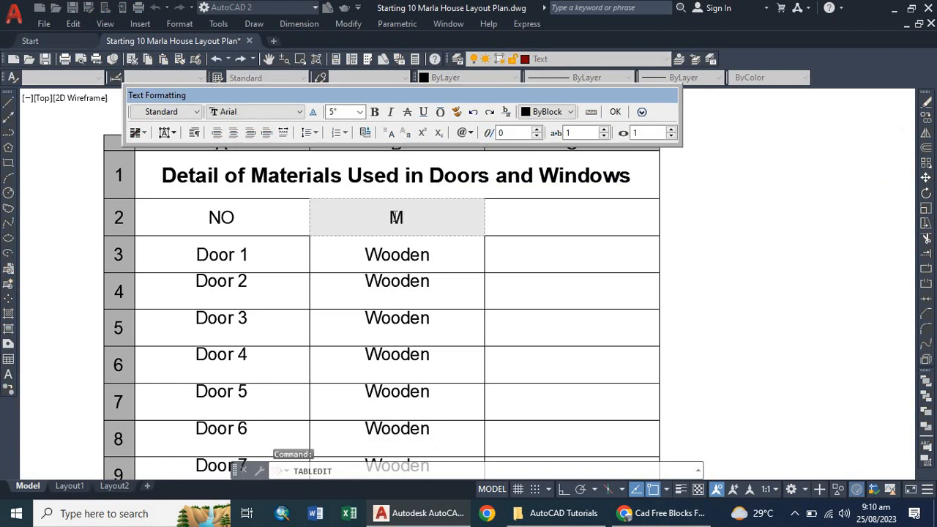
pyautogui.write('aterial')
# Step: Add the heading Pricing in the third cell of the header row, with 5" text height and bold
pyautogui.click(534, 205)
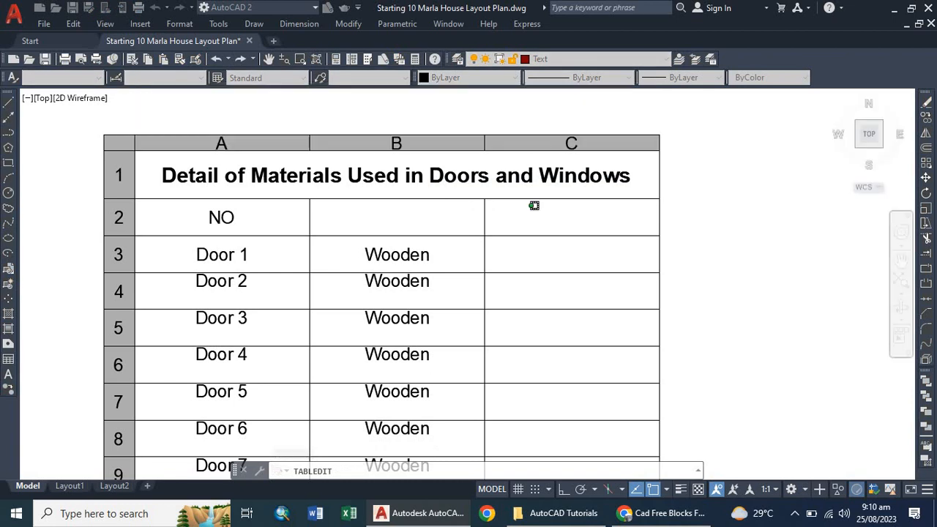
pyautogui.doubleClick(534, 209)
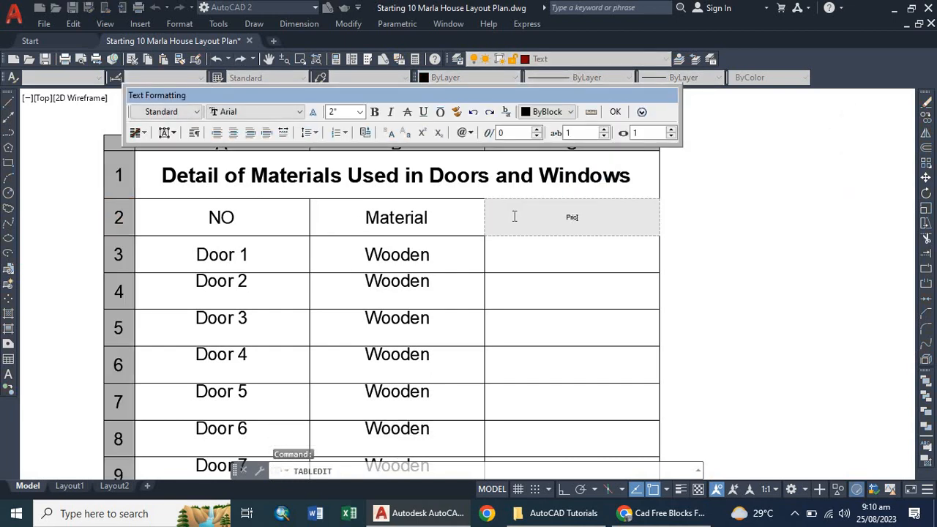
pyautogui.write('Pricing')
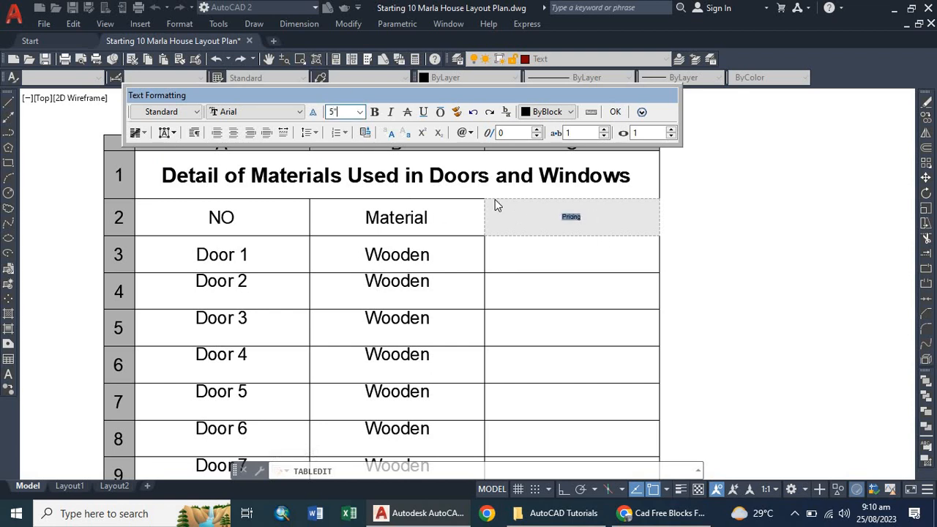
pyautogui.press('Return')
pyautogui.moveTo(605, 216); pyautogui.dragTo(516, 224)
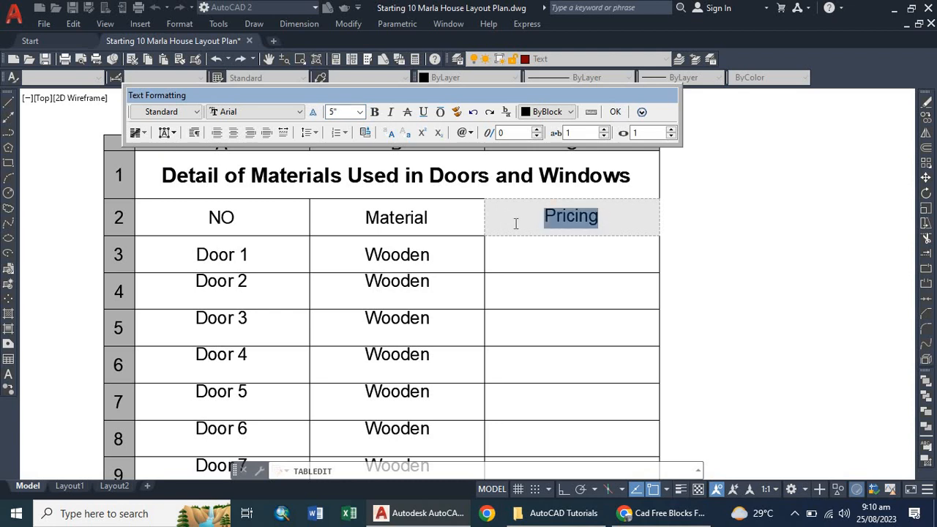
pyautogui.click(377, 113)
pyautogui.click(445, 213)
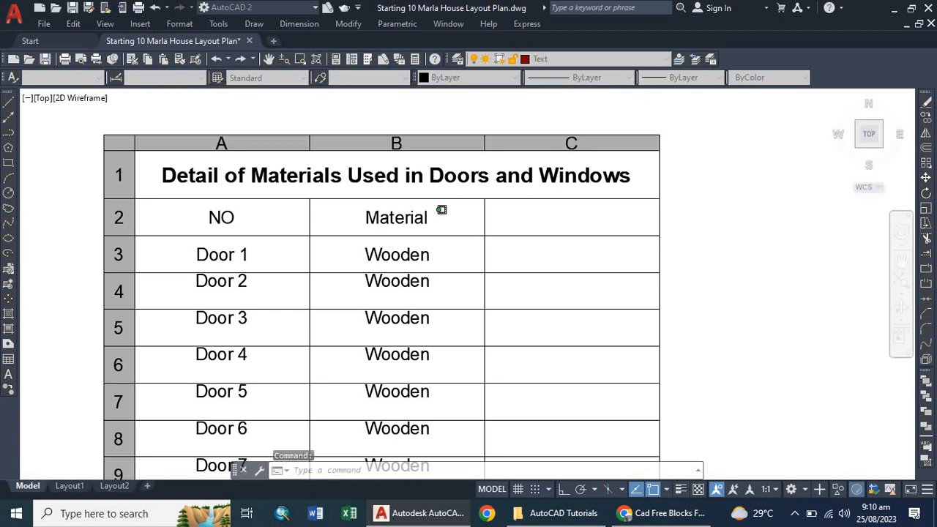
# Step: Make the Material and NO headings in the header row bold
pyautogui.click(437, 216)
pyautogui.doubleClick(420, 216)
pyautogui.moveTo(431, 213); pyautogui.dragTo(341, 215)
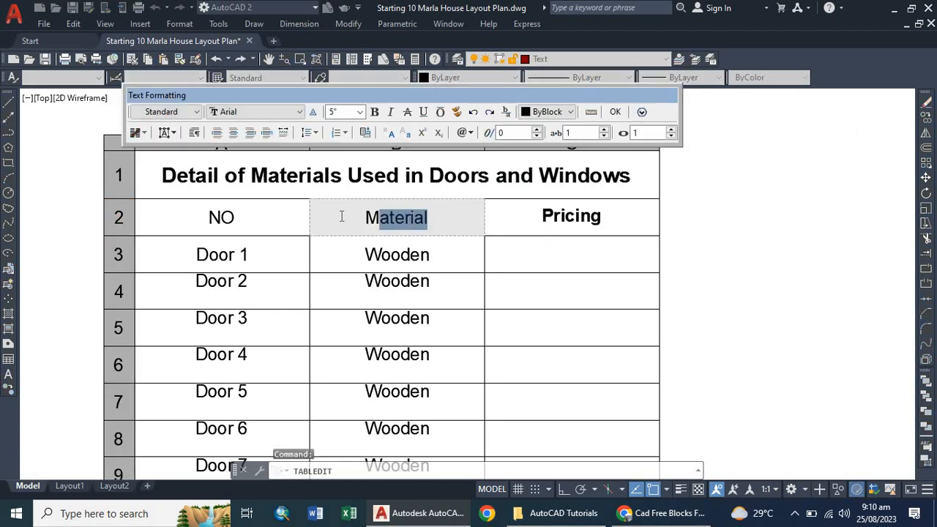
pyautogui.click(375, 113)
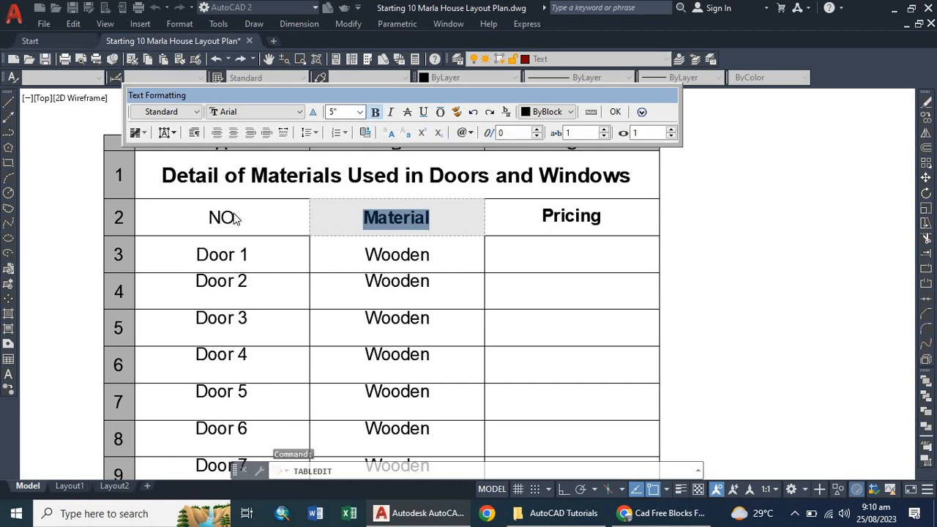
pyautogui.click(236, 217)
pyautogui.doubleClick(242, 216)
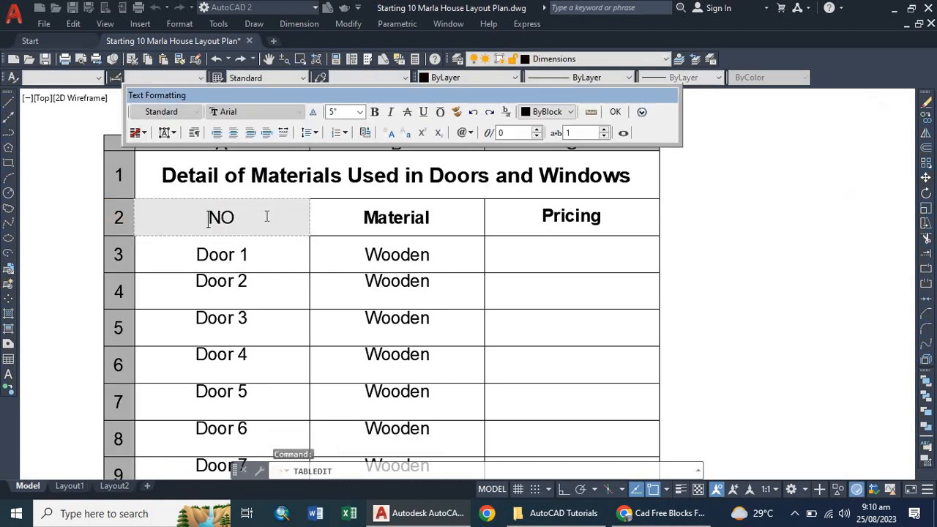
pyautogui.moveTo(267, 216); pyautogui.dragTo(187, 215)
pyautogui.click(374, 116)
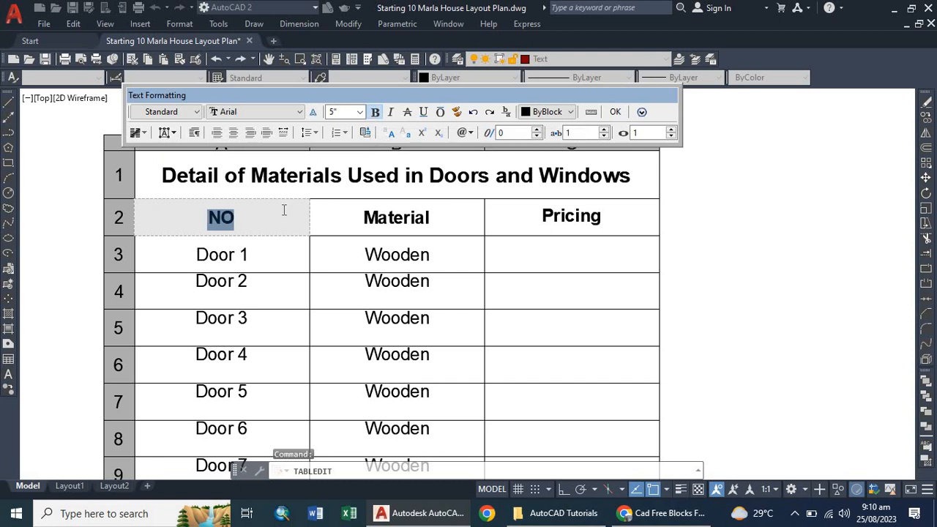
pyautogui.scroll(-2, 263, 210)
pyautogui.click(272, 256)
# Step: Clear the stray small Door 1 text from the cell below Door 12
pyautogui.scroll(-4, 265, 245)
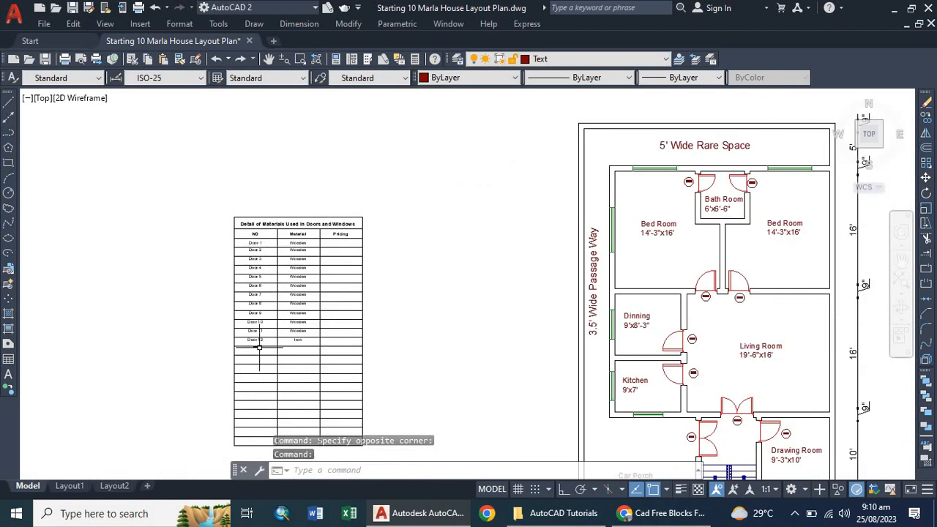
pyautogui.scroll(6, 264, 347)
pyautogui.click(282, 288)
pyautogui.click(278, 285)
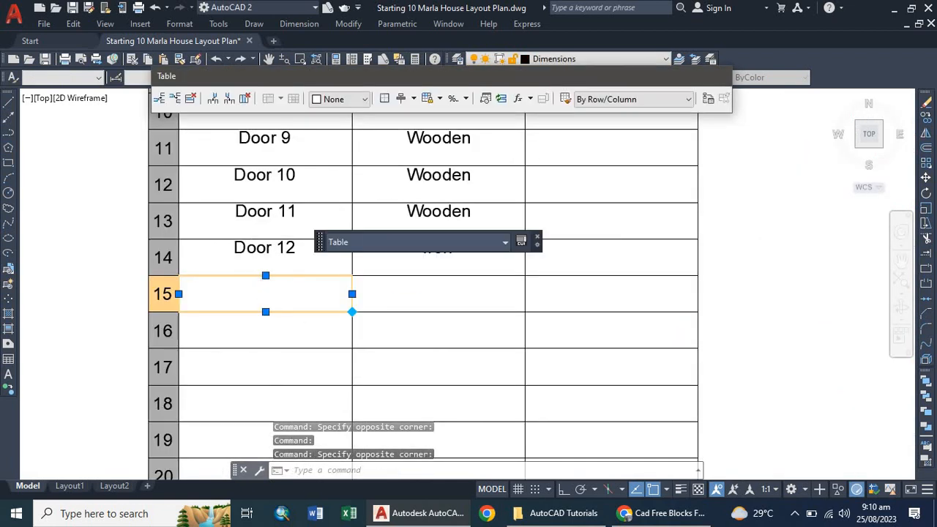
# Step: Examine the materials table and the numbered door tags on the floor plan
pyautogui.scroll(-5, 268, 289)
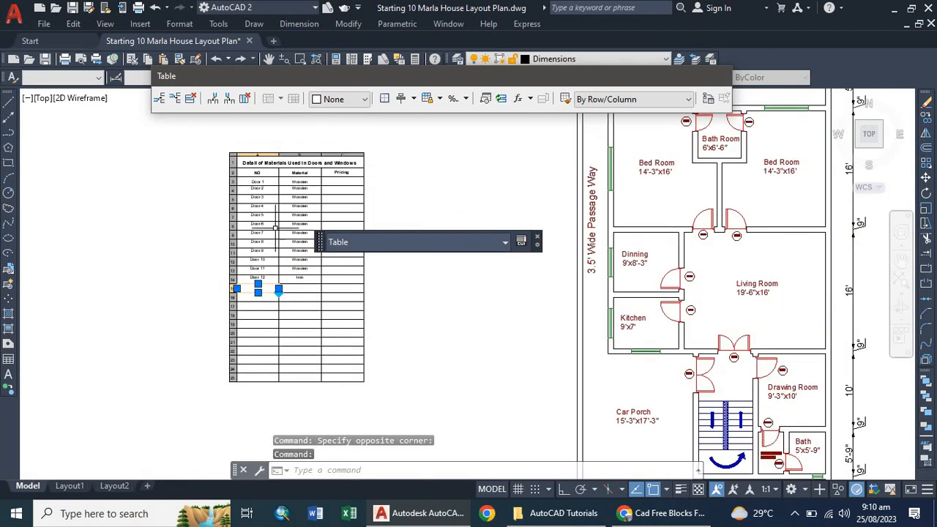
pyautogui.scroll(3, 294, 204)
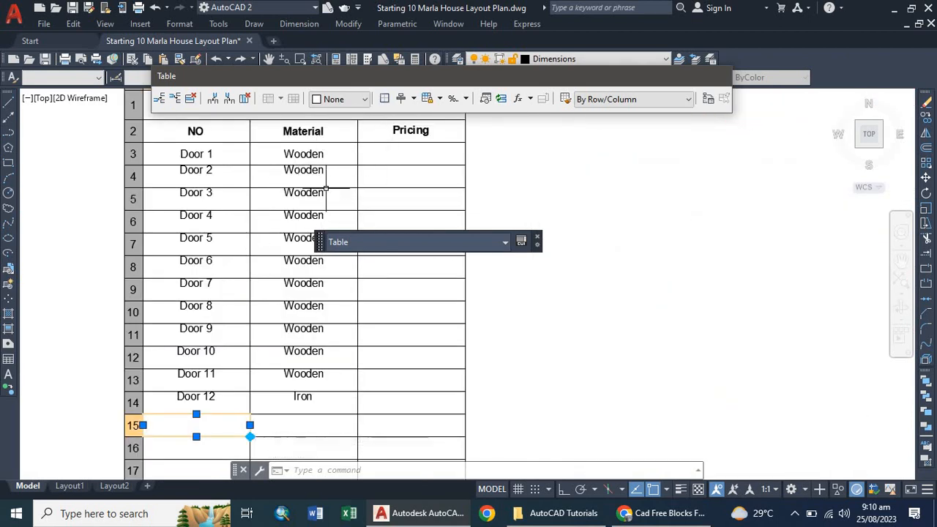
pyautogui.scroll(-3, 256, 234)
pyautogui.scroll(-2, 537, 229)
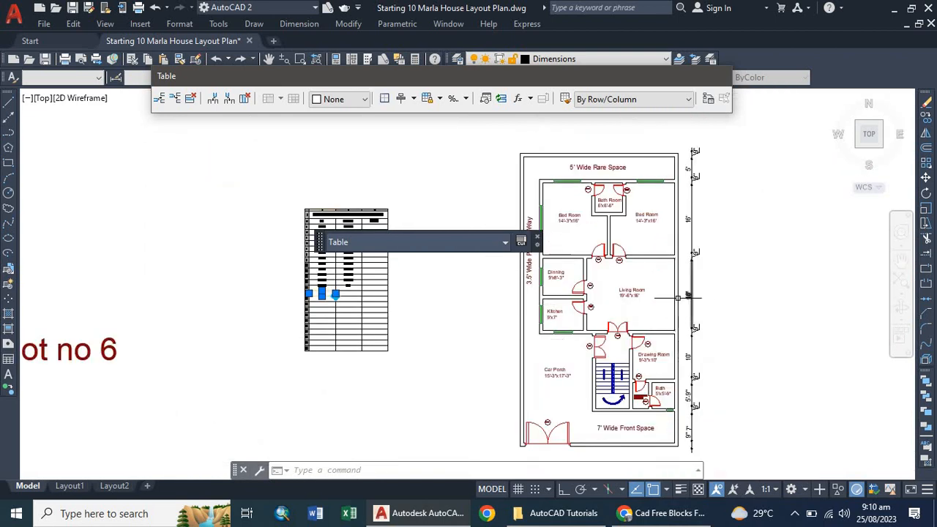
pyautogui.scroll(8, 591, 350)
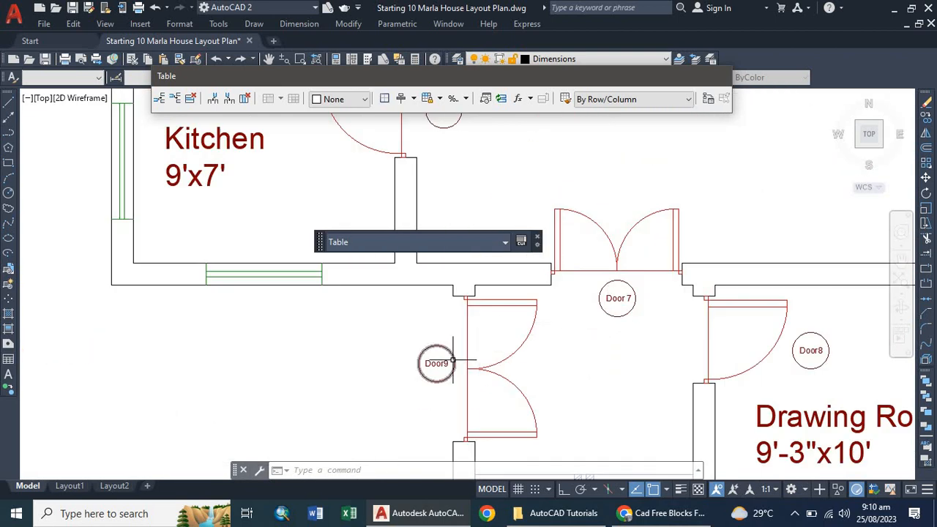
pyautogui.scroll(-5, 454, 336)
pyautogui.scroll(-6, 369, 434)
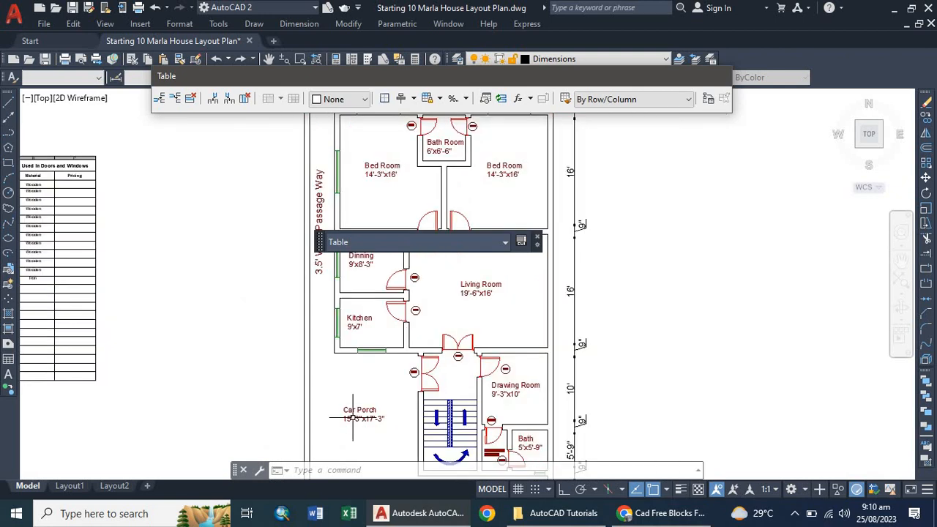
# Step: Deselect the table cell and examine the door tags beside the bath room doors on the floor plan
pyautogui.scroll(4, 386, 427)
pyautogui.scroll(-3, 386, 427)
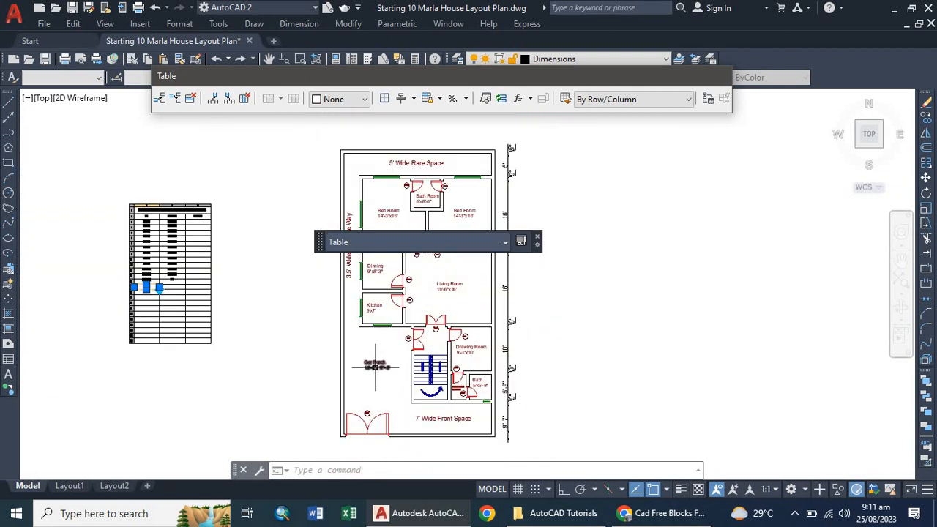
pyautogui.click(291, 213)
pyautogui.click(267, 238)
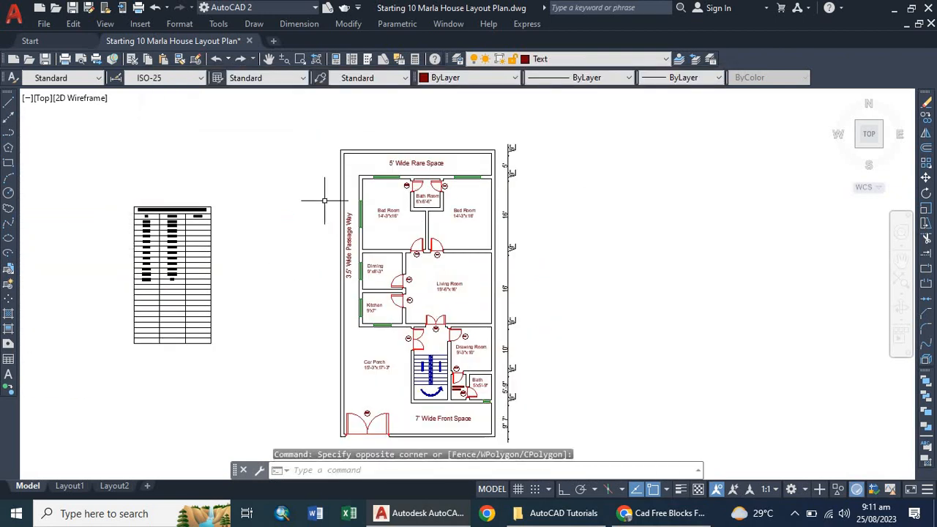
pyautogui.scroll(4, 422, 188)
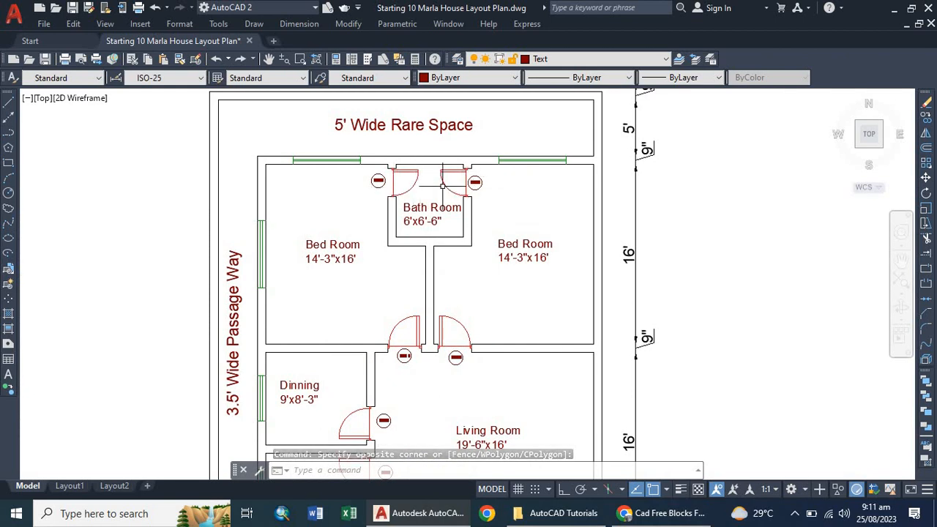
pyautogui.scroll(5, 408, 175)
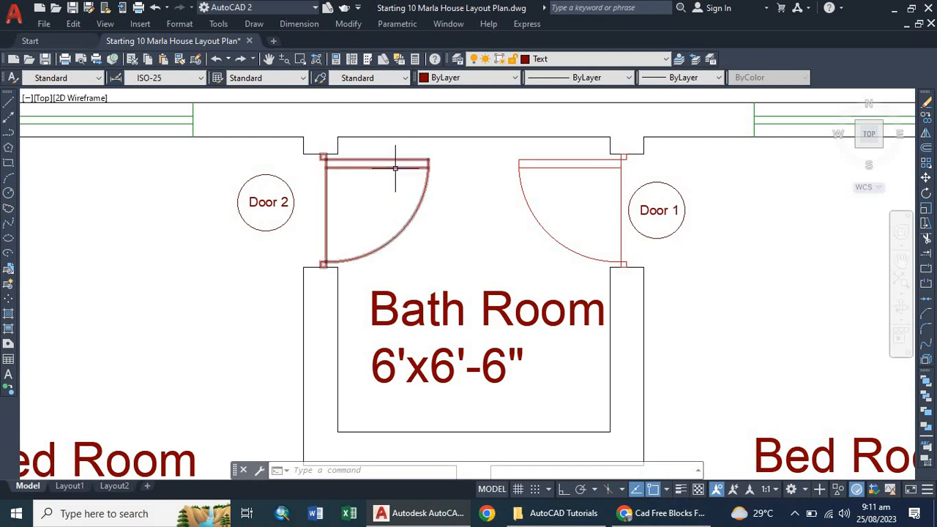
pyautogui.scroll(-6, 368, 194)
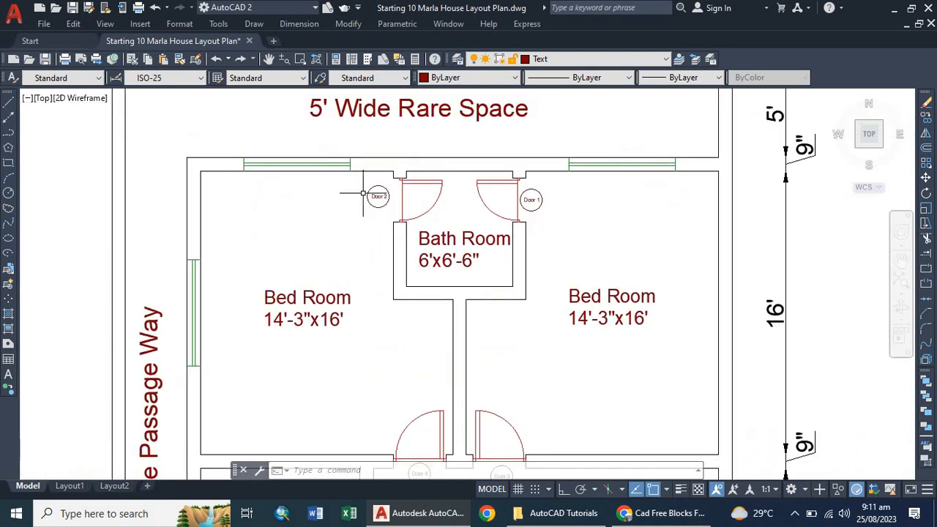
# Step: Enter the price 100$ for Door 1 in the Pricing column with 5" text height
pyautogui.scroll(-4, 328, 201)
pyautogui.scroll(6, 187, 228)
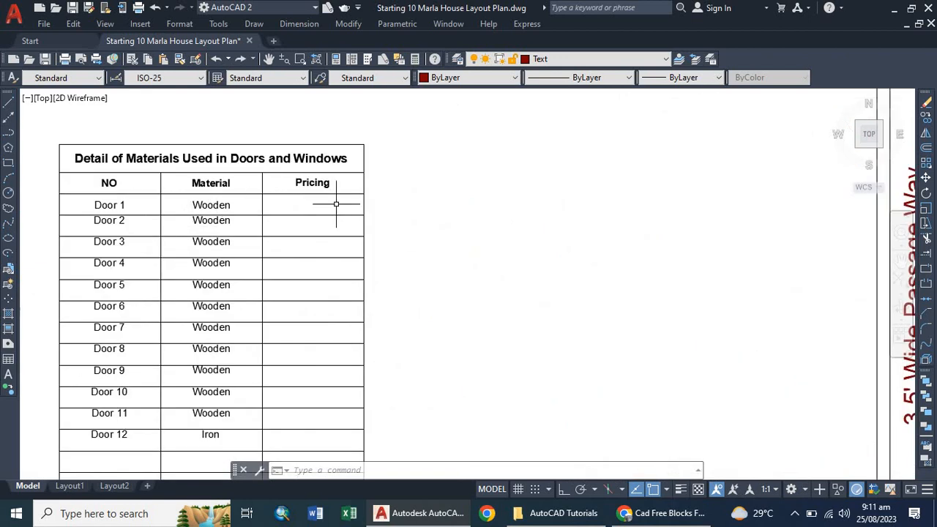
pyautogui.click(326, 196)
pyautogui.click(325, 197)
pyautogui.doubleClick(317, 205)
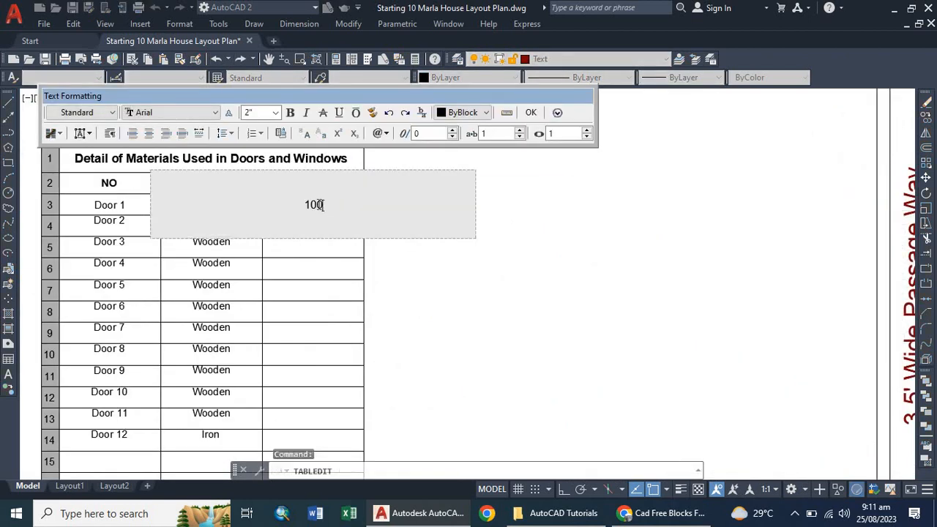
pyautogui.write('100$')
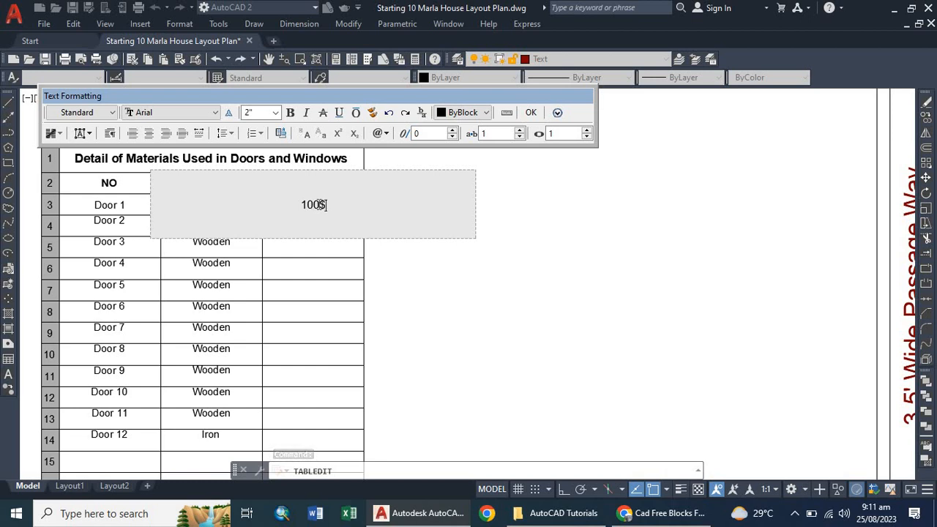
pyautogui.moveTo(324, 204); pyautogui.dragTo(265, 211)
pyautogui.hotkey('ctrl', 'c')
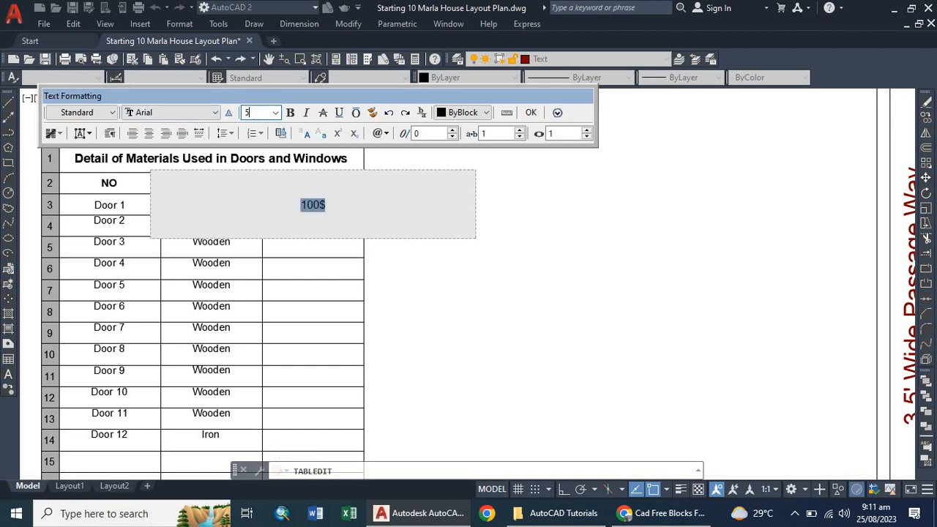
pyautogui.click(294, 249)
# Step: Set the Door 1 price to Top Center justification and complete its text as 100$
pyautogui.scroll(4, 341, 199)
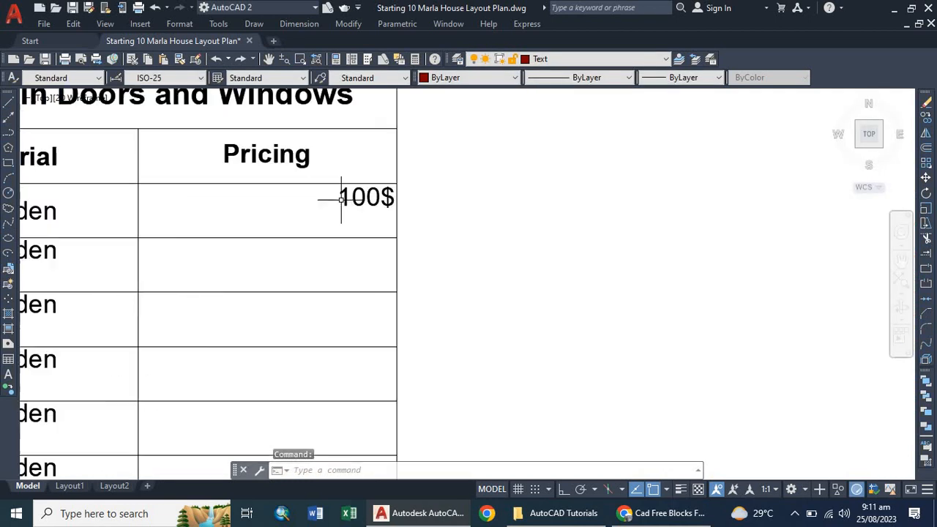
pyautogui.doubleClick(341, 210)
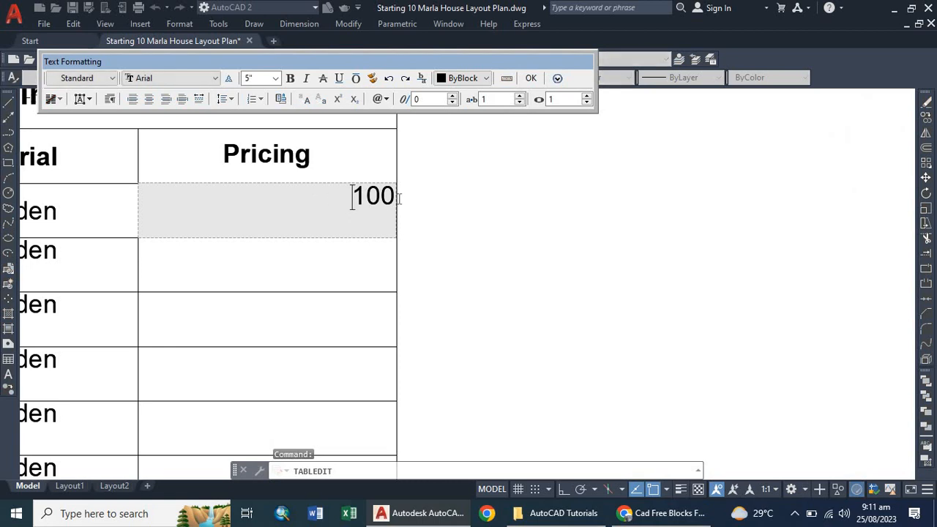
pyautogui.moveTo(399, 198); pyautogui.dragTo(424, 196)
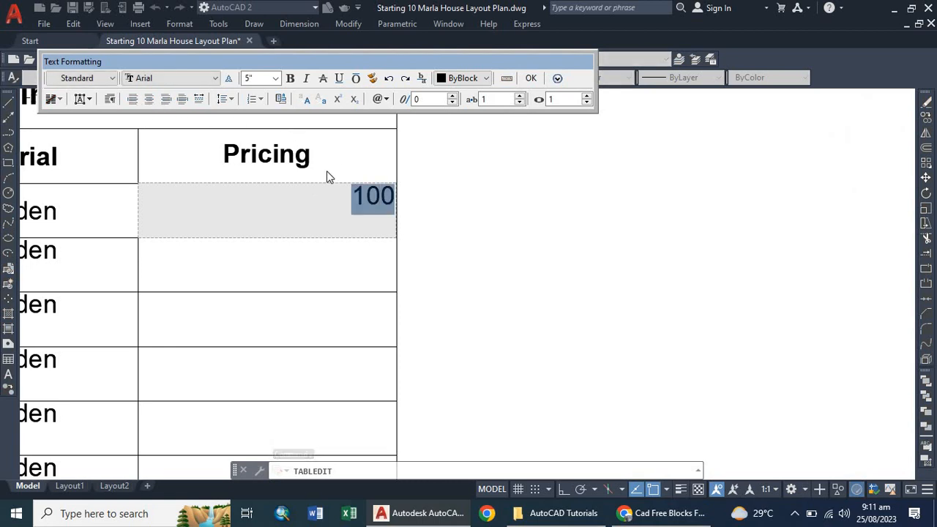
pyautogui.click(93, 101)
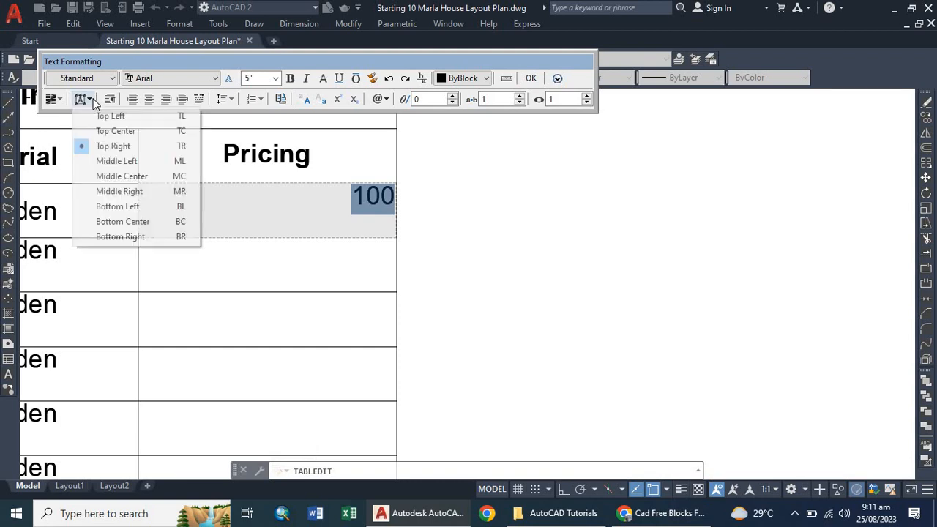
pyautogui.click(111, 131)
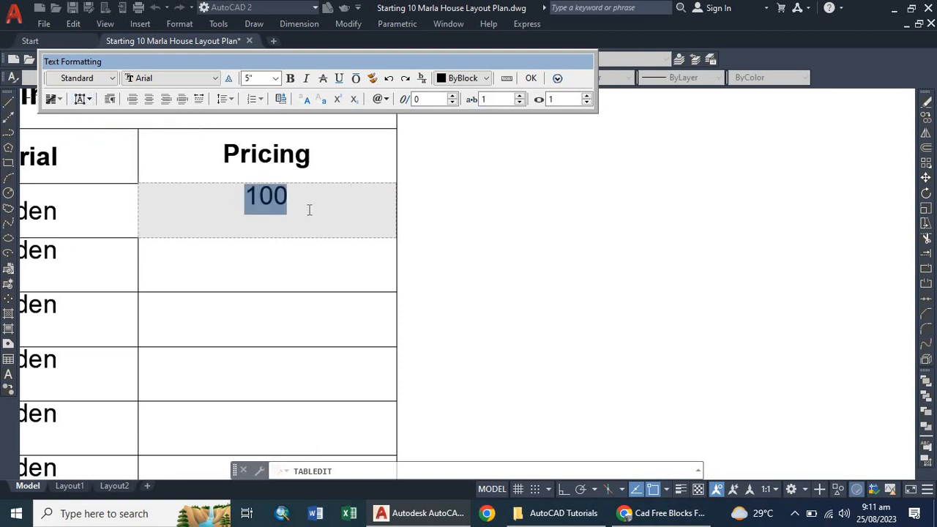
pyautogui.click(303, 203)
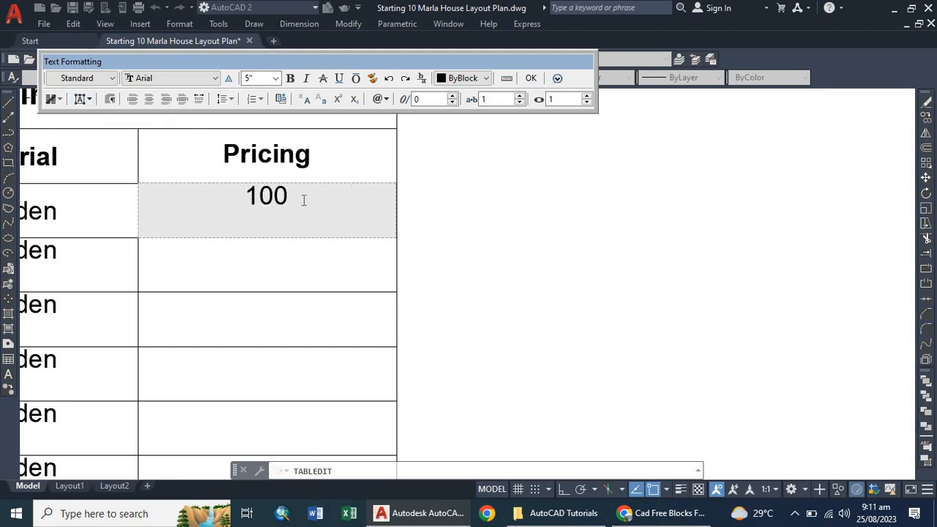
pyautogui.write('$')
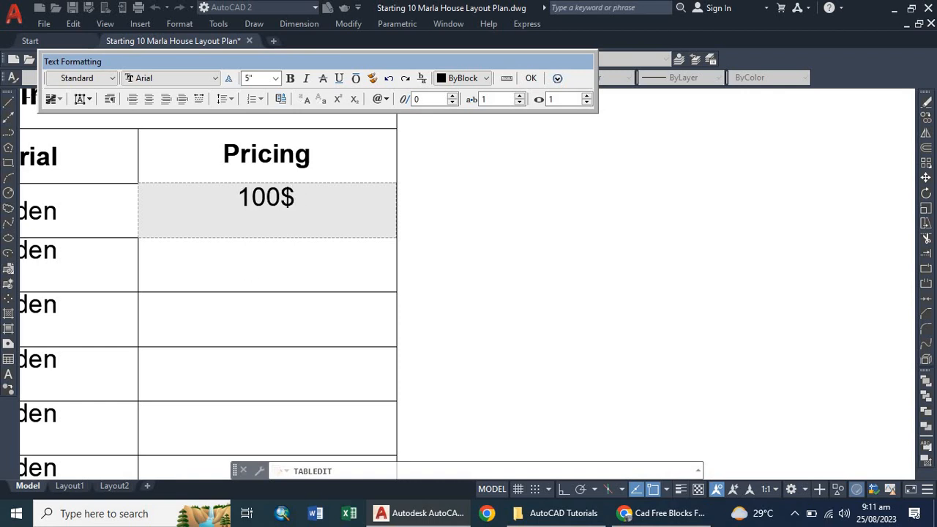
pyautogui.press('Escape')
# Step: Copy the Door 1 price of 100$ into the Pricing cells of Door 2 through Door 6
pyautogui.click(276, 229)
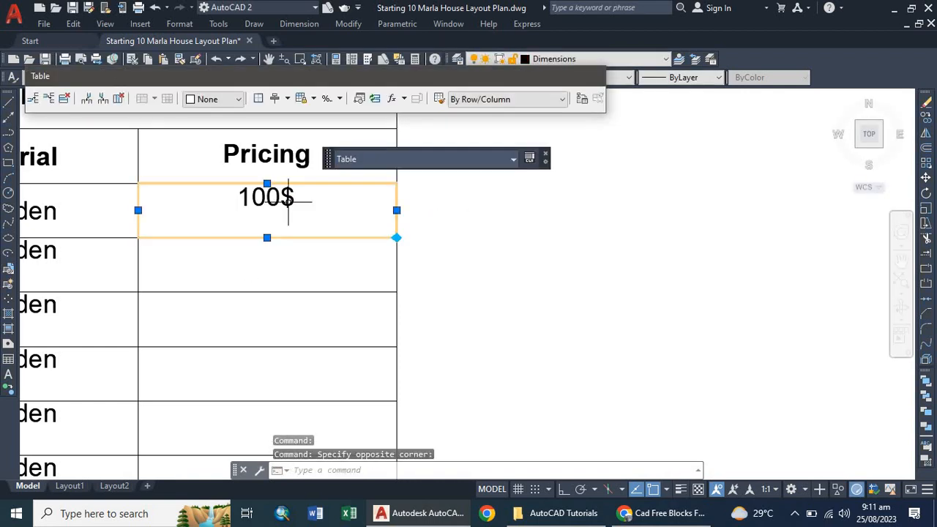
pyautogui.scroll(-2, 241, 236)
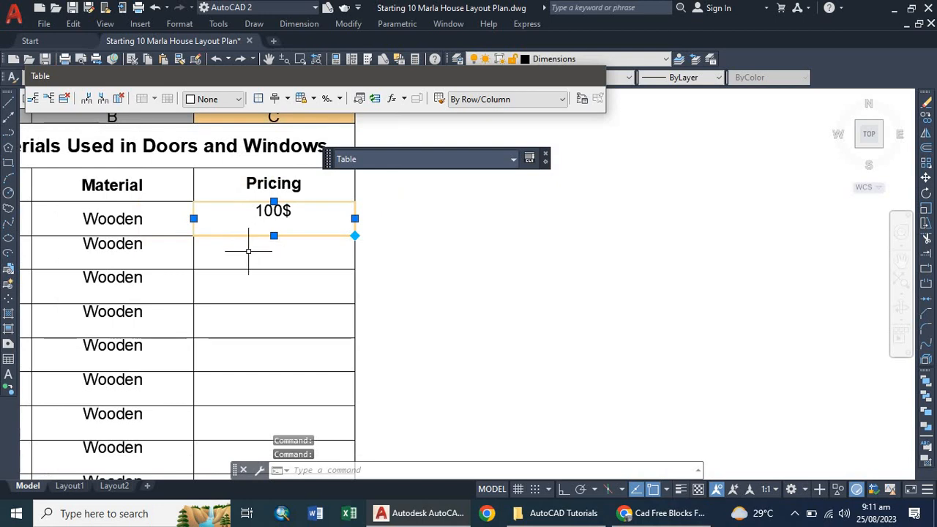
pyautogui.scroll(-4, 247, 251)
pyautogui.scroll(2, 145, 315)
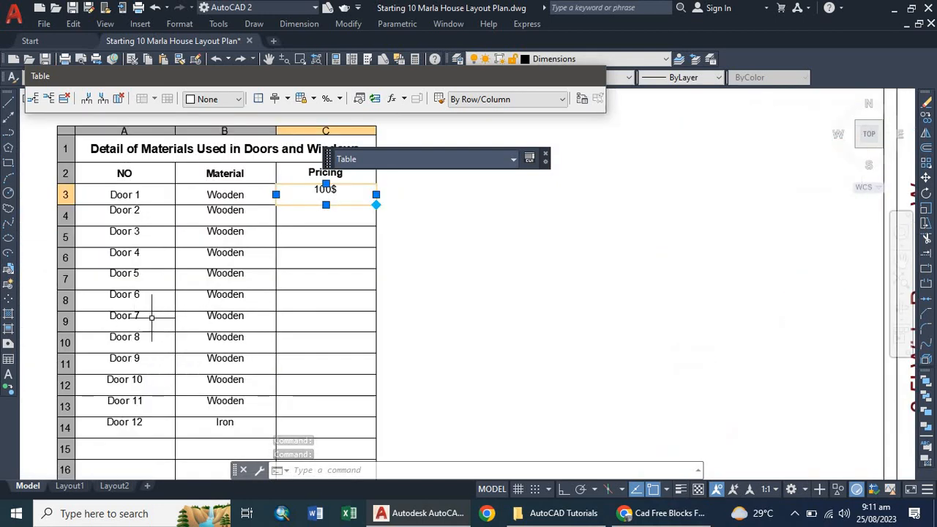
pyautogui.click(310, 217)
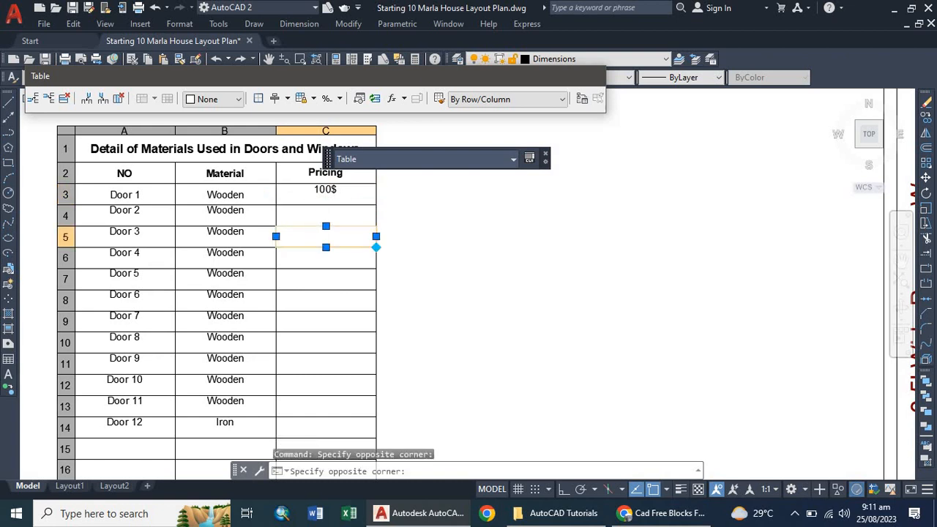
pyautogui.hotkey('ctrl', 'v')
pyautogui.click(315, 241)
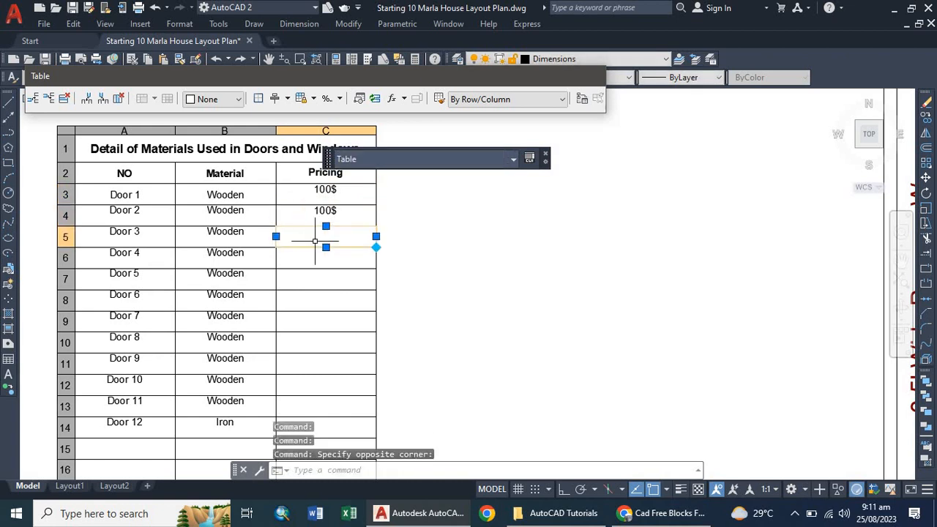
pyautogui.hotkey('ctrl', 'v')
pyautogui.click(313, 261)
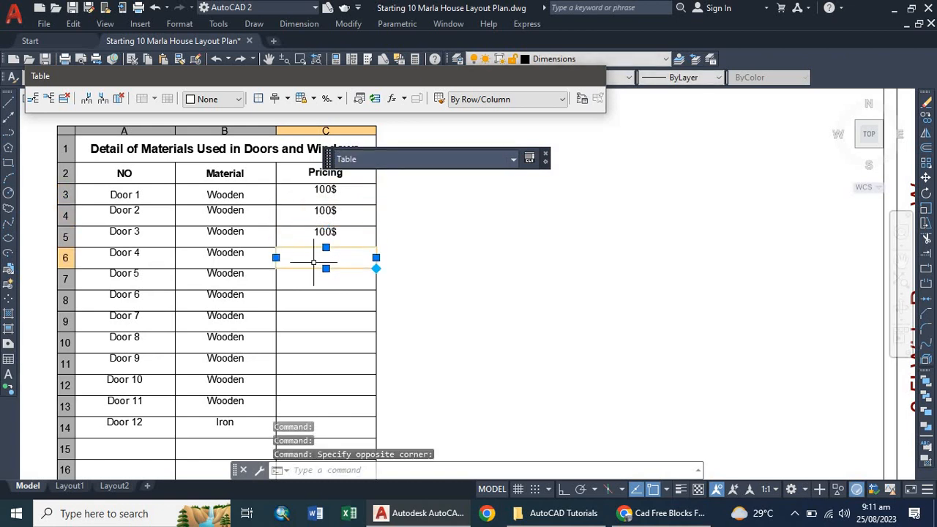
pyautogui.hotkey('ctrl', 'v')
pyautogui.click(307, 281)
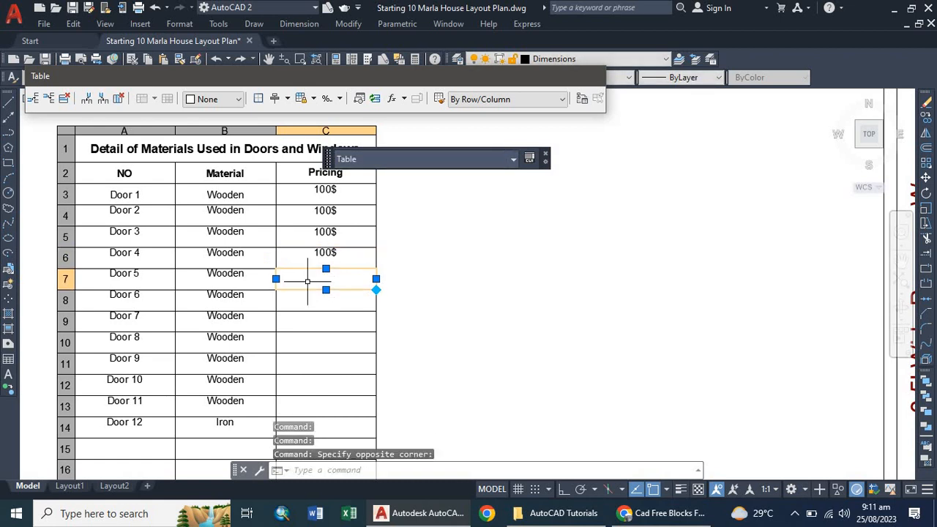
pyautogui.hotkey('ctrl', 'v')
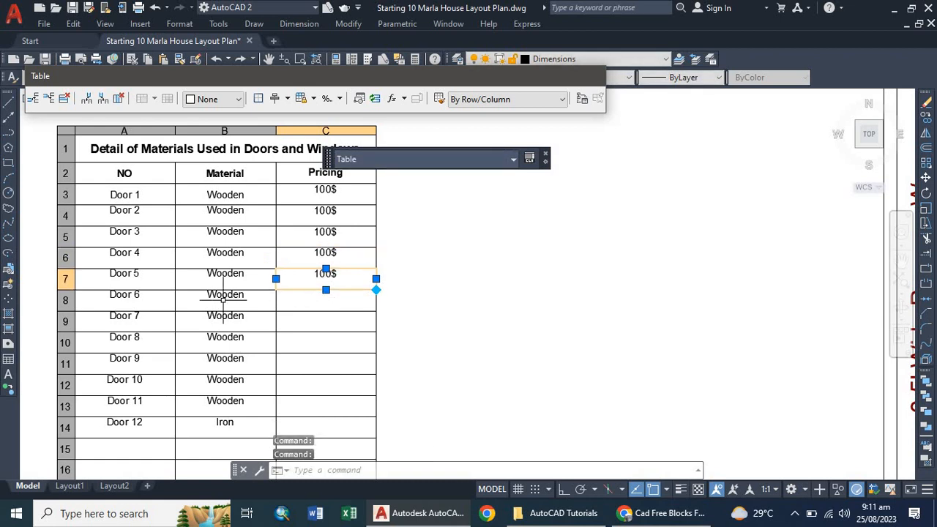
pyautogui.click(285, 300)
pyautogui.write('100$')
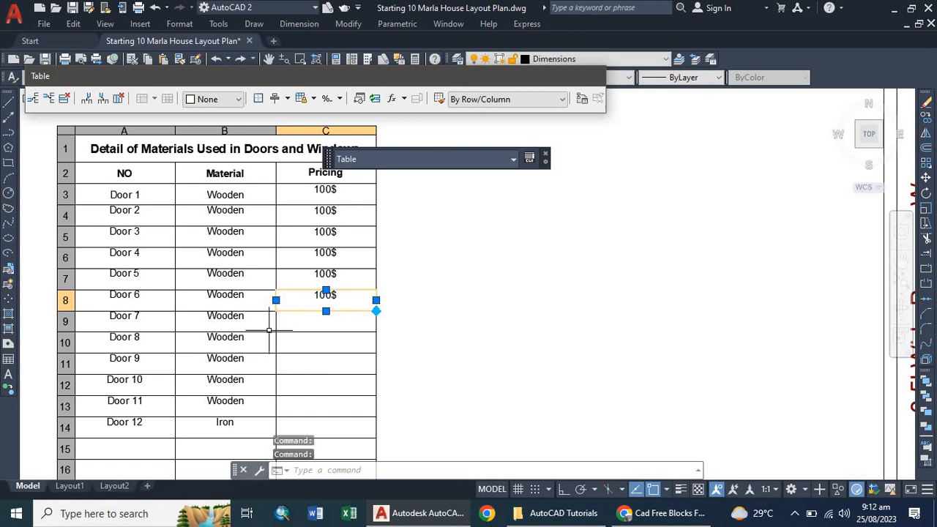
# Step: Fill the Pricing cells of Door 8, Door 10 and Door 11 with 100$
pyautogui.click(293, 342)
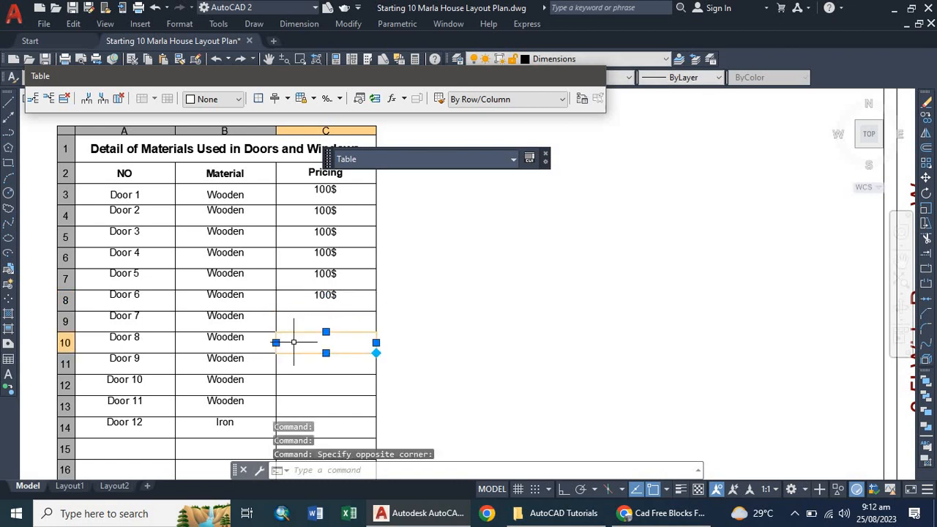
pyautogui.write('100$')
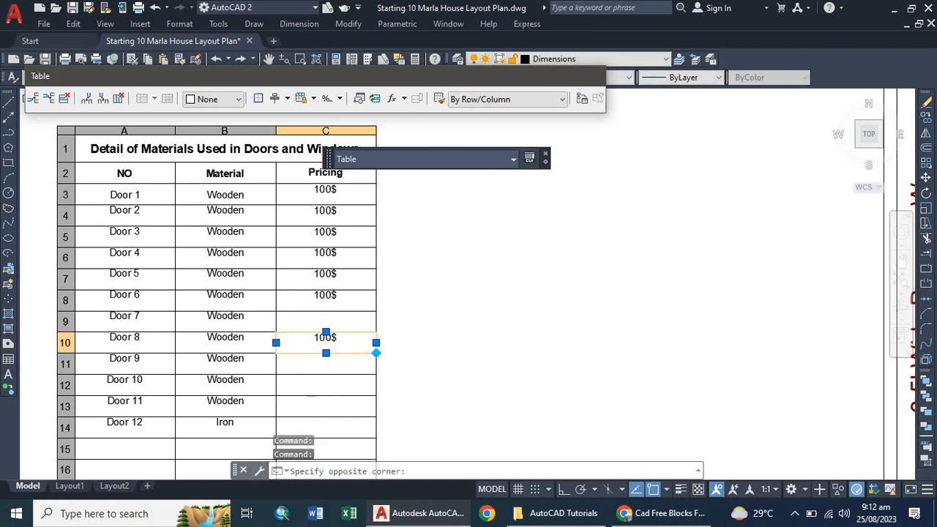
pyautogui.click(310, 383)
pyautogui.write('100$')
pyautogui.click(299, 407)
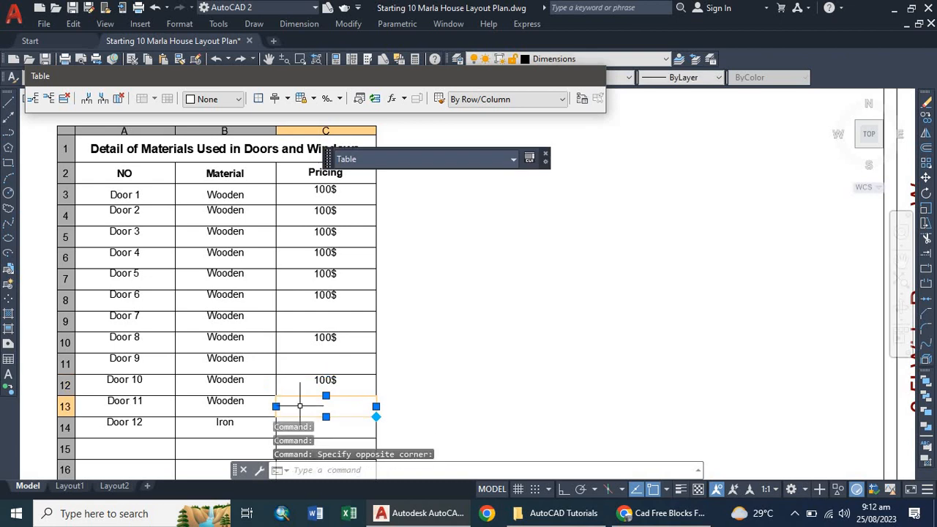
pyautogui.write('100$')
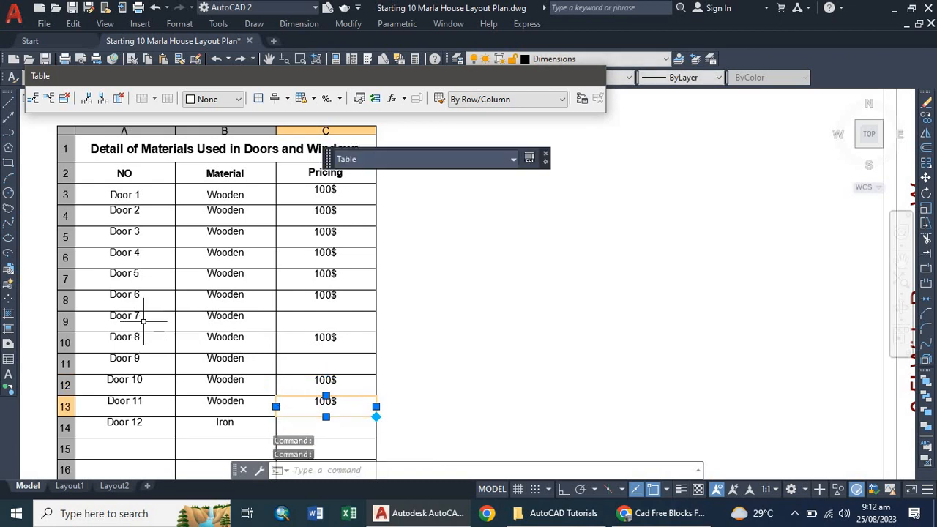
# Step: Examine the door types and tags around the living room entrance and car porch on the floor plan
pyautogui.scroll(-2, 135, 319)
pyautogui.scroll(-3, 123, 322)
pyautogui.scroll(5, 393, 388)
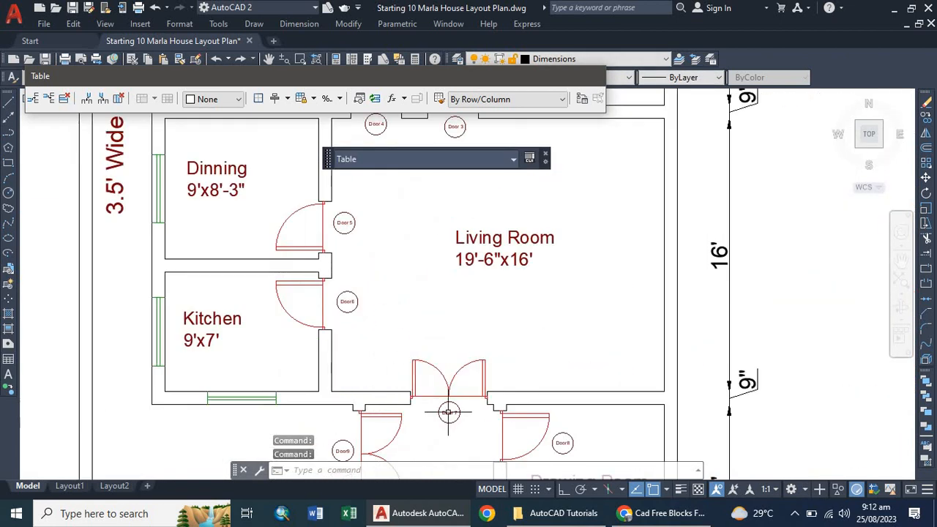
pyautogui.scroll(2, 448, 412)
pyautogui.scroll(-3, 449, 412)
pyautogui.scroll(4, 371, 410)
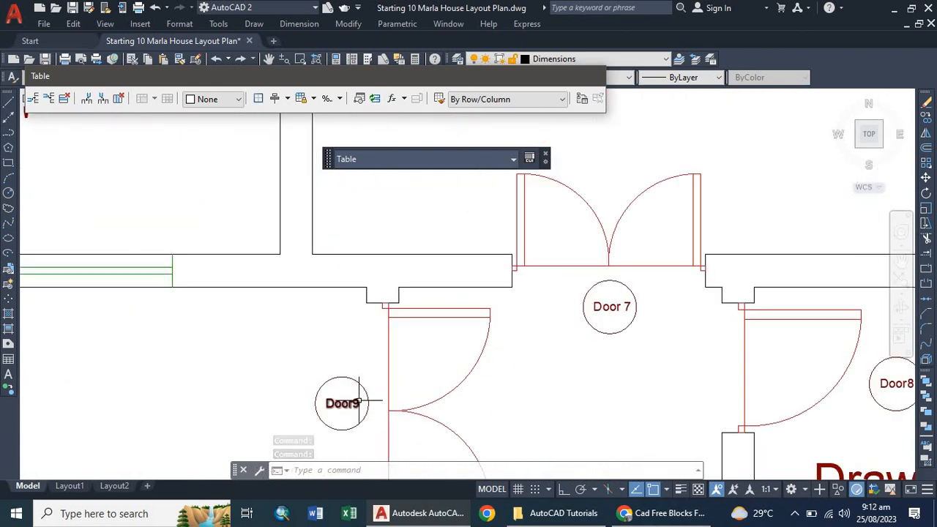
pyautogui.scroll(-3, 461, 321)
pyautogui.scroll(-2, 426, 355)
pyautogui.scroll(-2, 179, 294)
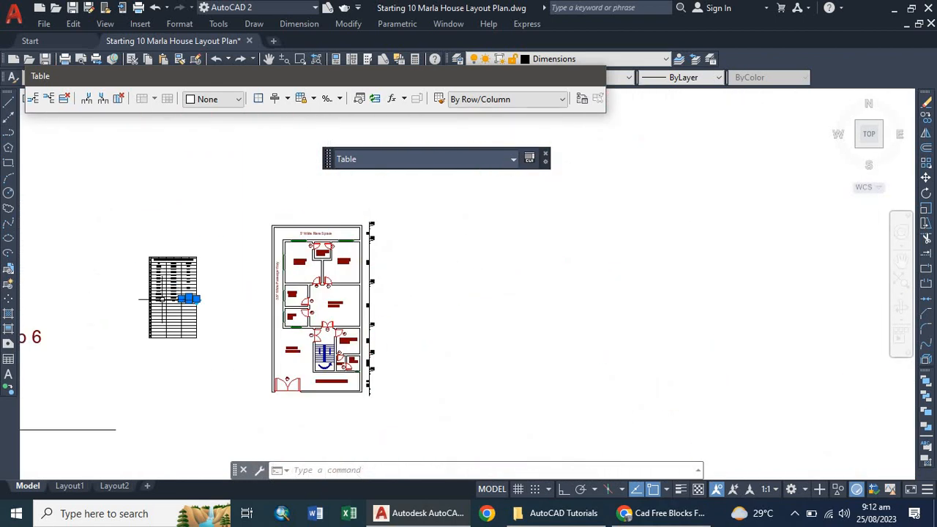
# Step: Enter 130$ in the Pricing cell of Door 7 with a text height of 5"
pyautogui.scroll(5, 230, 281)
pyautogui.scroll(-3, 260, 297)
pyautogui.scroll(5, 253, 285)
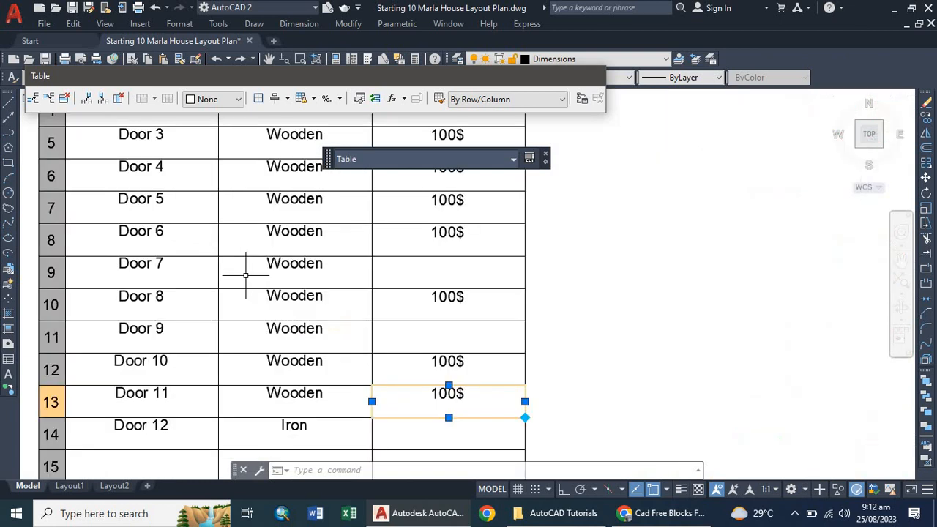
pyautogui.doubleClick(432, 278)
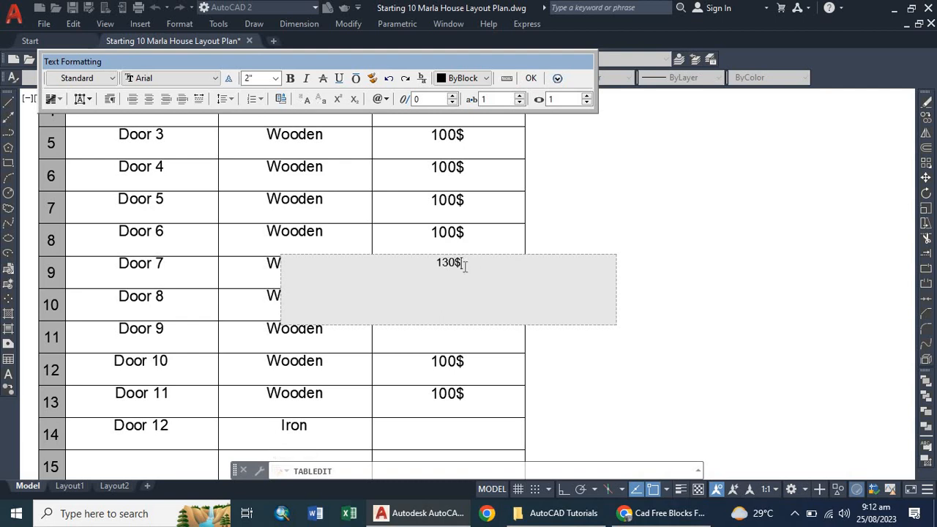
pyautogui.hotkey('ctrl', 'a')
pyautogui.hotkey('ctrl', 'c')
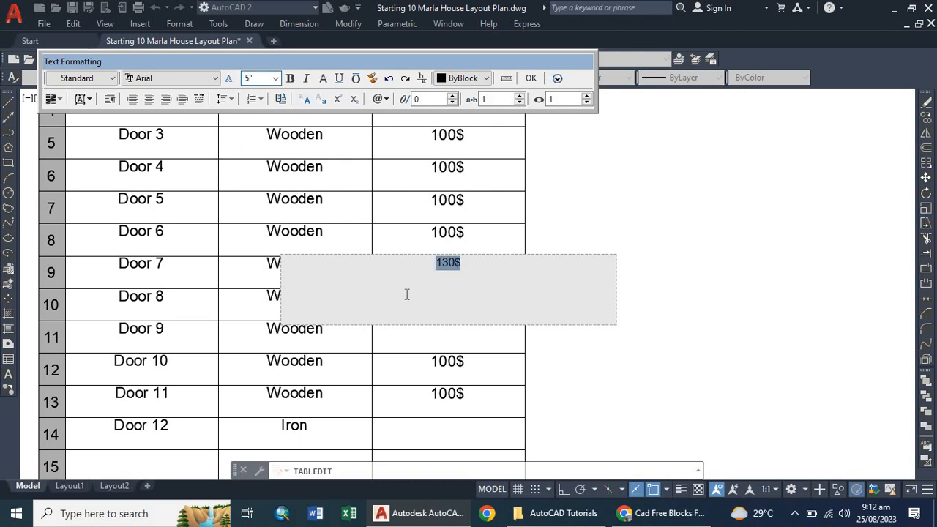
pyautogui.press('Return')
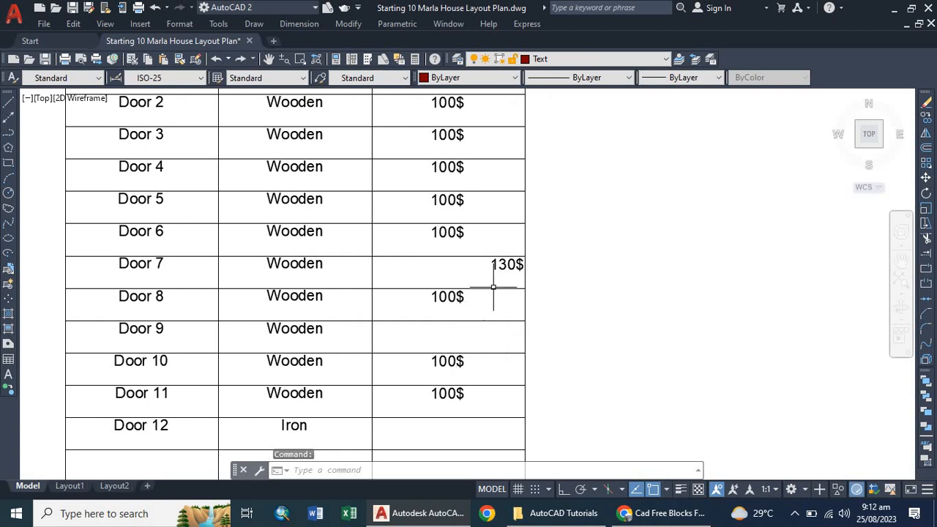
# Step: Set the Door 7 price to Top Center justification and complete its text as 130$
pyautogui.doubleClick(499, 264)
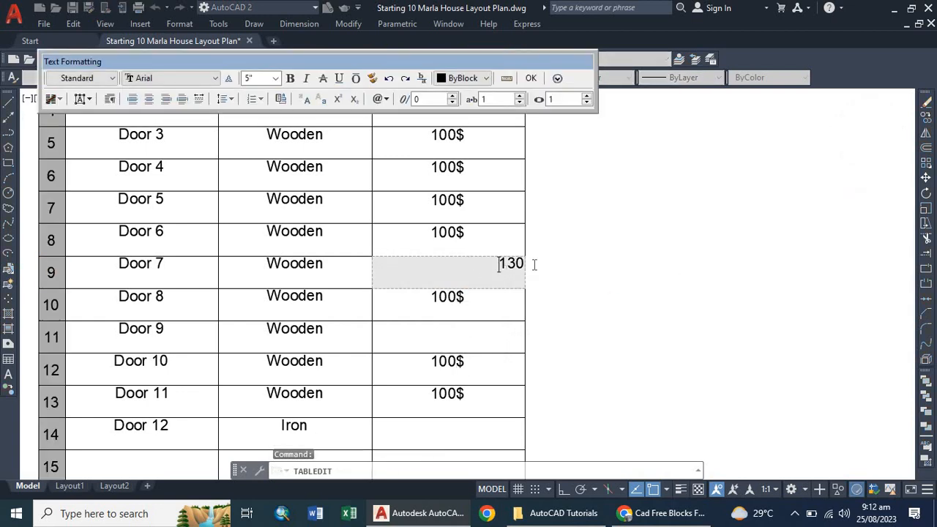
pyautogui.click(89, 103)
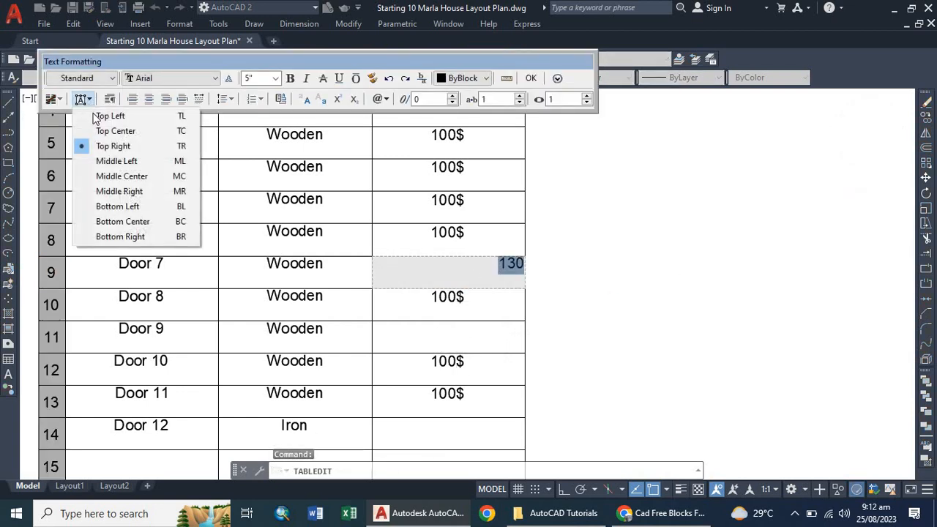
pyautogui.click(105, 131)
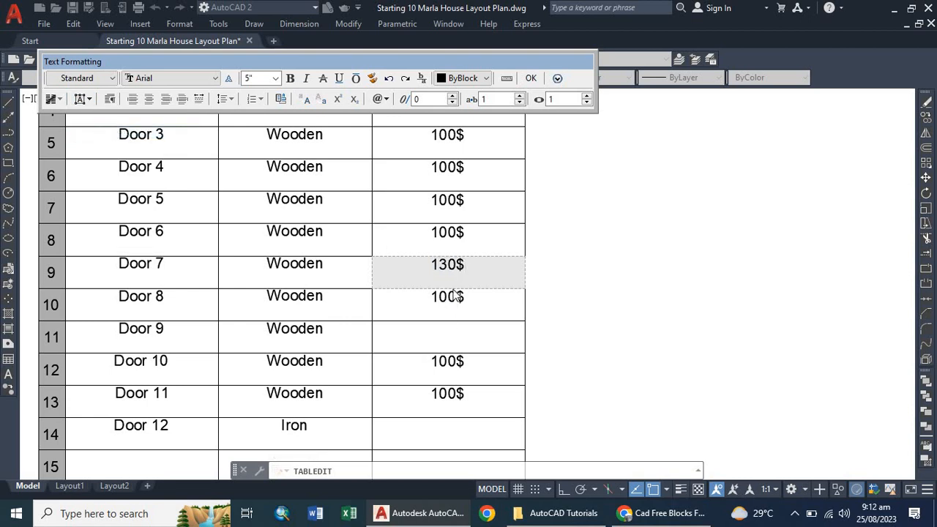
pyautogui.click(413, 348)
# Step: Copy the Door 7 price of 130$ into the Pricing cell of Door 9
pyautogui.click(443, 260)
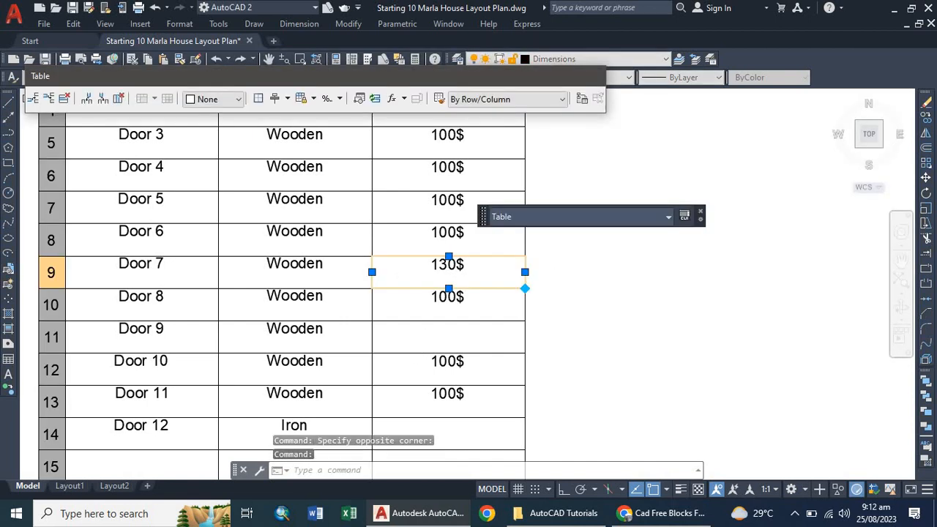
pyautogui.click(445, 333)
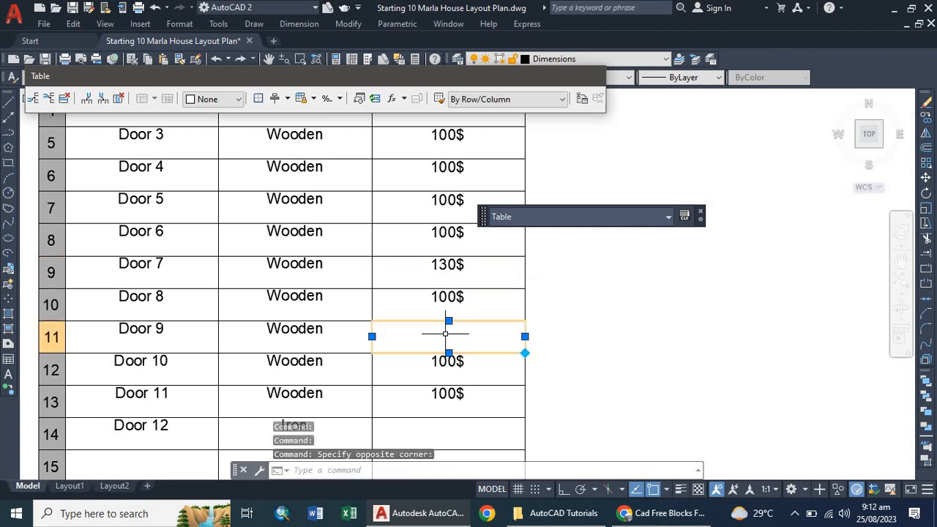
pyautogui.hotkey('ctrl', 'v')
pyautogui.scroll(-2, 384, 287)
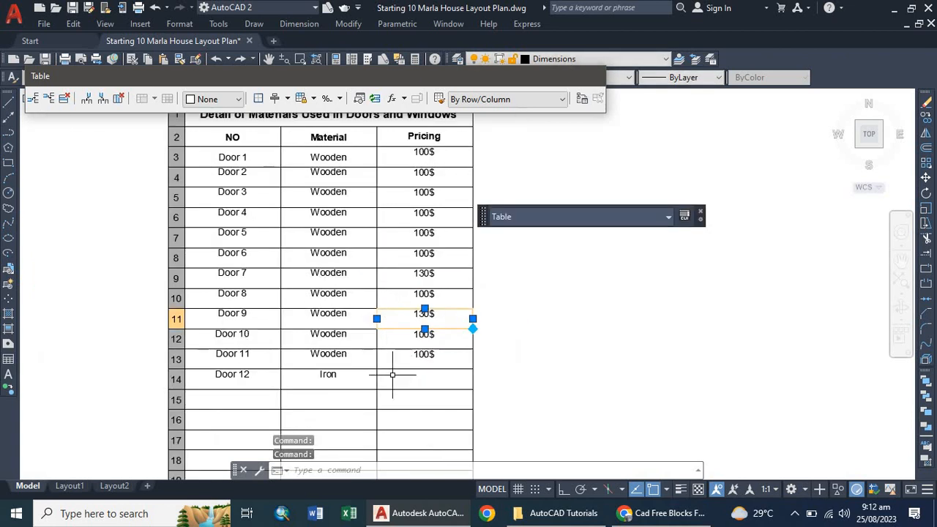
# Step: Enter 250$ in the Pricing cell of Door 12 with a text height of 5"
pyautogui.scroll(2, 394, 374)
pyautogui.click(423, 379)
pyautogui.doubleClick(421, 381)
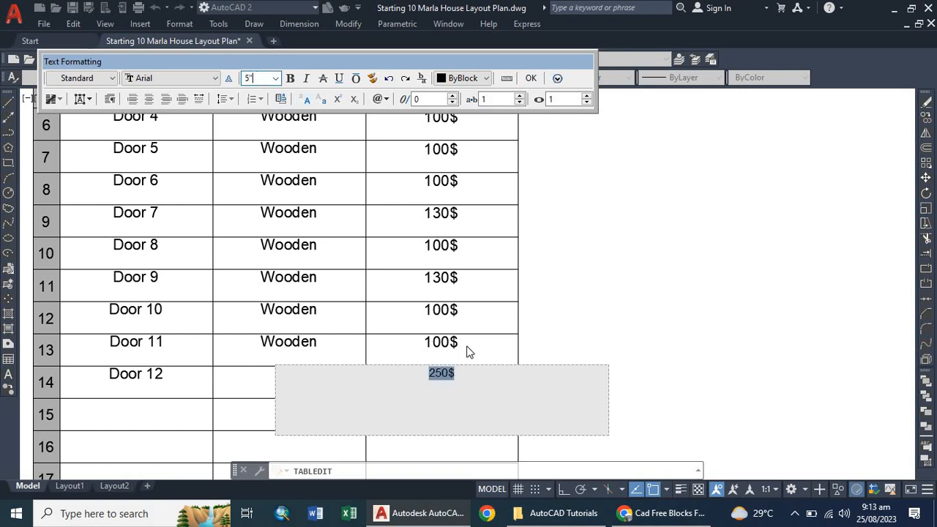
pyautogui.scroll(-2, 456, 313)
pyautogui.click(539, 317)
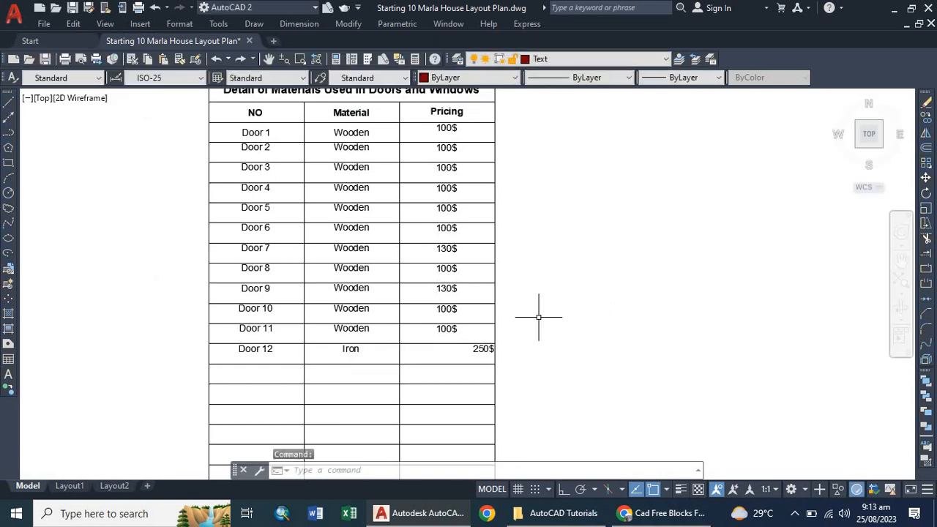
# Step: Set the Door 12 price to Top Center justification and complete its text as 250$
pyautogui.doubleClick(478, 356)
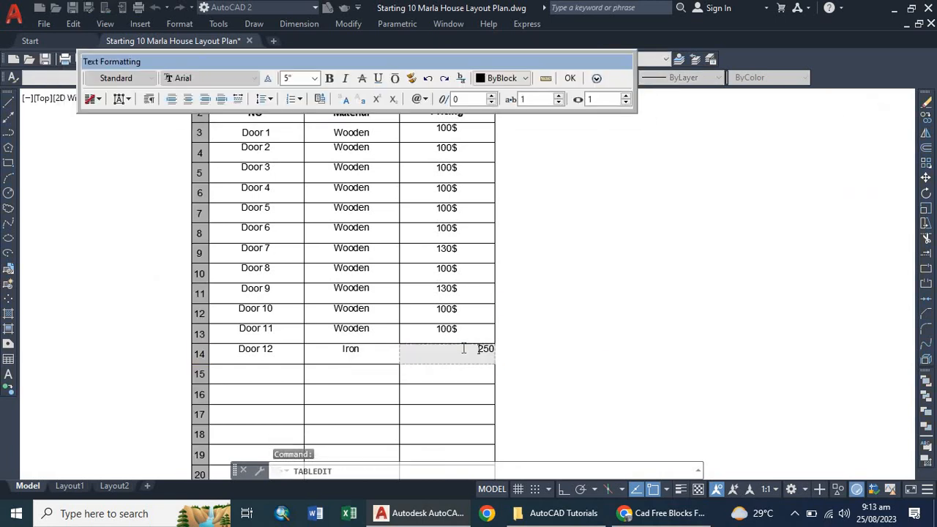
pyautogui.click(132, 99)
pyautogui.click(154, 130)
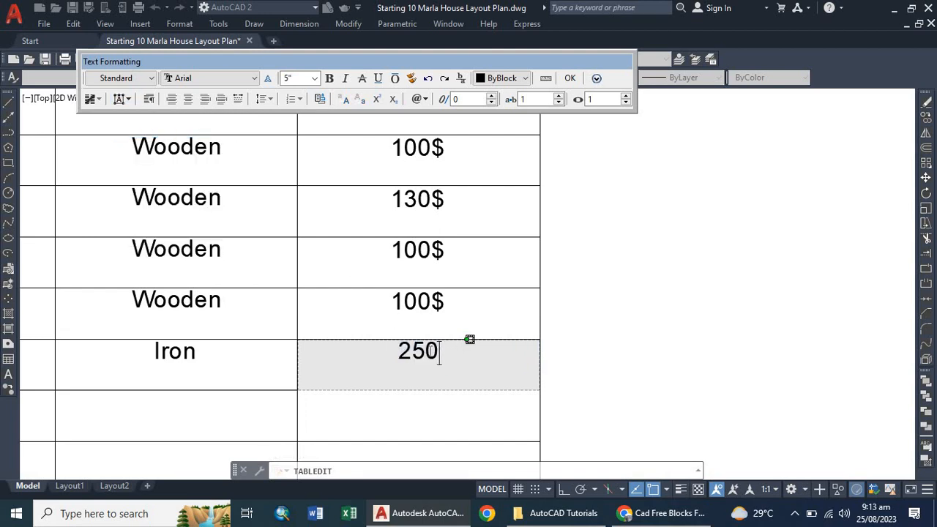
pyautogui.scroll(-4, 445, 357)
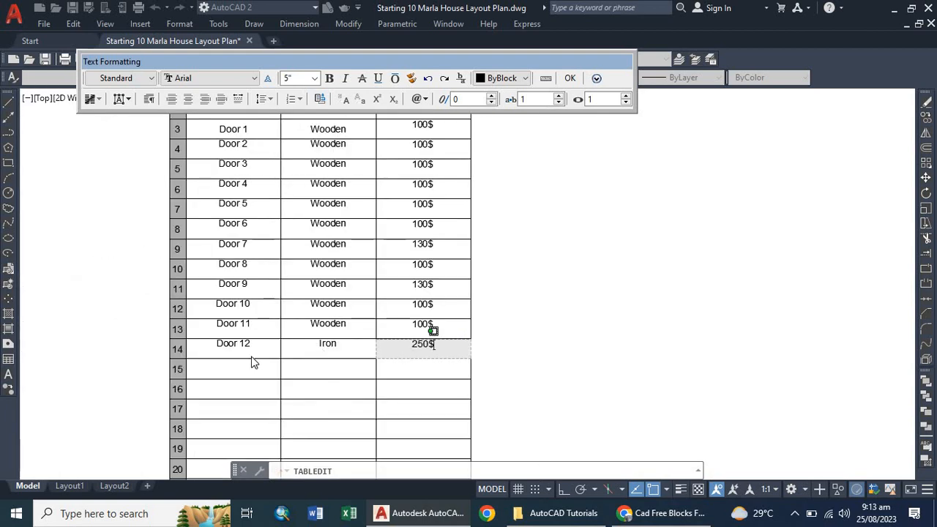
pyautogui.click(249, 366)
# Step: Examine the windows on the floor plan, from the bedrooms, dining room and kitchen to the bath beside the dressing area
pyautogui.scroll(-3, 165, 363)
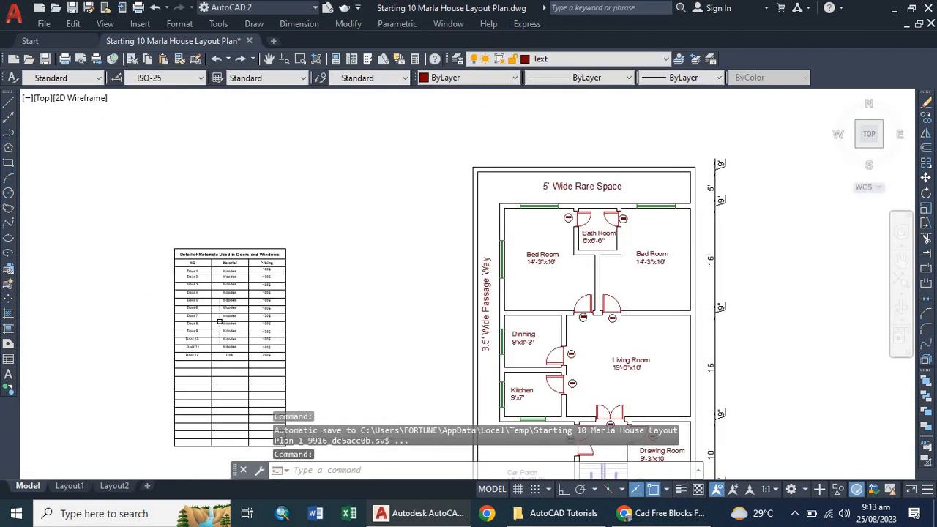
pyautogui.scroll(-5, 218, 322)
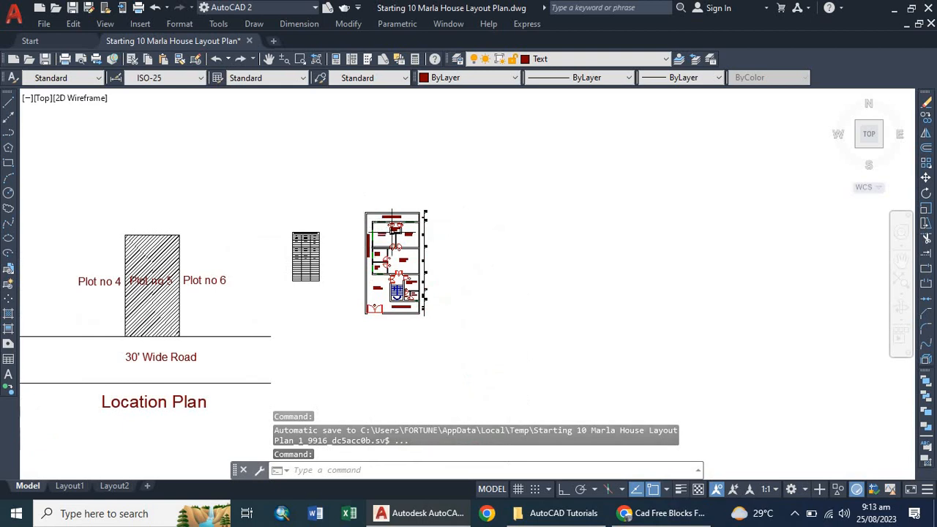
pyautogui.scroll(6, 395, 220)
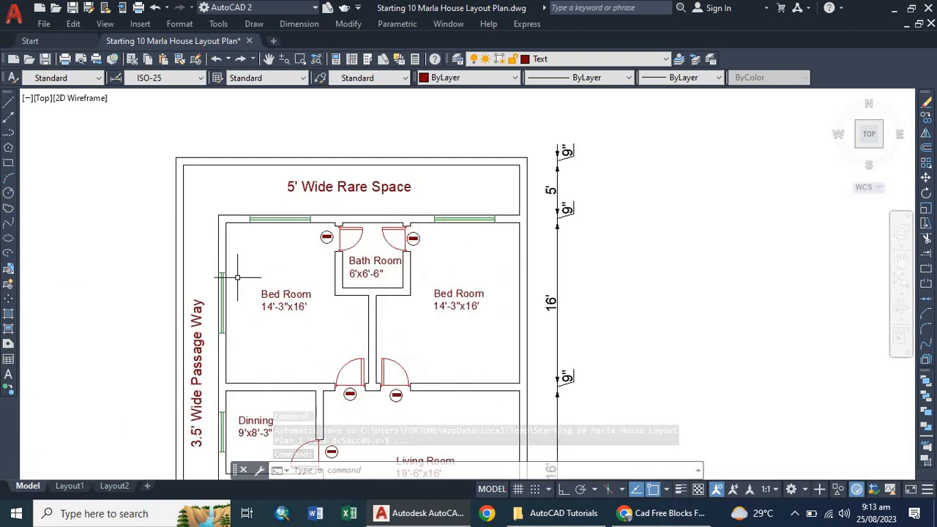
pyautogui.scroll(-2, 245, 253)
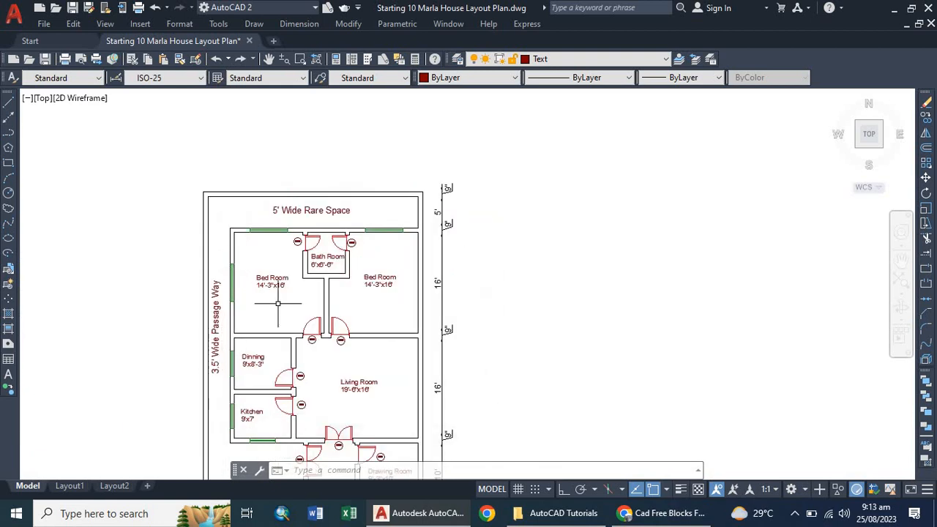
pyautogui.scroll(-3, 278, 302)
pyautogui.scroll(6, 325, 358)
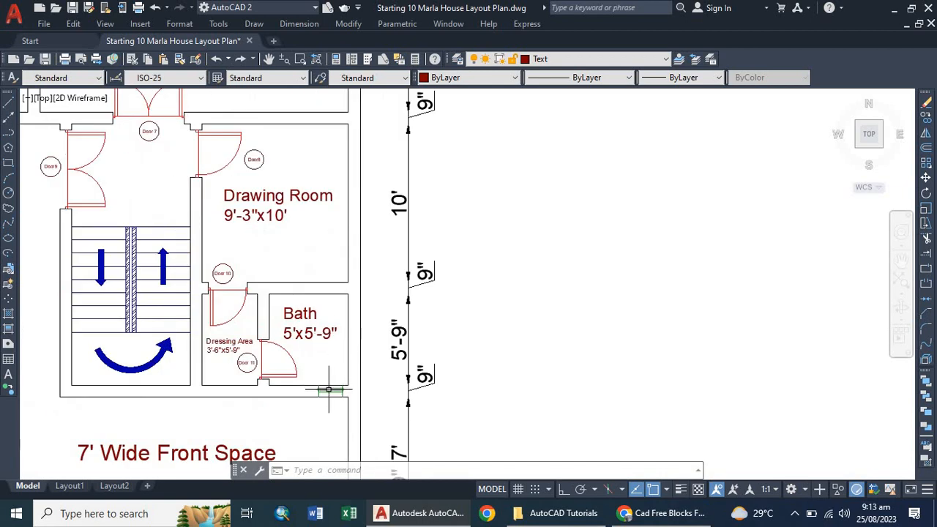
pyautogui.scroll(-3, 329, 390)
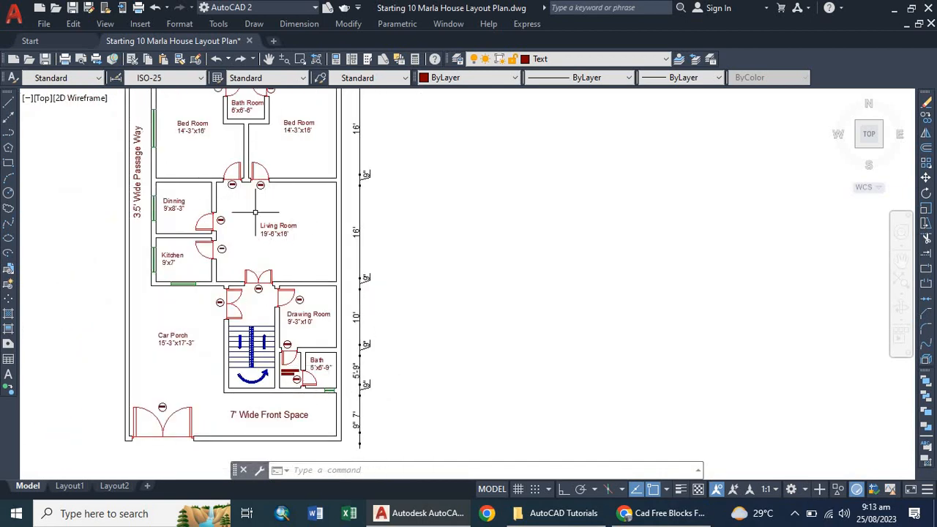
pyautogui.scroll(-2, 284, 254)
pyautogui.scroll(5, 276, 150)
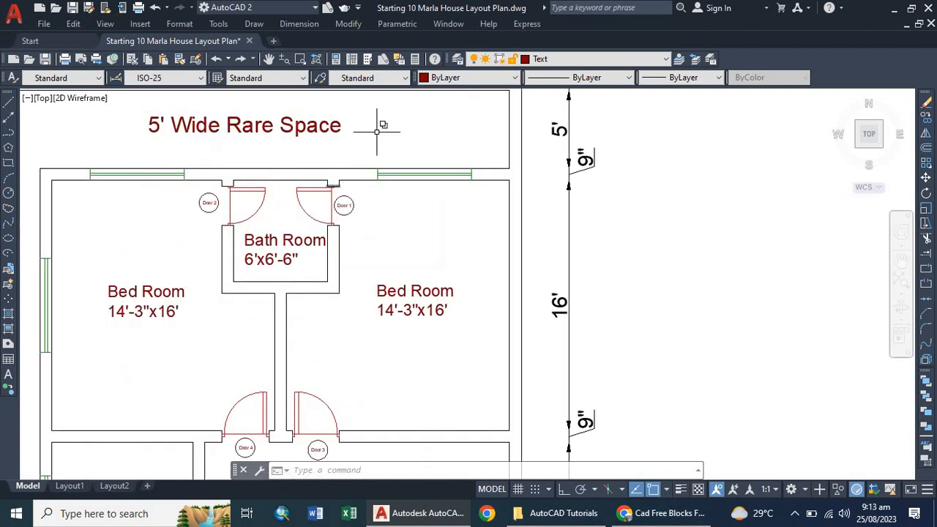
pyautogui.click(542, 60)
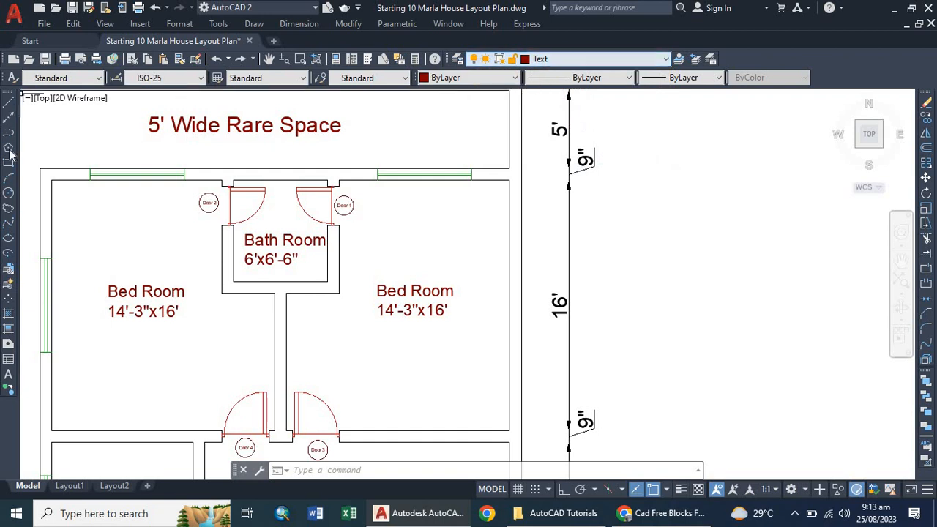
pyautogui.scroll(4, 363, 195)
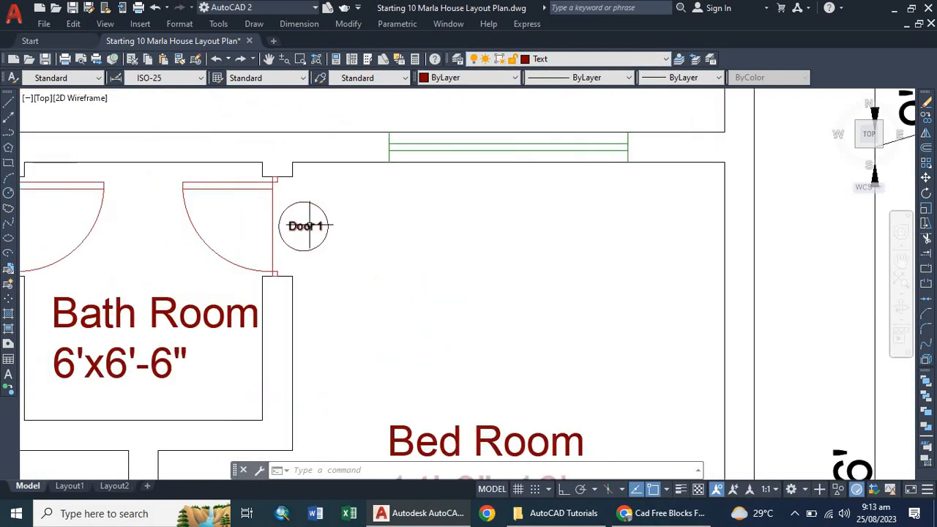
pyautogui.click(350, 182)
pyautogui.click(272, 241)
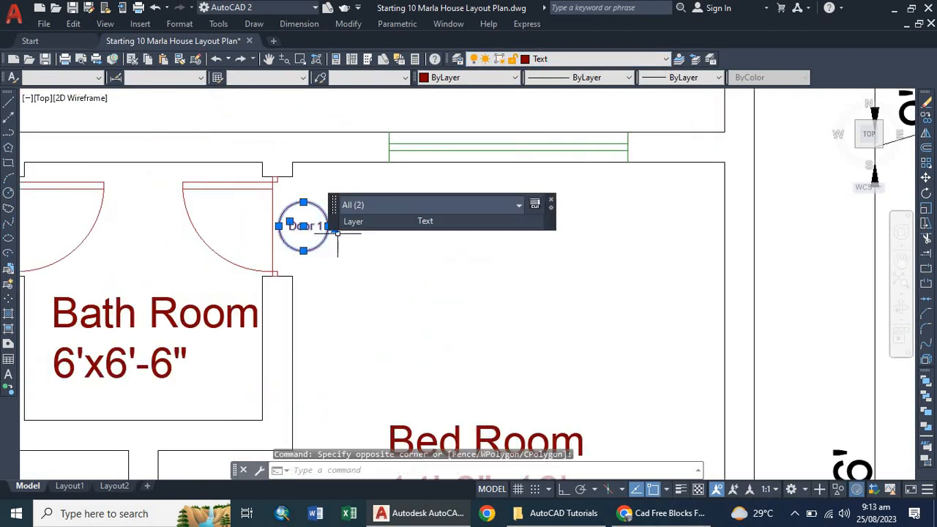
pyautogui.press('Escape')
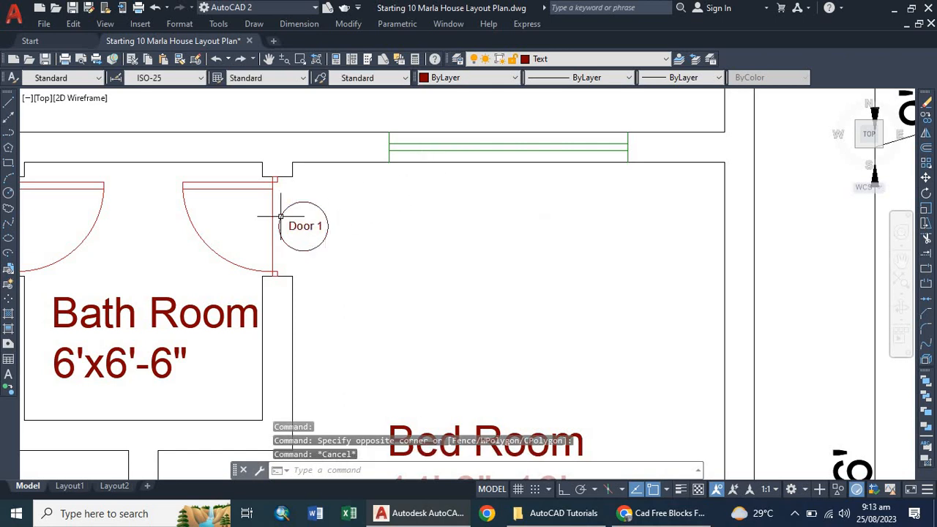
# Step: Add the multiline text "Window 1" just below the rear-wall window of the bedroom beside the Door 1 tag
pyautogui.write('m')
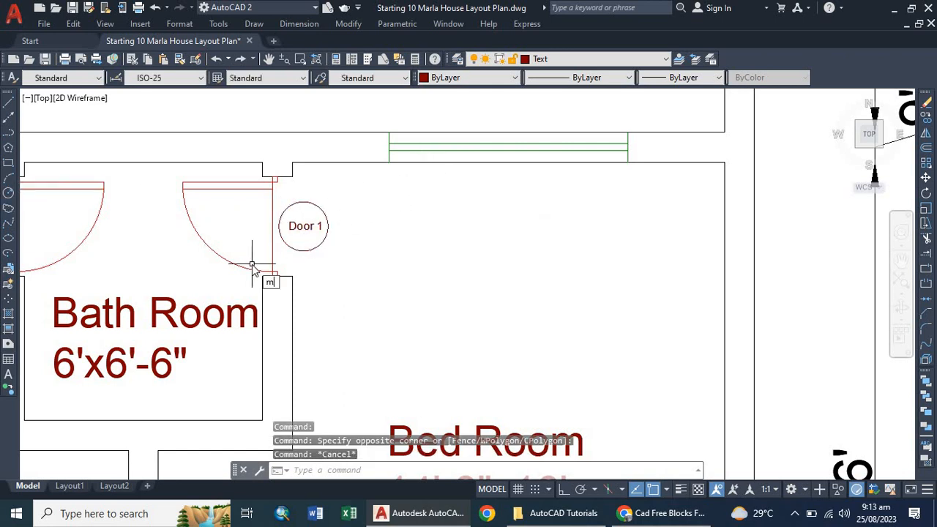
pyautogui.write('t')
pyautogui.press('Return')
pyautogui.click(467, 193)
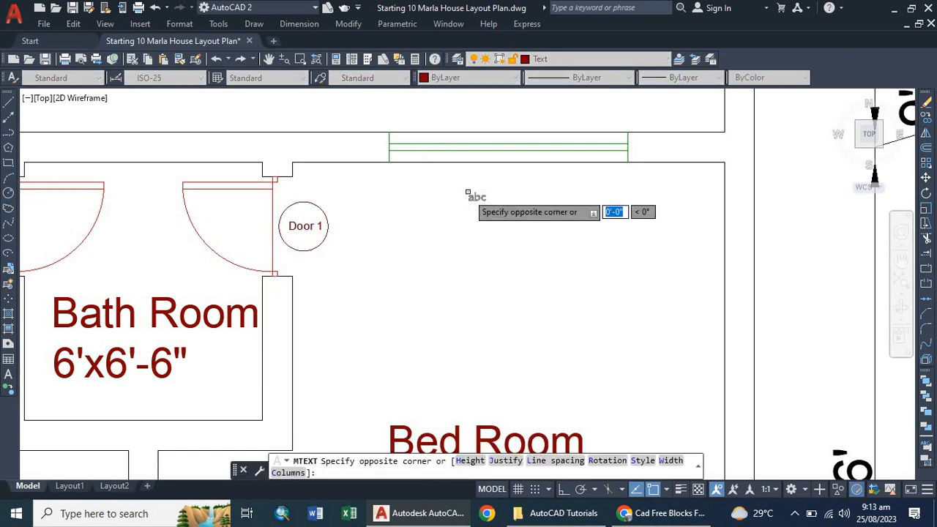
pyautogui.click(597, 228)
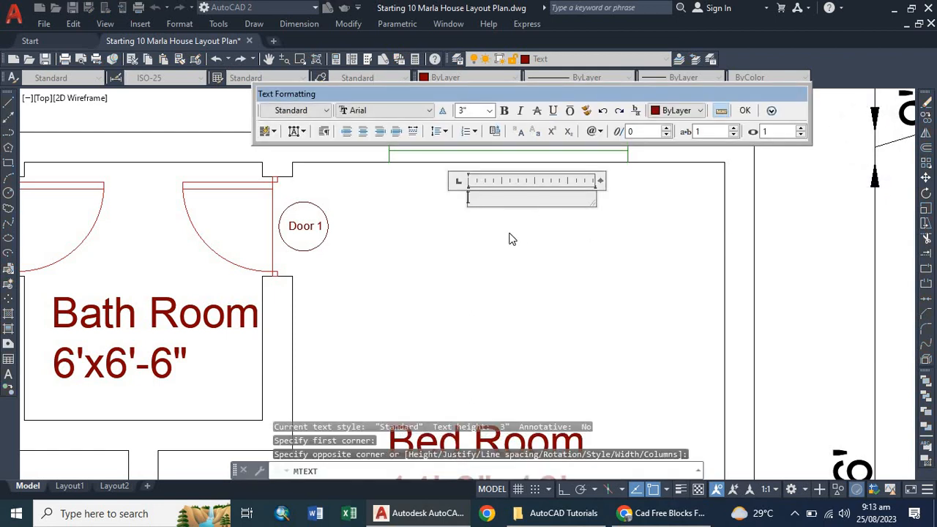
pyautogui.write('Window ')
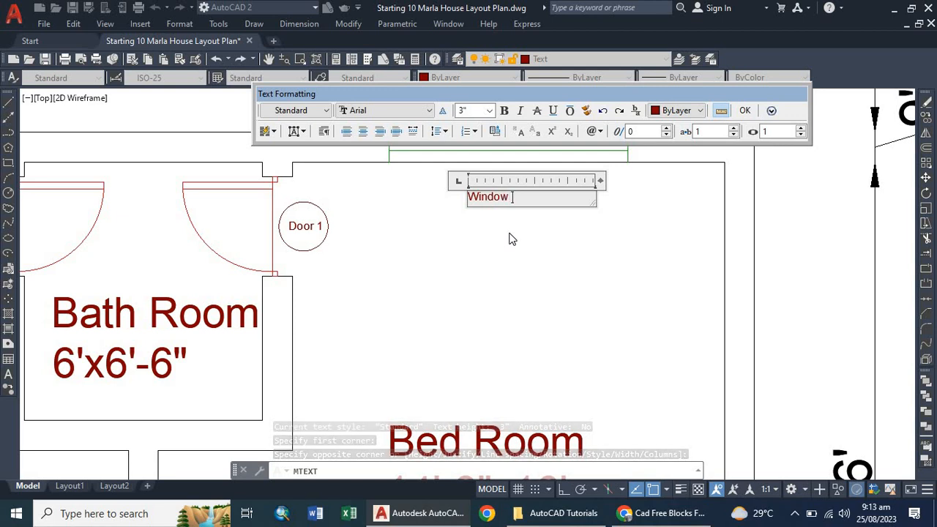
pyautogui.write('1')
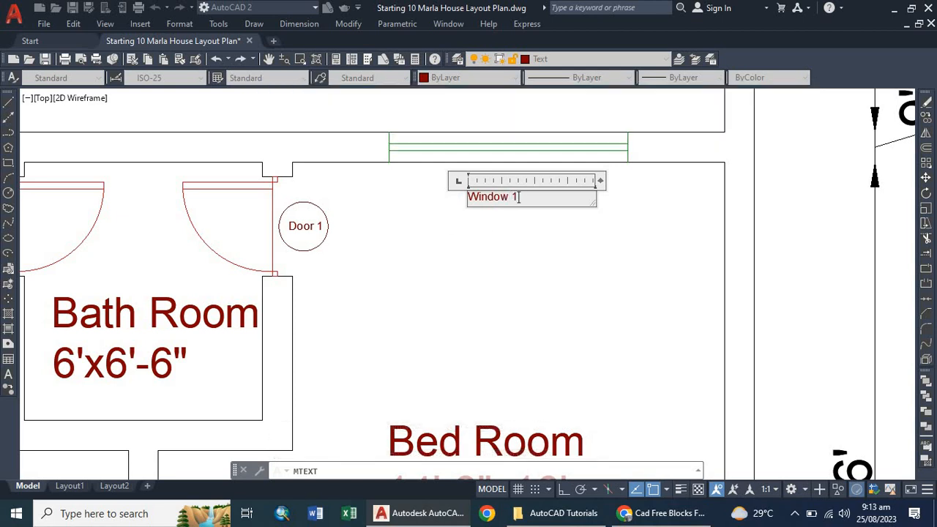
pyautogui.click(472, 211)
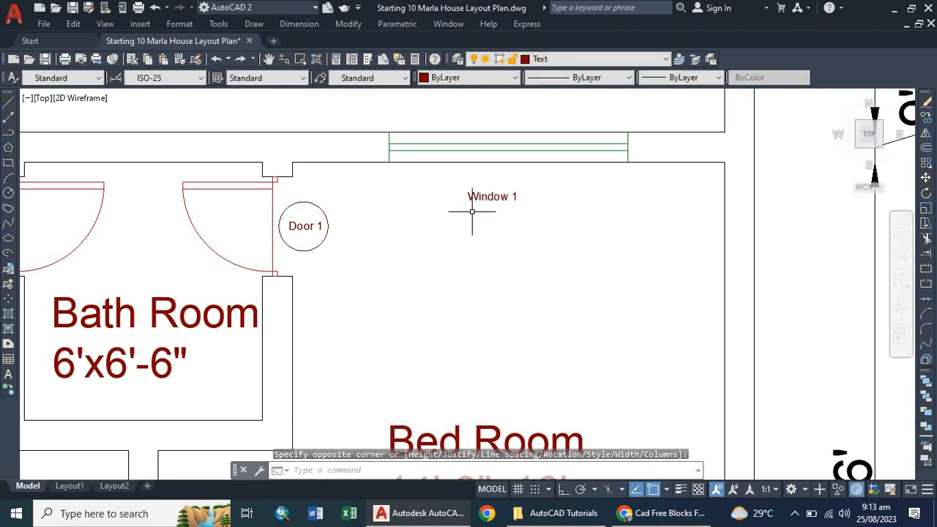
# Step: Draw a rectangle about 1'-9" by 6" around the Window 1 label
pyautogui.click(8, 162)
pyautogui.scroll(2, 451, 194)
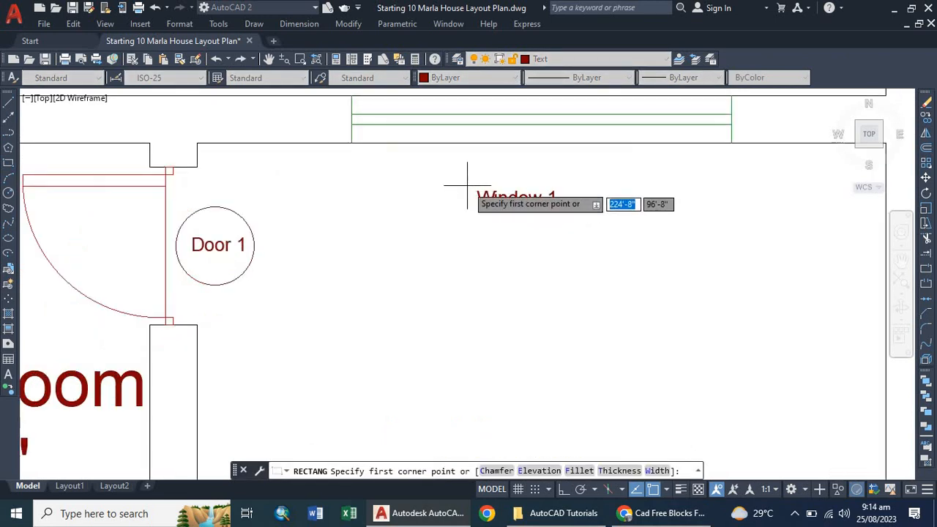
pyautogui.click(462, 183)
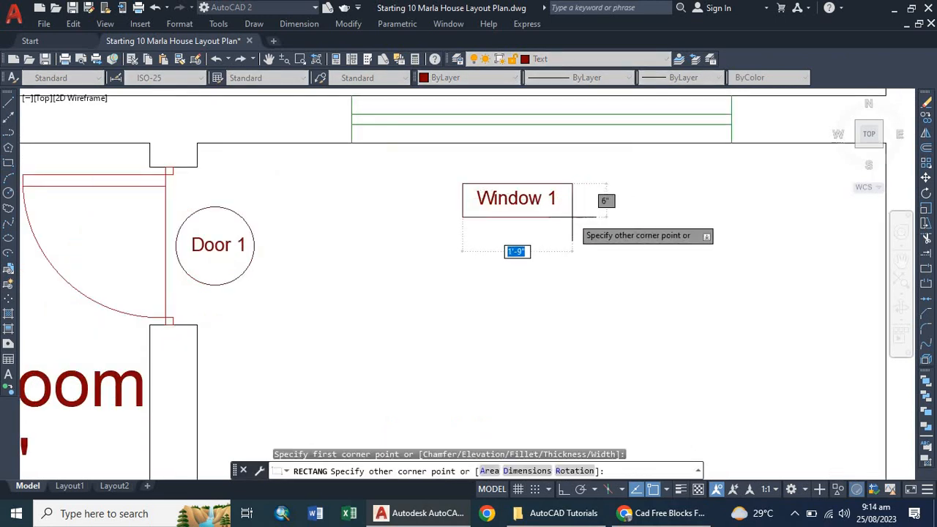
pyautogui.click(574, 217)
# Step: Copy the Window 1 label and its rectangle to just below the rear-wall window of the bedroom beside the Door 2 tag
pyautogui.click(603, 178)
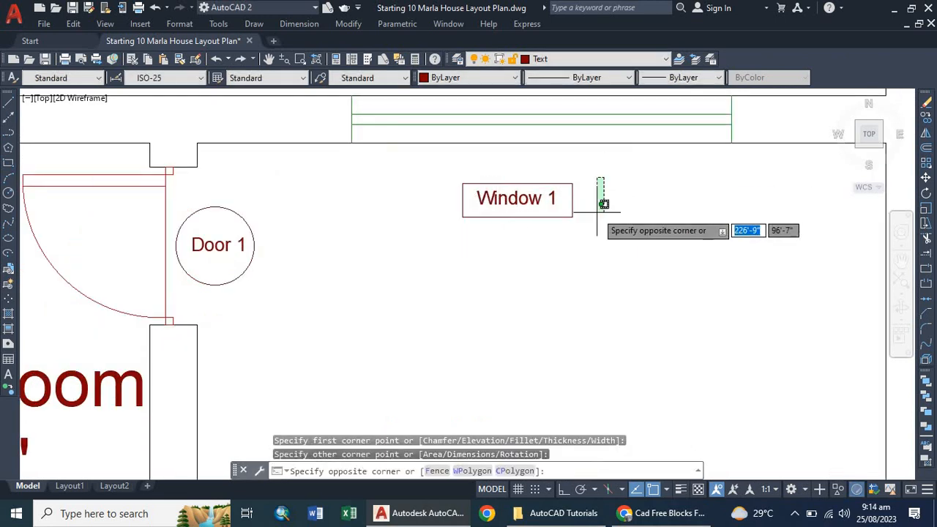
pyautogui.click(429, 244)
pyautogui.write('c')
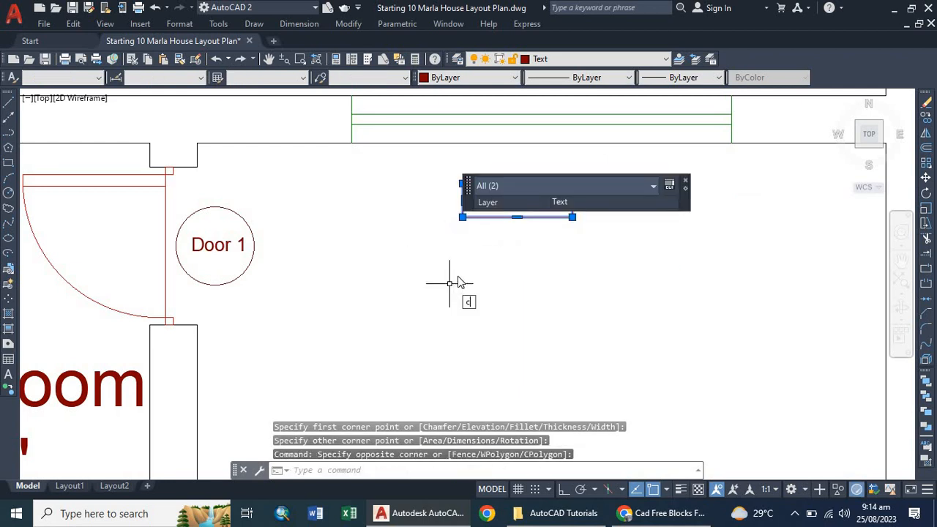
pyautogui.write('o')
pyautogui.press('Return')
pyautogui.click(517, 196)
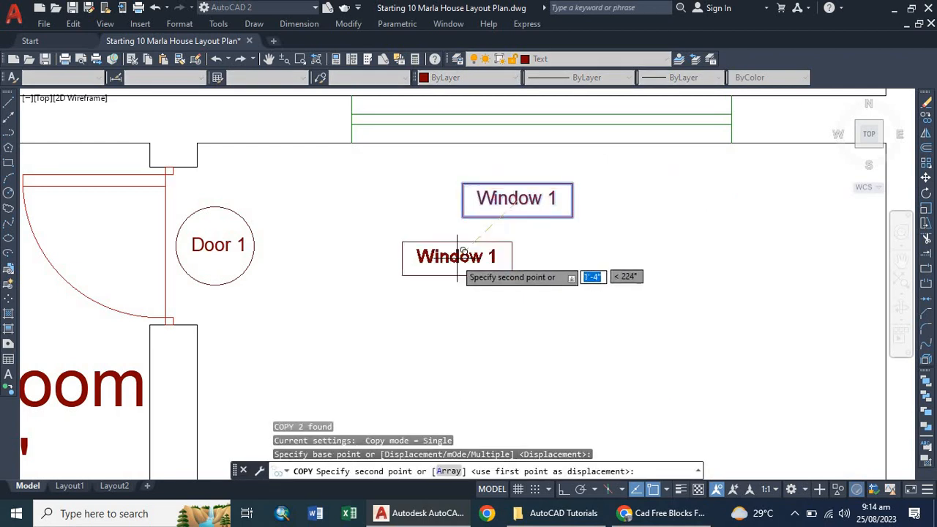
pyautogui.scroll(-5, 458, 256)
pyautogui.scroll(-2, 166, 252)
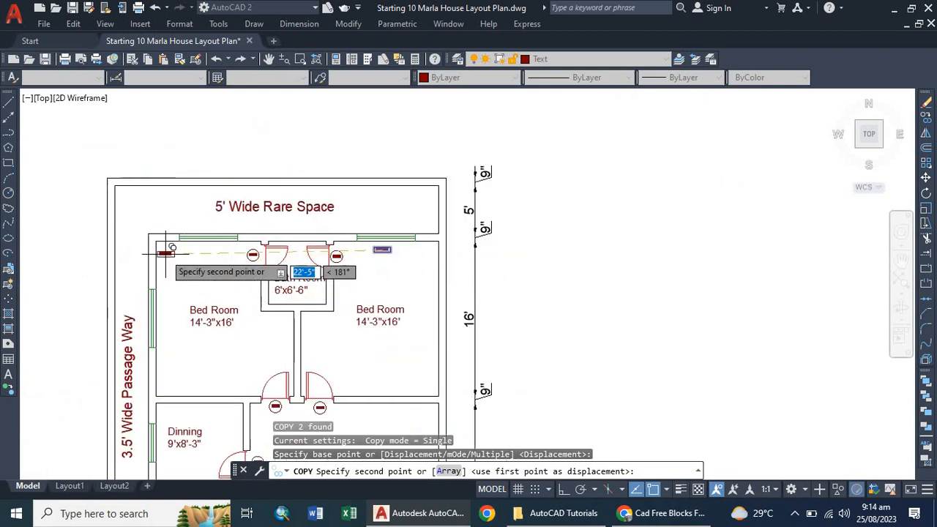
pyautogui.scroll(6, 167, 252)
pyautogui.click(401, 289)
pyautogui.scroll(-1, 398, 192)
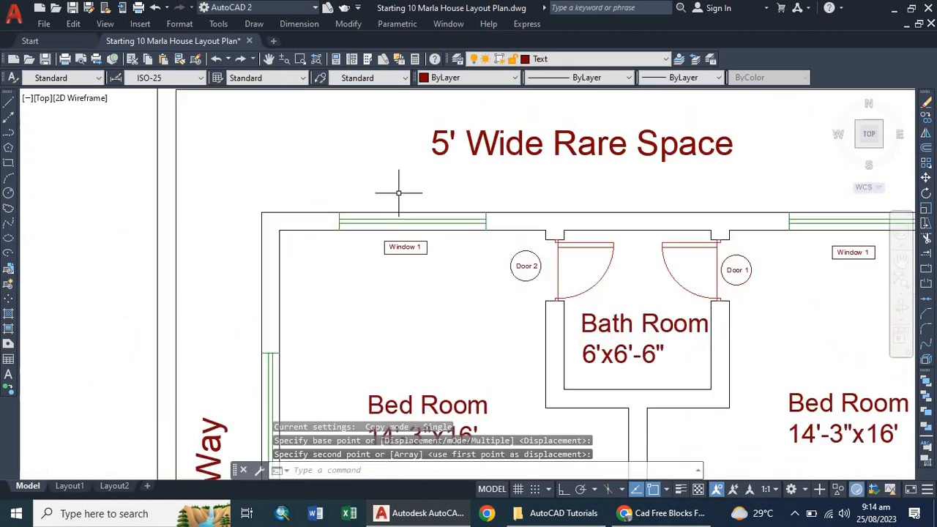
# Step: Copy the Door 2 bedroom's Window 1 tag in Multiple mode, placing a copy below the kitchen window that faces the car porch
pyautogui.scroll(-1, 399, 192)
pyautogui.scroll(5, 442, 227)
pyautogui.click(464, 212)
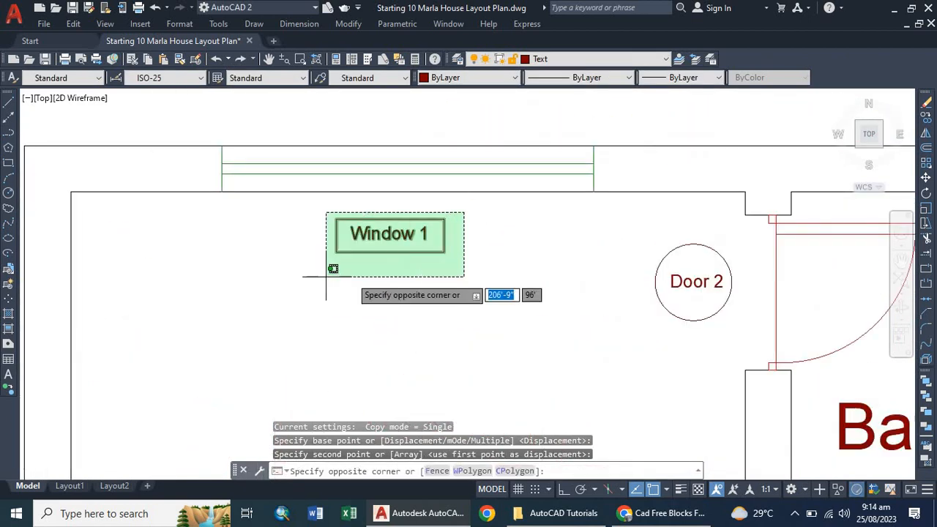
pyautogui.click(317, 277)
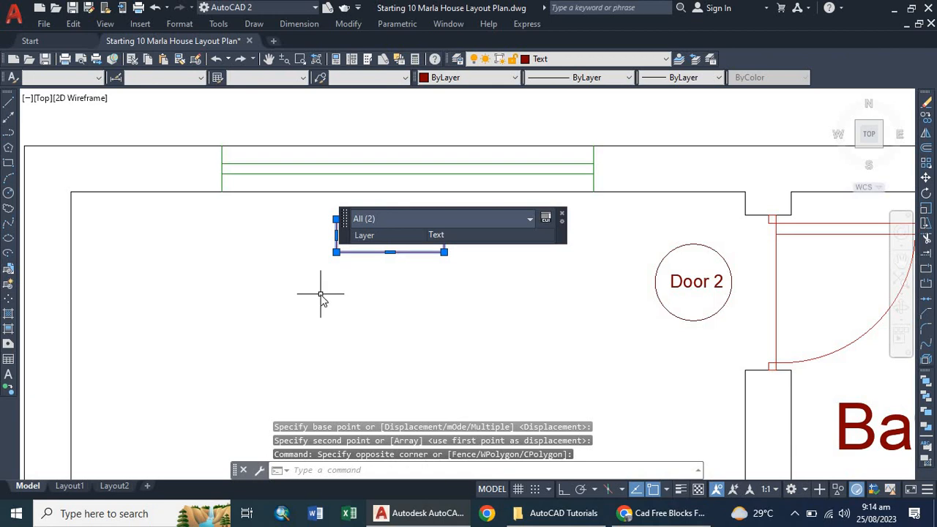
pyautogui.write('co')
pyautogui.press('Return')
pyautogui.write('m')
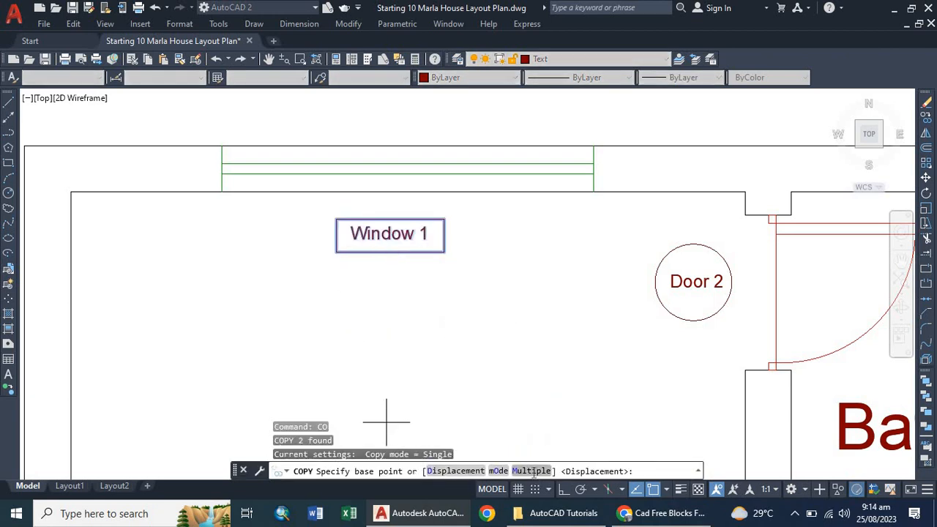
pyautogui.press('Return')
pyautogui.scroll(-4, 404, 256)
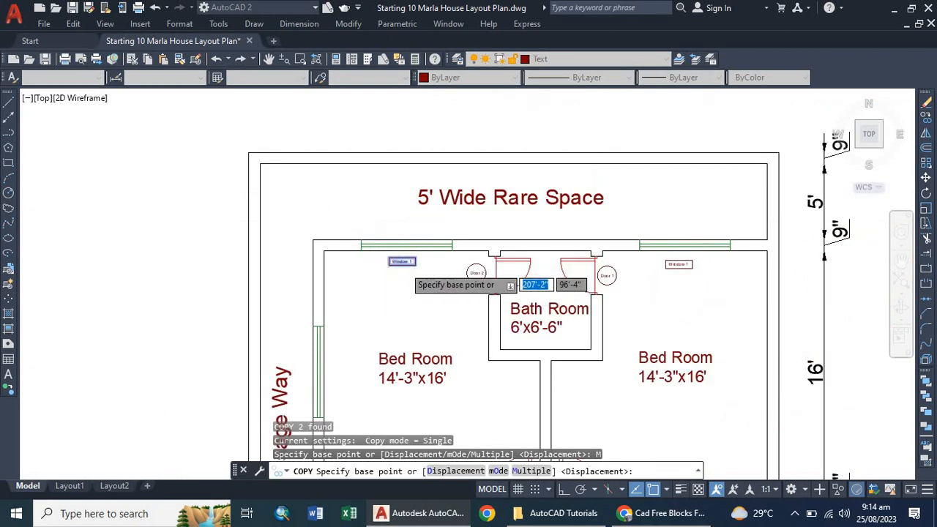
pyautogui.scroll(3, 404, 257)
pyautogui.click(399, 251)
pyautogui.scroll(-4, 341, 184)
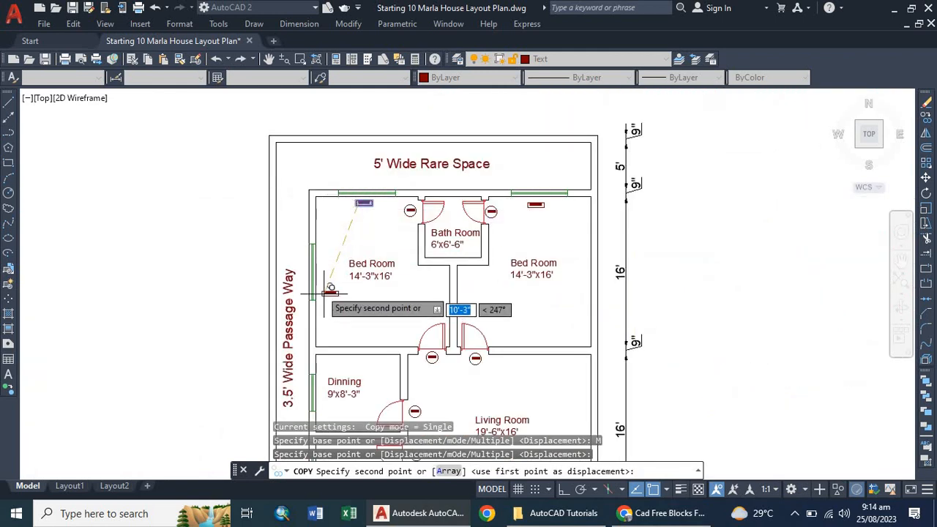
pyautogui.scroll(3, 327, 268)
pyautogui.scroll(1, 328, 252)
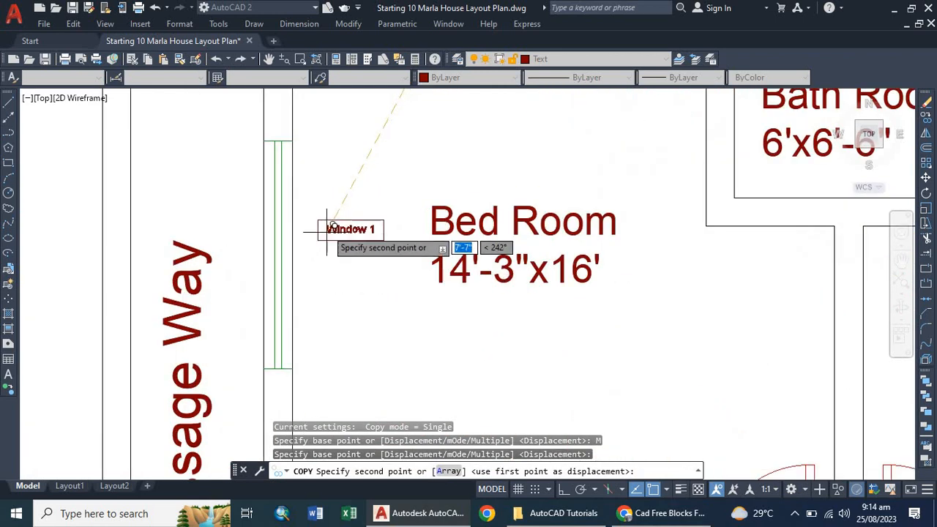
pyautogui.scroll(-5, 327, 249)
pyautogui.scroll(4, 322, 219)
pyautogui.scroll(2, 324, 286)
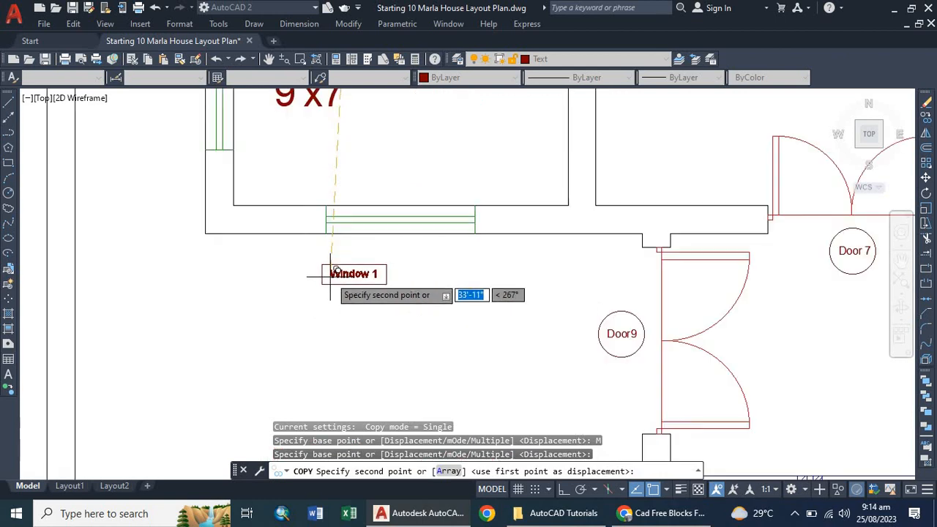
pyautogui.scroll(-2, 326, 293)
pyautogui.scroll(4, 333, 253)
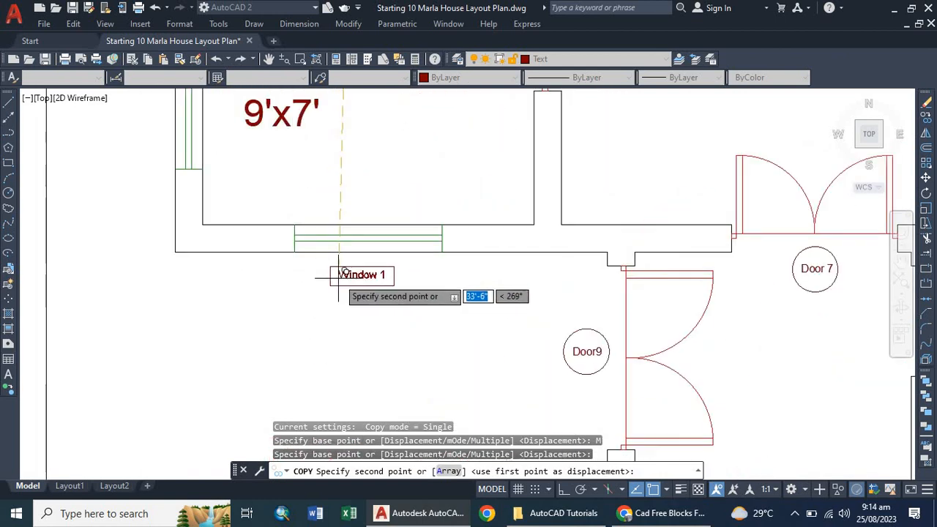
pyautogui.click(331, 265)
# Step: Place another copy of the Window 1 tag just below the front window of the bath beside the dressing area
pyautogui.scroll(-5, 330, 246)
pyautogui.scroll(6, 513, 370)
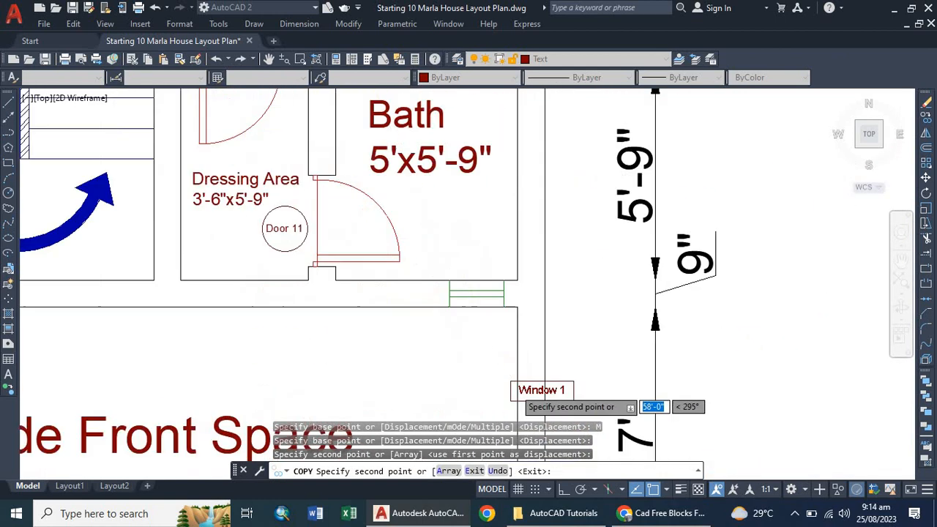
pyautogui.scroll(-7, 410, 311)
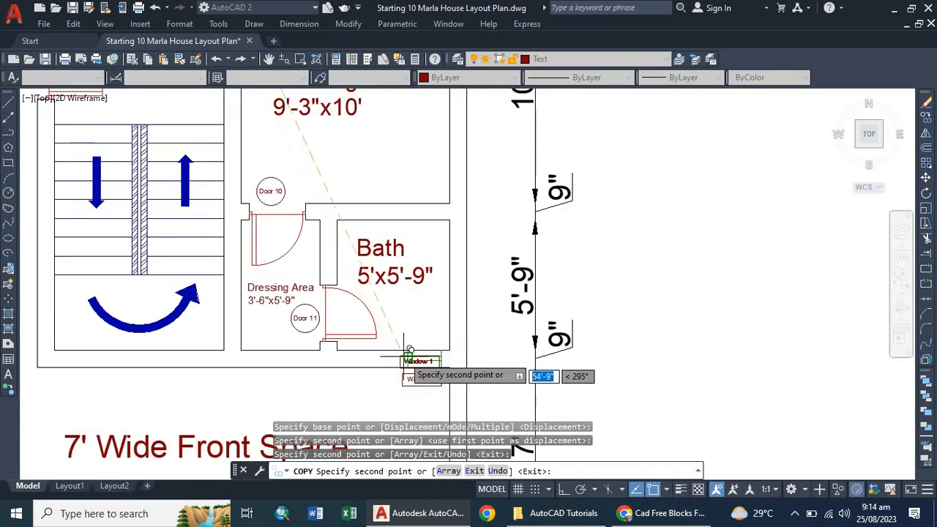
# Step: Place a spare copy of the Window 1 tag in the empty space east of the plan and end the copying
pyautogui.scroll(5, 270, 223)
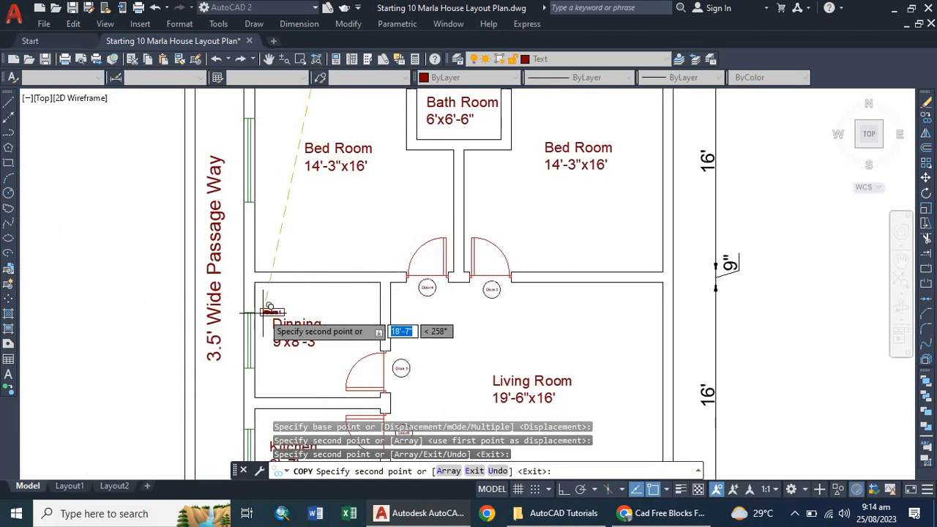
pyautogui.scroll(-3, 281, 293)
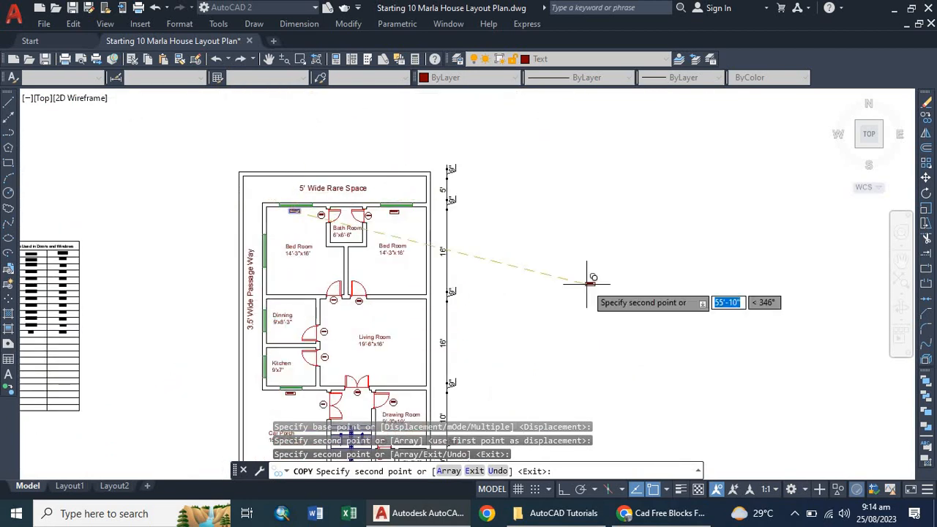
pyautogui.press('Escape')
# Step: Rotate the spare Window 1 tag 90 degrees about its rectangle's upper-left corner with Ortho on
pyautogui.scroll(5, 600, 271)
pyautogui.scroll(6, 542, 350)
pyautogui.click(684, 215)
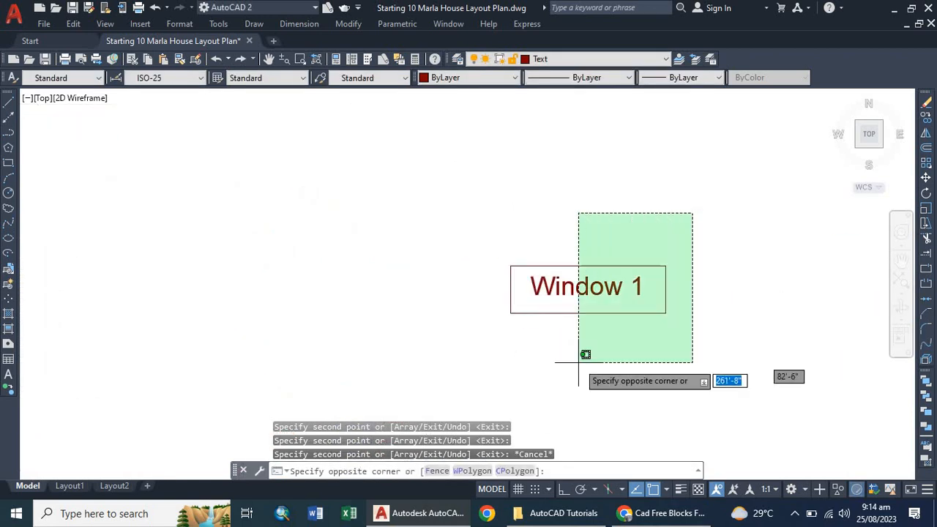
pyautogui.click(421, 352)
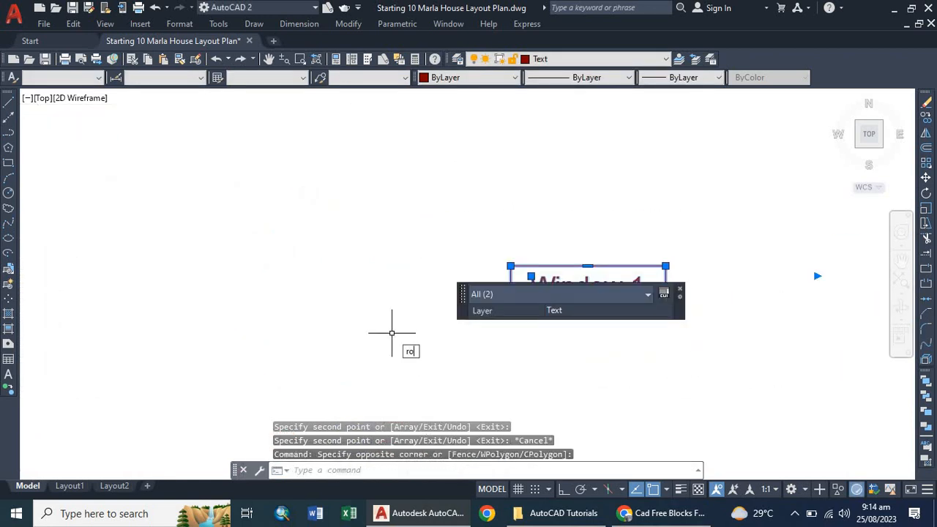
pyautogui.press('Return')
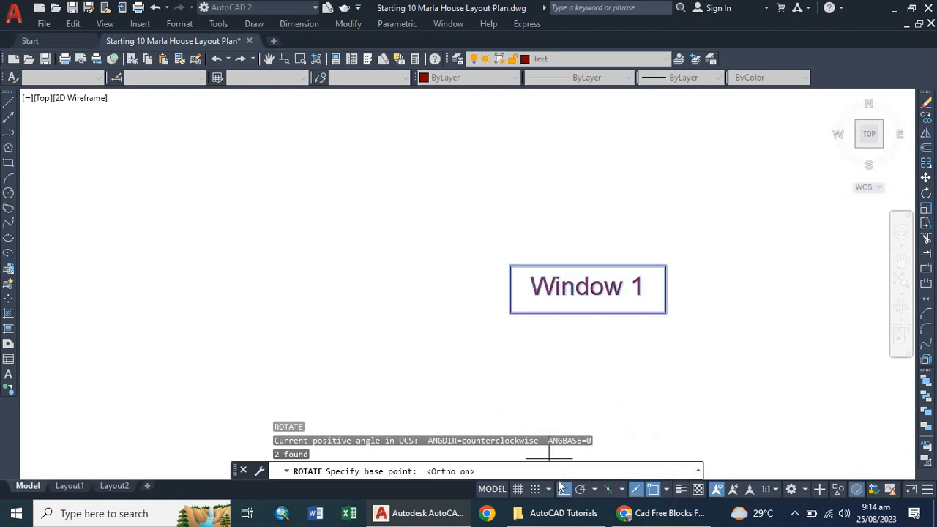
pyautogui.click(510, 265)
pyautogui.click(578, 191)
# Step: Move the vertical Window 1 tag with Ortho off to just inside the bedroom window facing the 3.5' wide passage way
pyautogui.scroll(-5, 518, 267)
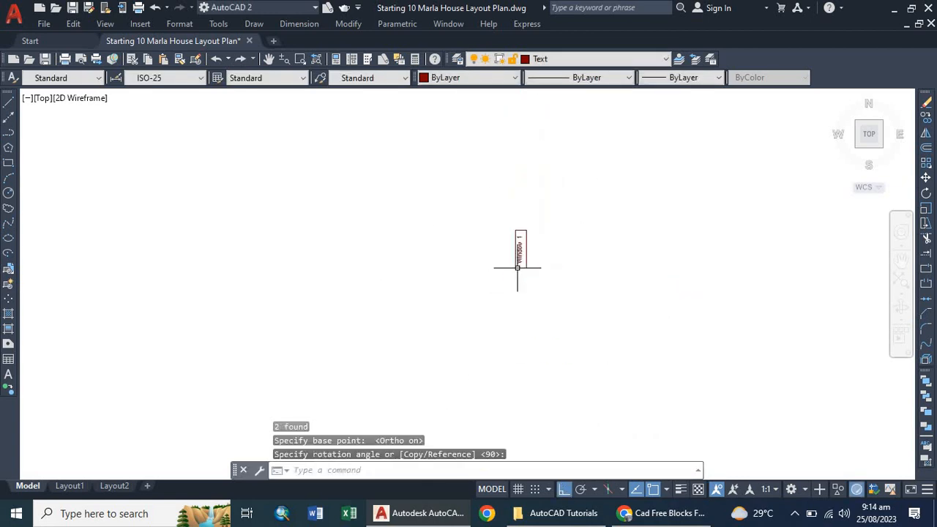
pyautogui.click(581, 195)
pyautogui.click(454, 313)
pyautogui.scroll(4, 517, 249)
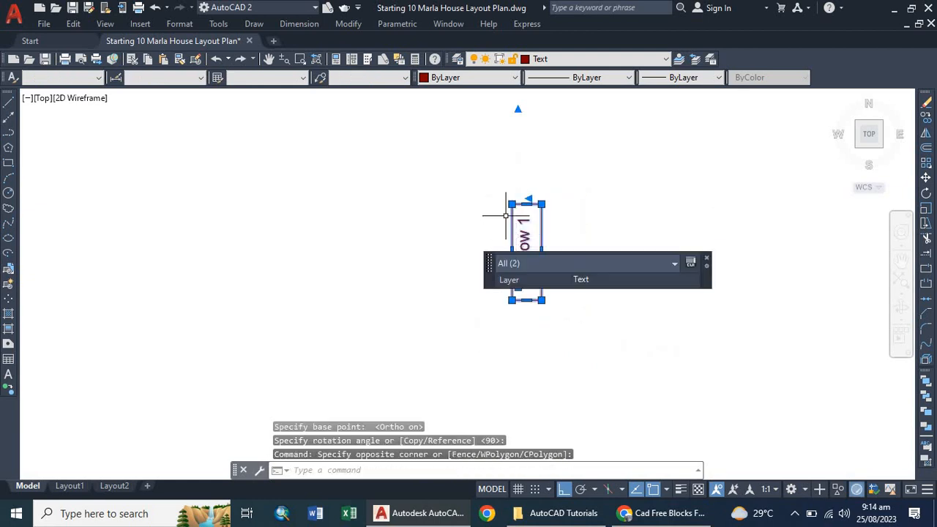
pyautogui.press('Return')
pyautogui.scroll(4, 497, 224)
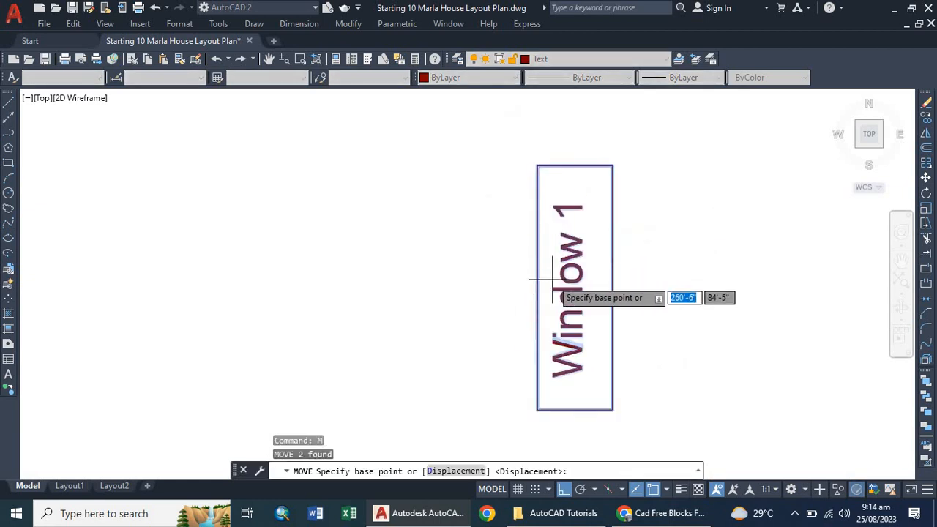
pyautogui.click(570, 294)
pyautogui.scroll(-4, 562, 191)
pyautogui.scroll(-4, 565, 265)
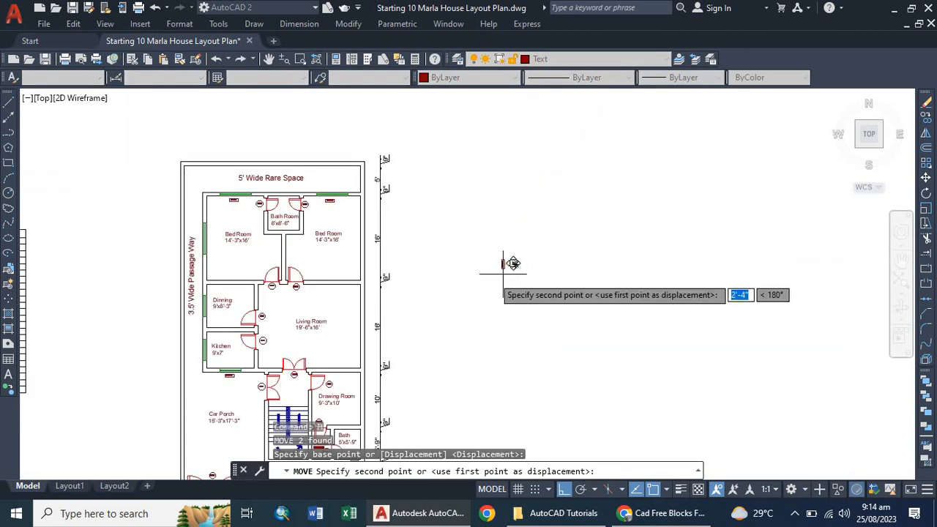
pyautogui.scroll(4, 212, 228)
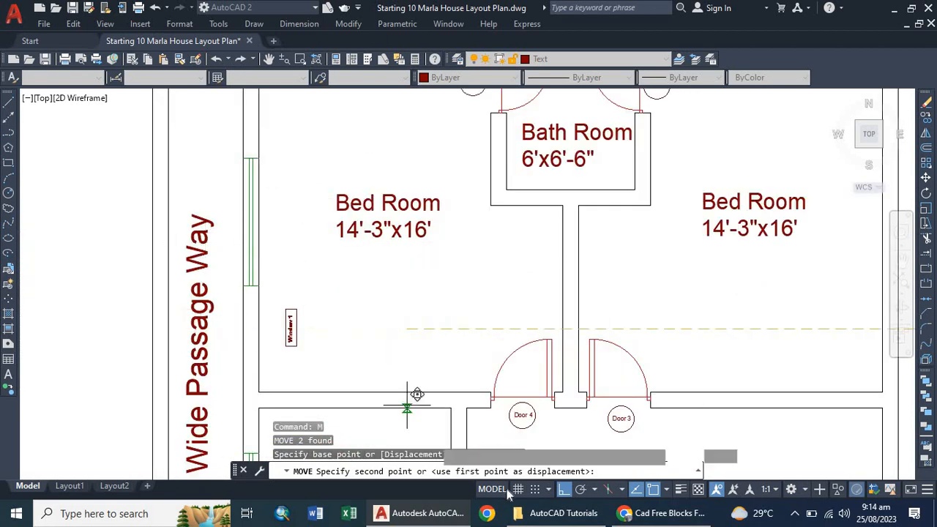
pyautogui.scroll(4, 285, 209)
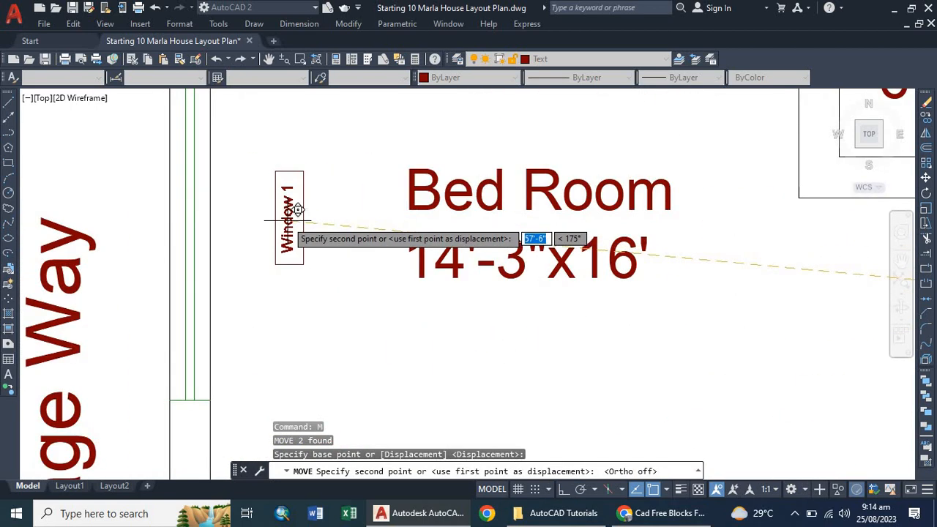
pyautogui.click(285, 220)
# Step: Copy the vertical Window 1 tag in Multiple mode, placing a copy just inside the dining room's passage-side window
pyautogui.click(329, 170)
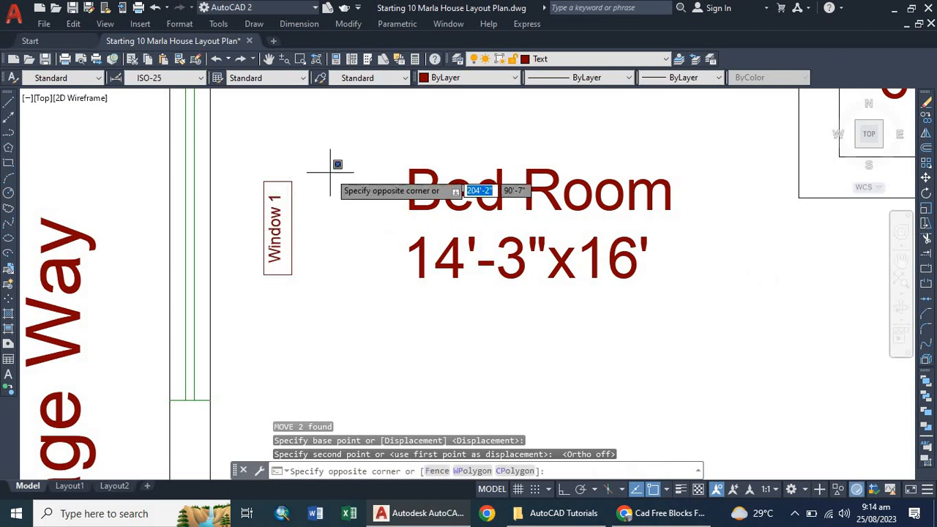
pyautogui.click(237, 295)
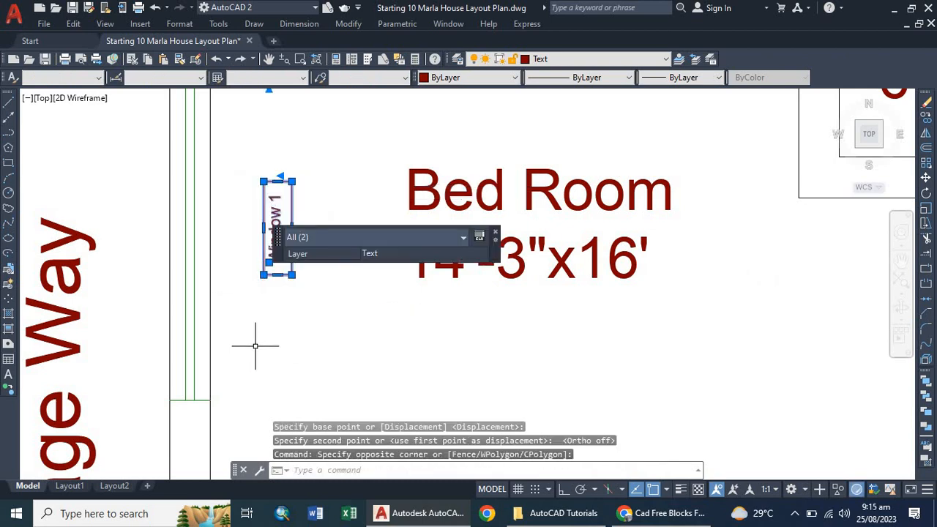
pyautogui.write('co')
pyautogui.press('Return')
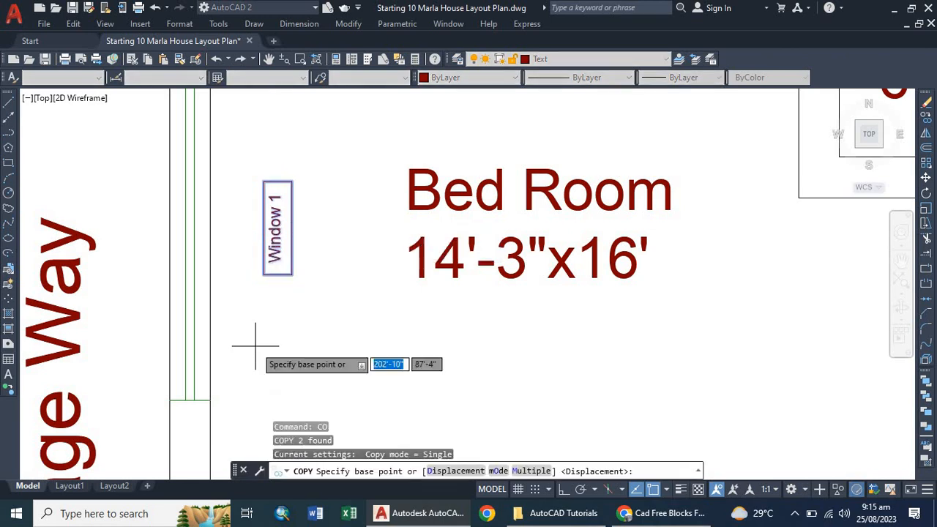
pyautogui.click(532, 471)
pyautogui.scroll(-3, 399, 170)
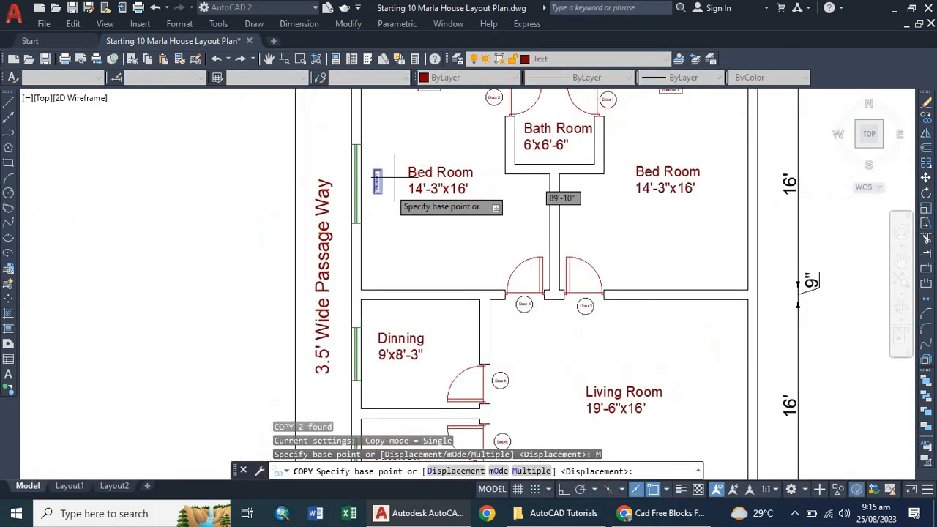
pyautogui.click(378, 181)
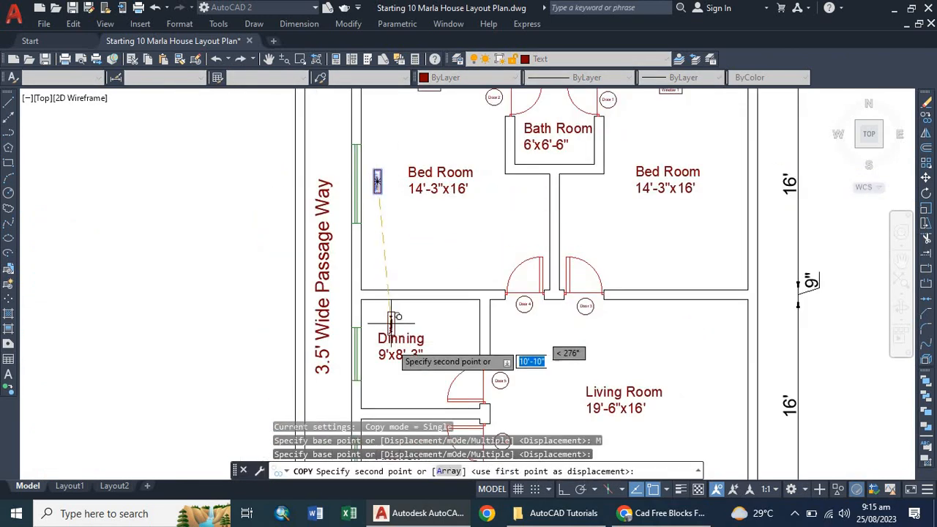
pyautogui.scroll(4, 393, 322)
pyautogui.scroll(-2, 358, 293)
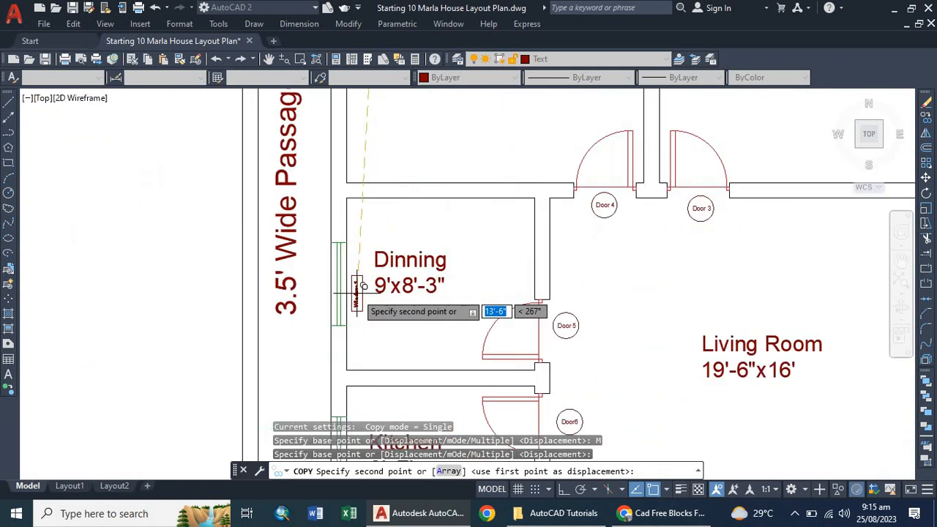
pyautogui.scroll(4, 358, 285)
pyautogui.click(357, 285)
pyautogui.scroll(-3, 351, 283)
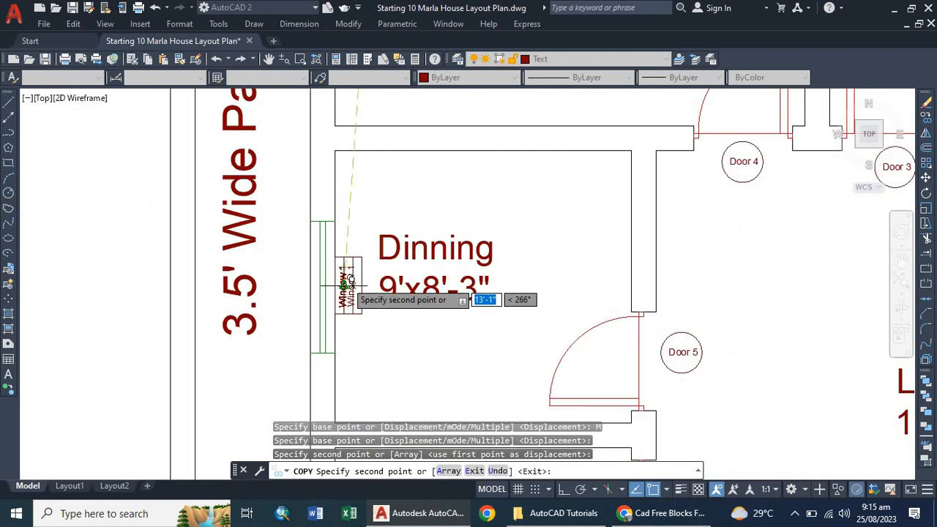
# Step: Place another copy of the vertical Window 1 tag in the passage way, just outside the kitchen's side window
pyautogui.scroll(-5, 342, 285)
pyautogui.scroll(5, 341, 319)
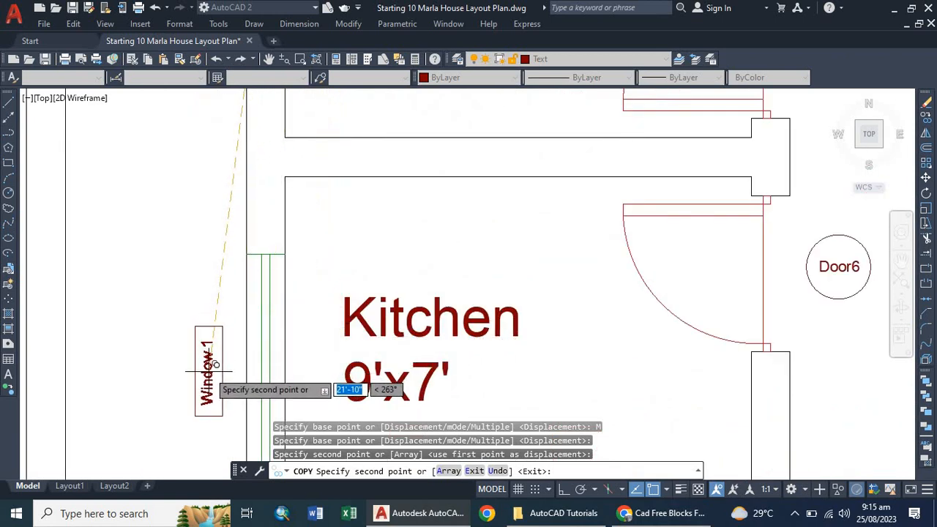
pyautogui.click(211, 374)
pyautogui.scroll(-2, 256, 322)
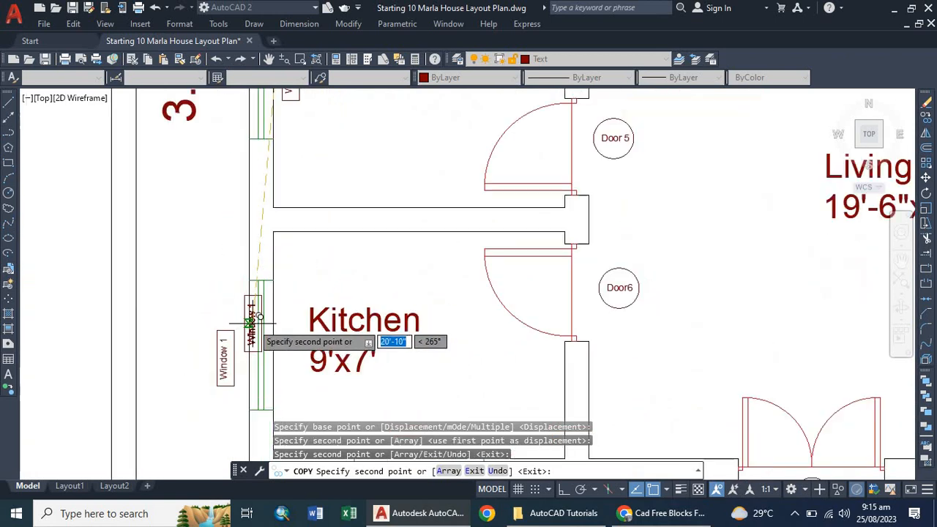
# Step: End the tag copying and examine the window tags throughout the house plan, from the rear bedrooms to the front bath
pyautogui.press('Escape')
pyautogui.scroll(-5, 251, 320)
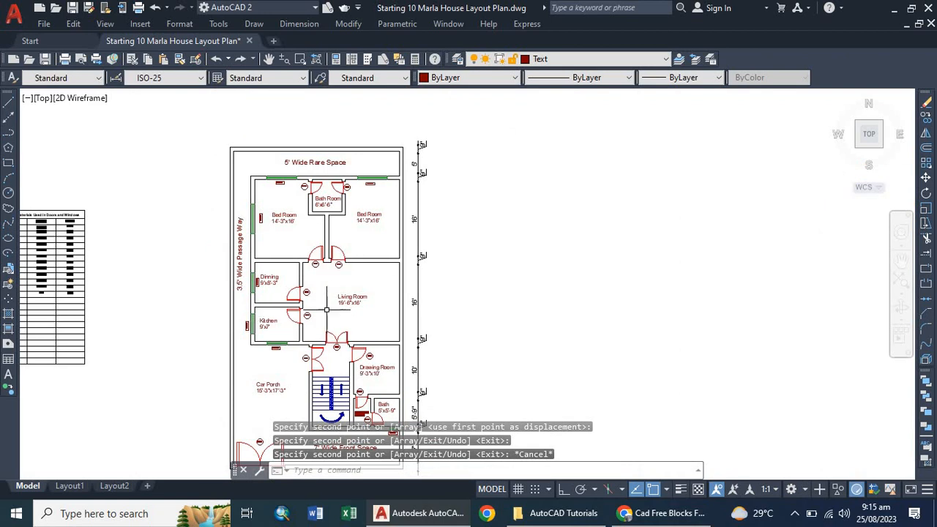
pyautogui.scroll(-4, 326, 310)
pyautogui.scroll(4, 342, 316)
pyautogui.scroll(3, 380, 399)
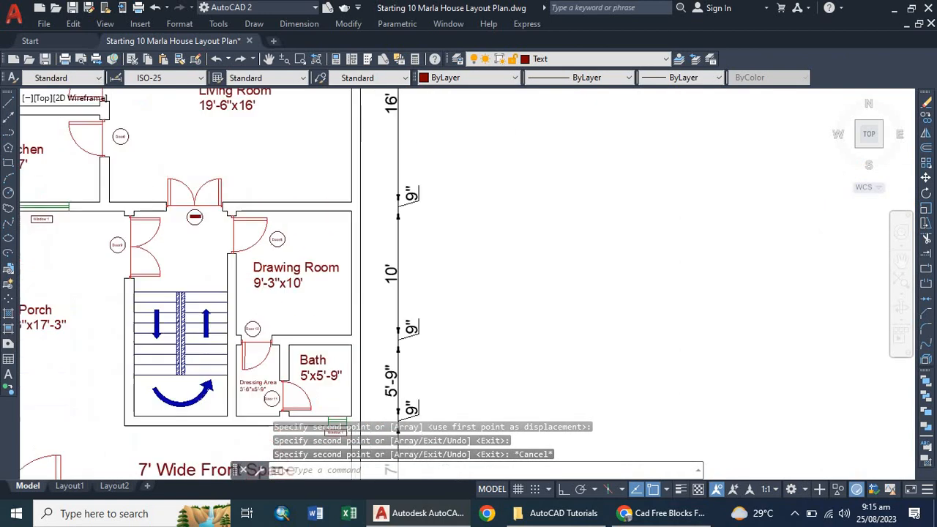
pyautogui.scroll(-5, 346, 345)
pyautogui.scroll(7, 351, 236)
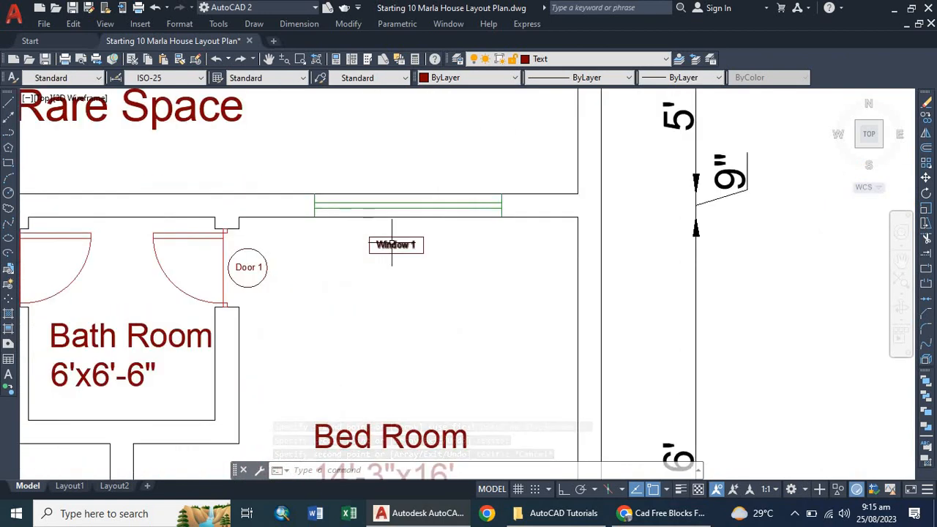
pyautogui.scroll(-6, 358, 247)
pyautogui.scroll(-3, 242, 276)
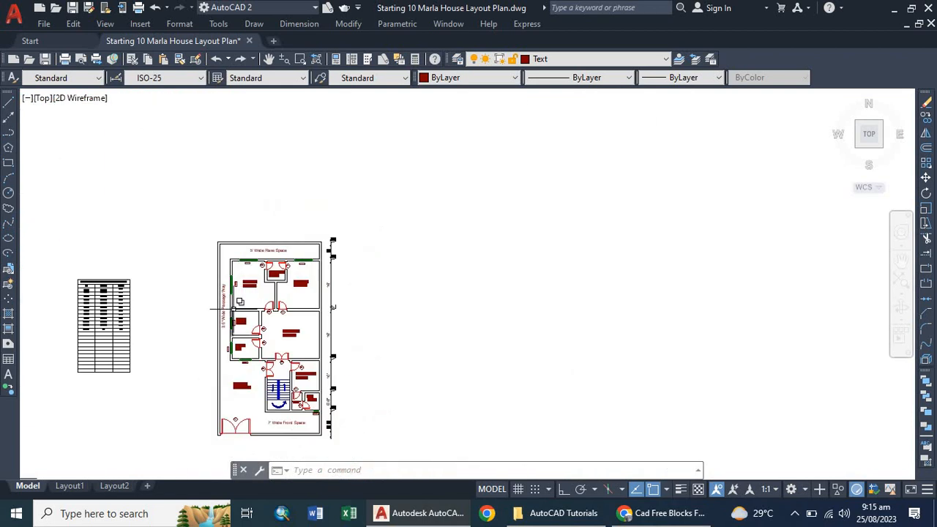
pyautogui.scroll(2, 285, 377)
pyautogui.scroll(4, 289, 366)
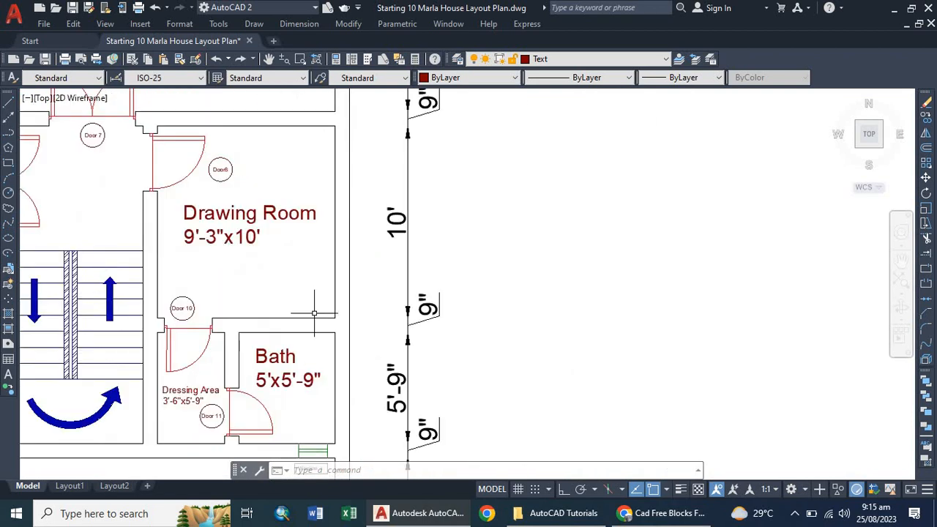
pyautogui.scroll(-4, 292, 351)
pyautogui.scroll(6, 300, 337)
pyautogui.scroll(4, 319, 336)
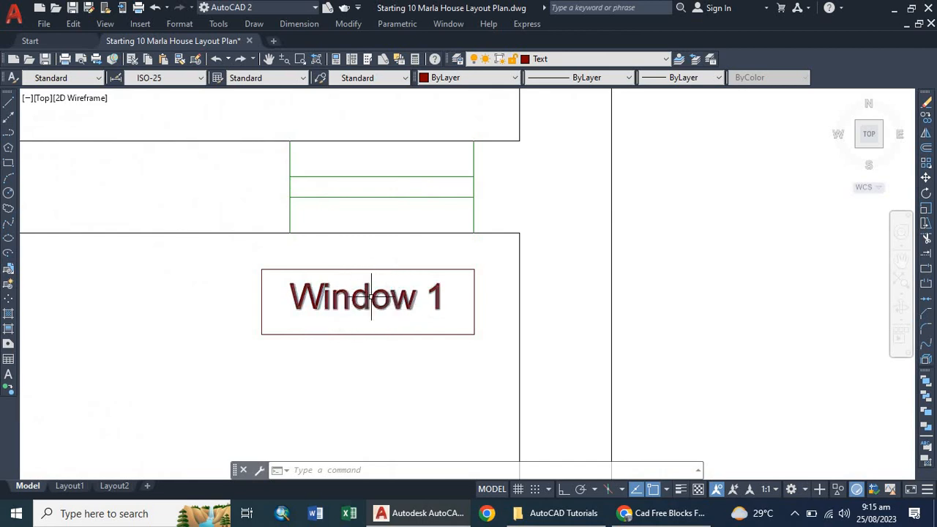
pyautogui.scroll(-8, 385, 327)
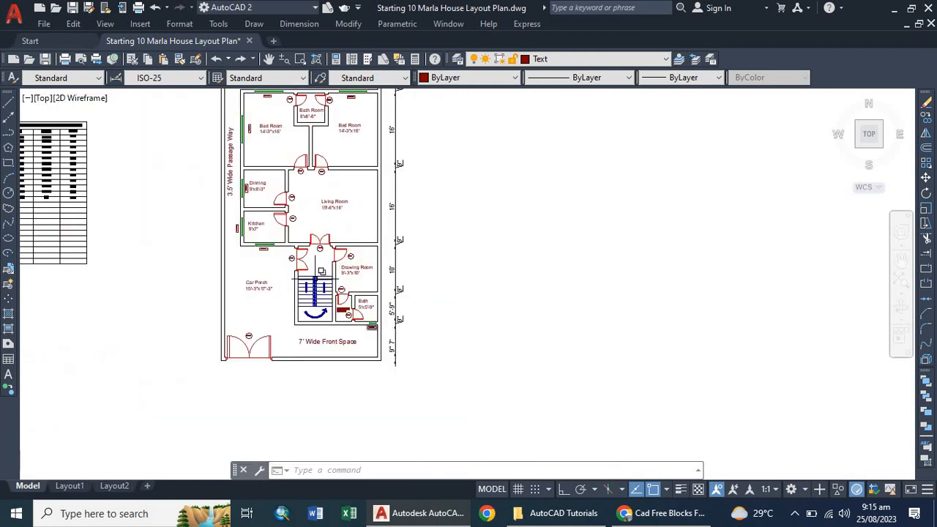
# Step: Change the tag text to Window 2 at the rear window of the bedroom beside the passage way
pyautogui.scroll(4, 300, 226)
pyautogui.scroll(4, 374, 193)
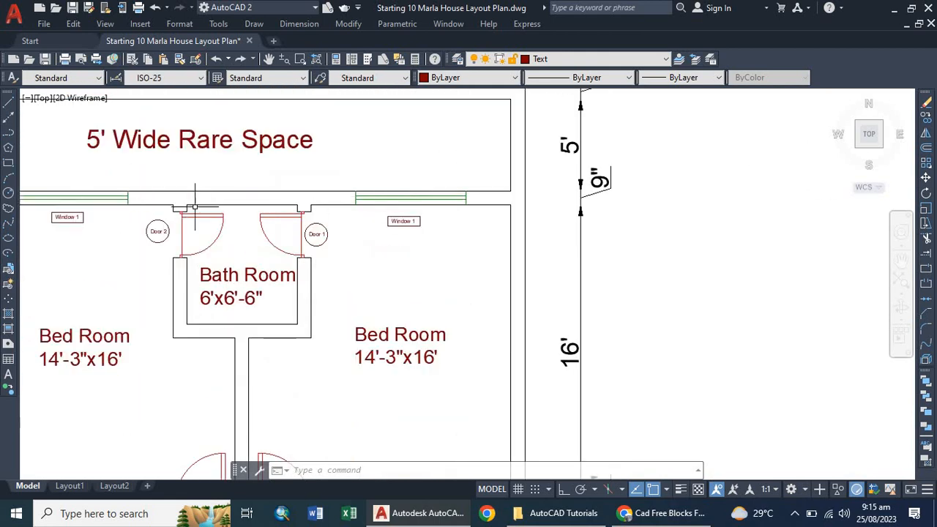
pyautogui.scroll(-4, 195, 207)
pyautogui.scroll(9, 249, 224)
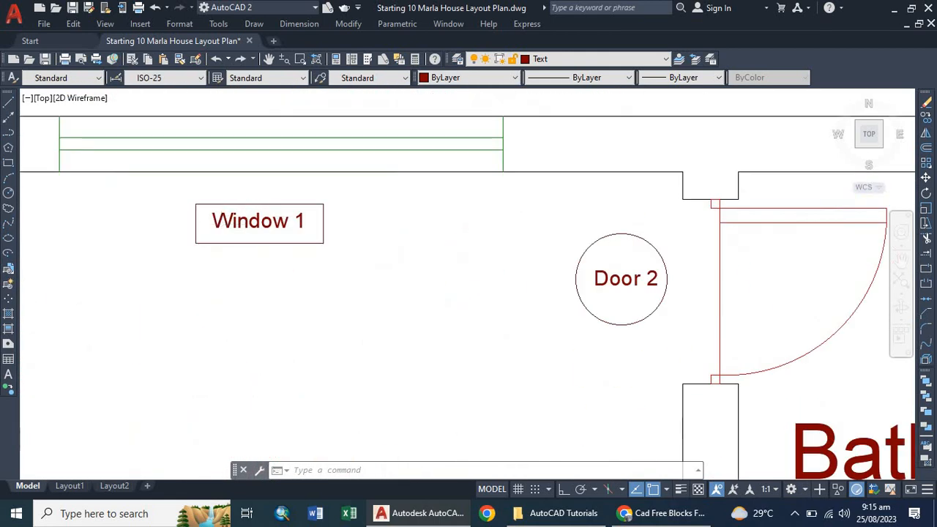
pyautogui.click(303, 221)
pyautogui.doubleClick(307, 222)
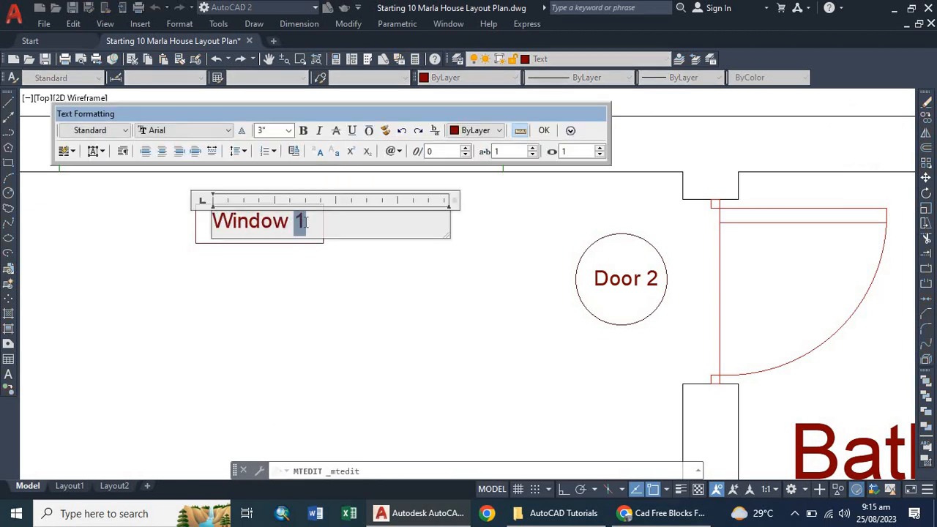
pyautogui.write('2')
pyautogui.scroll(-6, 304, 221)
pyautogui.click(222, 324)
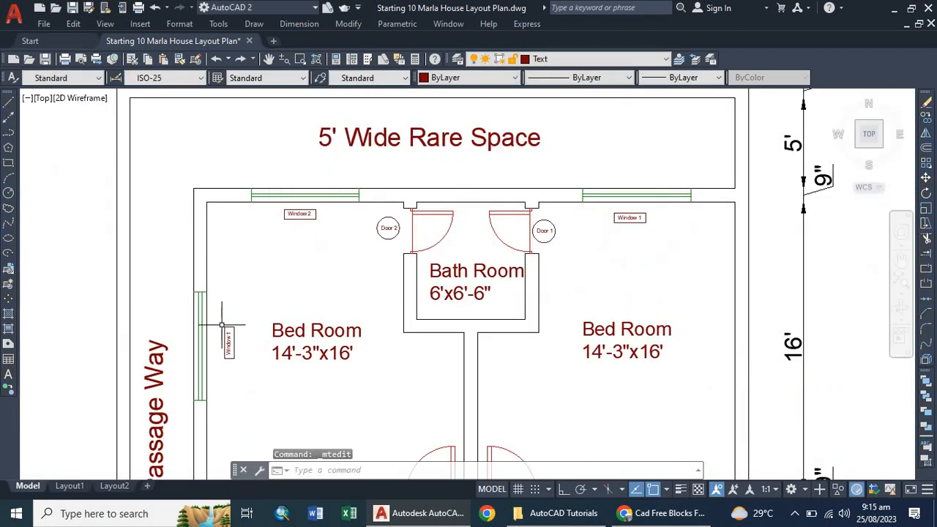
# Step: Edit the number in the vertical tag just inside the bedroom window facing the 3.5' wide passage way
pyautogui.scroll(6, 227, 331)
pyautogui.doubleClick(245, 343)
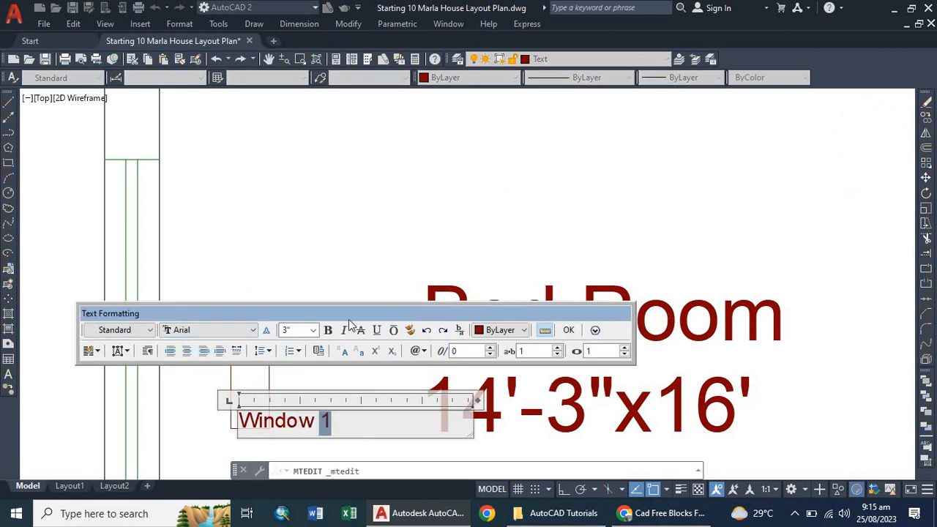
pyautogui.click(306, 228)
pyautogui.scroll(-6, 305, 227)
pyautogui.scroll(-4, 307, 306)
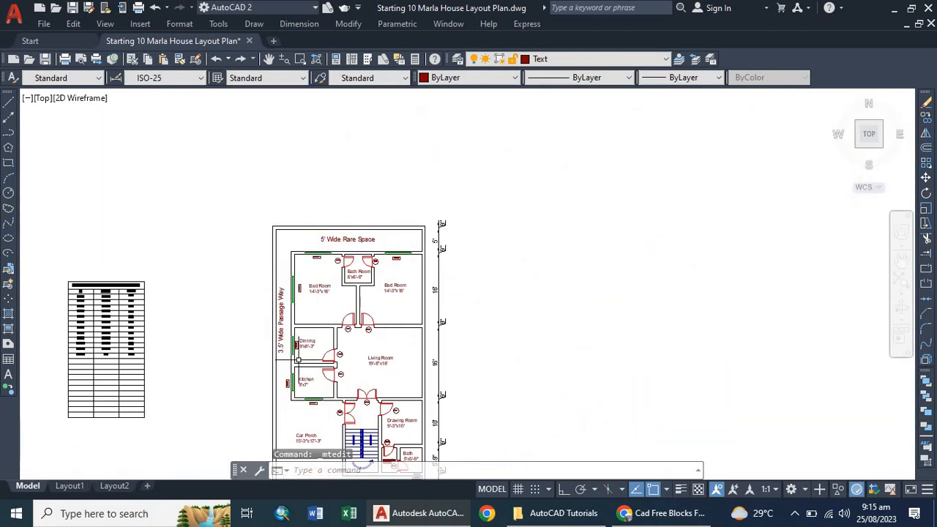
# Step: Change the vertical tag inside the dining room's passage-side window to Window 4
pyautogui.scroll(5, 300, 359)
pyautogui.doubleClick(280, 298)
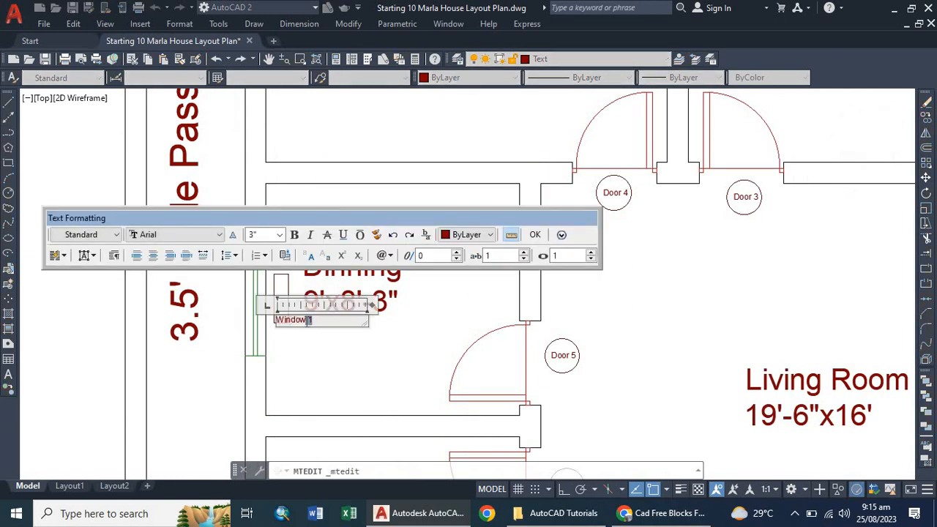
pyautogui.scroll(5, 309, 327)
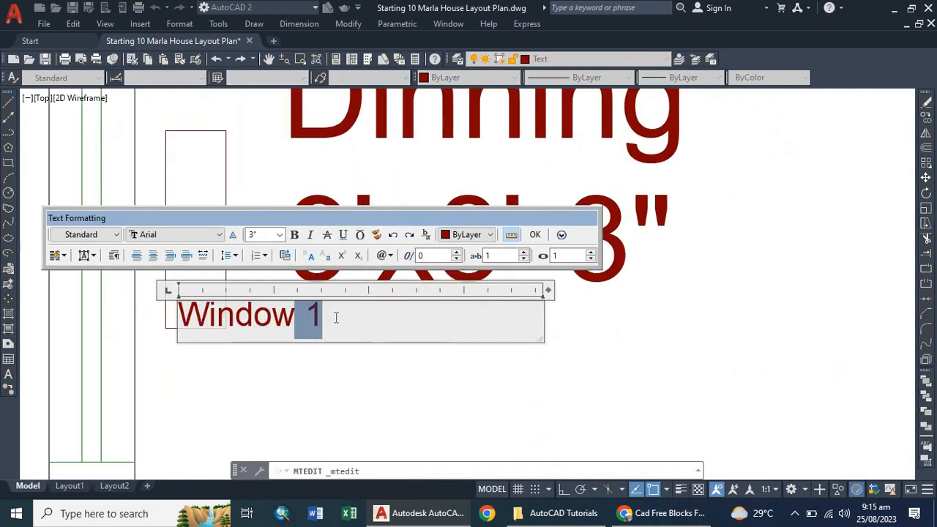
pyautogui.write('4')
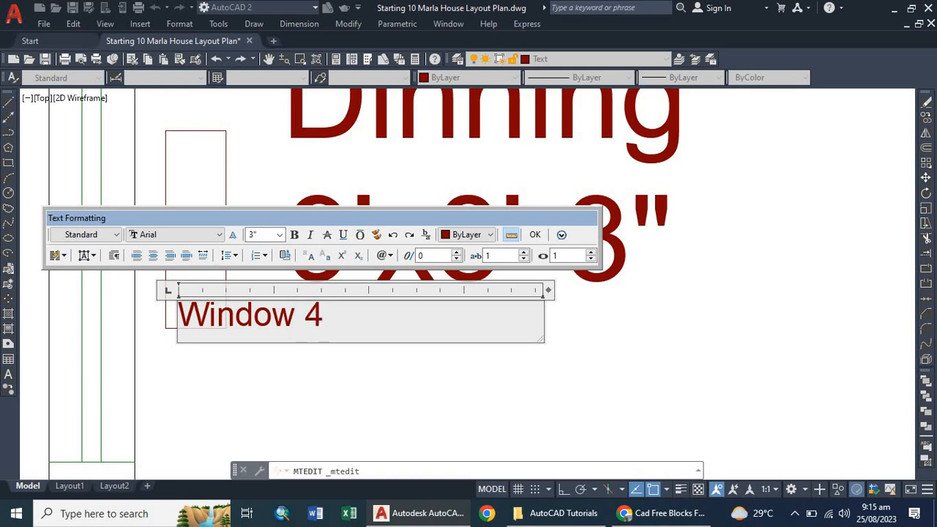
pyautogui.click(274, 190)
# Step: Change the vertical tag outside the kitchen's passage-side window to Window 5
pyautogui.scroll(-8, 253, 199)
pyautogui.scroll(-5, 236, 283)
pyautogui.scroll(10, 245, 251)
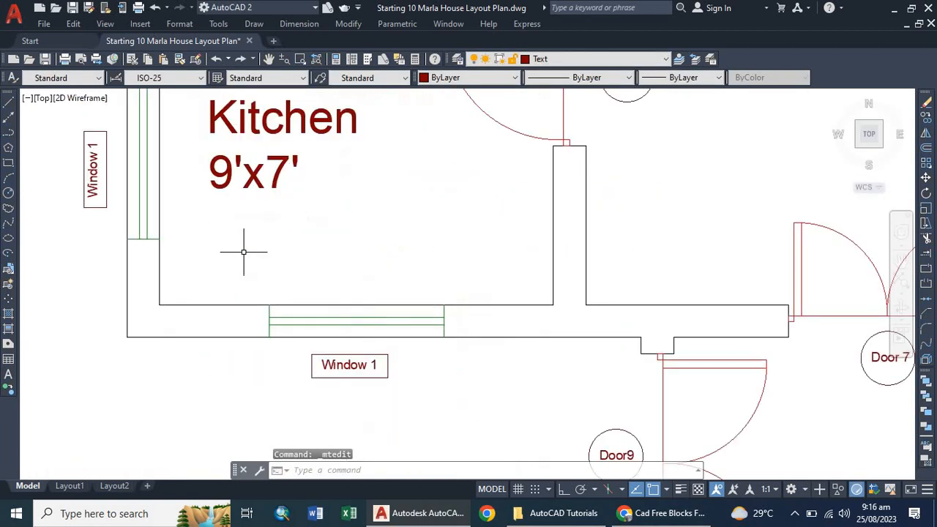
pyautogui.scroll(-6, 227, 238)
pyautogui.scroll(6, 226, 238)
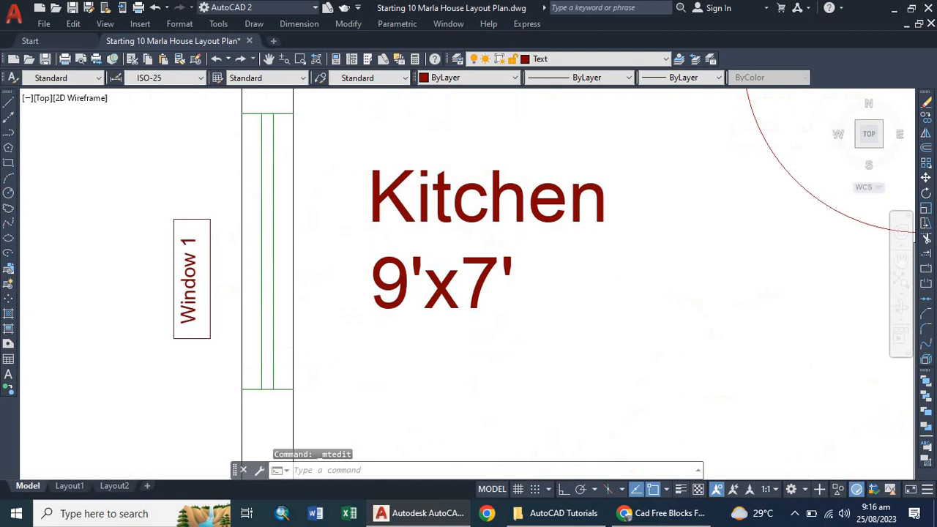
pyautogui.doubleClick(169, 265)
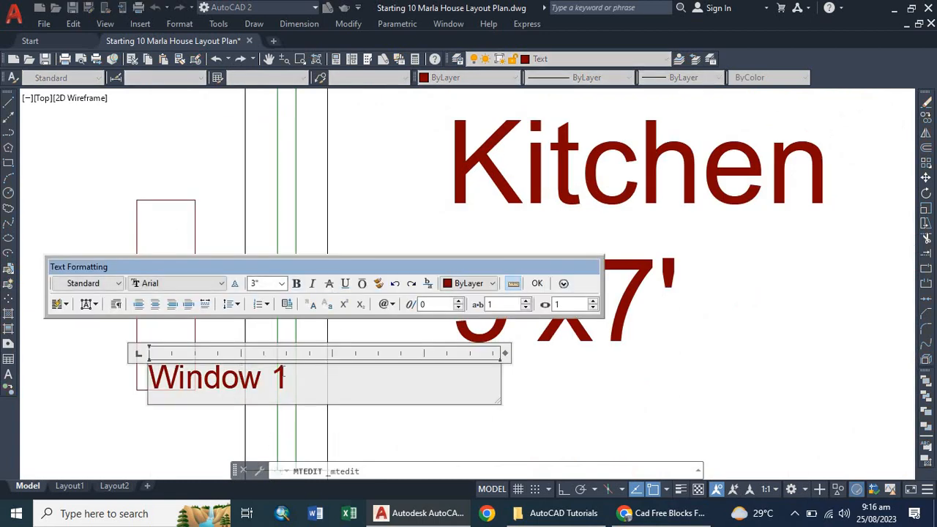
pyautogui.hotkey('shift', 'Left')
pyautogui.write('5')
pyautogui.click(171, 142)
# Step: Change the tag at the kitchen window facing the car porch to Window 6
pyautogui.scroll(-6, 197, 228)
pyautogui.scroll(-5, 197, 228)
pyautogui.scroll(10, 256, 279)
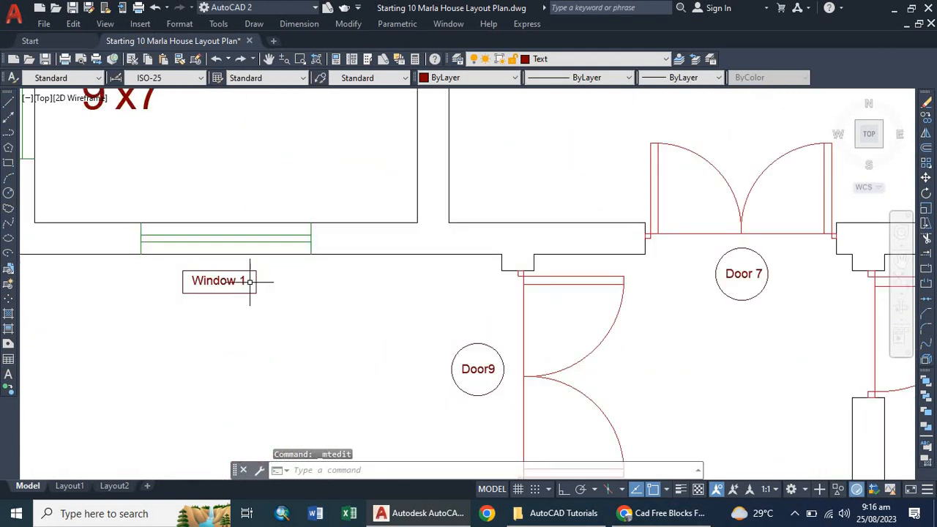
pyautogui.doubleClick(261, 280)
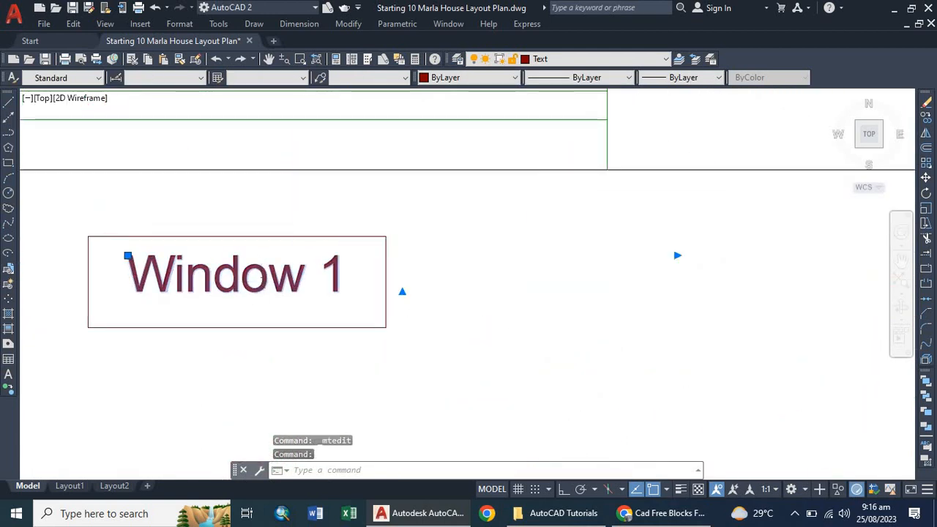
pyautogui.moveTo(346, 279); pyautogui.dragTo(332, 271)
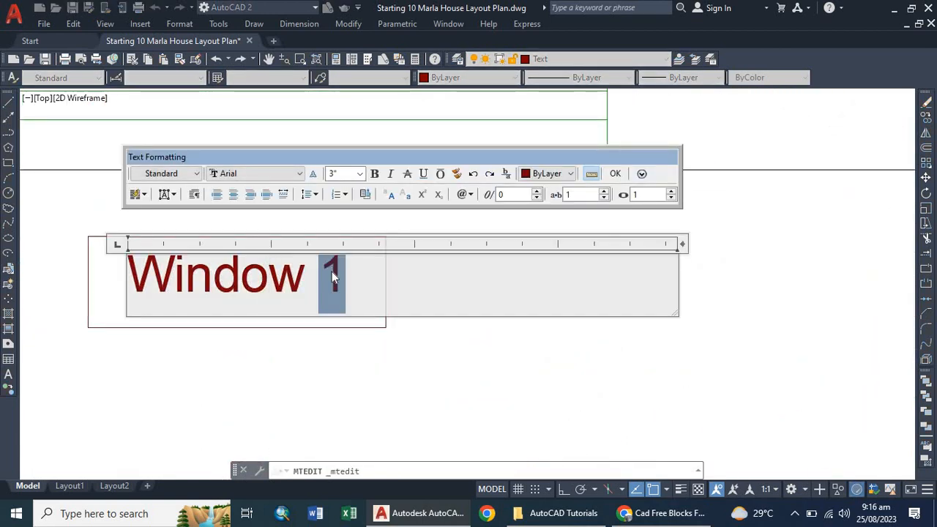
pyautogui.write('6')
pyautogui.click(376, 361)
# Step: Change the tag outside the 5'x5'-9" bath's window to Window 7
pyautogui.scroll(-5, 254, 297)
pyautogui.scroll(-5, 254, 297)
pyautogui.scroll(12, 332, 368)
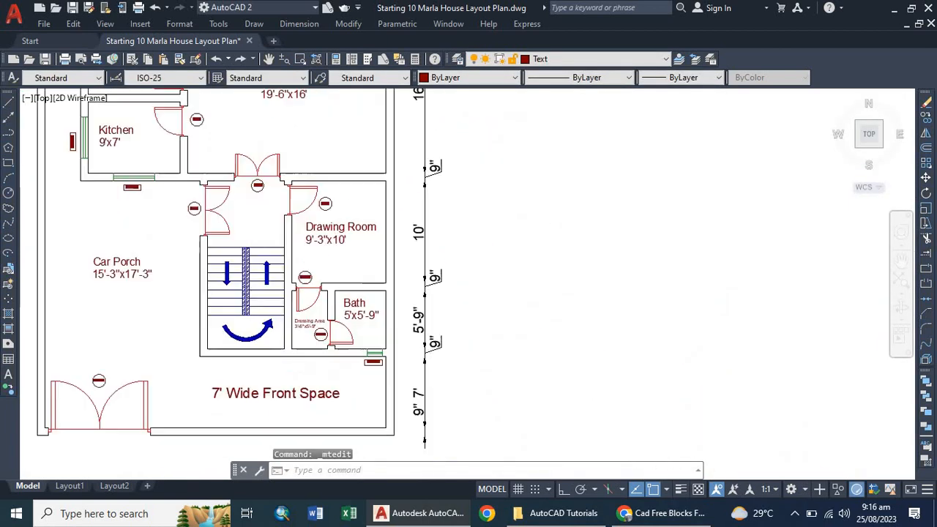
pyautogui.doubleClick(461, 354)
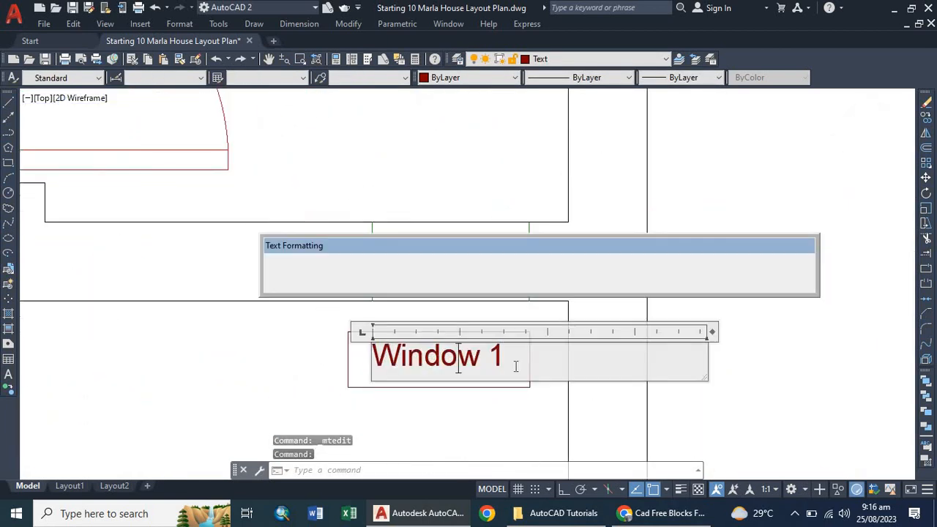
pyautogui.moveTo(505, 355); pyautogui.dragTo(490, 354)
pyautogui.write('7')
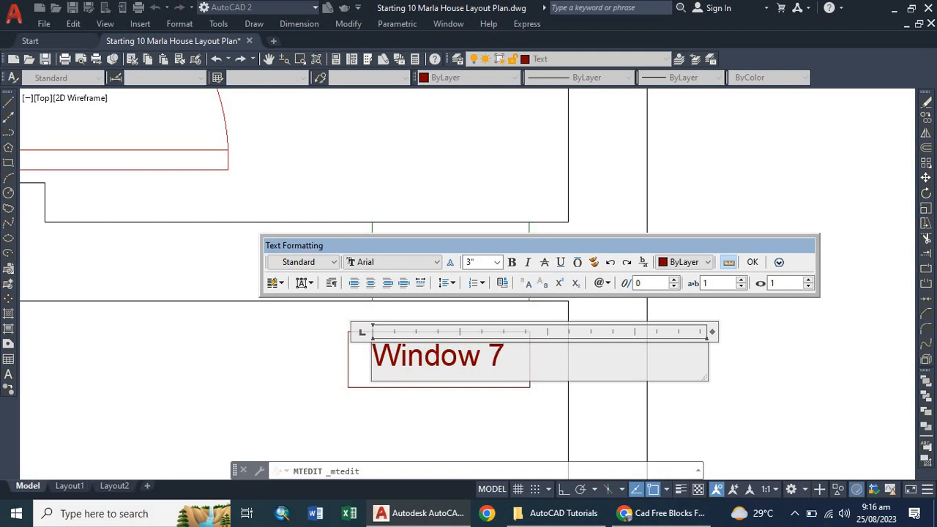
pyautogui.click(458, 412)
pyautogui.scroll(-5, 463, 334)
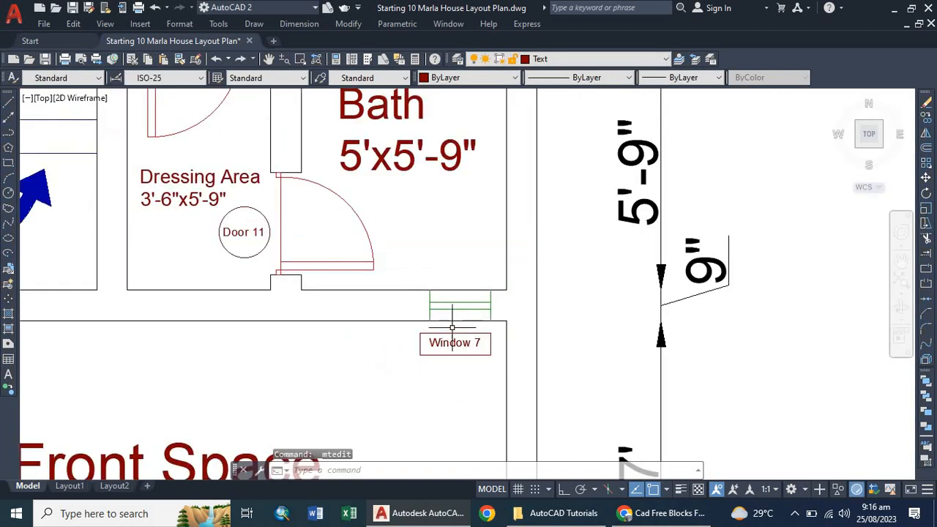
# Step: Enter Window 1 in the materials table's NO column, in the empty row below Door 12
pyautogui.scroll(-10, 402, 331)
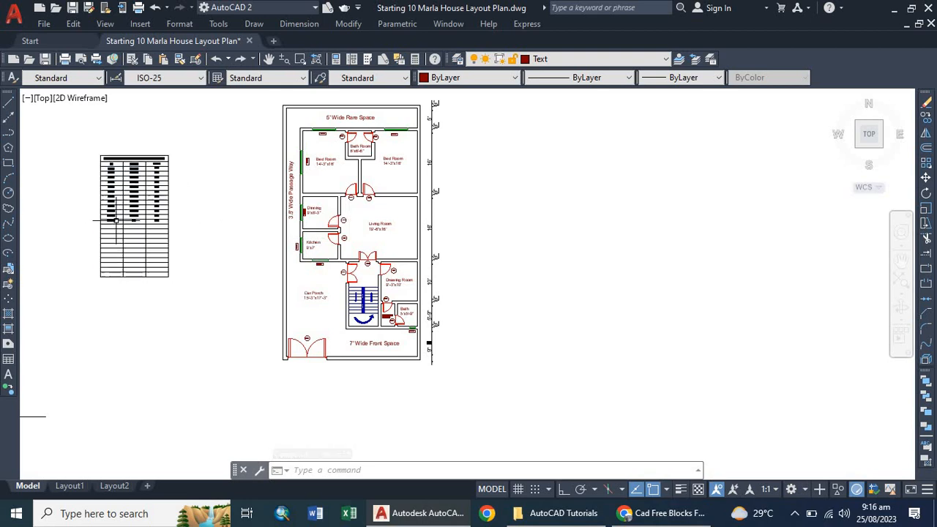
pyautogui.scroll(-4, 184, 226)
pyautogui.scroll(4, 143, 228)
pyautogui.scroll(8, 156, 217)
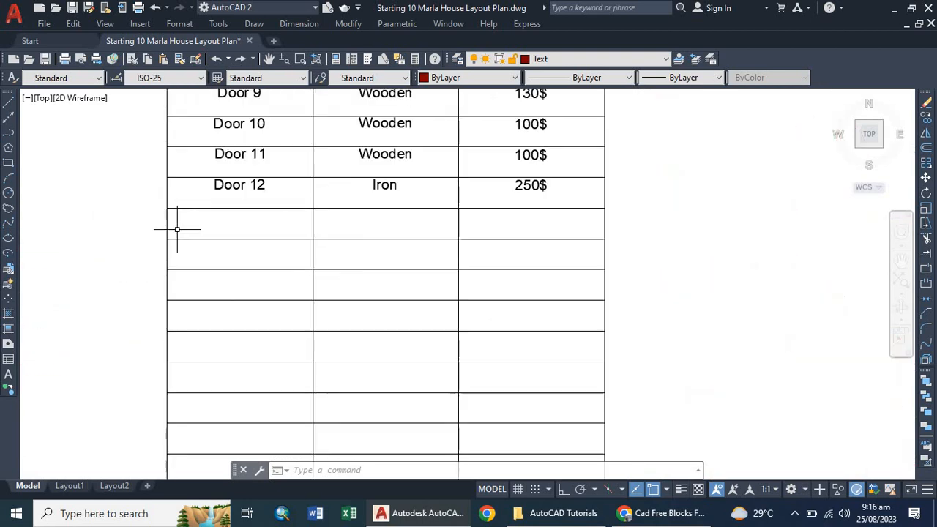
pyautogui.scroll(-7, 239, 227)
pyautogui.scroll(7, 240, 234)
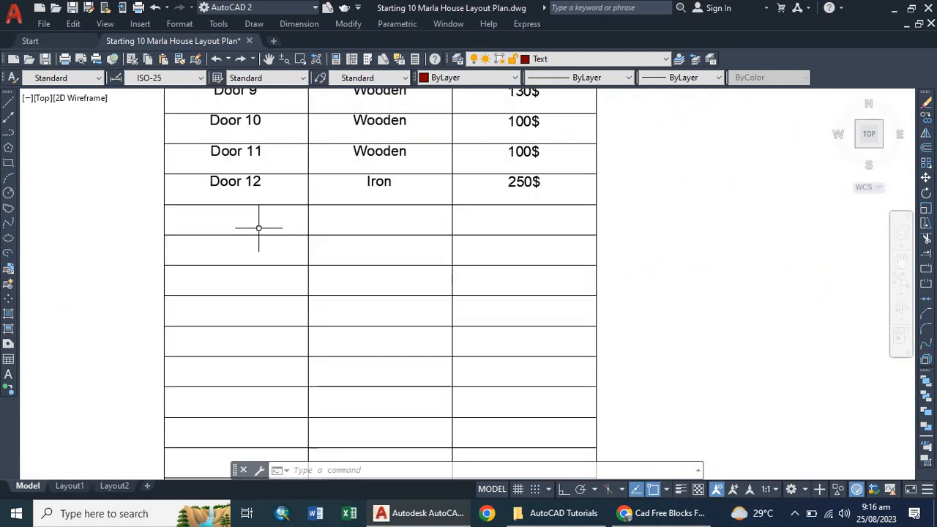
pyautogui.scroll(-9, 239, 234)
pyautogui.scroll(2, 239, 234)
pyautogui.scroll(5, 241, 176)
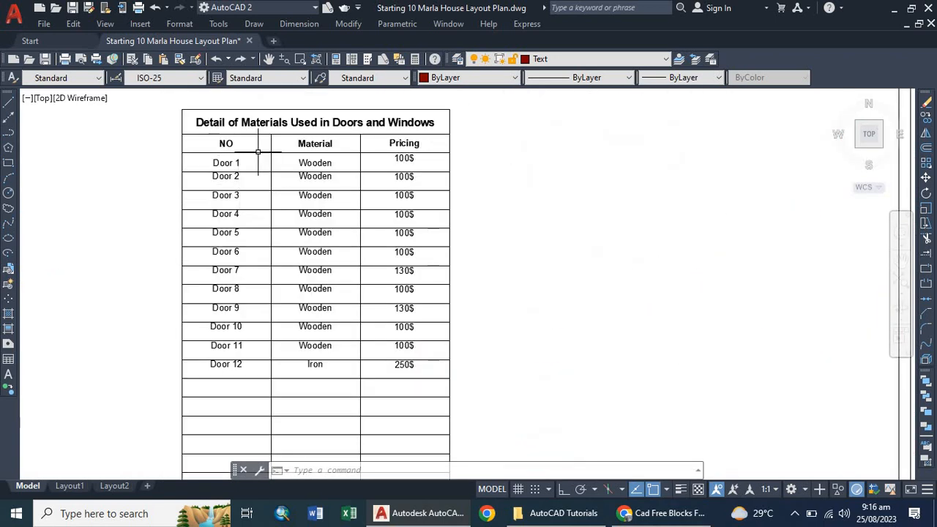
pyautogui.scroll(-7, 241, 176)
pyautogui.scroll(10, 203, 266)
pyautogui.doubleClick(202, 266)
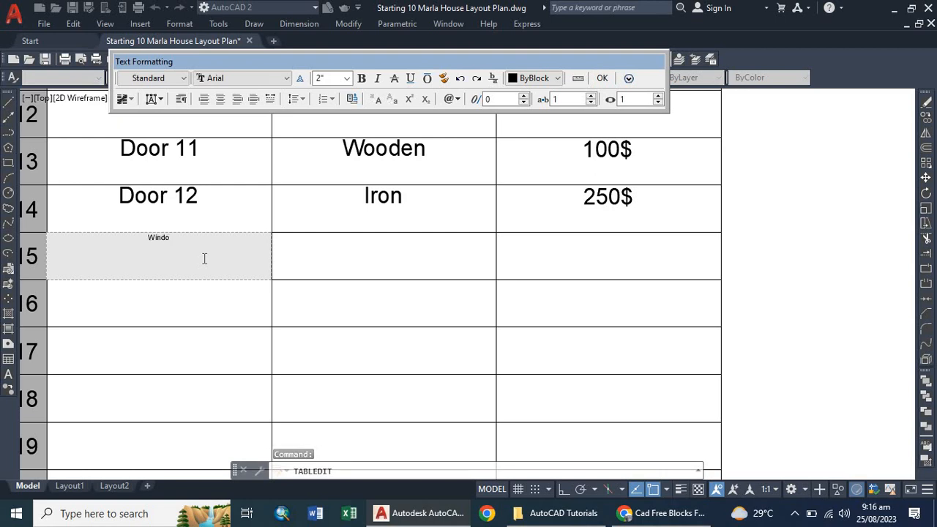
pyautogui.write('Window 1')
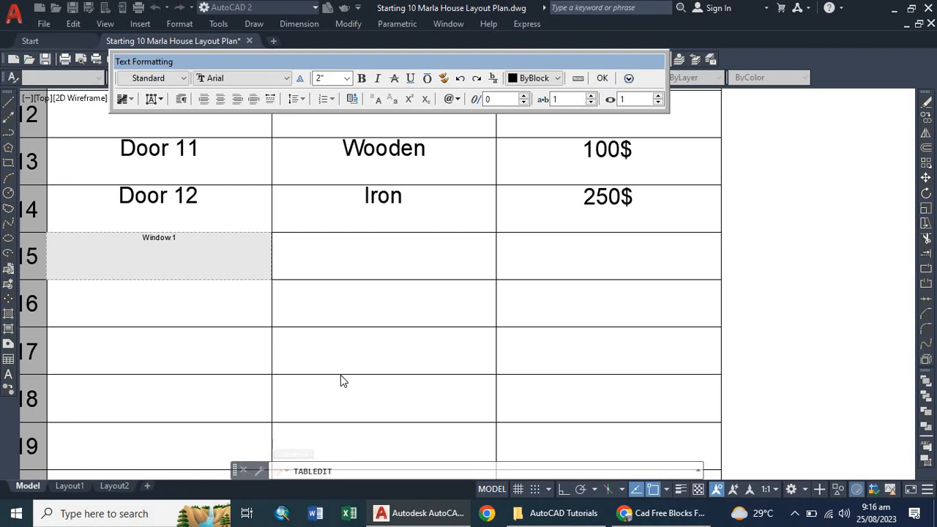
# Step: Set the text height of the table's Window 1 entry to 5" and select its cell
pyautogui.moveTo(199, 249); pyautogui.dragTo(113, 227)
pyautogui.hotkey('ctrl', 'c')
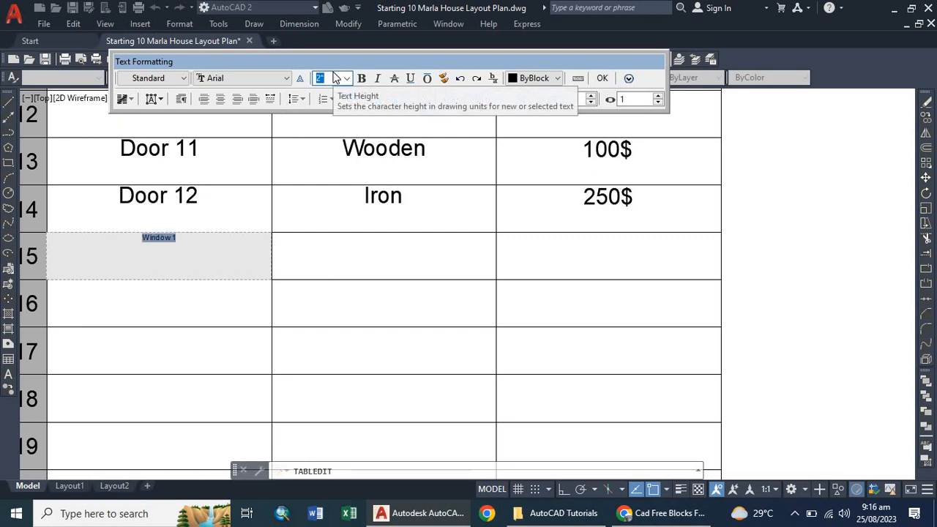
pyautogui.write('5')
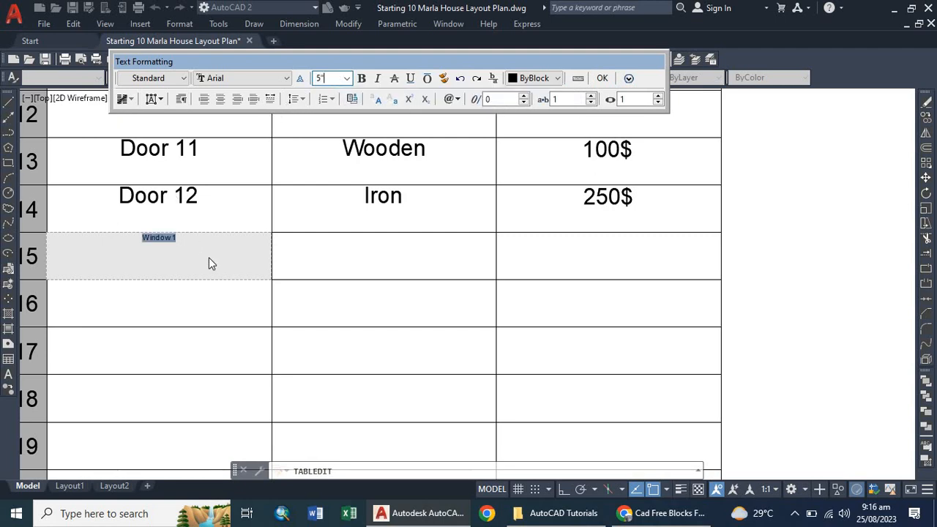
pyautogui.press('Return')
pyautogui.click(182, 320)
pyautogui.click(204, 252)
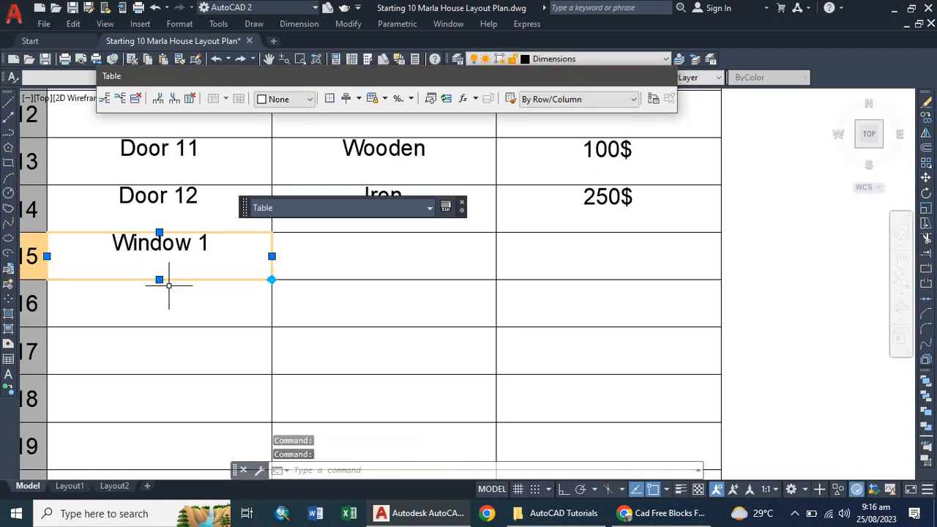
# Step: Paste the Window 1 entry into the six empty NO column cells below it, rows 16 to 21
pyautogui.click(177, 308)
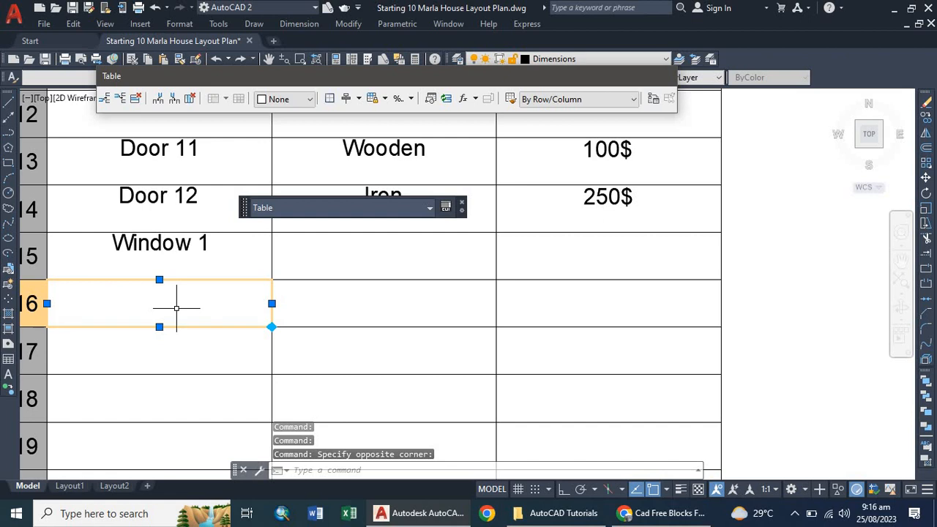
pyautogui.hotkey('ctrl', 'v')
pyautogui.click(163, 354)
pyautogui.hotkey('ctrl', 'v')
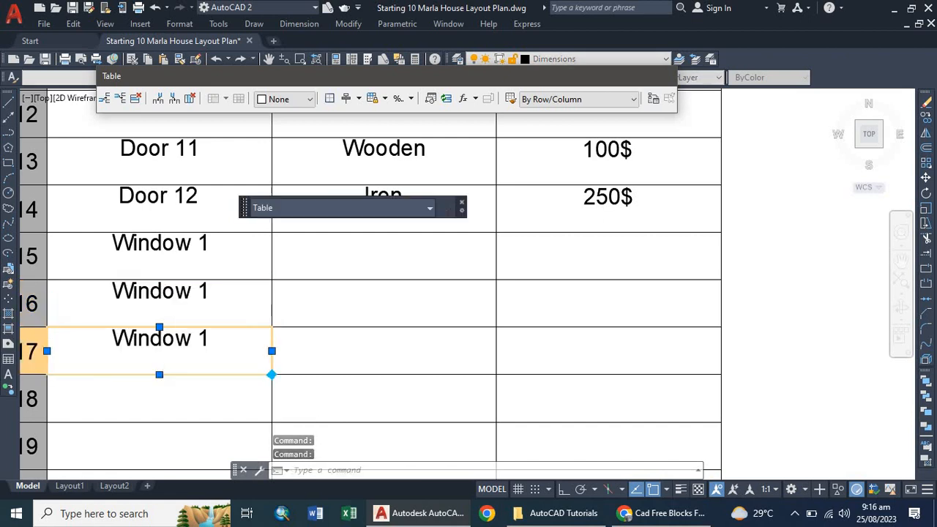
pyautogui.click(180, 404)
pyautogui.hotkey('ctrl', 'v')
pyautogui.scroll(-4, 185, 289)
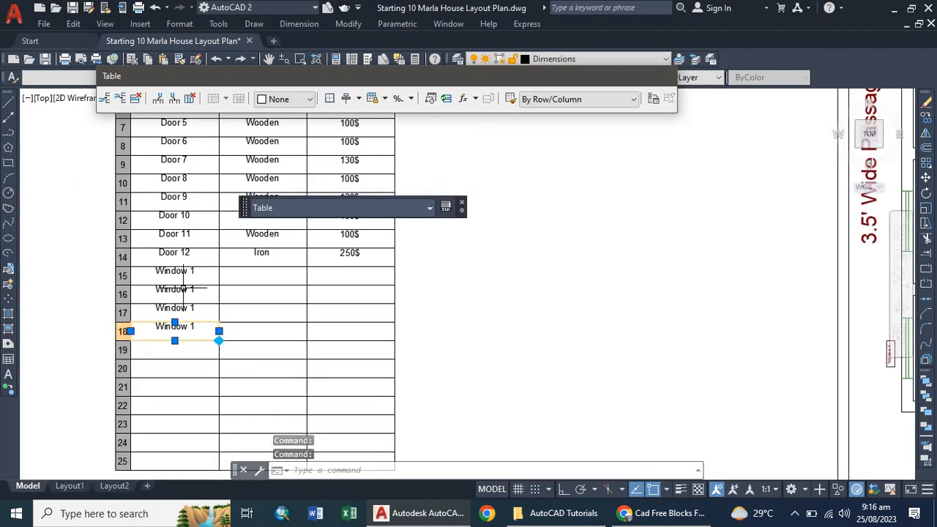
pyautogui.scroll(4, 168, 349)
pyautogui.click(175, 349)
pyautogui.hotkey('ctrl', 'v')
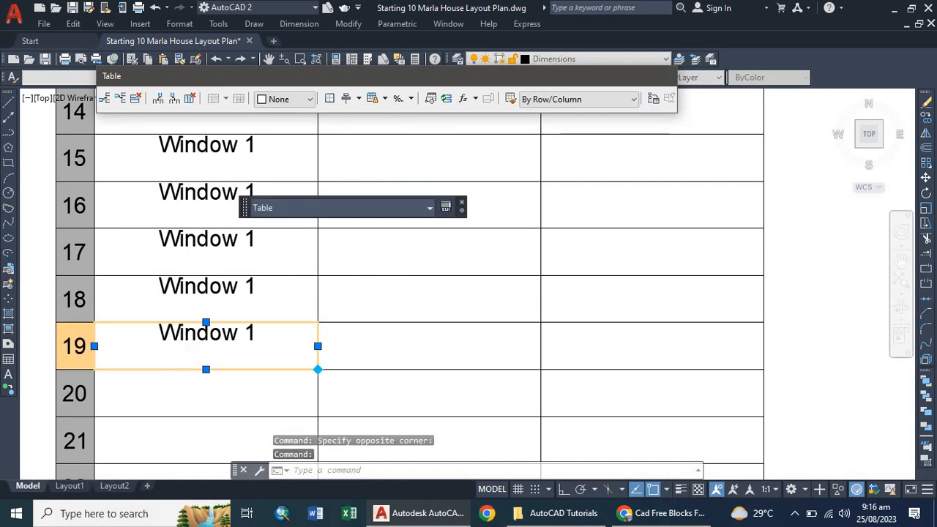
pyautogui.click(188, 389)
pyautogui.hotkey('ctrl', 'v')
pyautogui.scroll(-4, 188, 389)
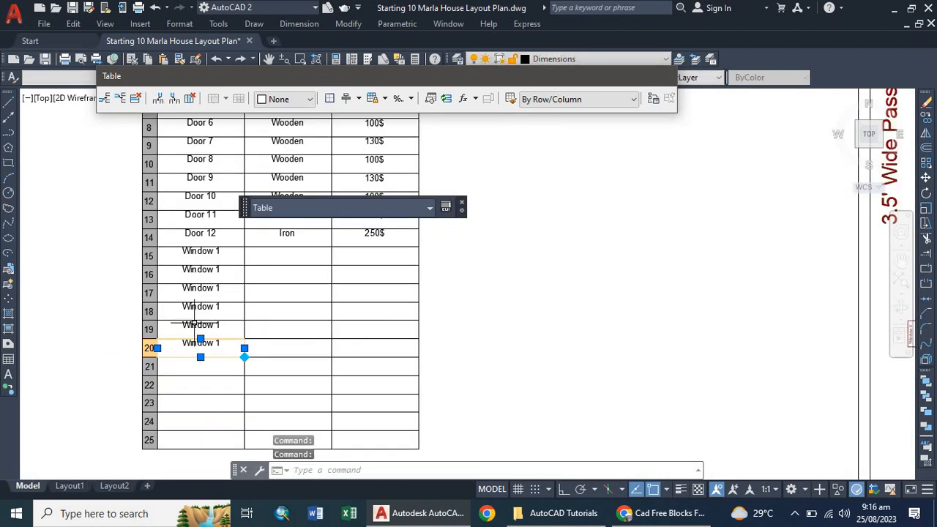
pyautogui.scroll(4, 188, 372)
pyautogui.click(203, 363)
pyautogui.hotkey('ctrl', 'v')
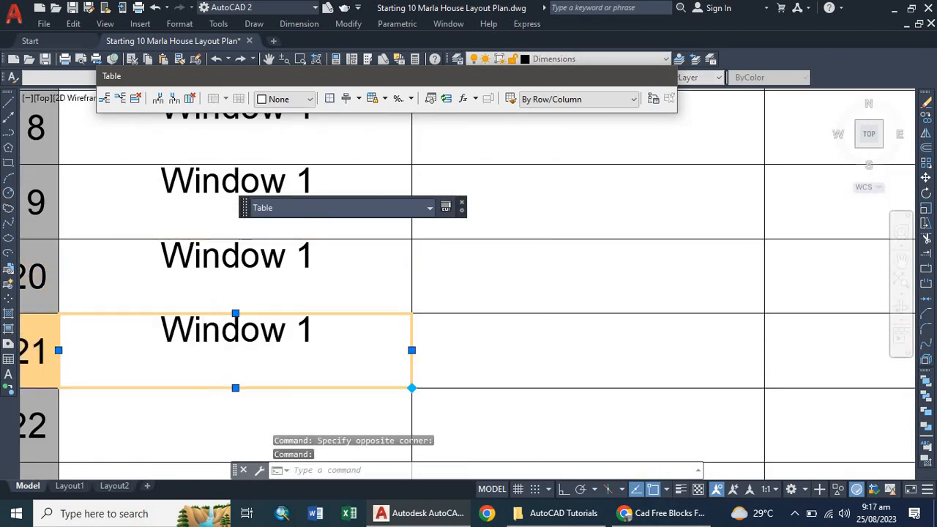
# Step: Change the NO column entry in row 16, directly below the first Window 1, to Window 2
pyautogui.scroll(-4, 209, 304)
pyautogui.scroll(-4, 209, 302)
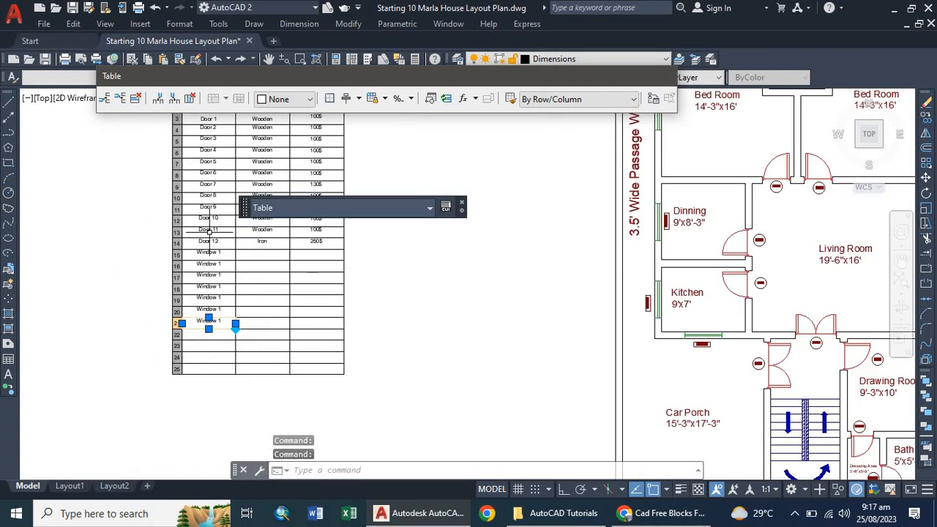
pyautogui.scroll(9, 202, 272)
pyautogui.doubleClick(263, 328)
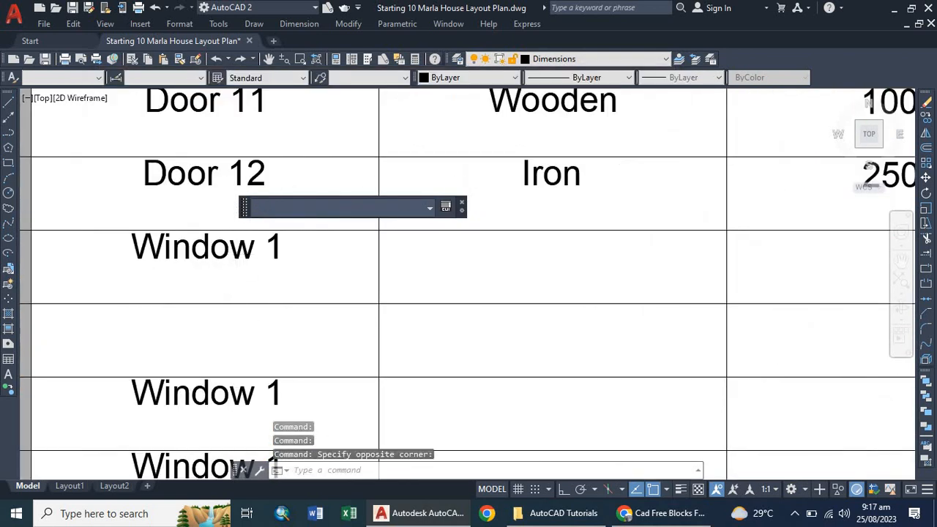
pyautogui.doubleClick(271, 323)
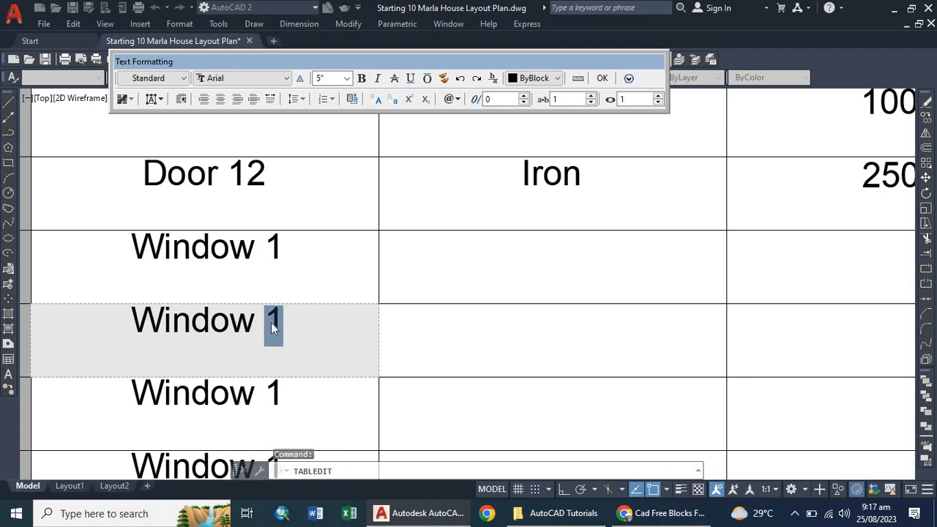
pyautogui.write('2')
pyautogui.scroll(-2, 271, 322)
pyautogui.click(272, 332)
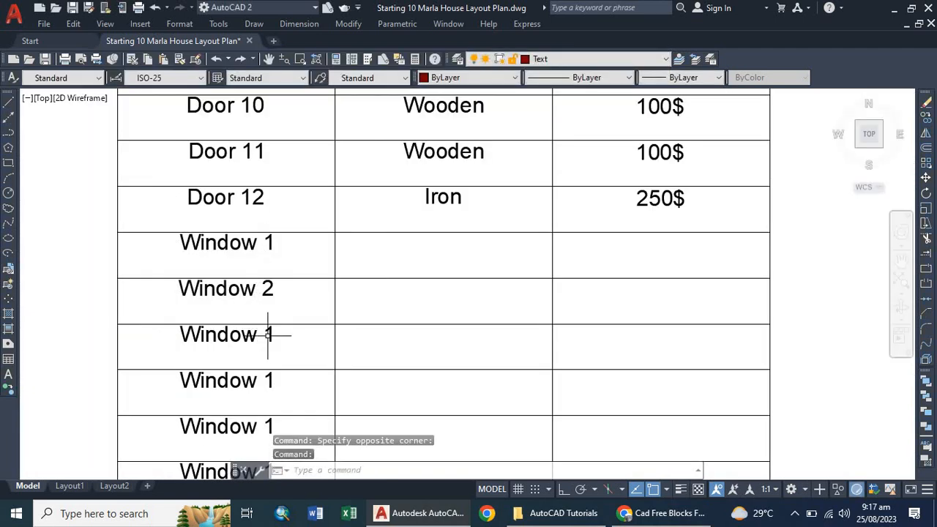
# Step: Change the NO column entry in row 17, below Window 2, to Window 3
pyautogui.doubleClick(274, 334)
pyautogui.doubleClick(273, 335)
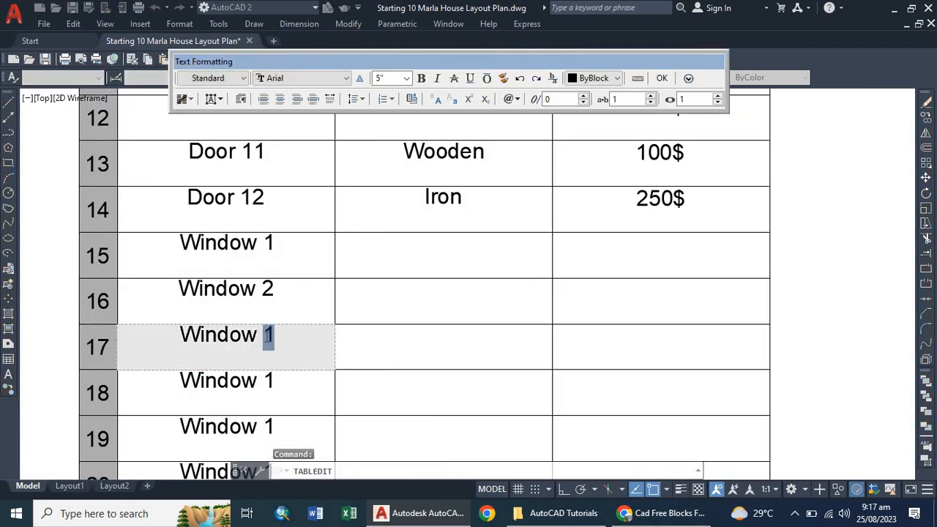
pyautogui.write('3')
pyautogui.scroll(-2, 236, 341)
pyautogui.scroll(3, 236, 341)
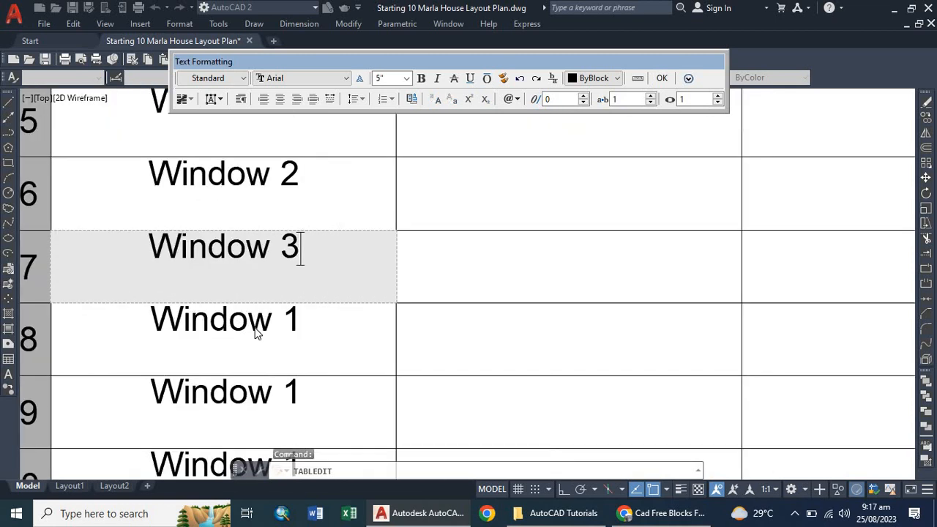
pyautogui.click(300, 249)
pyautogui.click(295, 321)
# Step: Change the NO column entry in row 18, below Window 3, to Window 4
pyautogui.doubleClick(302, 322)
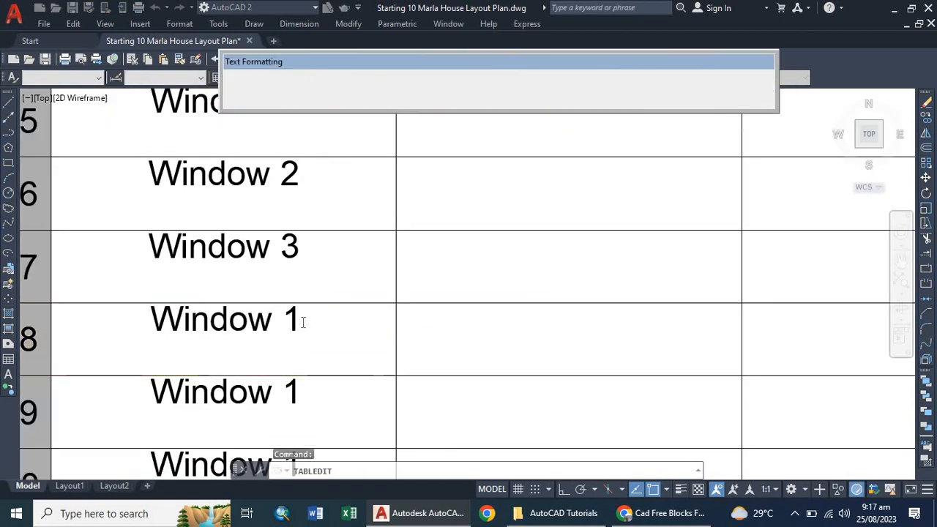
pyautogui.doubleClick(292, 319)
pyautogui.write('4')
pyautogui.scroll(-2, 236, 284)
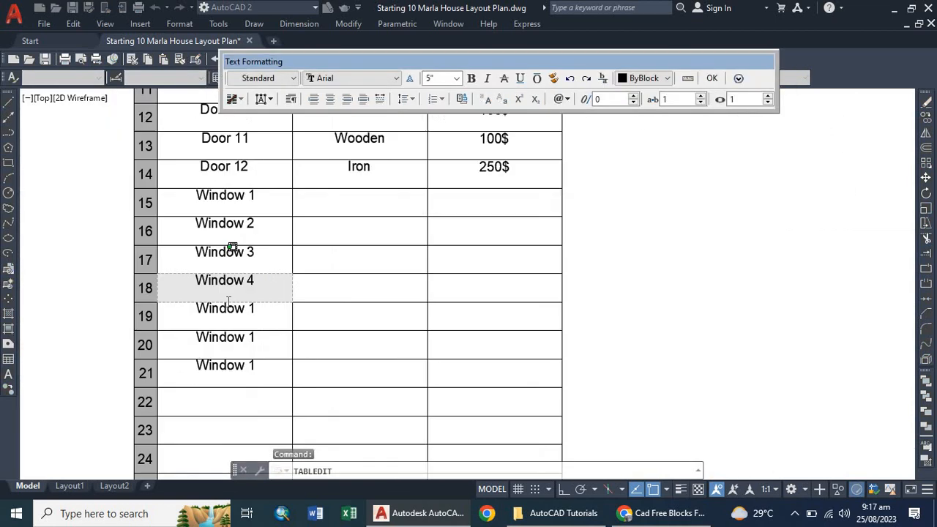
pyautogui.scroll(2, 266, 313)
pyautogui.click(269, 309)
# Step: Change the NO column entry in row 19, below Window 4, to Window 5
pyautogui.doubleClick(270, 308)
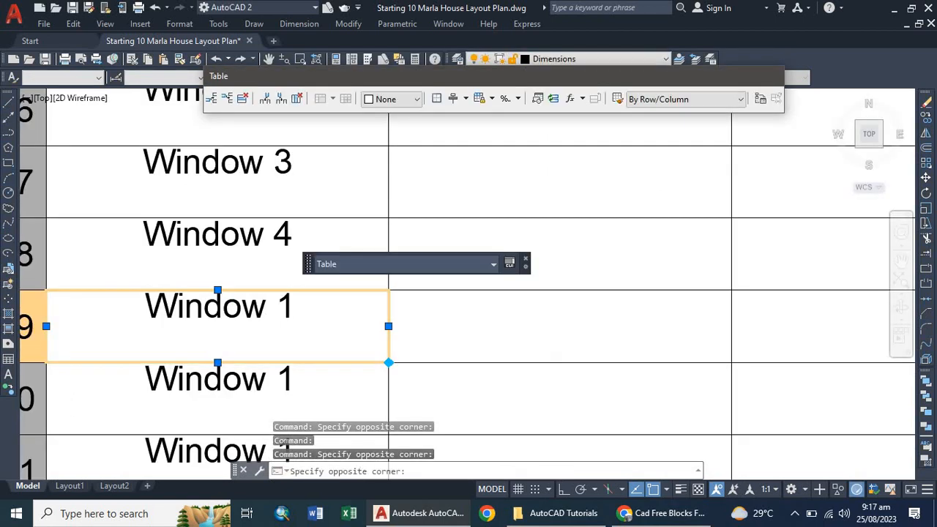
pyautogui.moveTo(295, 309); pyautogui.dragTo(279, 309)
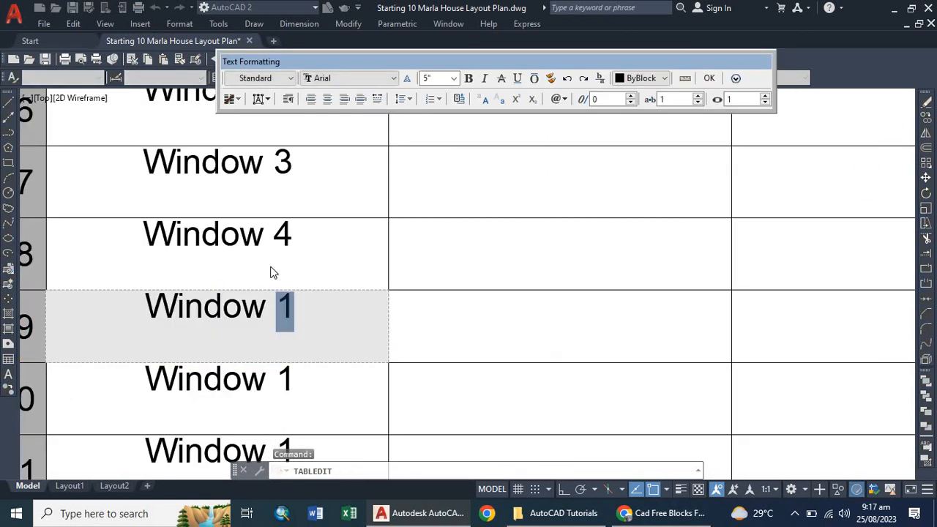
pyautogui.write('5')
pyautogui.scroll(-2, 270, 272)
pyautogui.scroll(2, 249, 292)
pyautogui.click(284, 283)
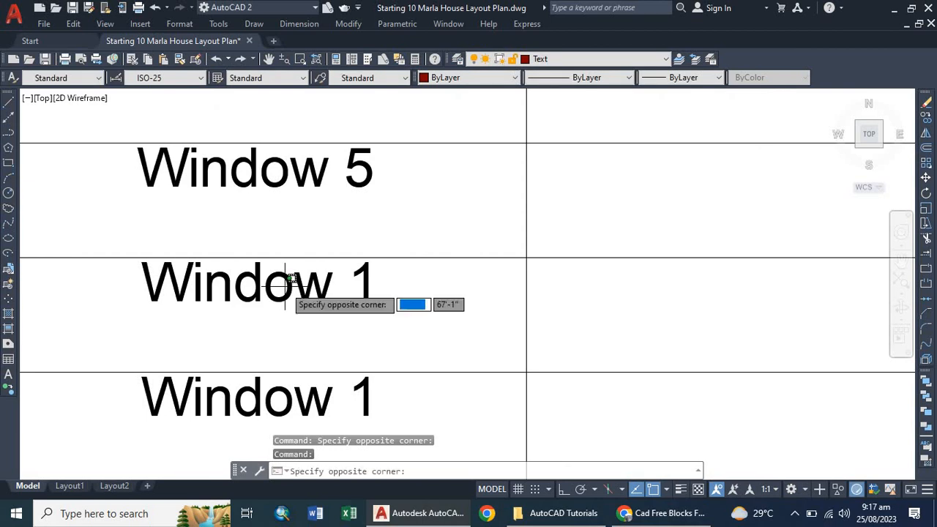
# Step: Change the NO column entry in row 20, below Window 5, to Window 6
pyautogui.doubleClick(285, 284)
pyautogui.moveTo(376, 289); pyautogui.dragTo(350, 289)
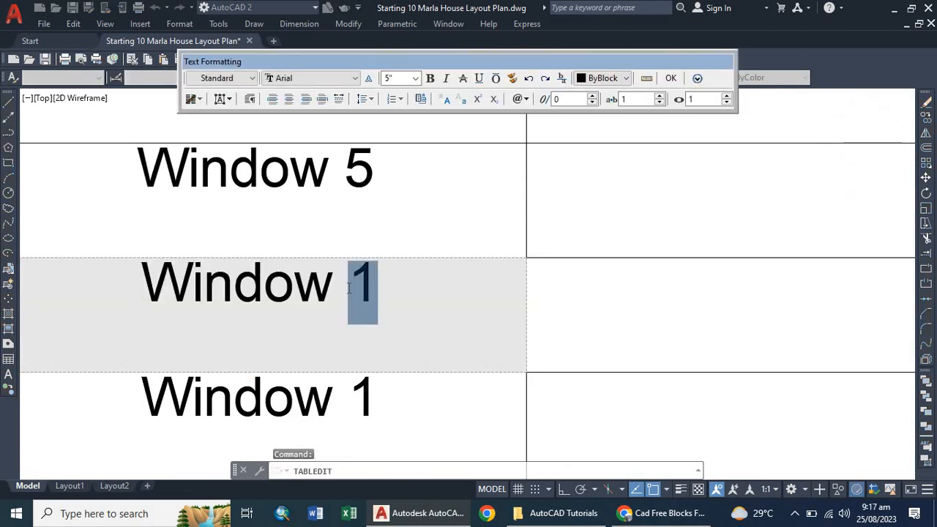
pyautogui.write('6')
pyautogui.scroll(-3, 282, 307)
pyautogui.click(272, 345)
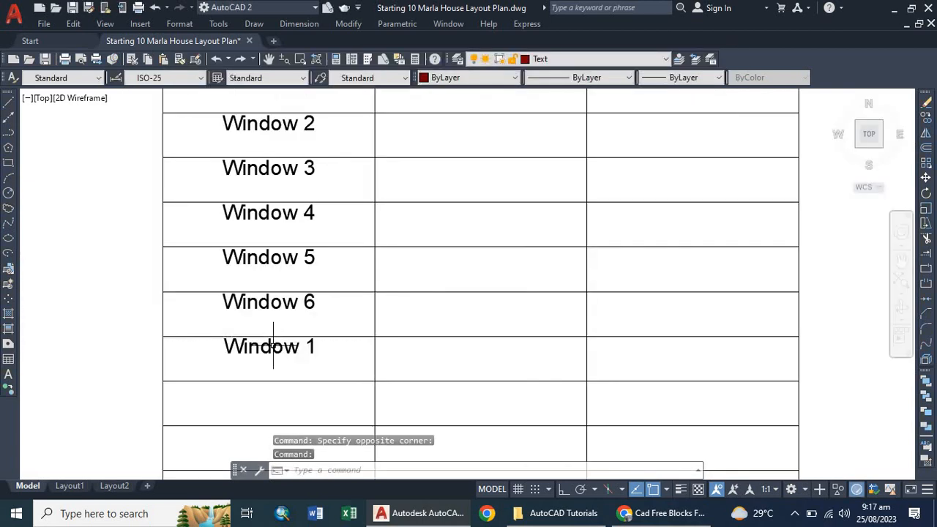
# Step: Change the last duplicated window entry, in row 21 of the NO column, to Window 7
pyautogui.doubleClick(334, 351)
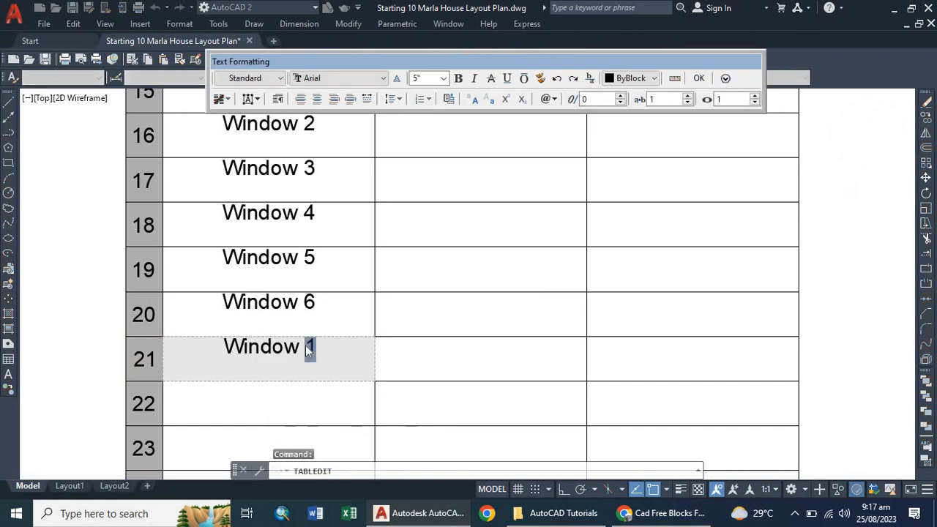
pyautogui.write('7')
pyautogui.click(418, 302)
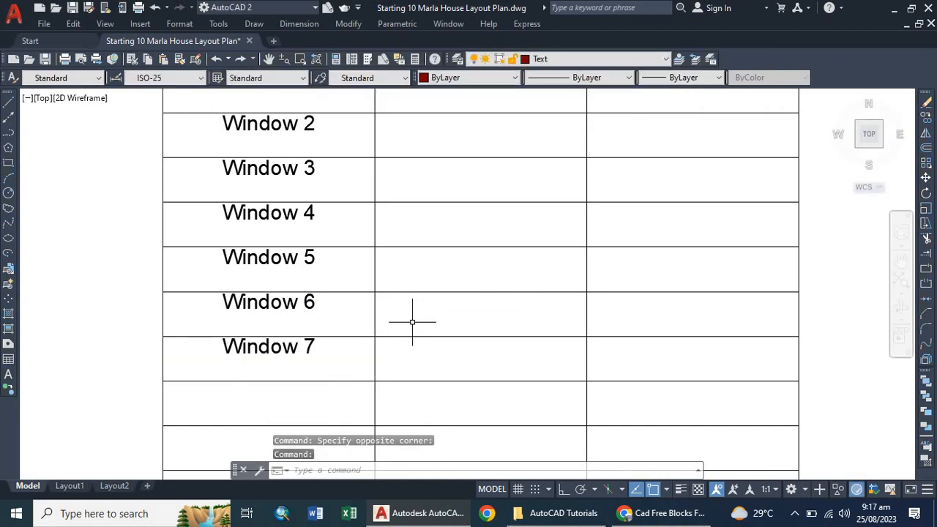
# Step: Copy Door 11's Wooden material entry into the material cells of Window 1 through Window 7
pyautogui.scroll(-4, 272, 300)
pyautogui.scroll(2, 340, 208)
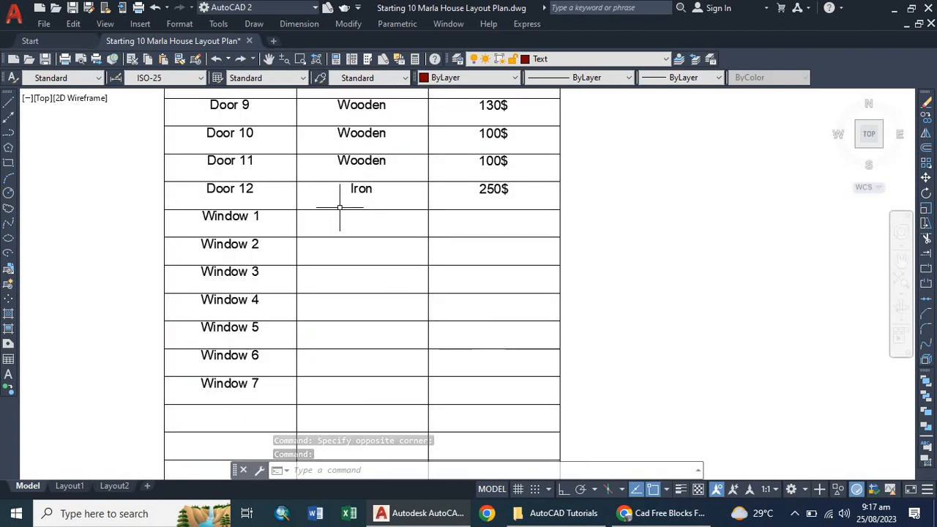
pyautogui.scroll(-2, 339, 207)
pyautogui.click(350, 190)
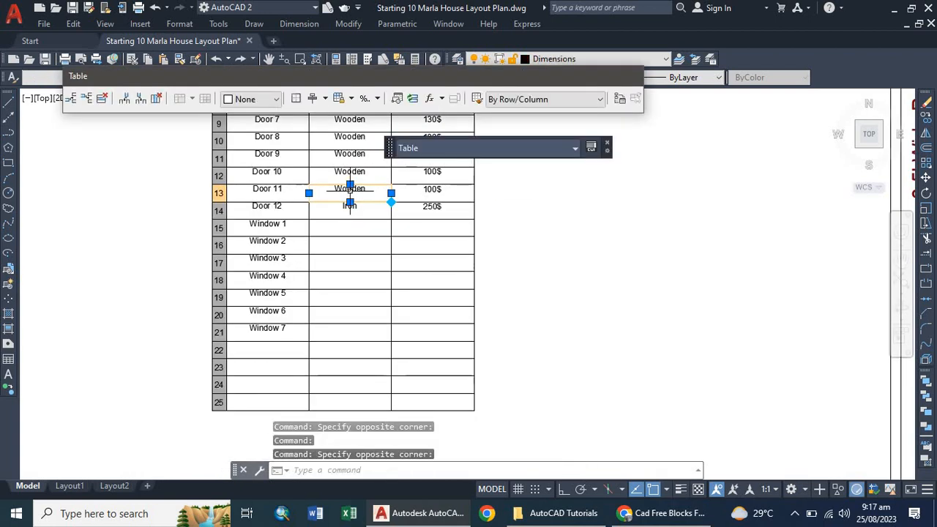
pyautogui.hotkey('ctrl', 'c')
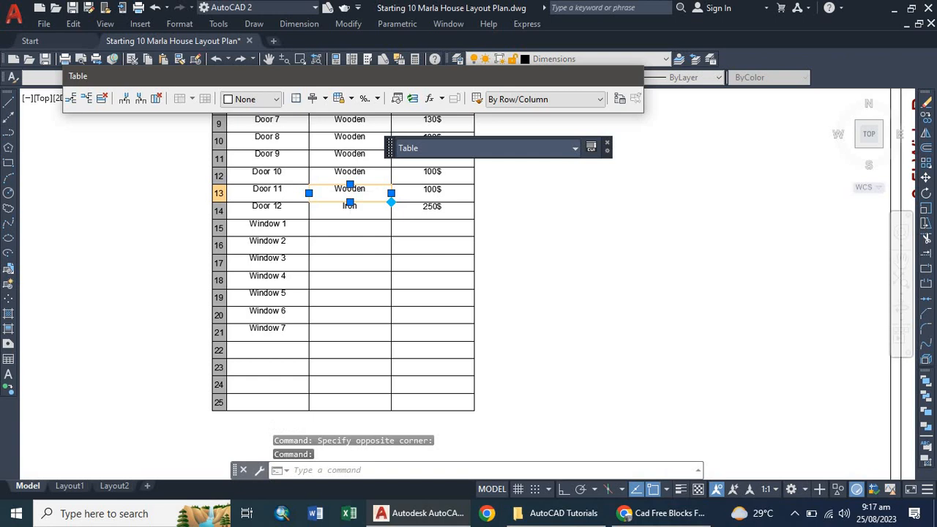
pyautogui.click(346, 229)
pyautogui.click(347, 228)
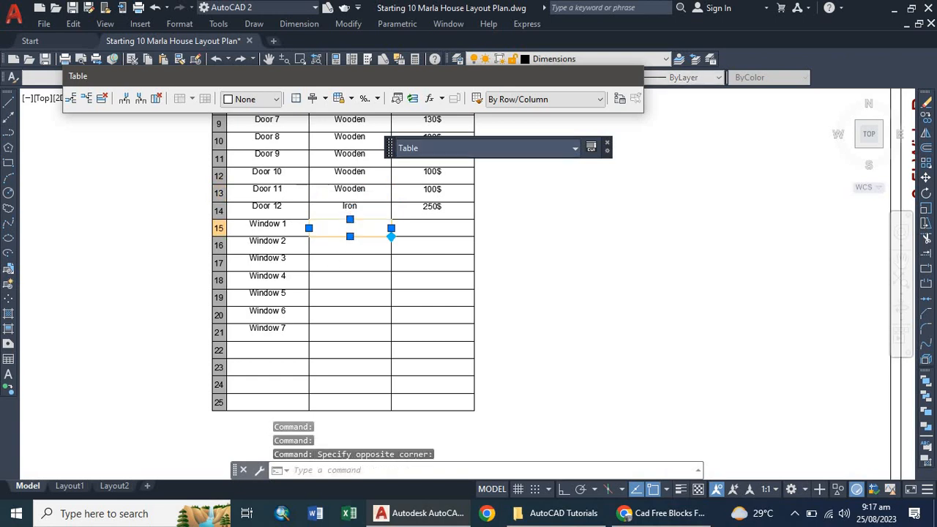
pyautogui.hotkey('ctrl', 'v')
pyautogui.click(346, 245)
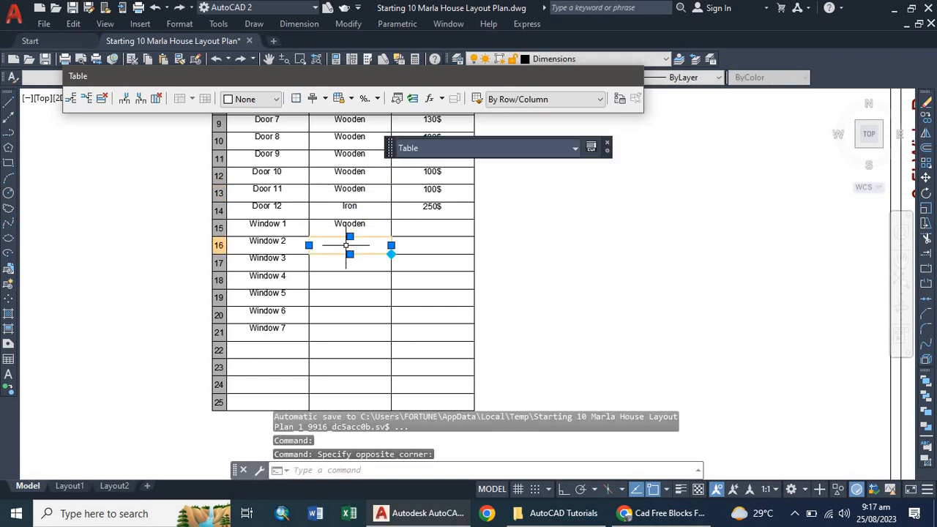
pyautogui.hotkey('ctrl', 'v')
pyautogui.click(337, 269)
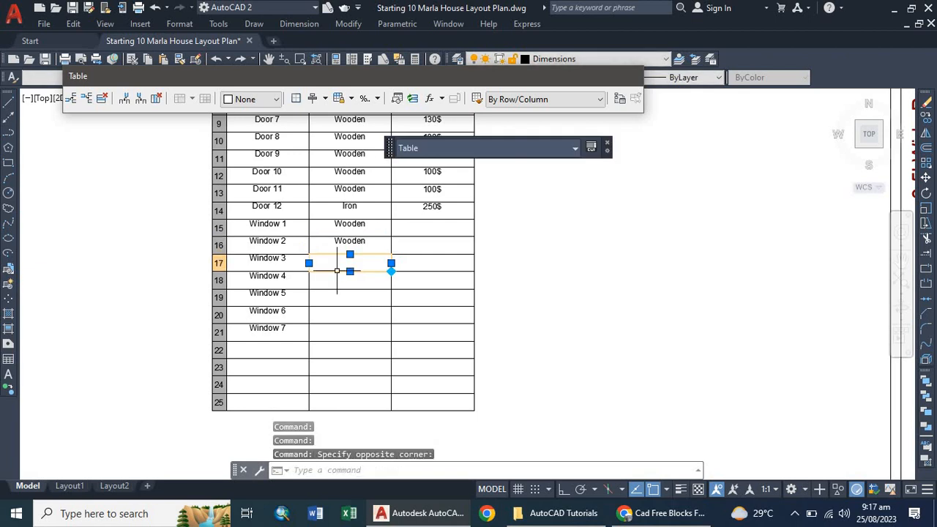
pyautogui.hotkey('ctrl', 'v')
pyautogui.click(337, 281)
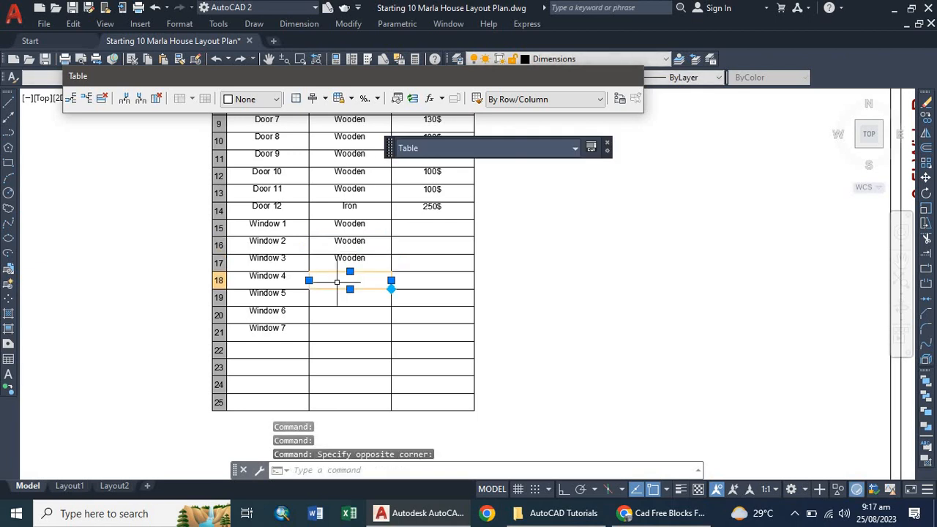
pyautogui.hotkey('ctrl', 'v')
pyautogui.click(332, 302)
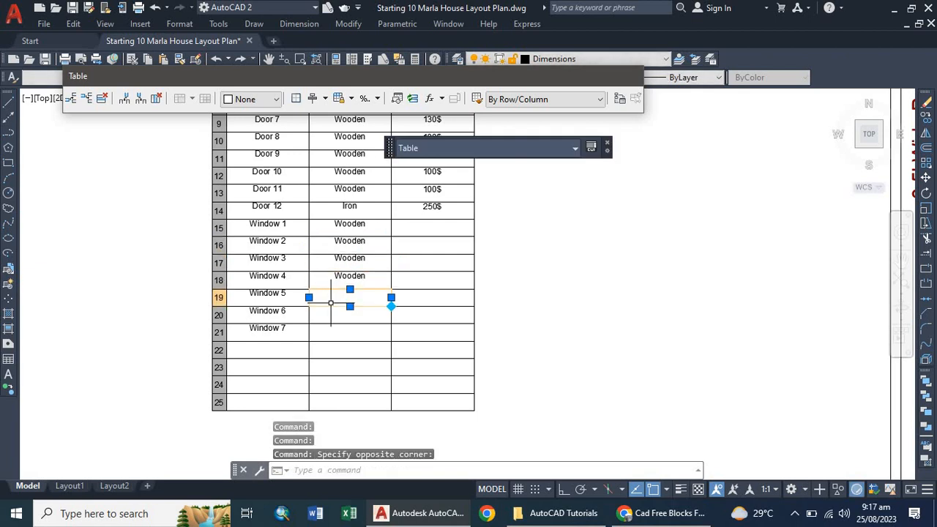
pyautogui.hotkey('ctrl', 'v')
pyautogui.click(326, 317)
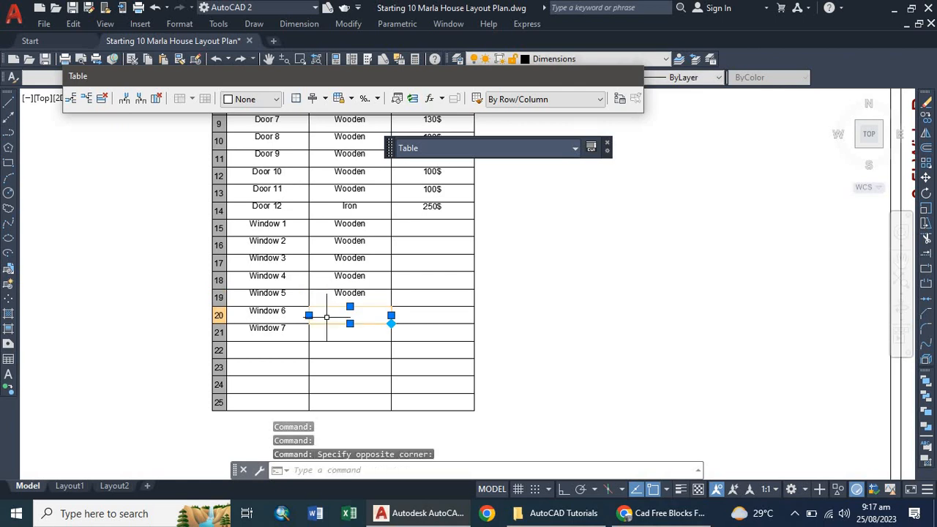
pyautogui.hotkey('ctrl', 'v')
pyautogui.click(324, 335)
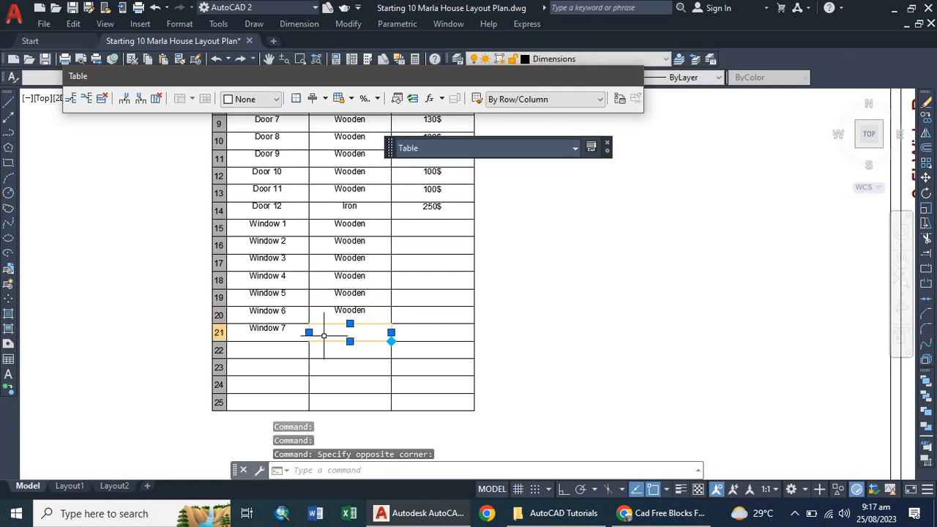
pyautogui.hotkey('ctrl', 'v')
pyautogui.scroll(-3, 326, 333)
pyautogui.scroll(5, 359, 272)
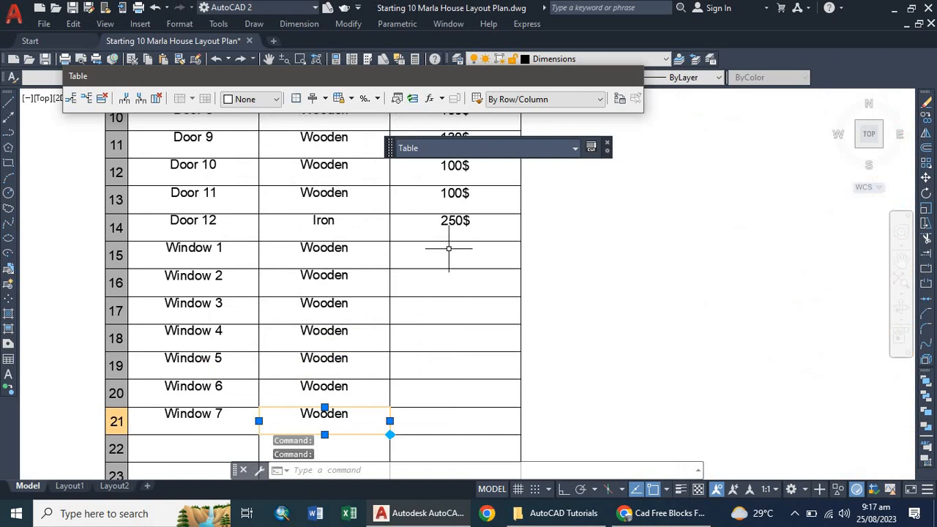
pyautogui.scroll(-4, 431, 250)
pyautogui.scroll(6, 672, 407)
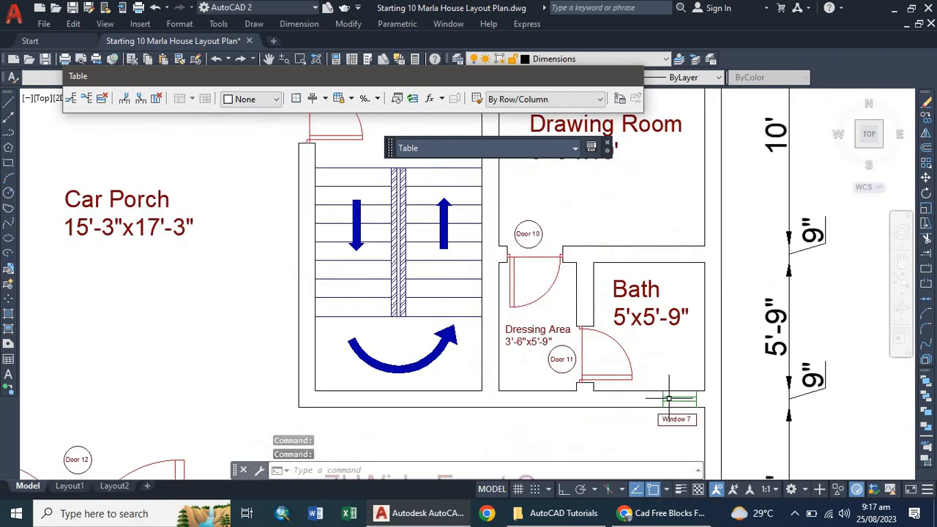
pyautogui.scroll(-5, 507, 272)
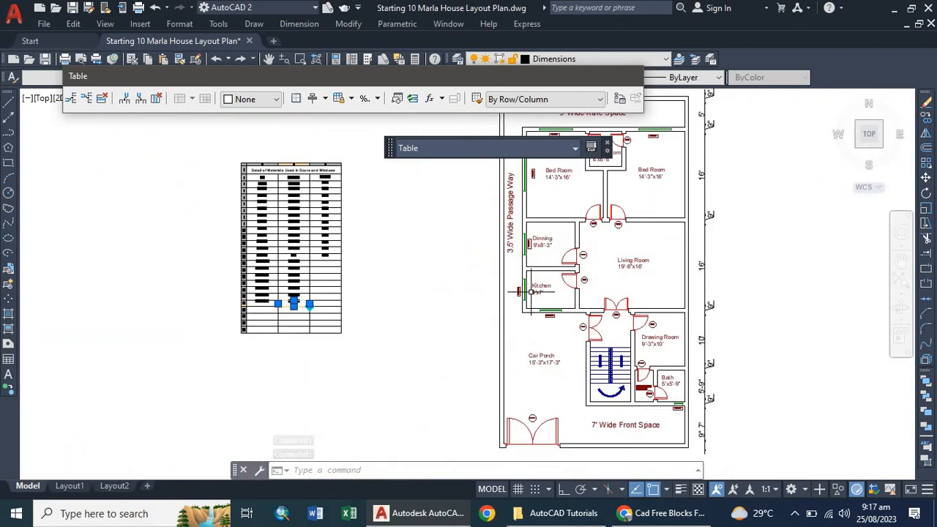
pyautogui.scroll(-4, 507, 271)
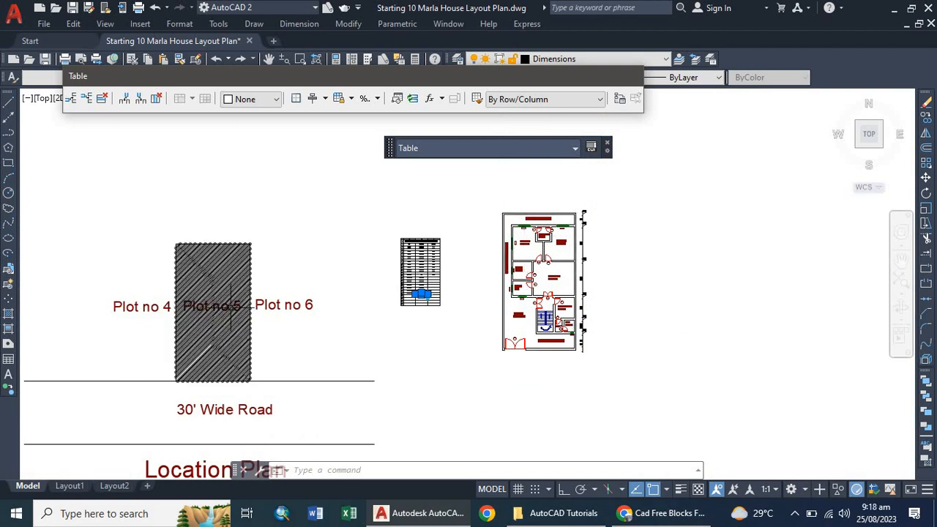
# Step: Enter 50$ as the price of Window 1, top-centred with a 5" text height
pyautogui.scroll(6, 432, 278)
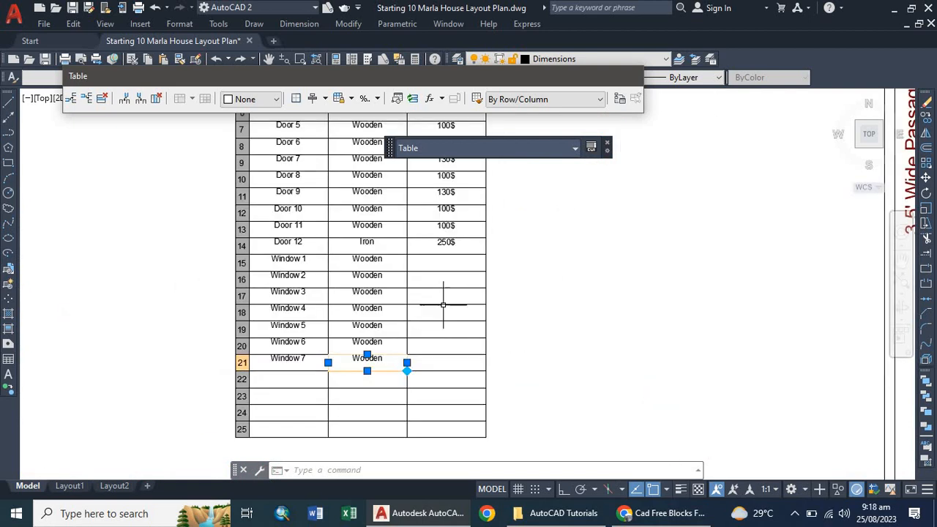
pyautogui.scroll(2, 448, 257)
pyautogui.doubleClick(453, 268)
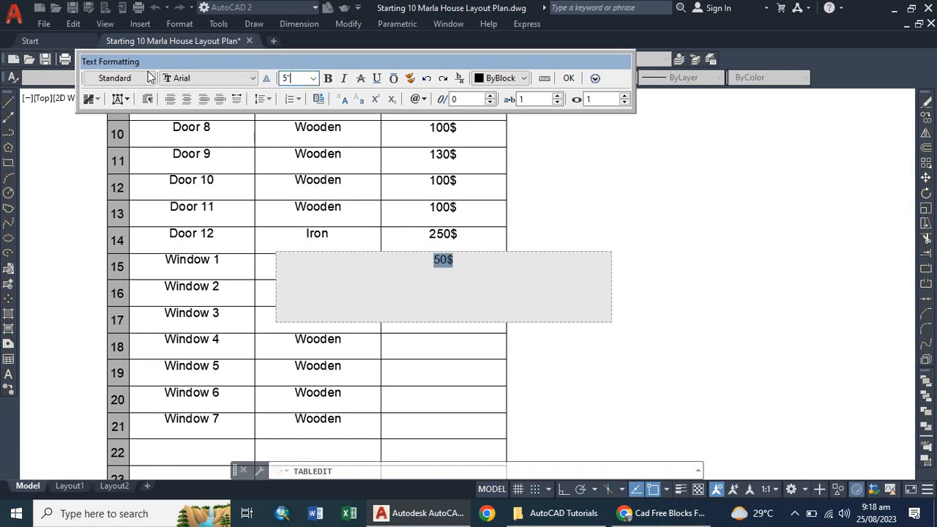
pyautogui.click(127, 99)
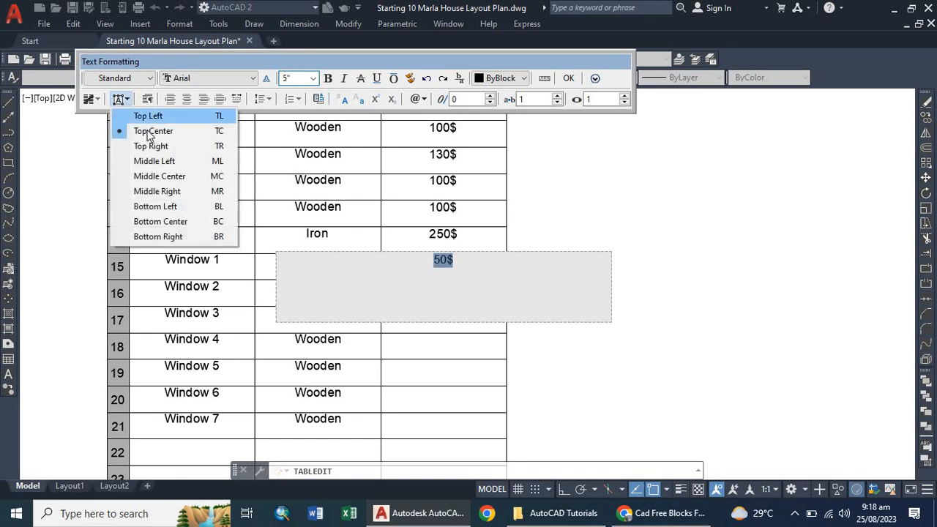
pyautogui.click(147, 127)
pyautogui.press('Return')
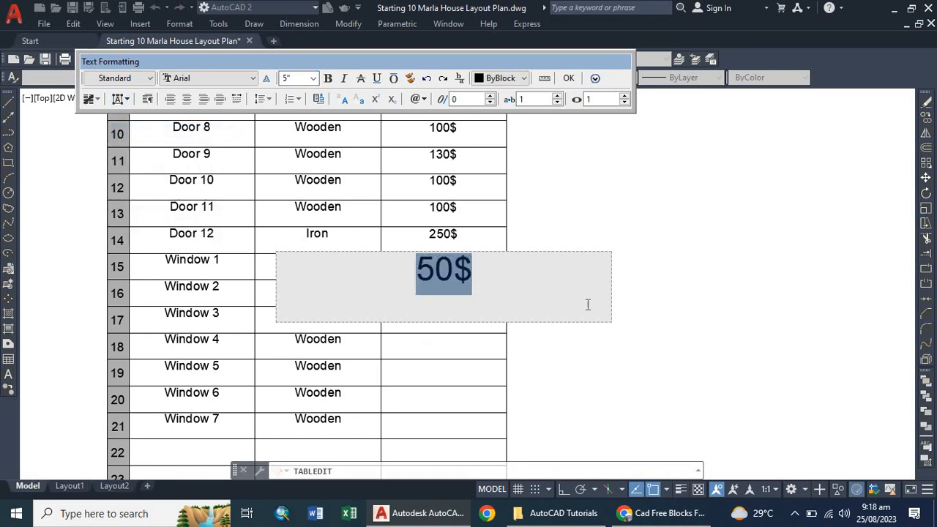
pyautogui.click(541, 275)
# Step: Realign Window 1's price to top centre and add the $ sign after 50
pyautogui.scroll(2, 489, 260)
pyautogui.doubleClick(453, 264)
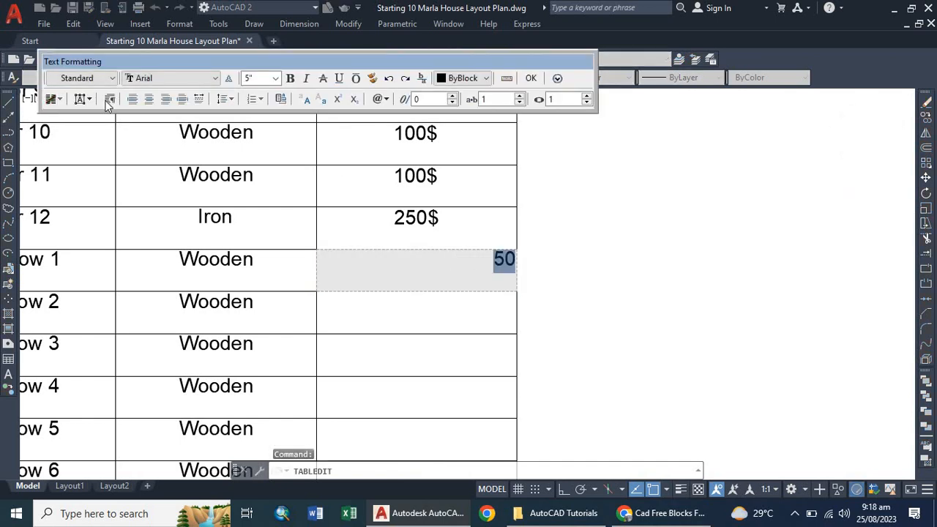
pyautogui.click(91, 101)
pyautogui.click(110, 130)
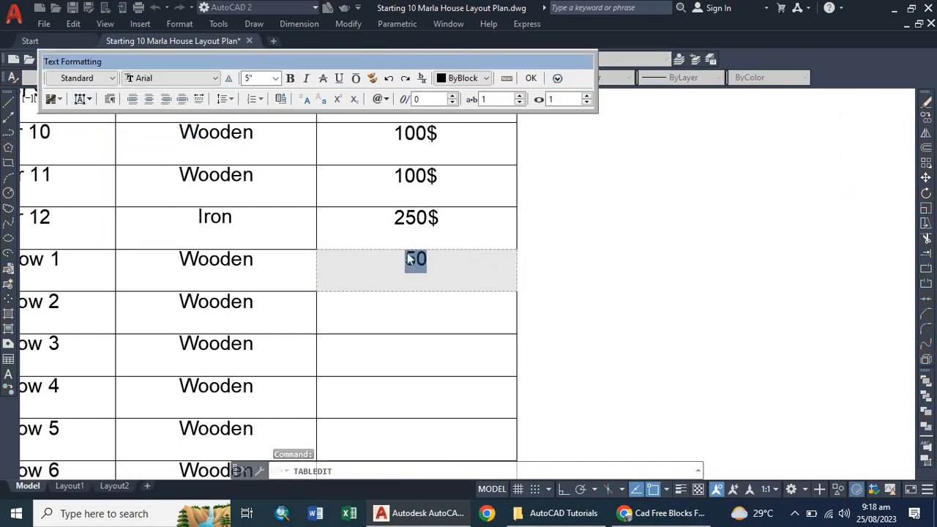
pyautogui.click(434, 260)
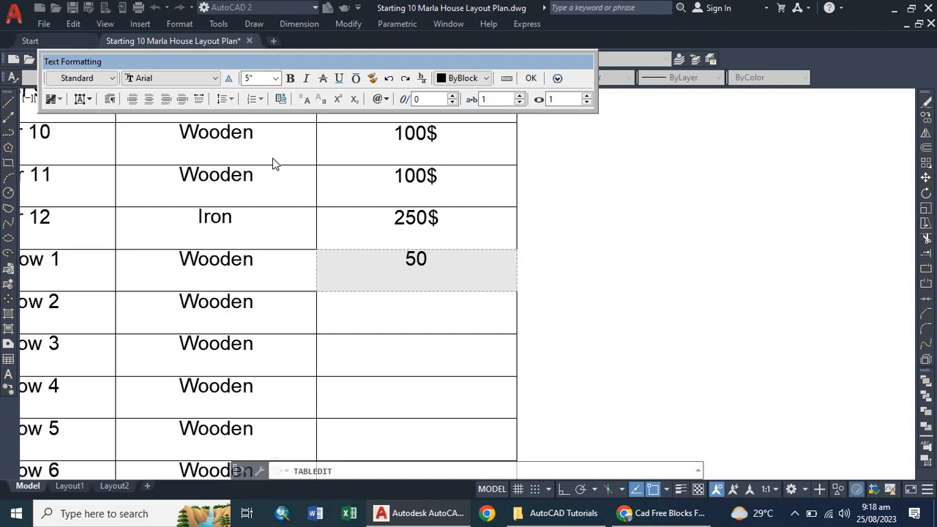
pyautogui.write('$')
pyautogui.click(561, 267)
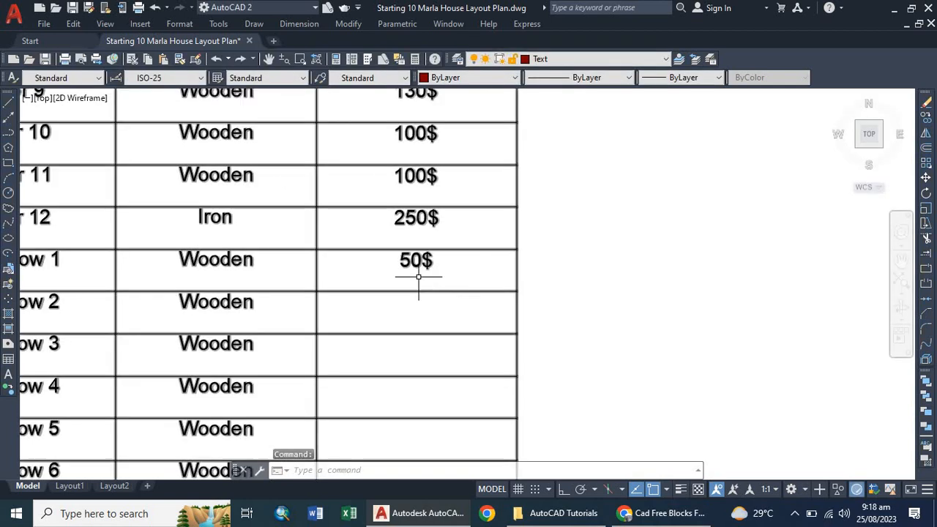
# Step: Copy Window 1's 50$ price into the Pricing cells of Window 2 through Window 6
pyautogui.click(412, 260)
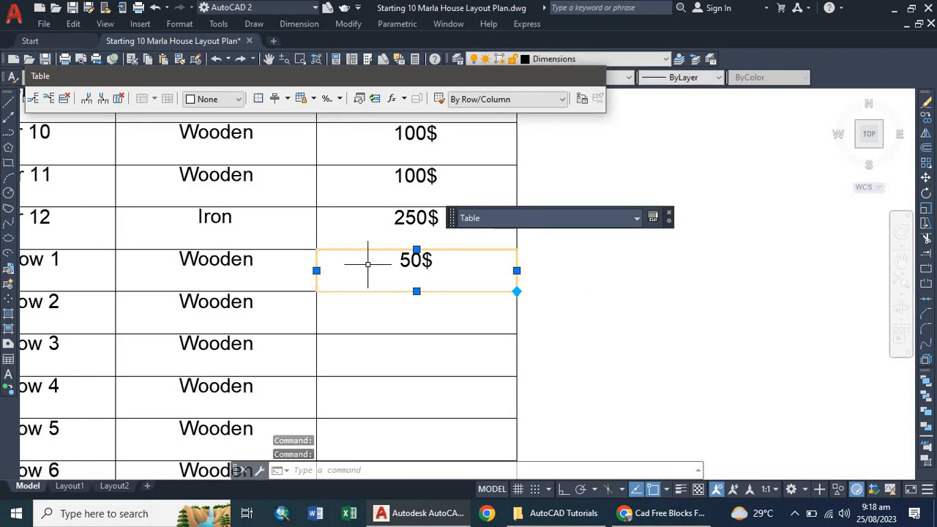
pyautogui.scroll(-1, 359, 269)
pyautogui.scroll(1, 359, 268)
pyautogui.click(373, 304)
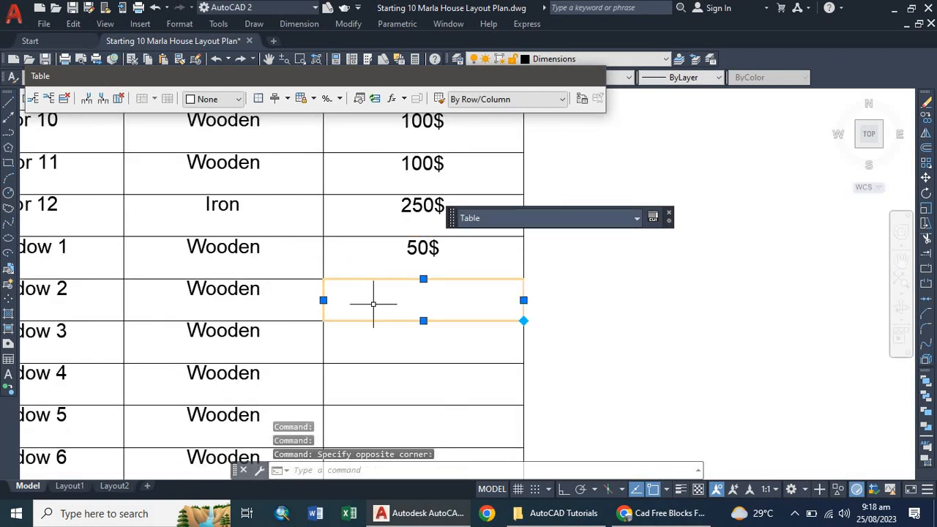
pyautogui.write('50$')
pyautogui.click(390, 341)
pyautogui.write('50$')
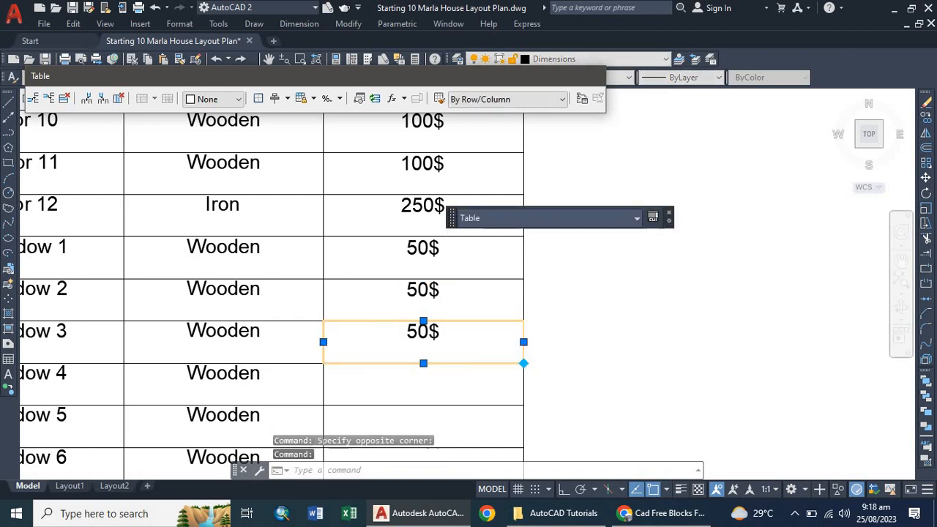
pyautogui.scroll(-1, 344, 268)
pyautogui.scroll(1, 371, 309)
pyautogui.click(389, 320)
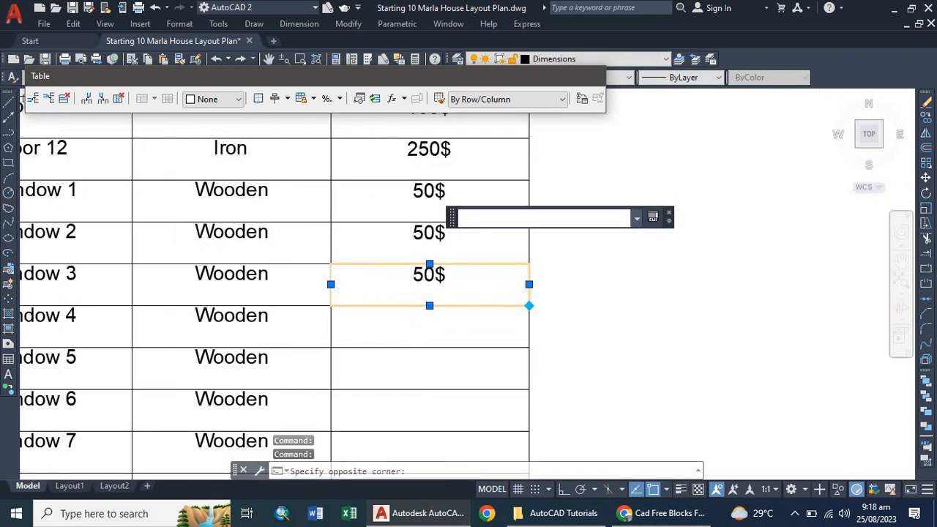
pyautogui.write('50$')
pyautogui.scroll(-1, 368, 305)
pyautogui.scroll(1, 374, 307)
pyautogui.click(383, 311)
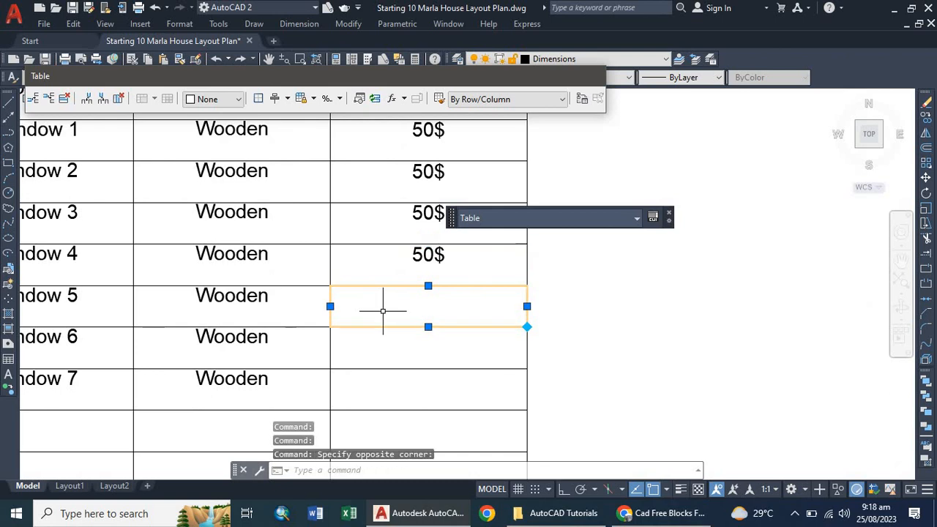
pyautogui.write('50$')
pyautogui.click(405, 355)
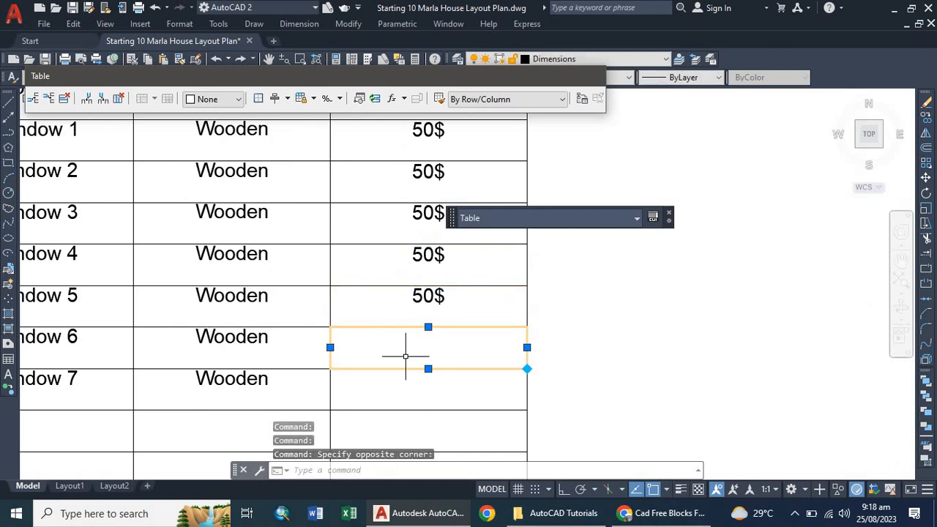
pyautogui.write('50$')
# Step: Enter 20$ as the price of Window 7, top-centred with a 5" text height
pyautogui.scroll(-2, 376, 293)
pyautogui.scroll(4, 373, 359)
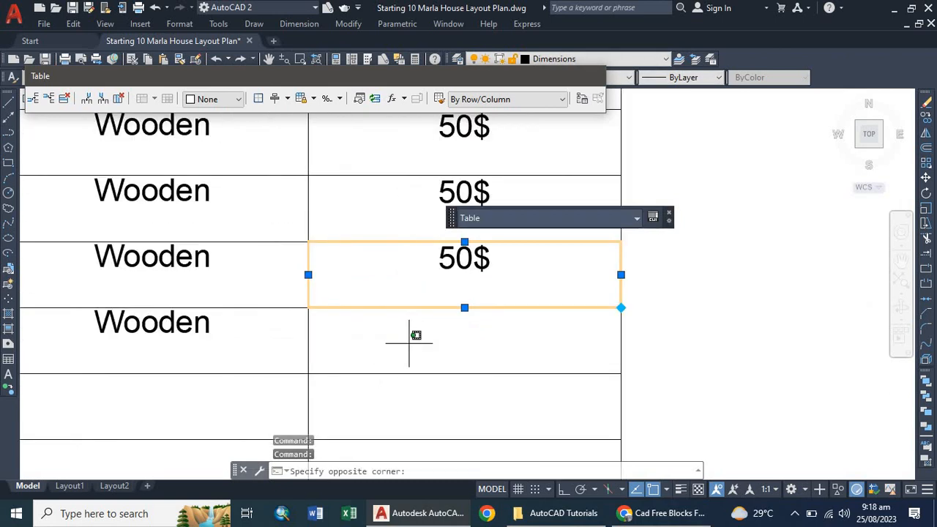
pyautogui.press('Escape')
pyautogui.doubleClick(394, 340)
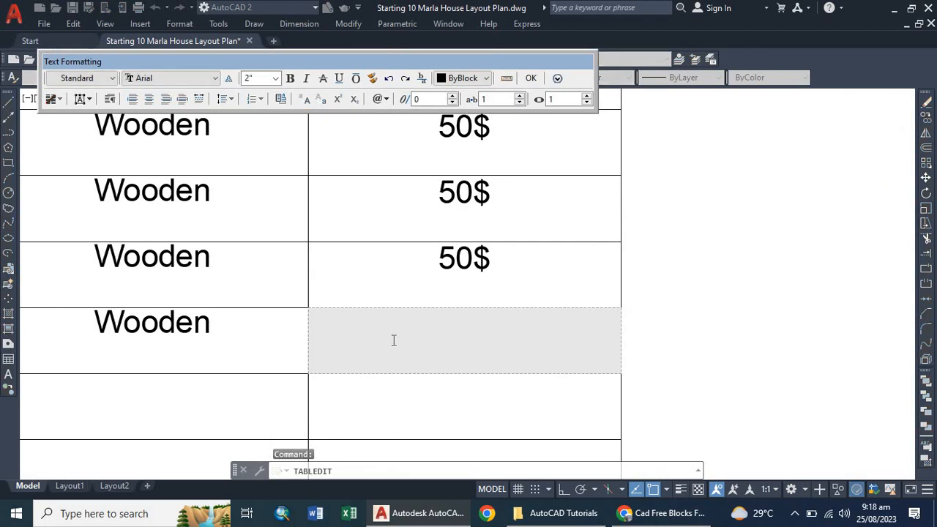
pyautogui.write('20')
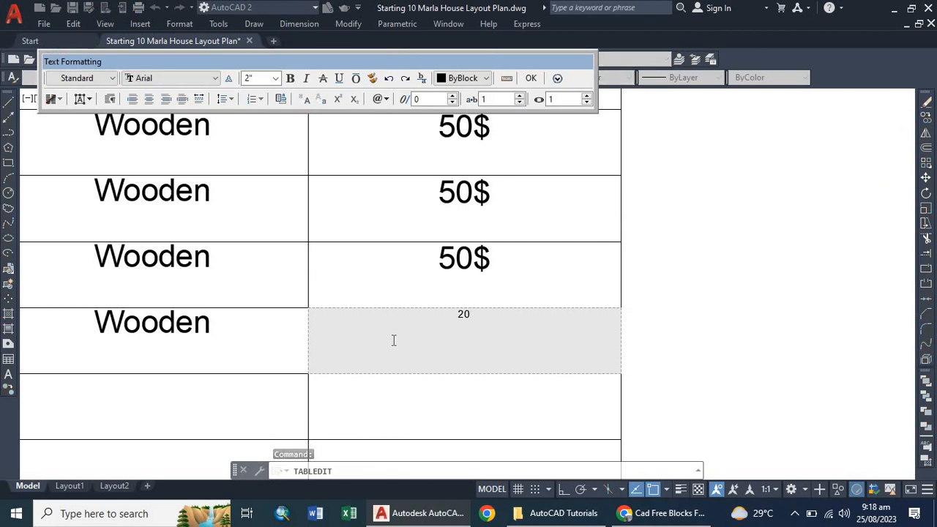
pyautogui.write('$')
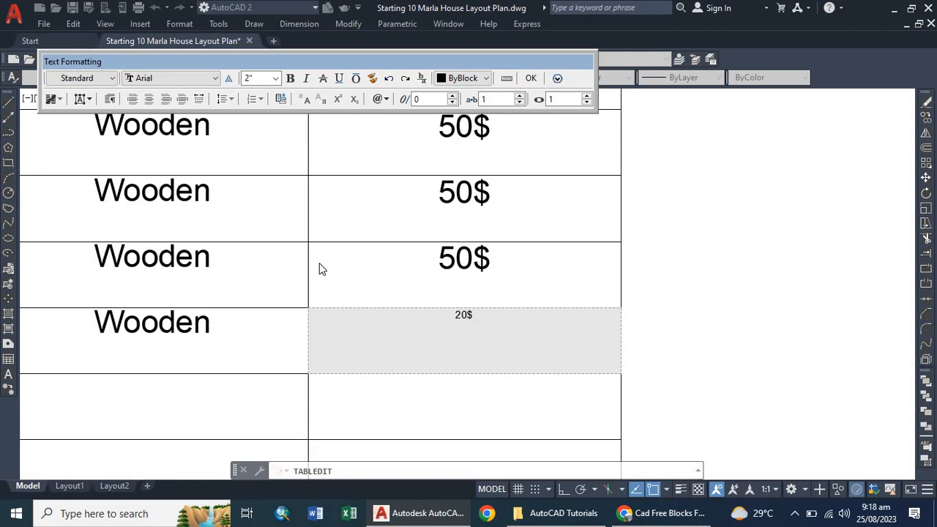
pyautogui.click(80, 98)
pyautogui.click(96, 126)
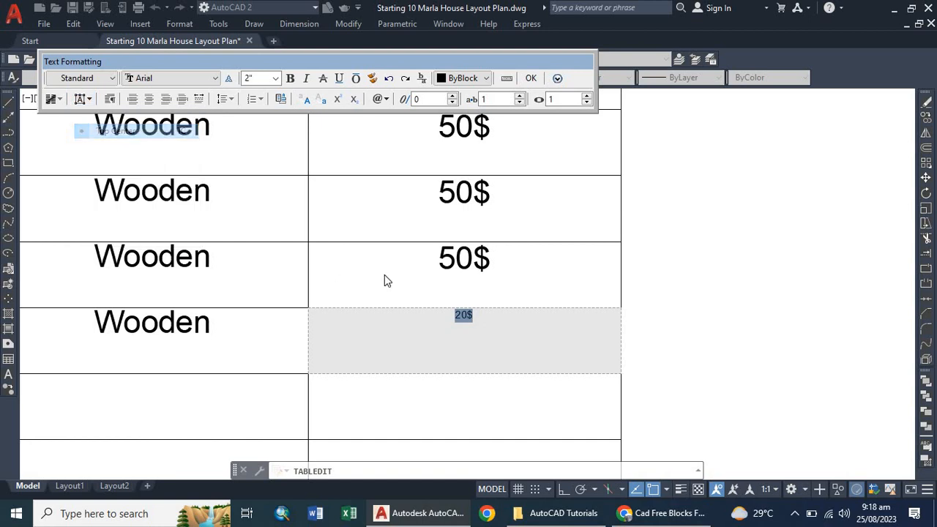
pyautogui.click(265, 78)
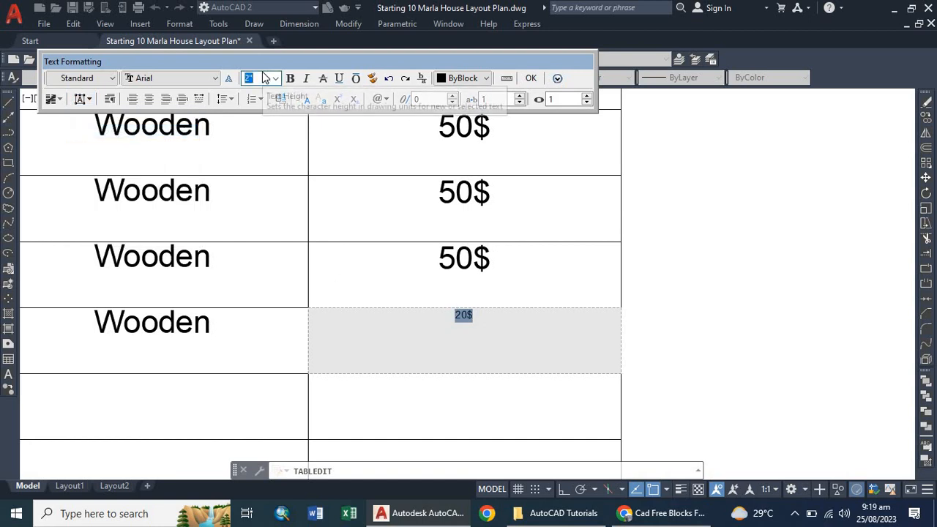
pyautogui.write('5')
pyautogui.click(771, 275)
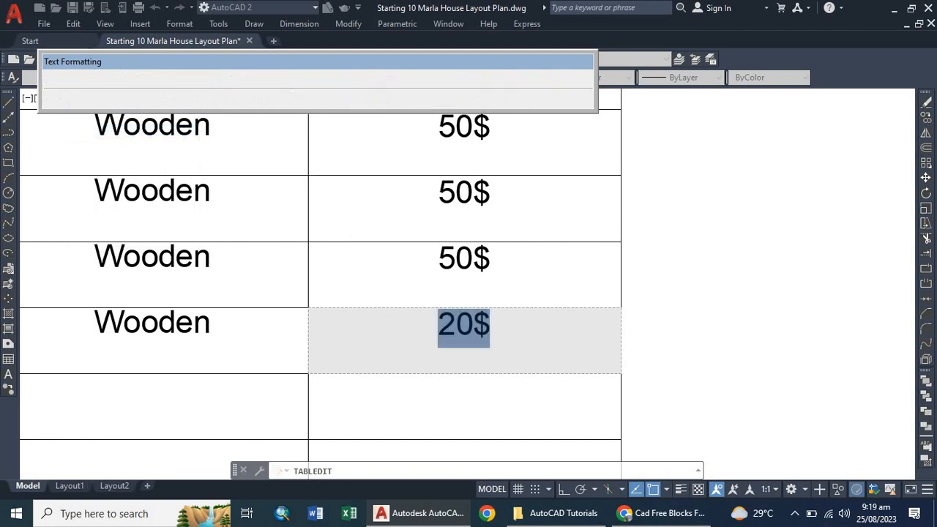
# Step: Realign Window 7's price to top centre and add the $ sign after 20
pyautogui.doubleClick(587, 344)
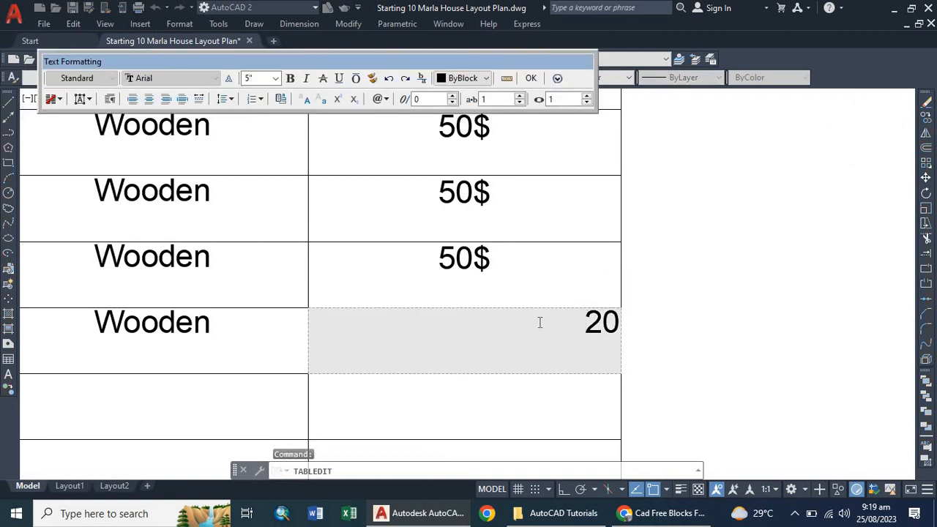
pyautogui.moveTo(542, 322); pyautogui.dragTo(628, 329)
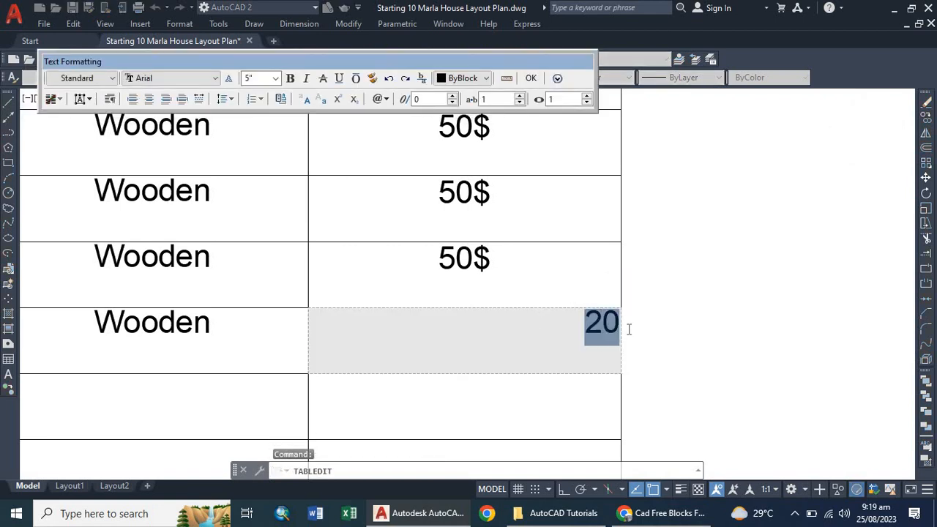
pyautogui.click(91, 100)
pyautogui.click(139, 130)
pyautogui.click(507, 322)
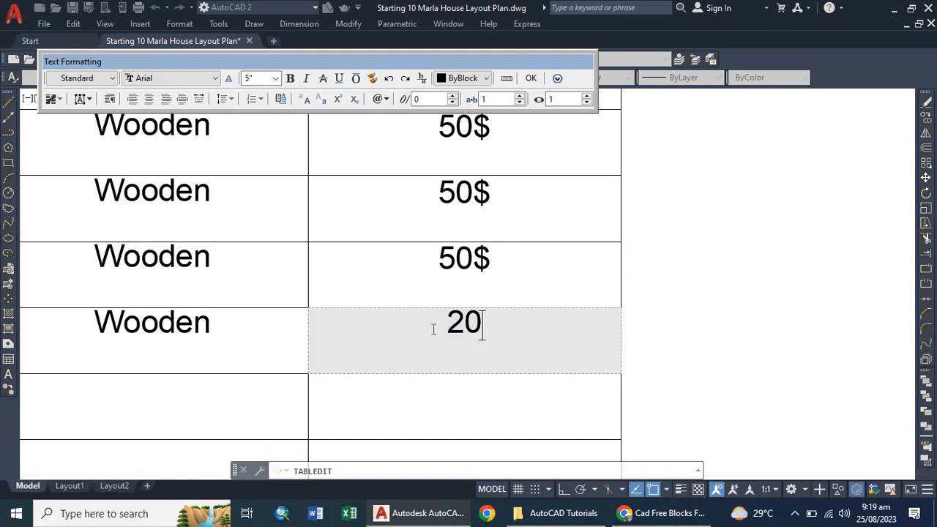
pyautogui.write('$')
pyautogui.click(708, 277)
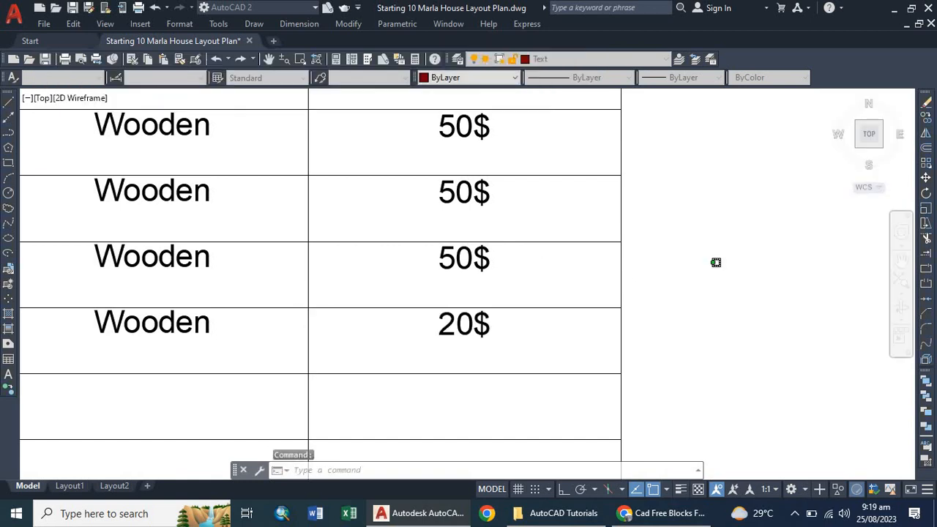
# Step: Delete the four empty rows, 22 through 25, below Window 7 in the materials table
pyautogui.scroll(-4, 500, 284)
pyautogui.scroll(-6, 288, 346)
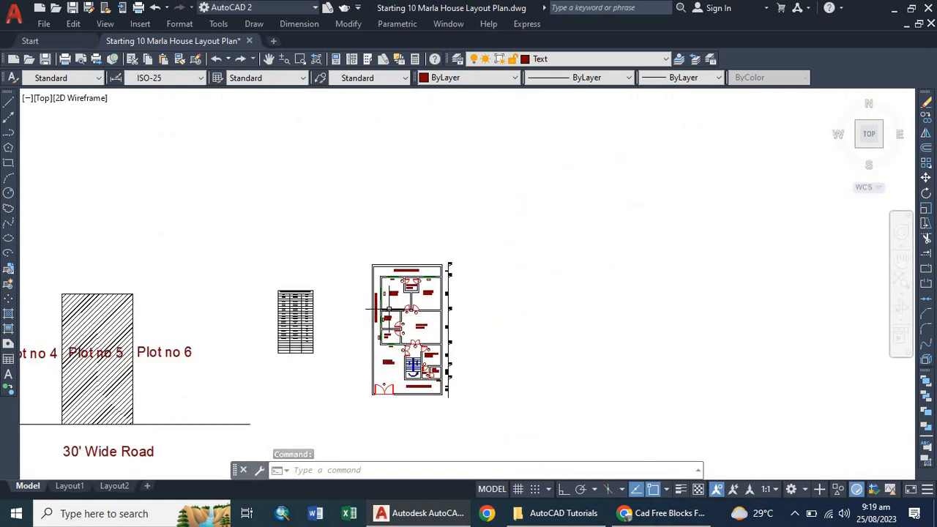
pyautogui.scroll(4, 400, 307)
pyautogui.scroll(-4, 400, 307)
pyautogui.scroll(10, 293, 335)
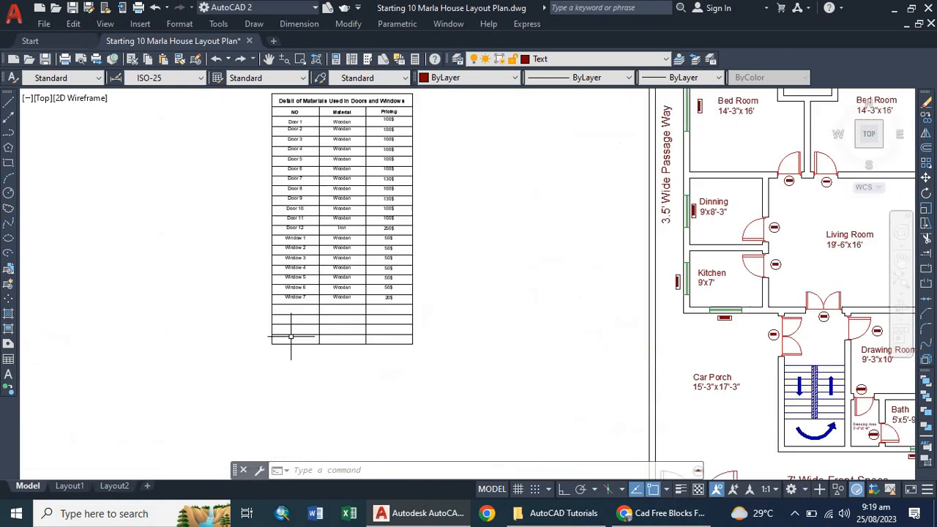
pyautogui.click(271, 312)
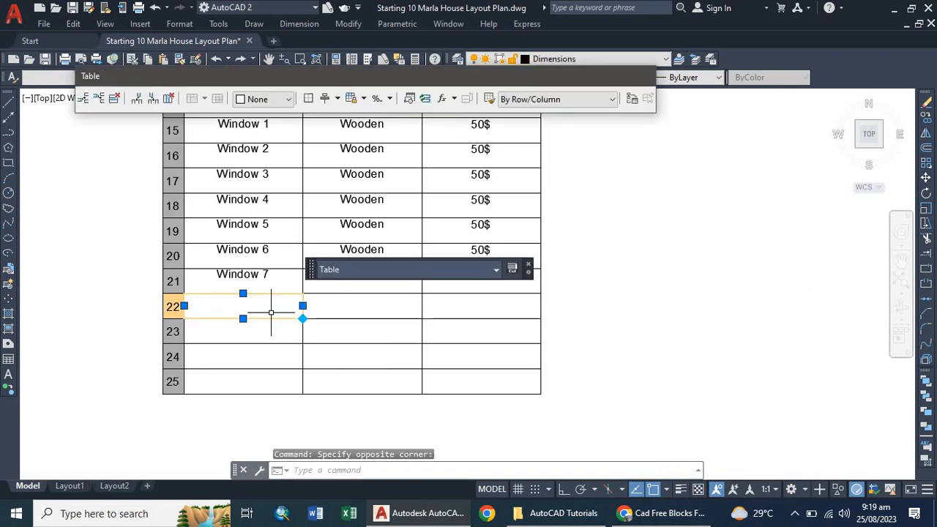
pyautogui.click(115, 100)
pyautogui.click(114, 99)
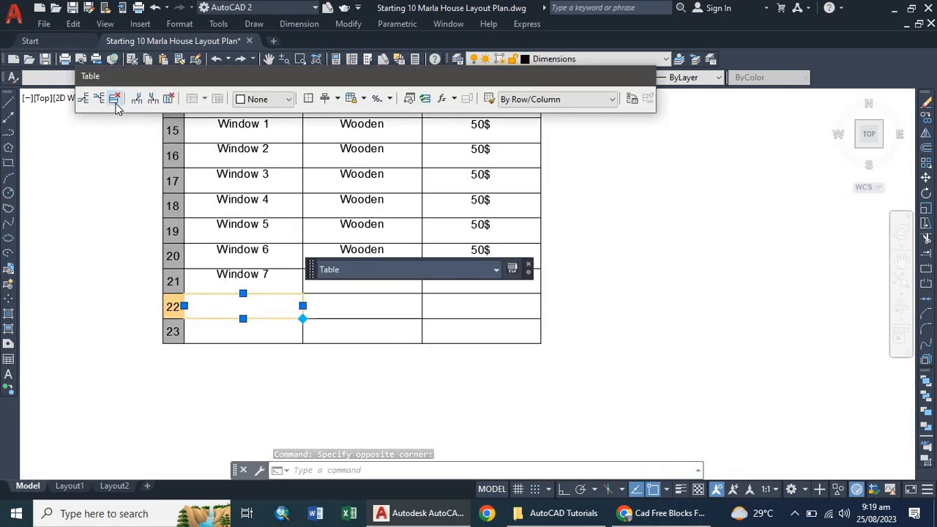
pyautogui.click(114, 99)
pyautogui.click(114, 99)
# Step: Examine the doors and windows materials table and its placement beside the floor plan
pyautogui.click(252, 223)
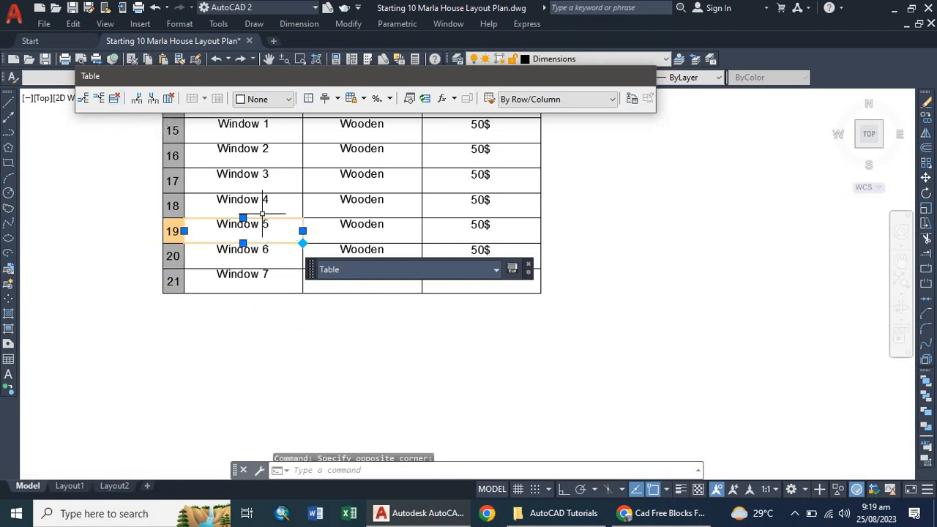
pyautogui.click(268, 198)
pyautogui.scroll(-4, 212, 291)
pyautogui.scroll(-6, 202, 285)
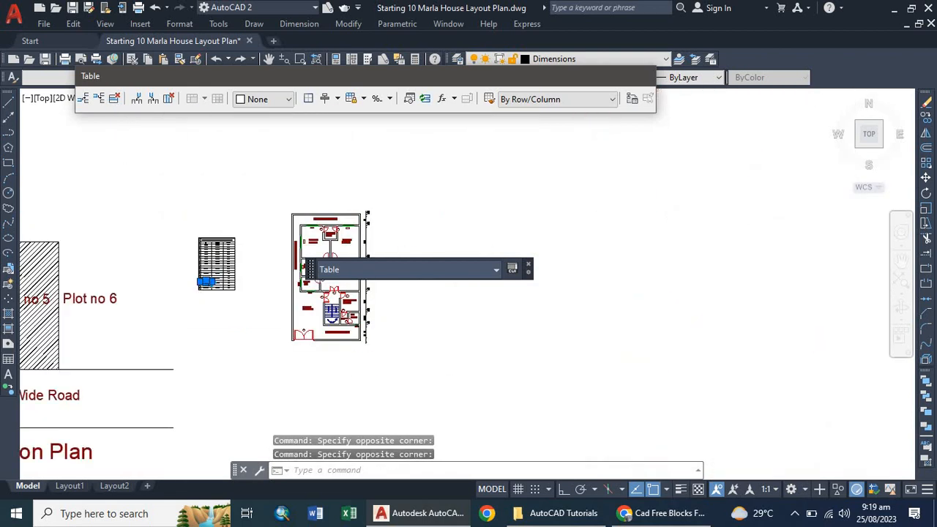
pyautogui.scroll(5, 194, 308)
pyautogui.scroll(-1, 204, 208)
pyautogui.scroll(4, 203, 210)
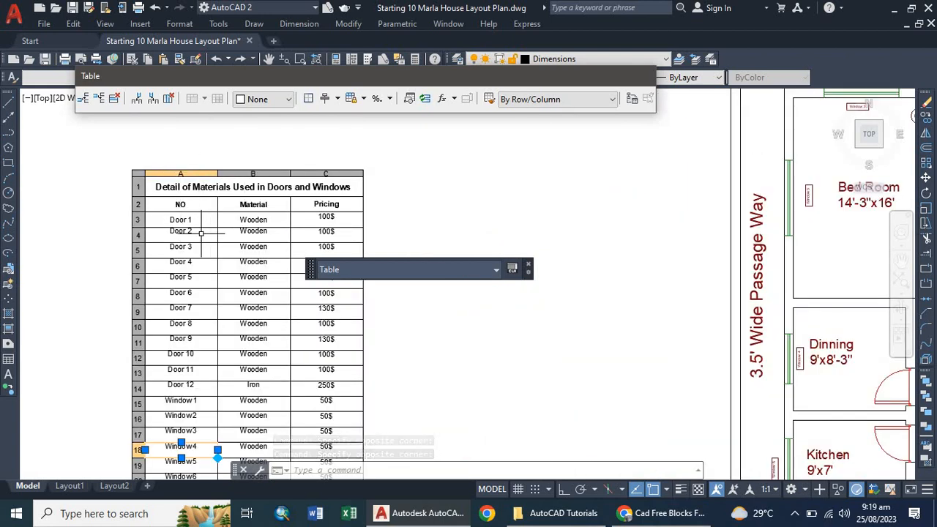
pyautogui.scroll(-2, 195, 223)
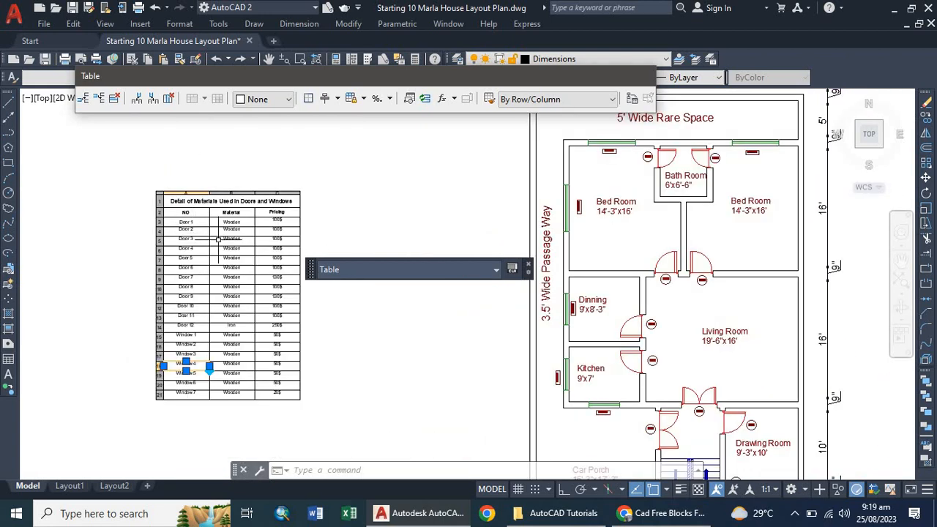
pyautogui.click(380, 178)
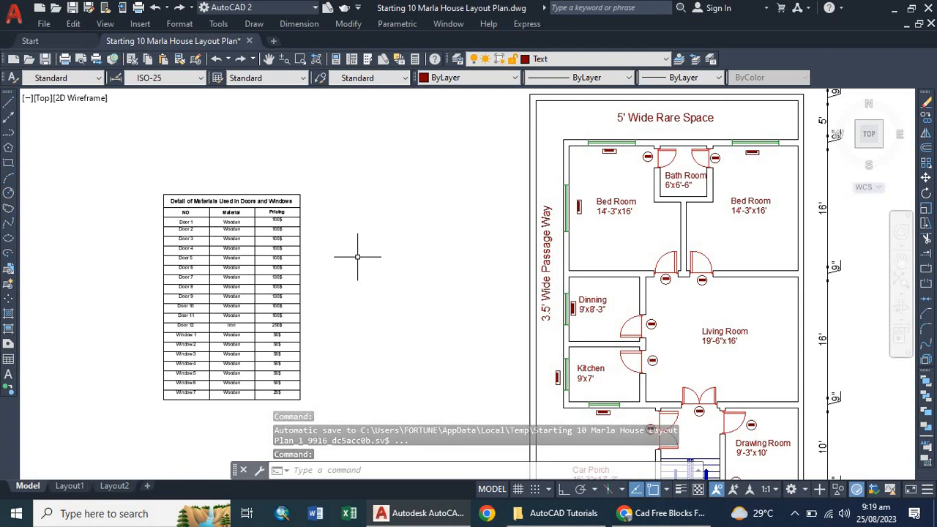
pyautogui.scroll(-4, 344, 255)
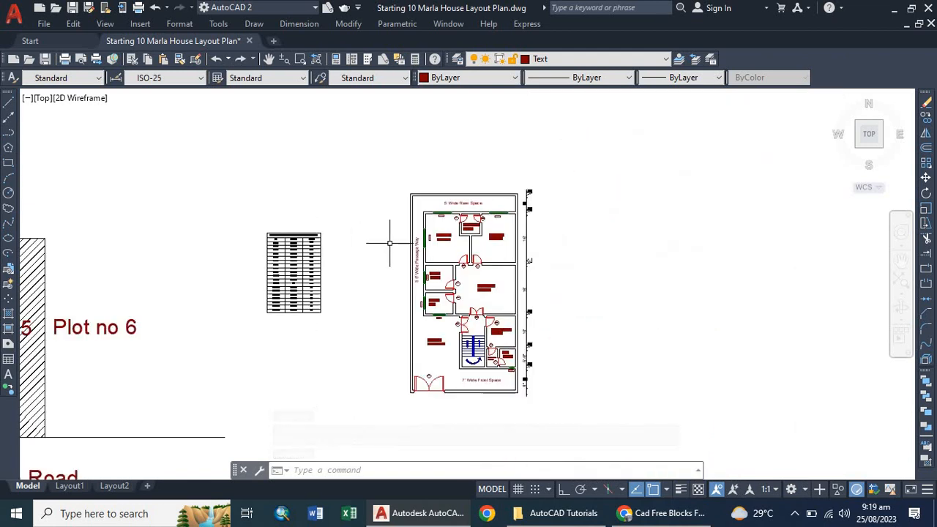